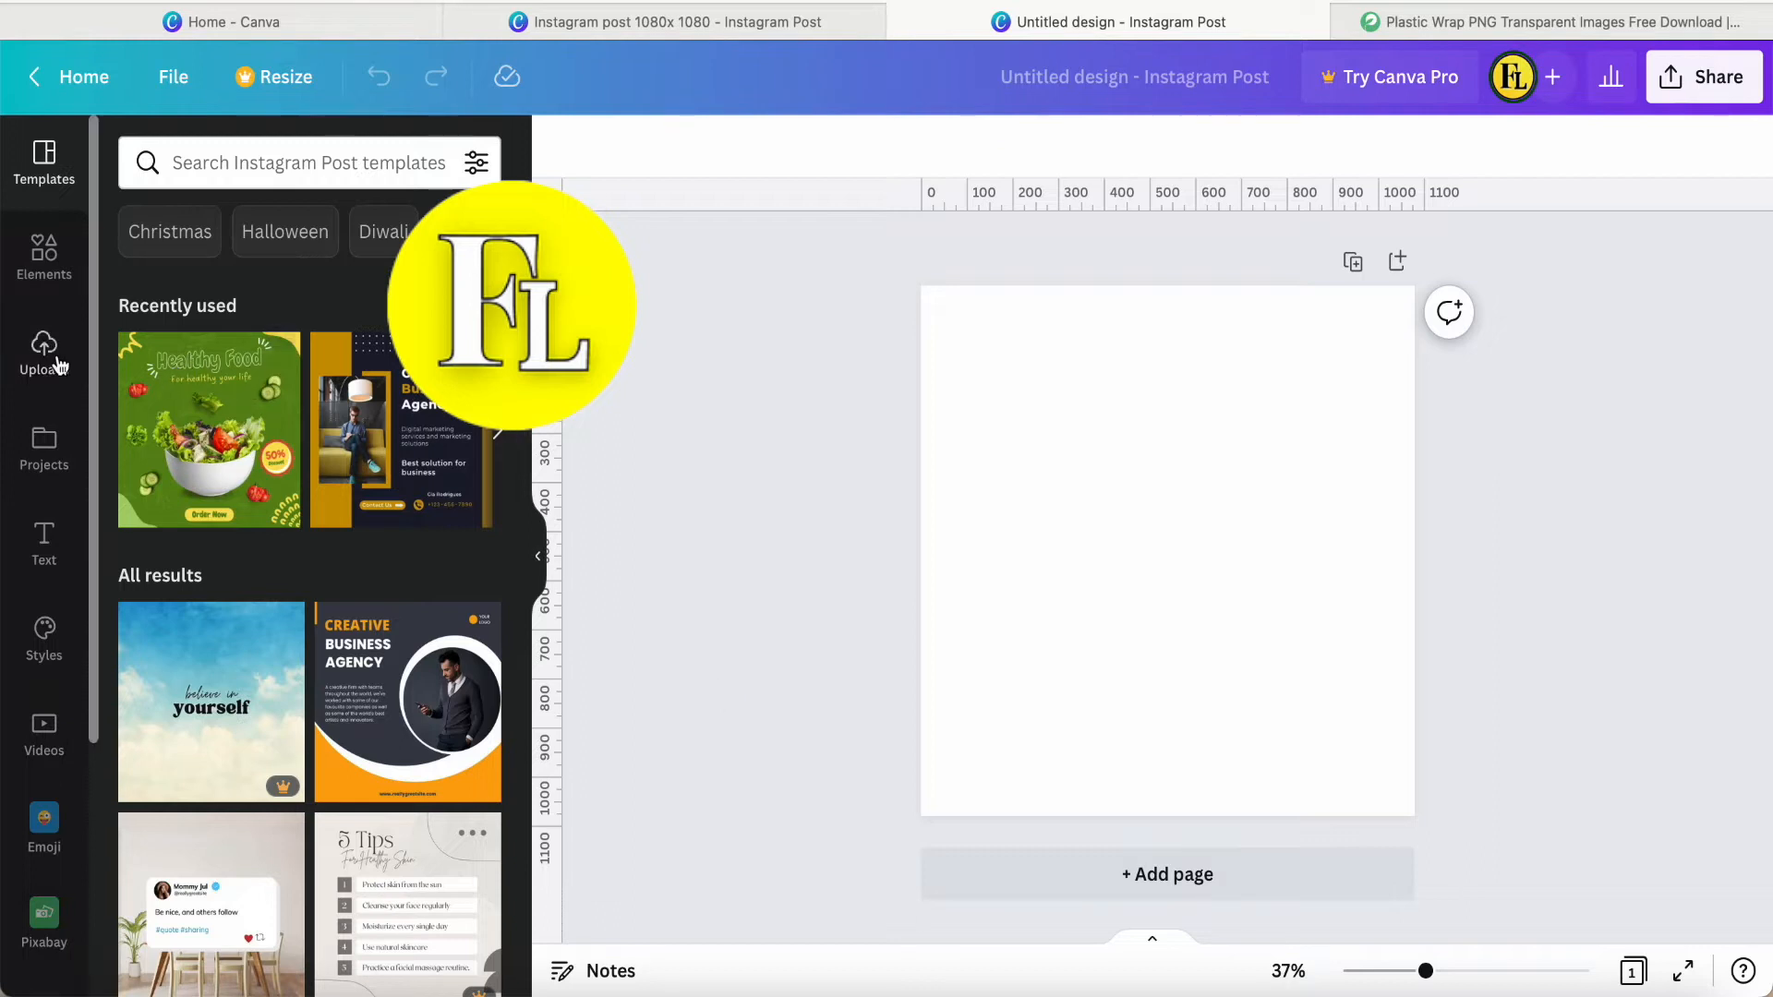
# Add the recently used graphic of the doll in a red gown to the page and search the elements for barbie doll.
pyautogui.click(42, 265)
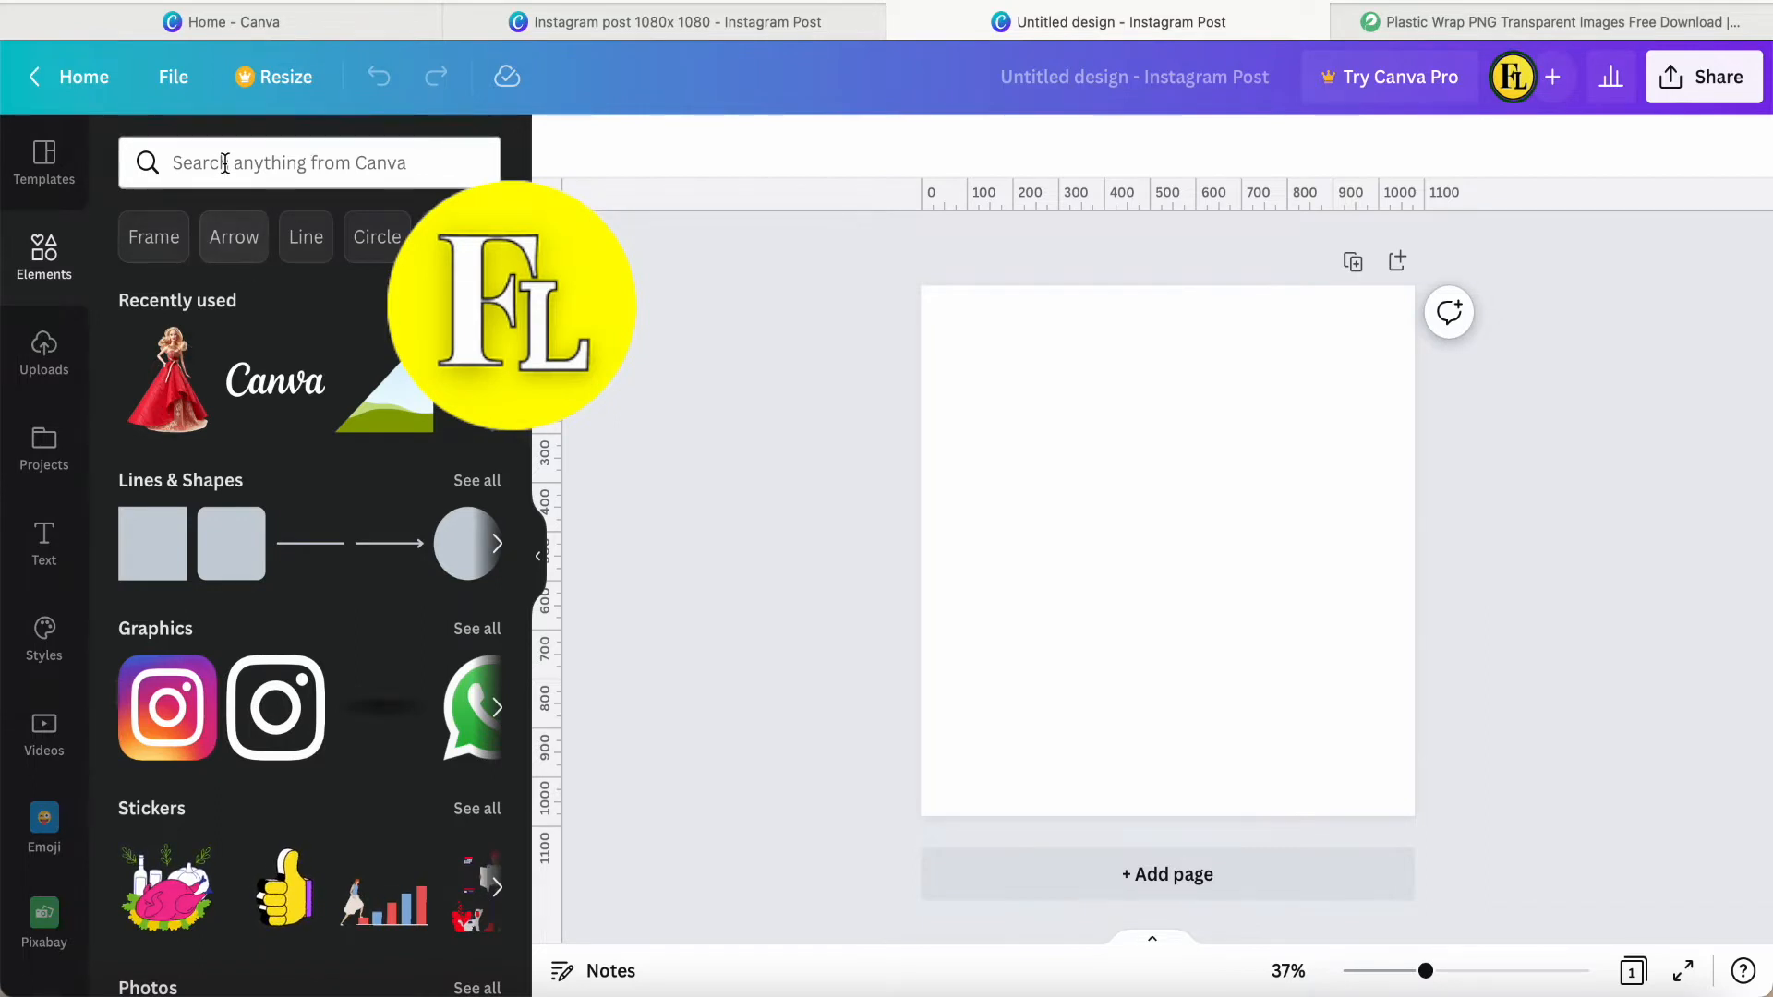
pyautogui.click(168, 409)
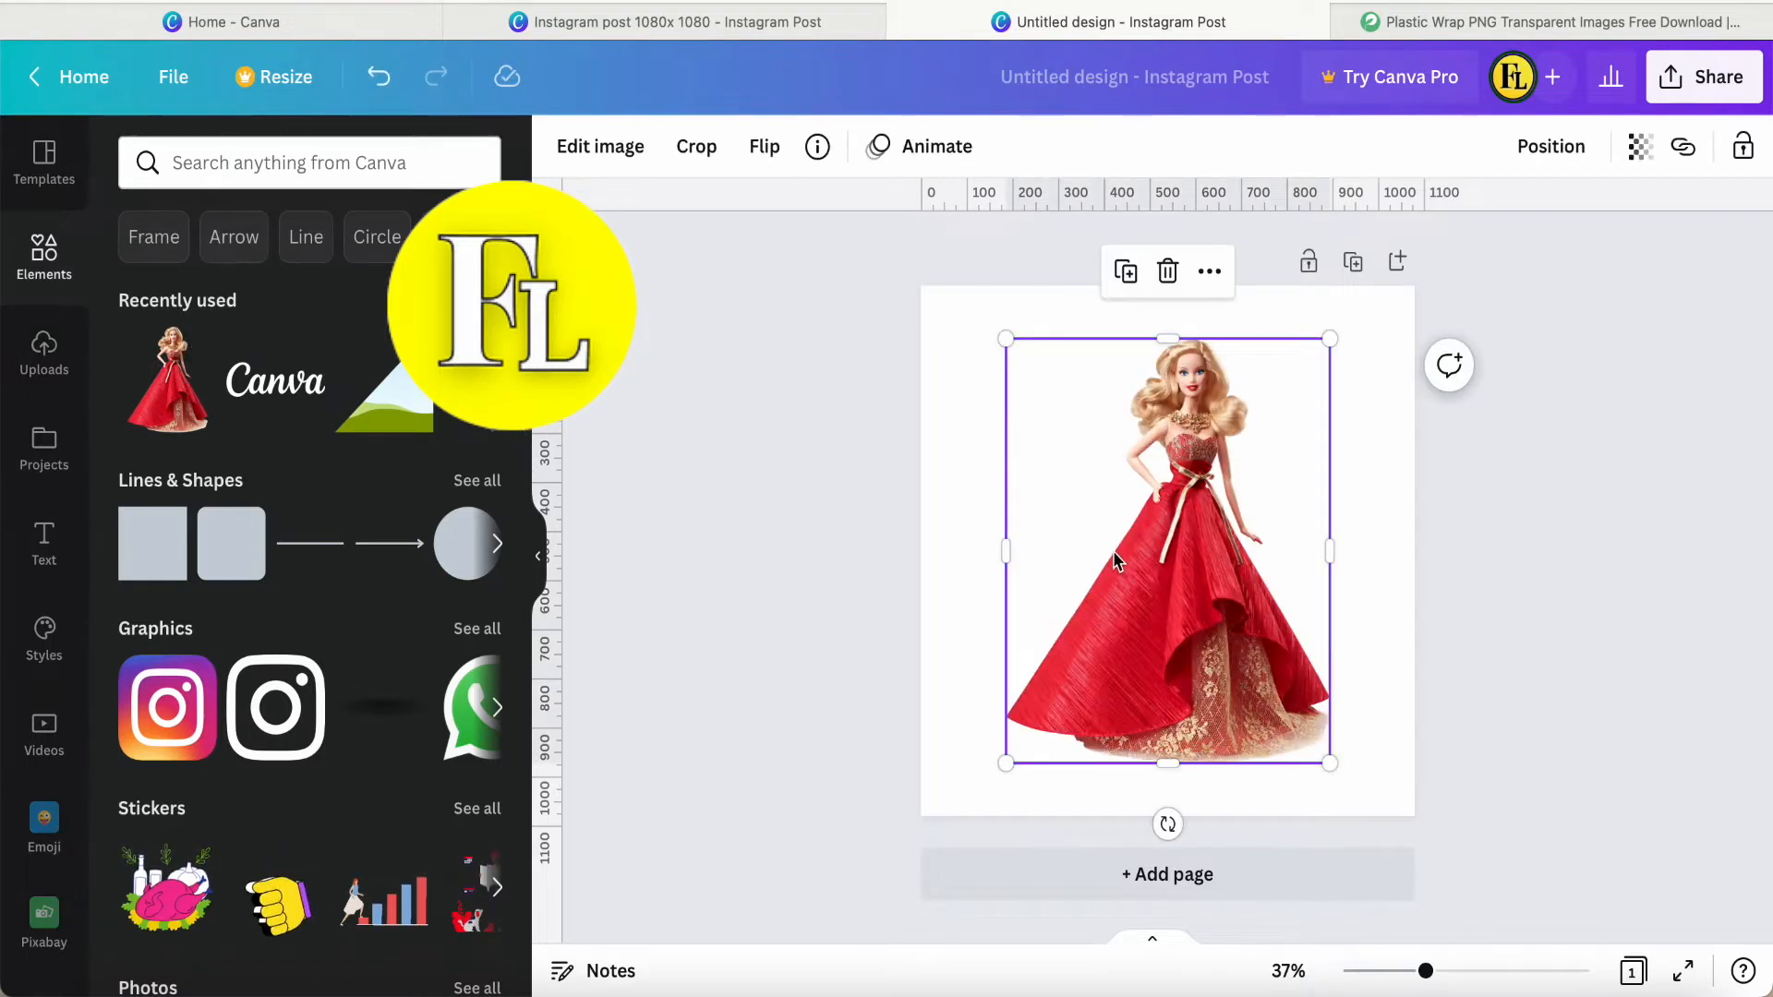
pyautogui.click(277, 172)
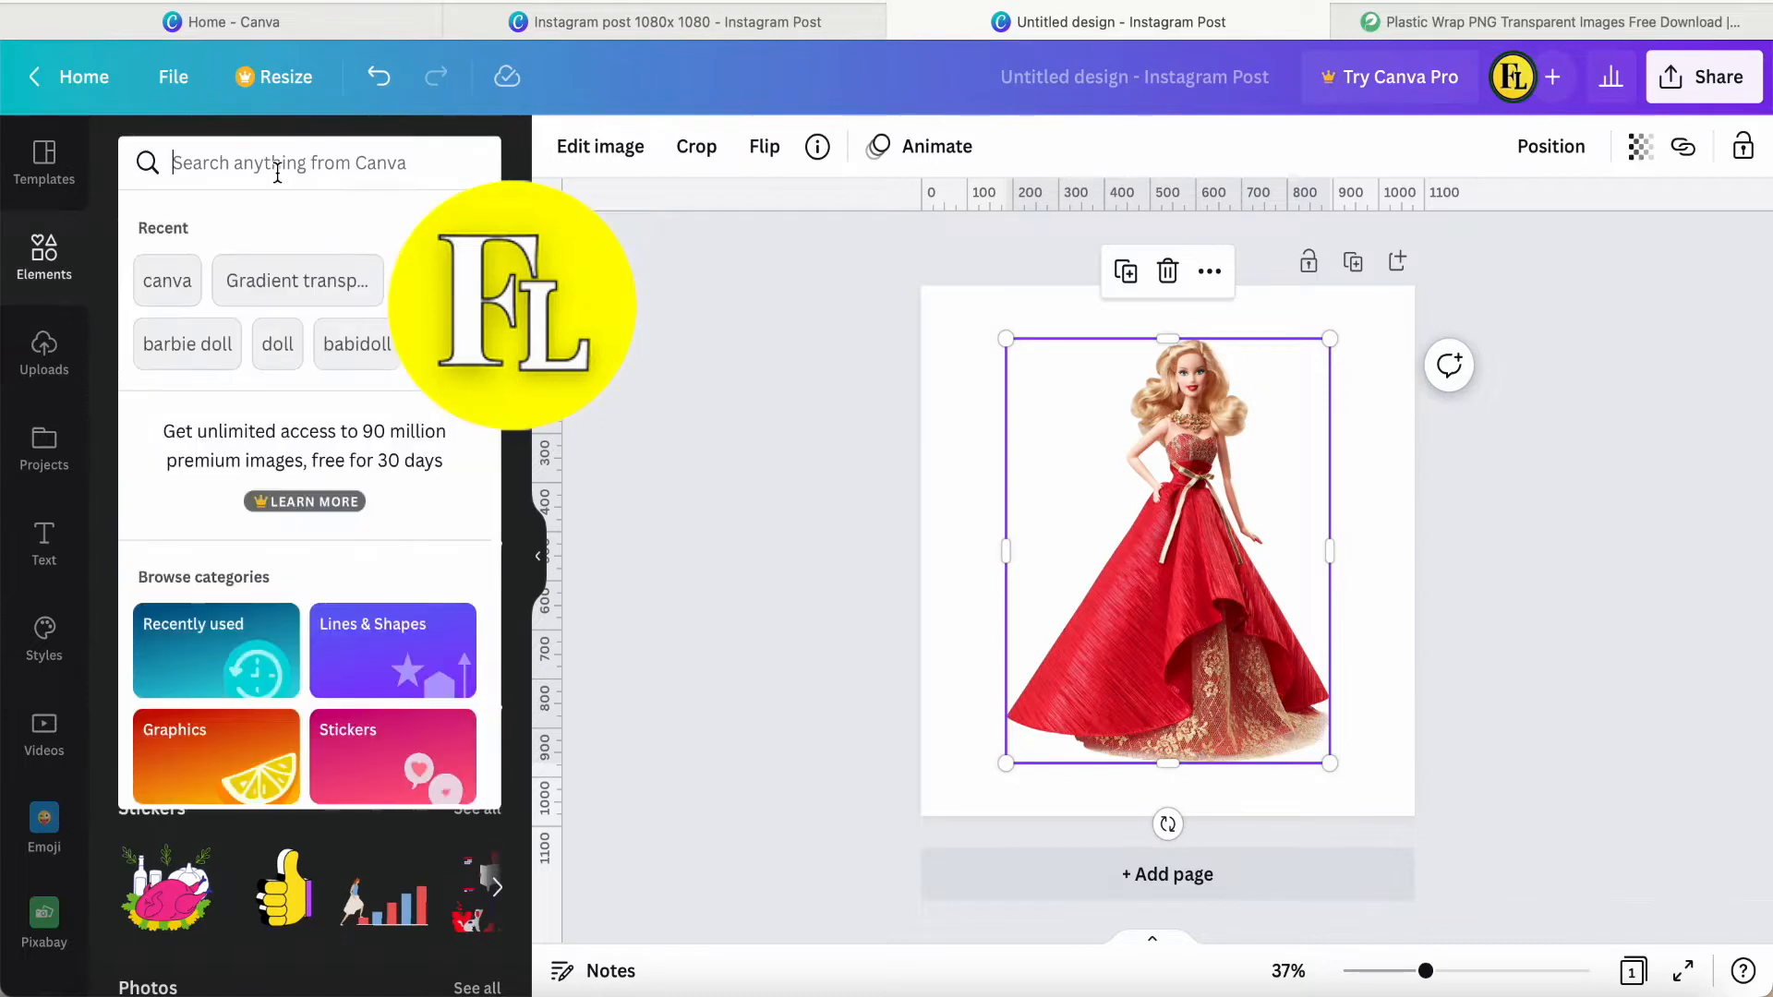
pyautogui.click(198, 356)
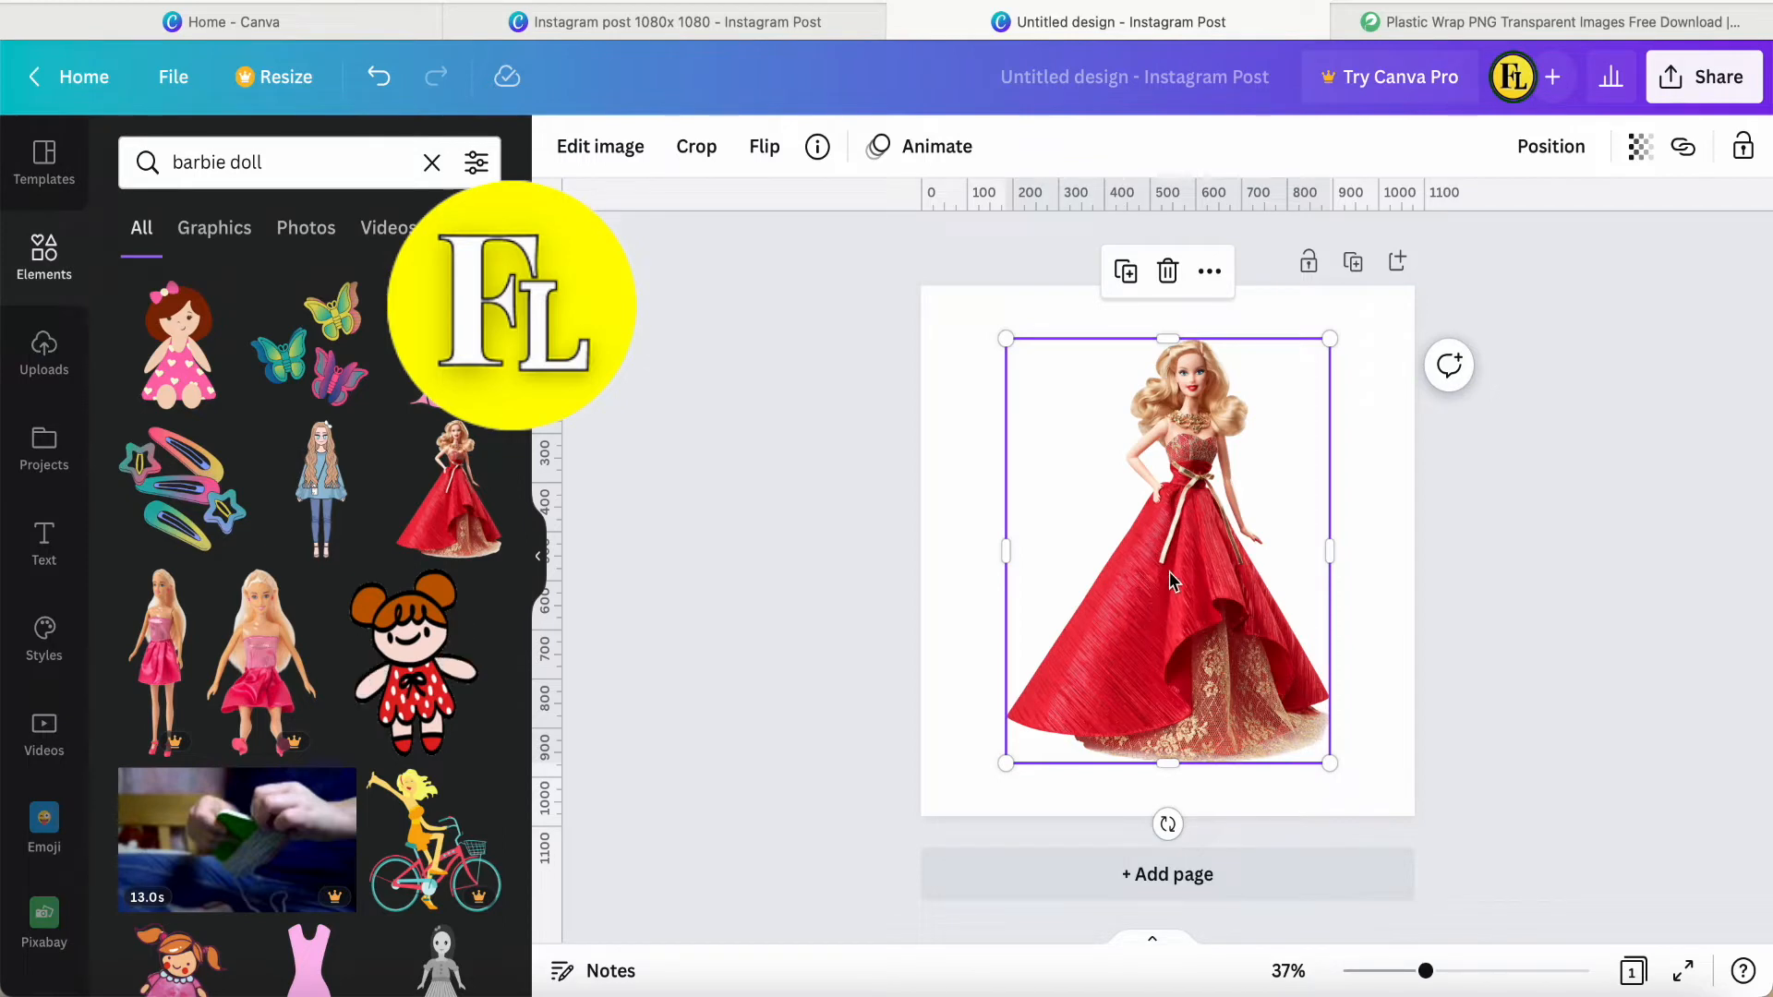
# Scale the doll image down slightly and centre it horizontally on the lower part of the page.
pyautogui.moveTo(1170, 581); pyautogui.dragTo(1170, 579)
pyautogui.moveTo(1325, 348); pyautogui.dragTo(1286, 399)
pyautogui.moveTo(1146, 565); pyautogui.dragTo(1165, 566)
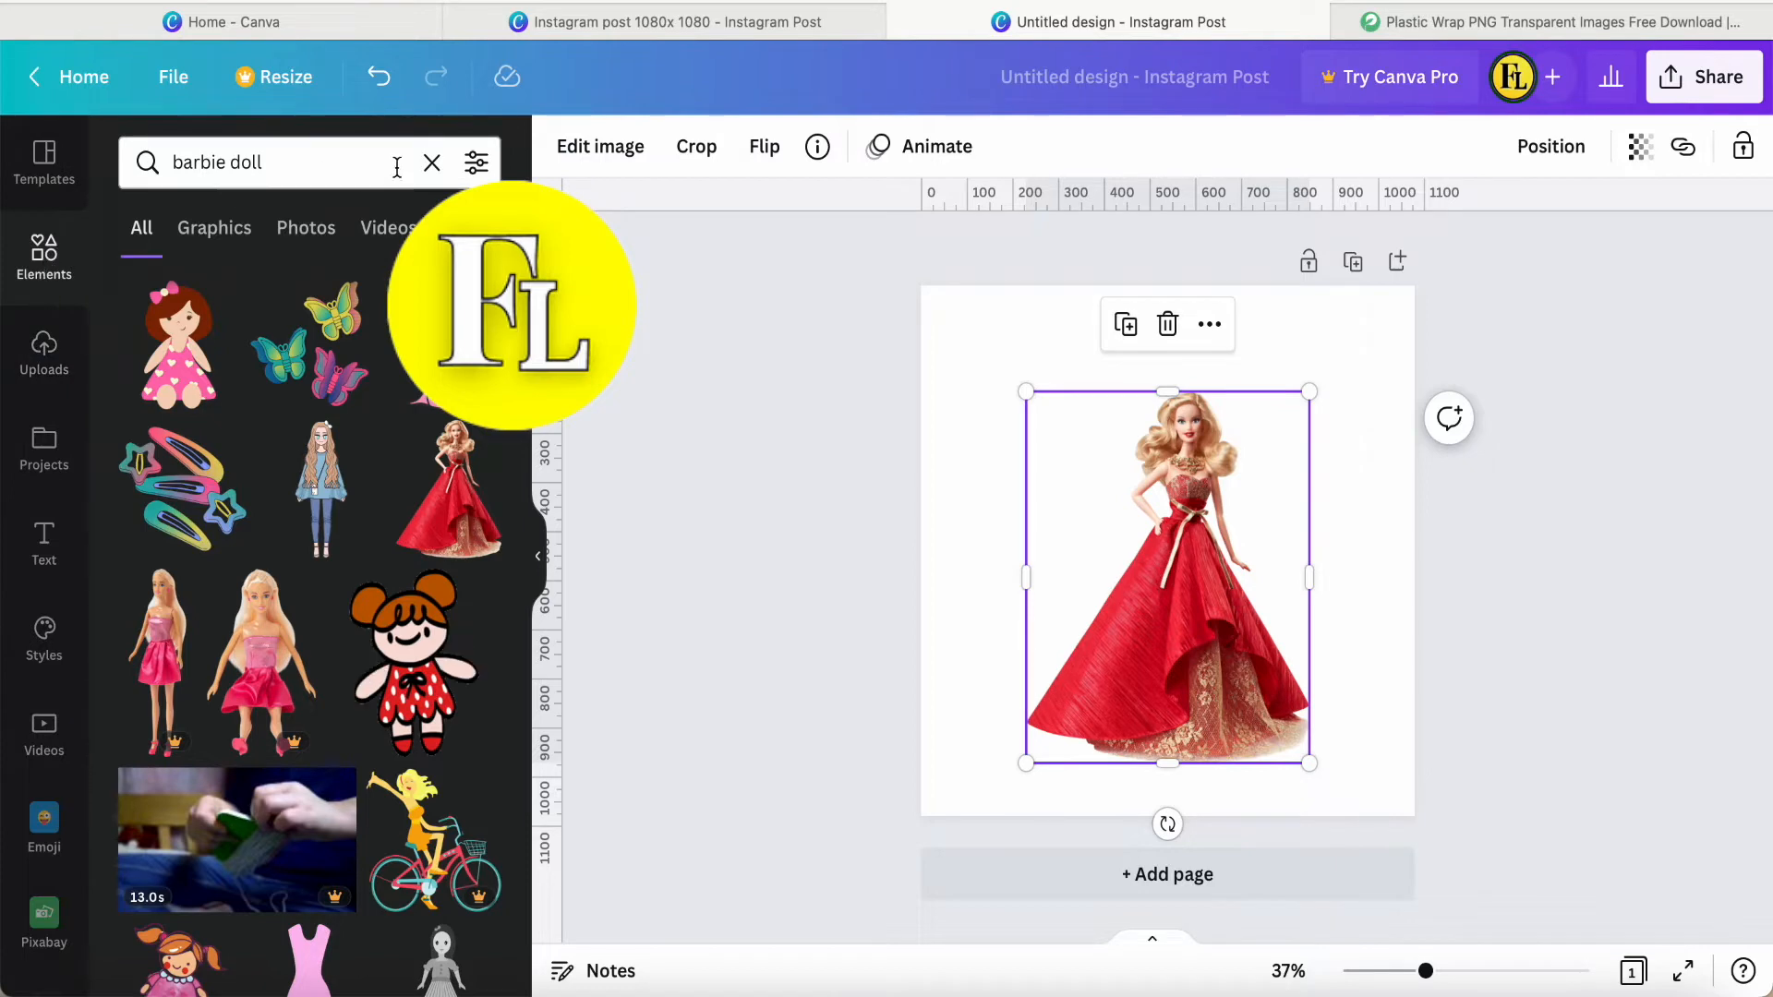
# Clear the element search, add a square shape and fill it with the photo colour #b05747.
pyautogui.click(432, 164)
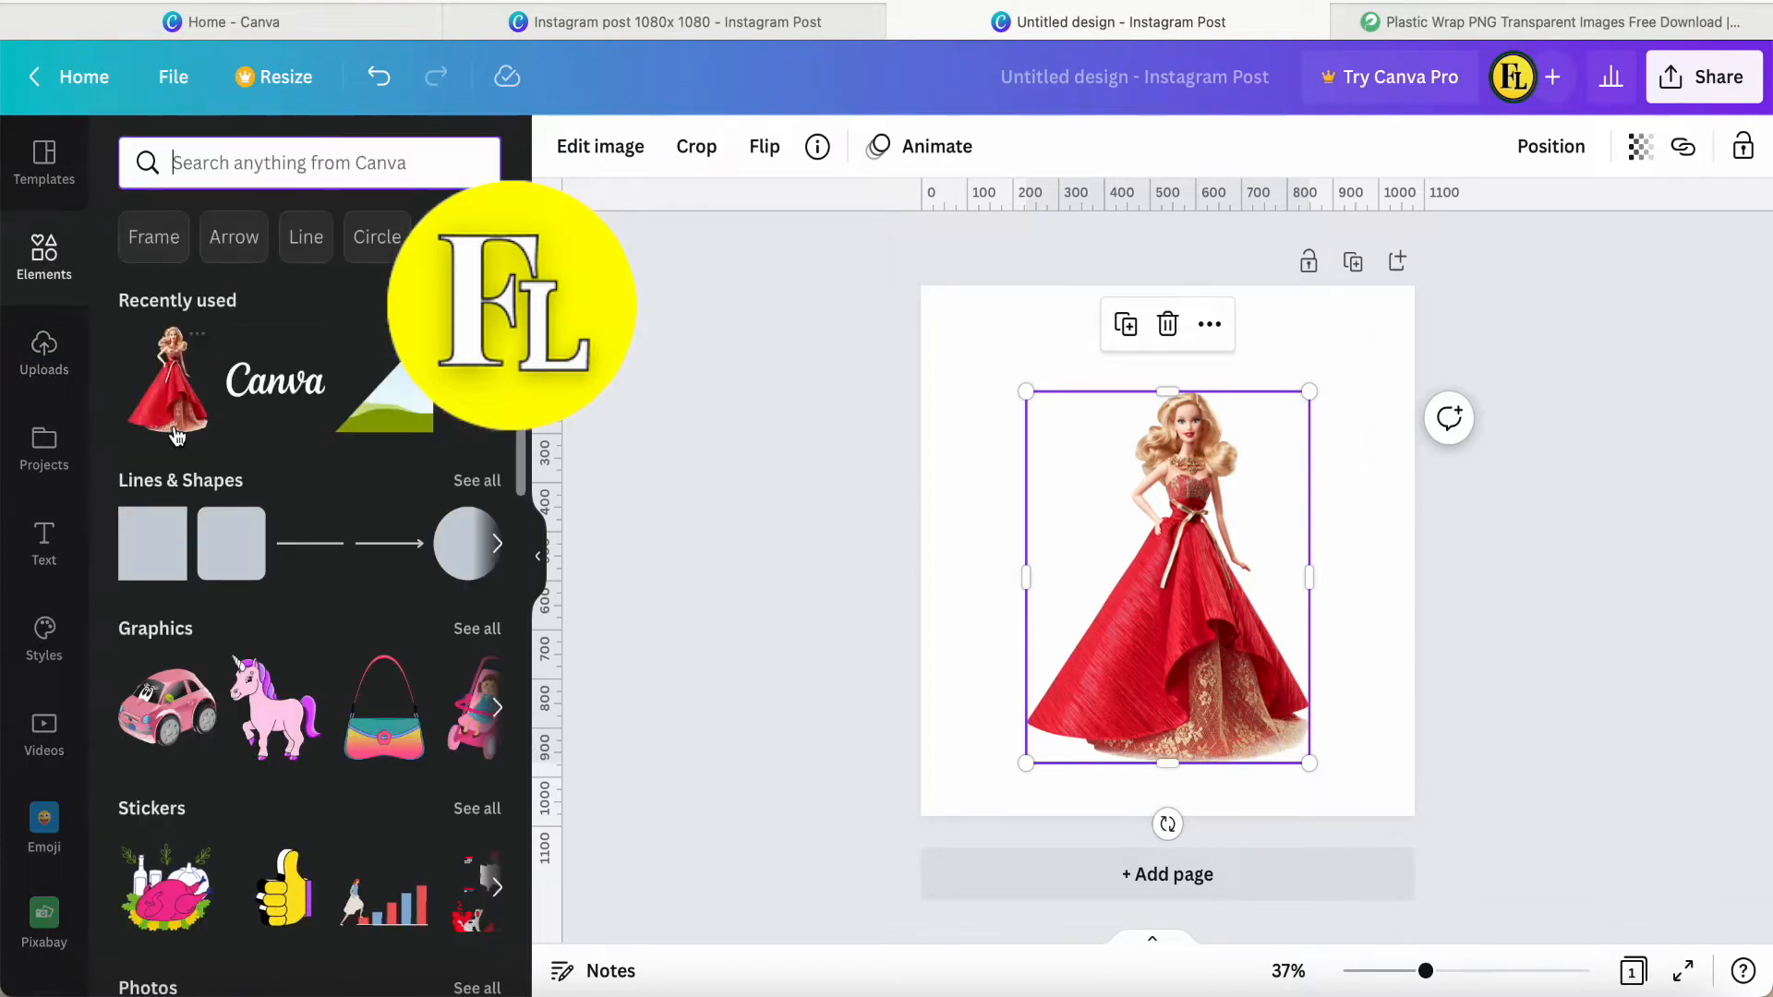
pyautogui.click(141, 546)
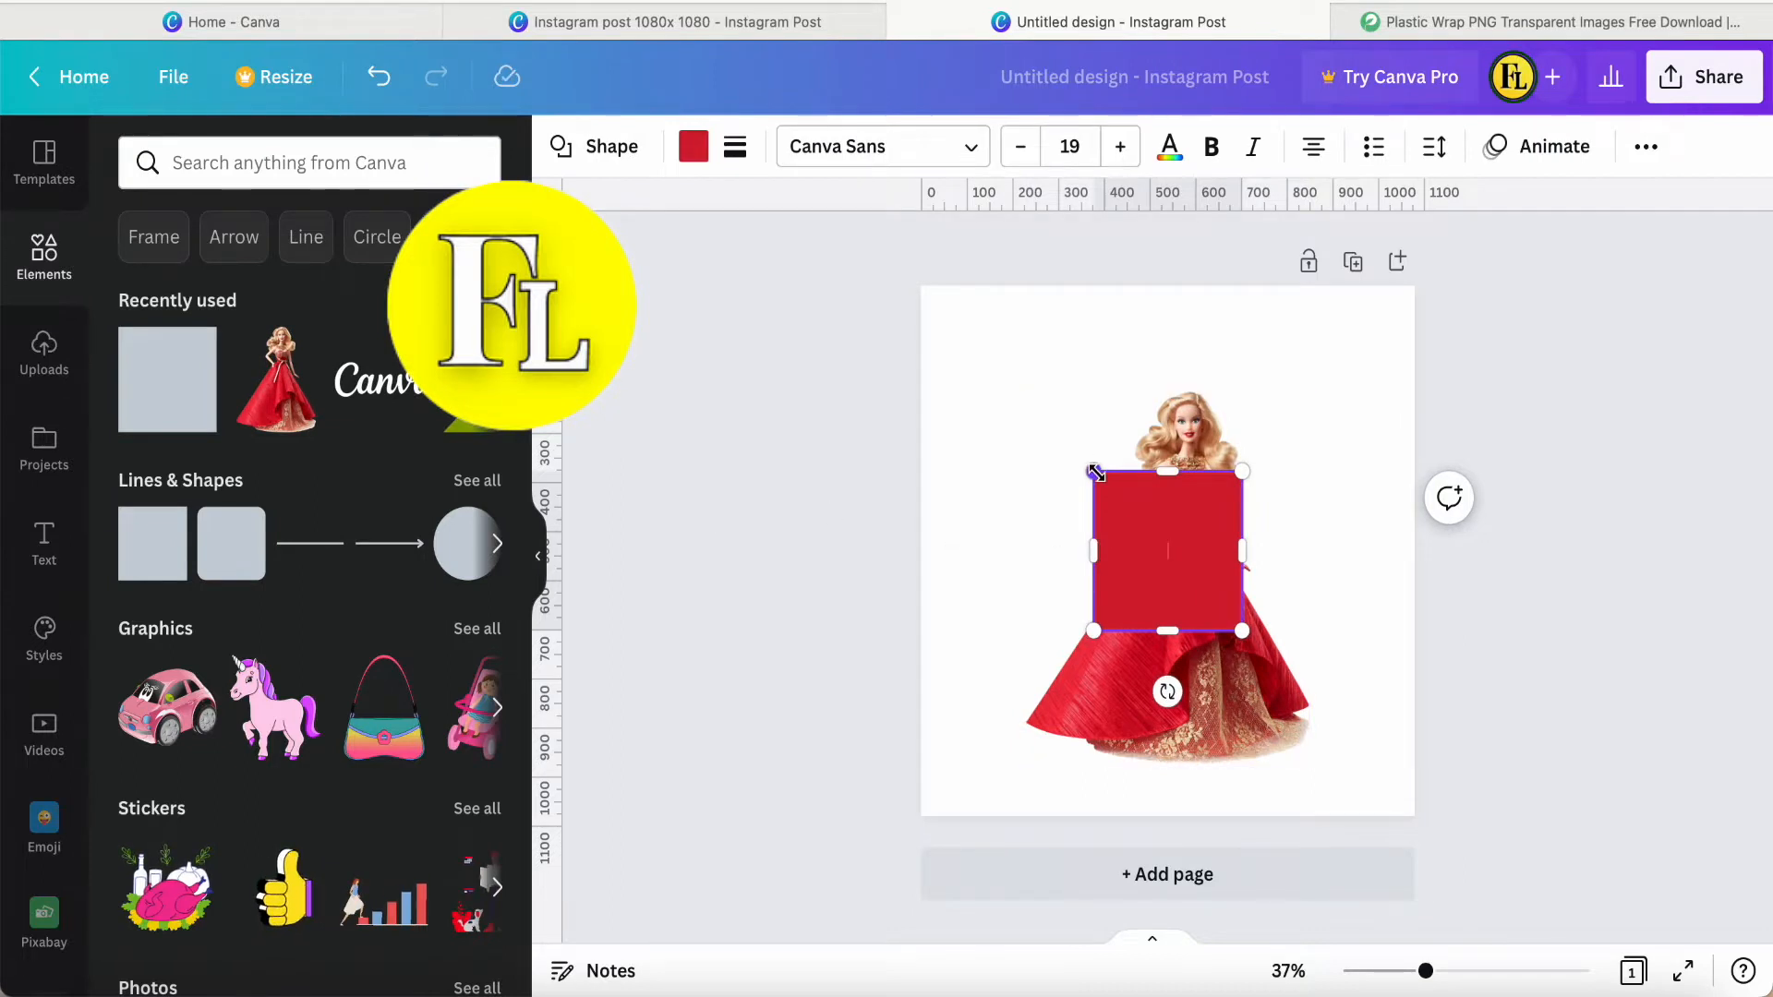
pyautogui.click(695, 152)
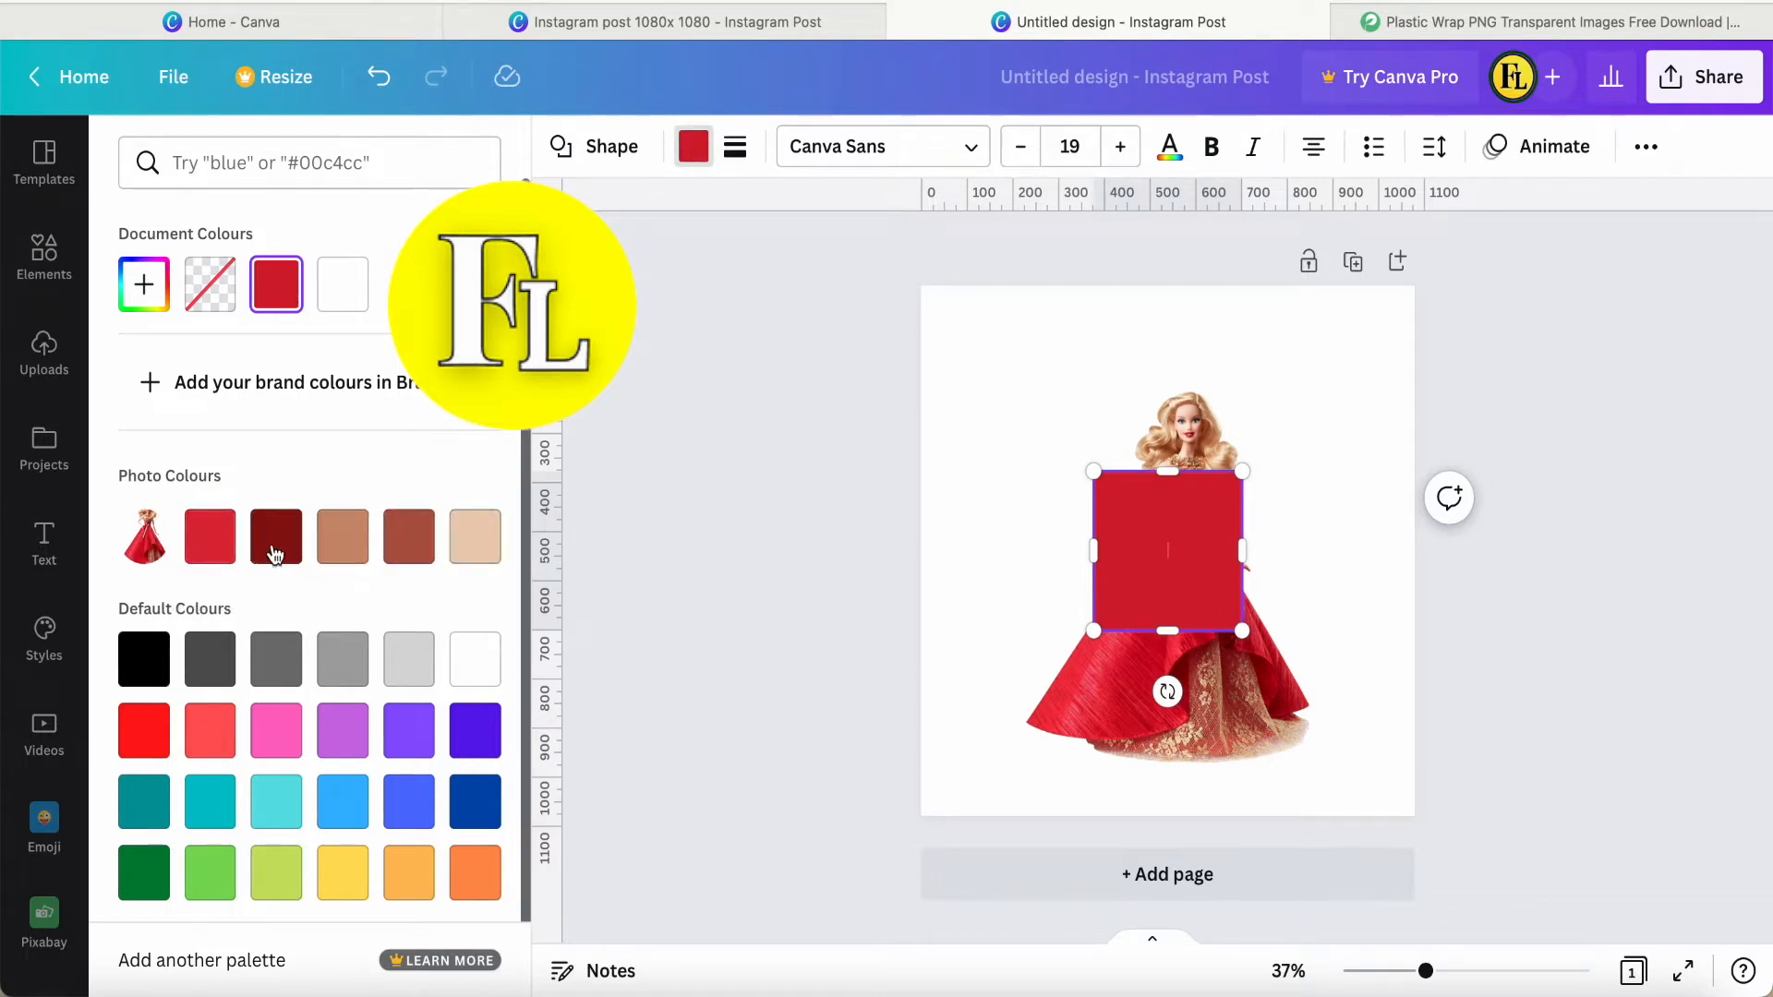
pyautogui.click(410, 545)
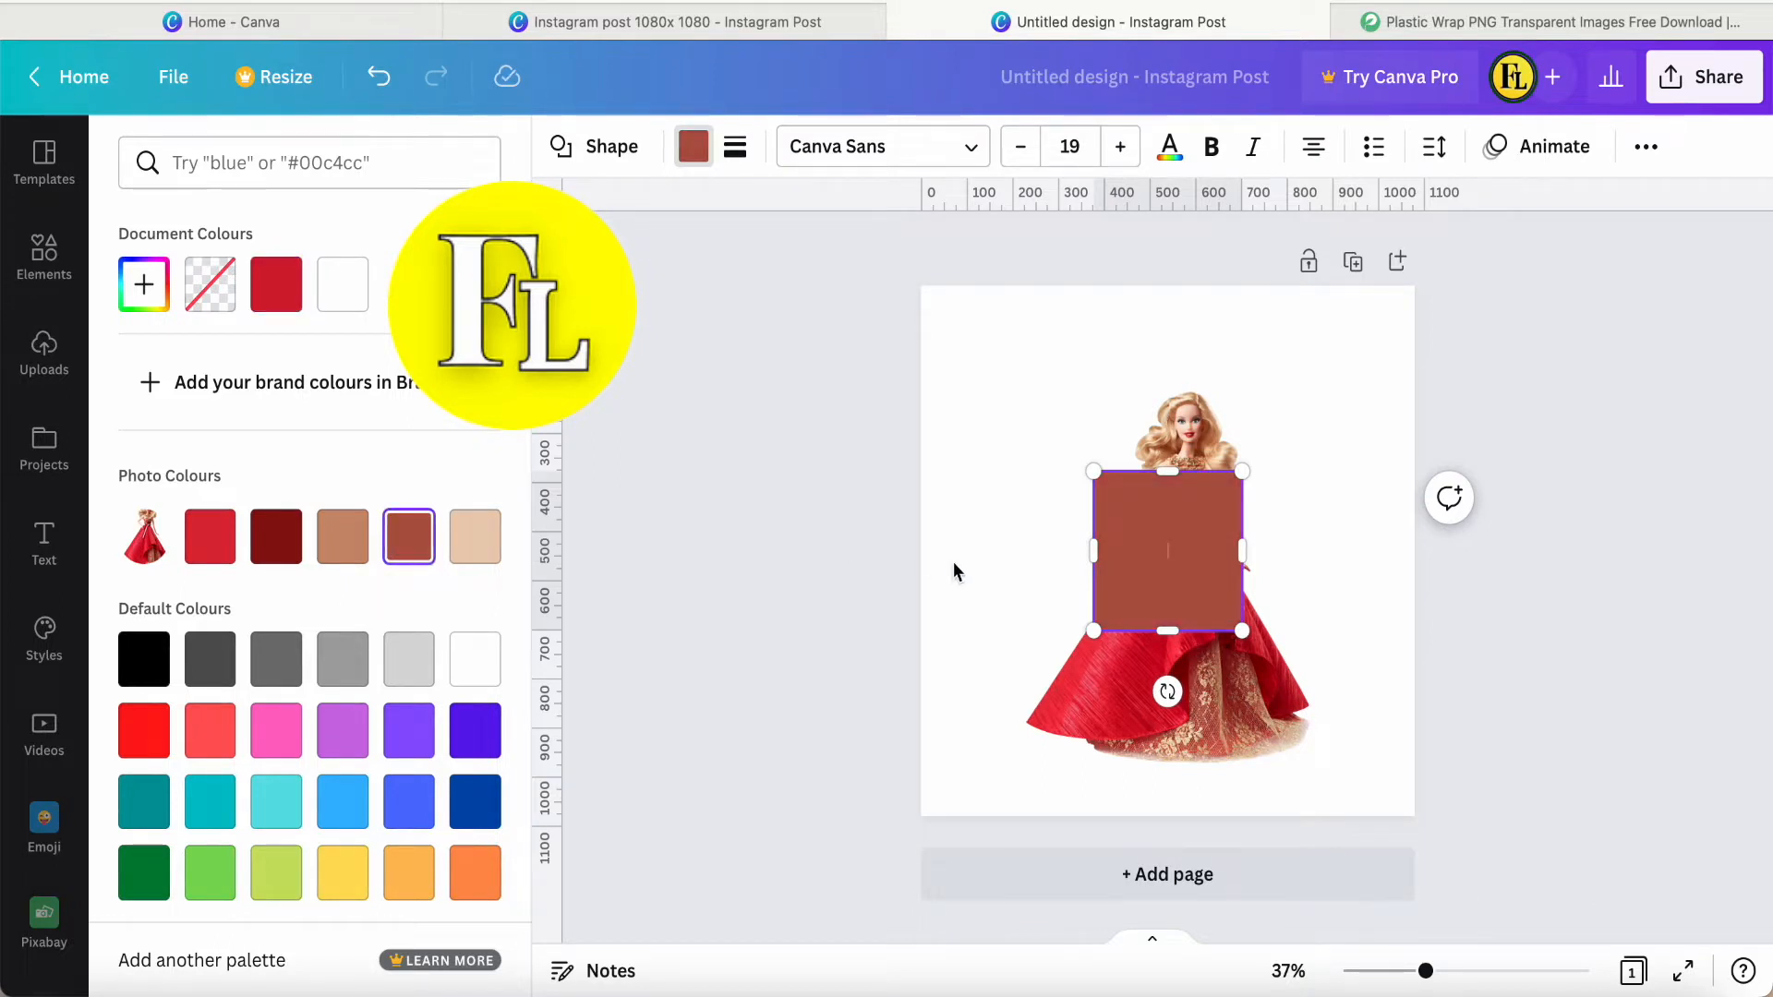
# Enlarge the brown square into a rectangle slightly bigger than the doll on all sides and send it to the back.
pyautogui.moveTo(1090, 472); pyautogui.dragTo(1013, 370)
pyautogui.moveTo(1242, 631); pyautogui.dragTo(1325, 765)
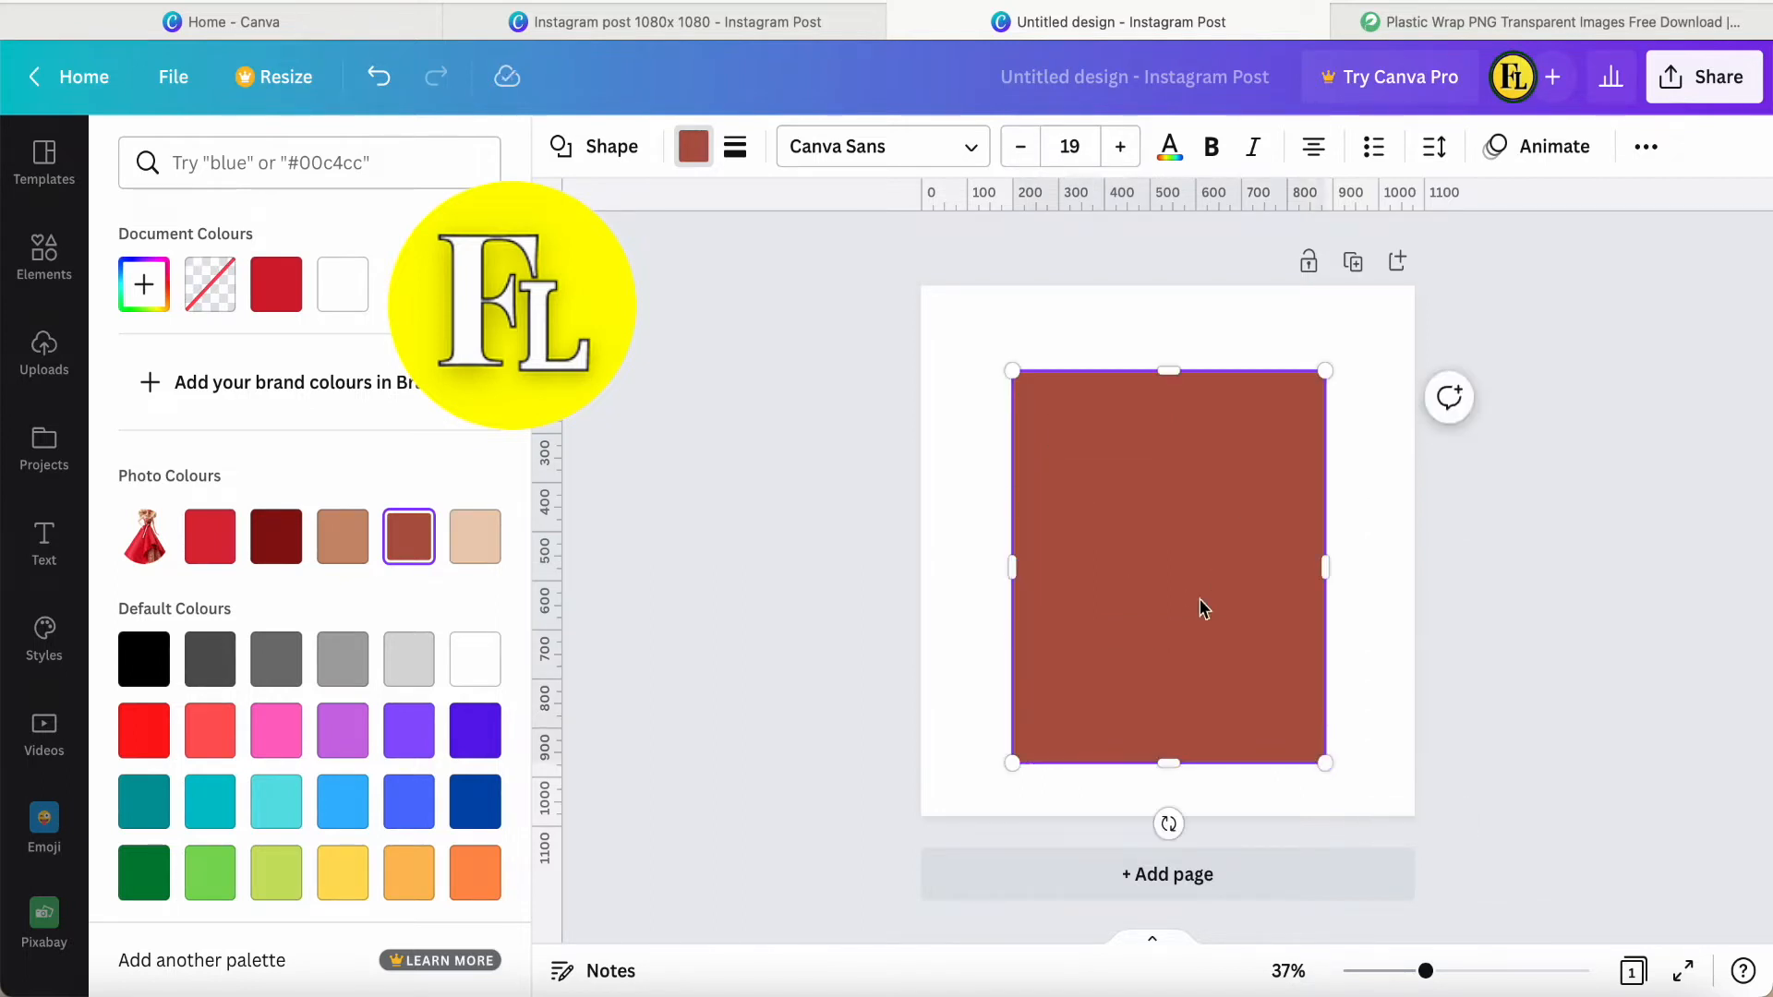
pyautogui.rightClick(1166, 566)
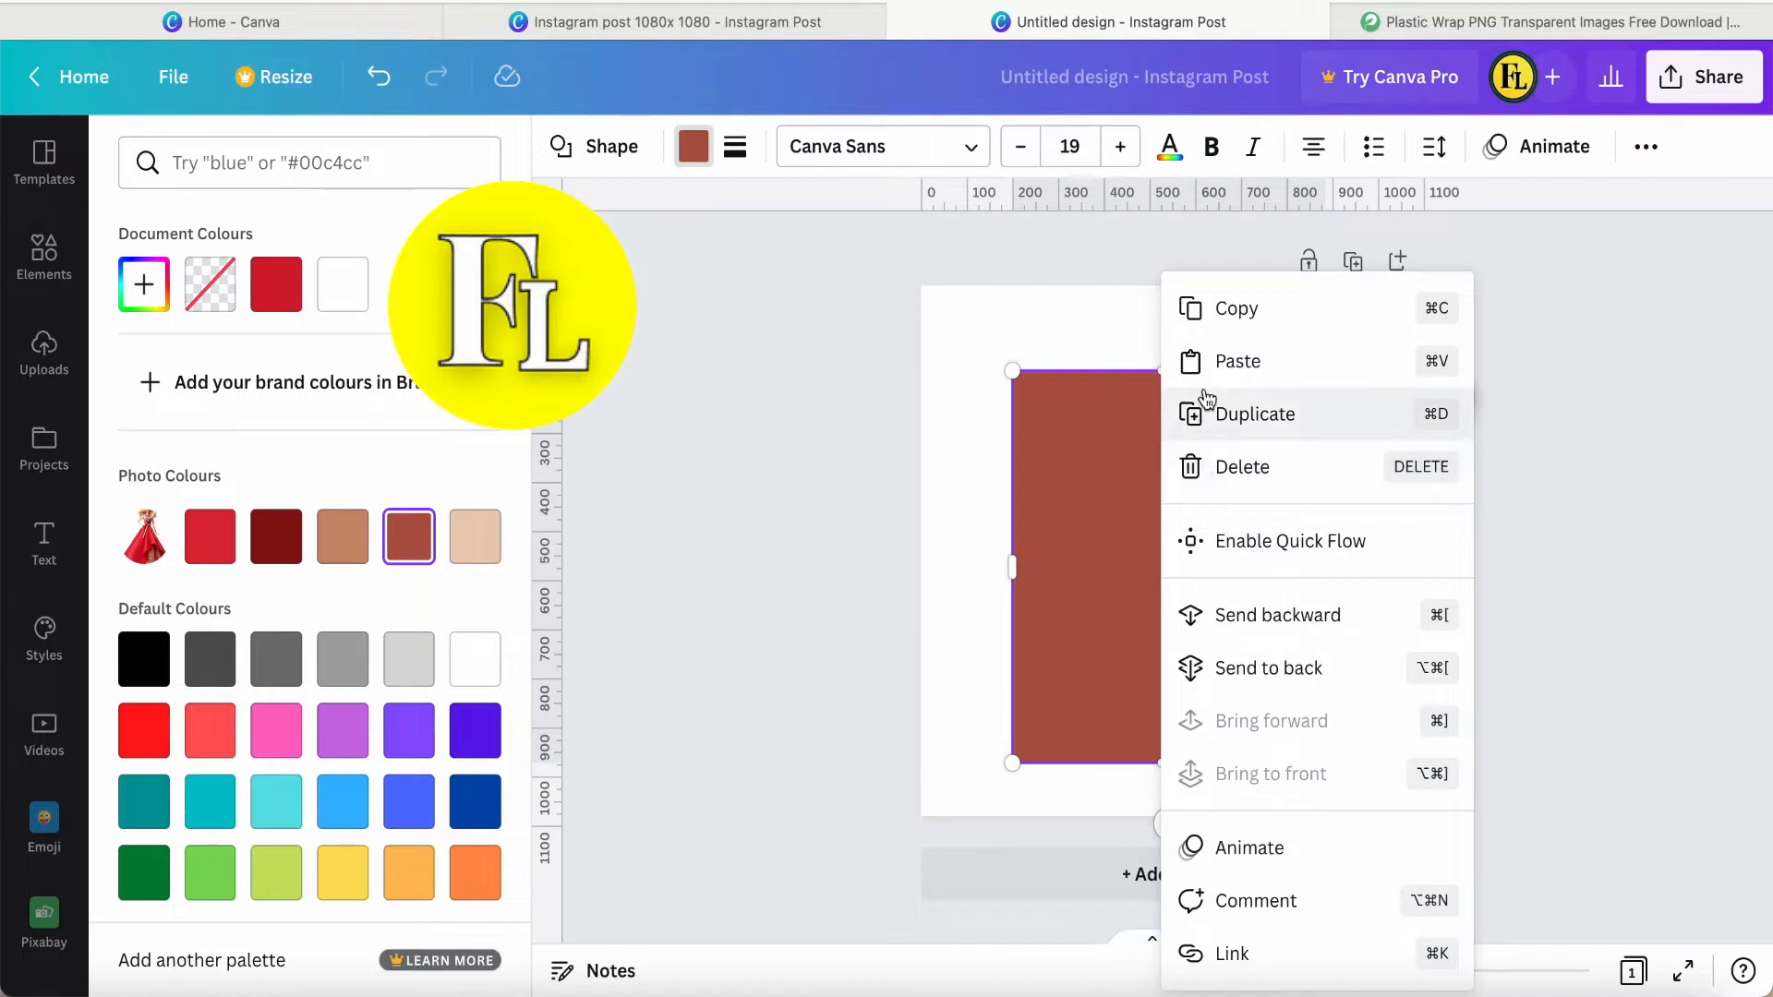
pyautogui.click(1247, 670)
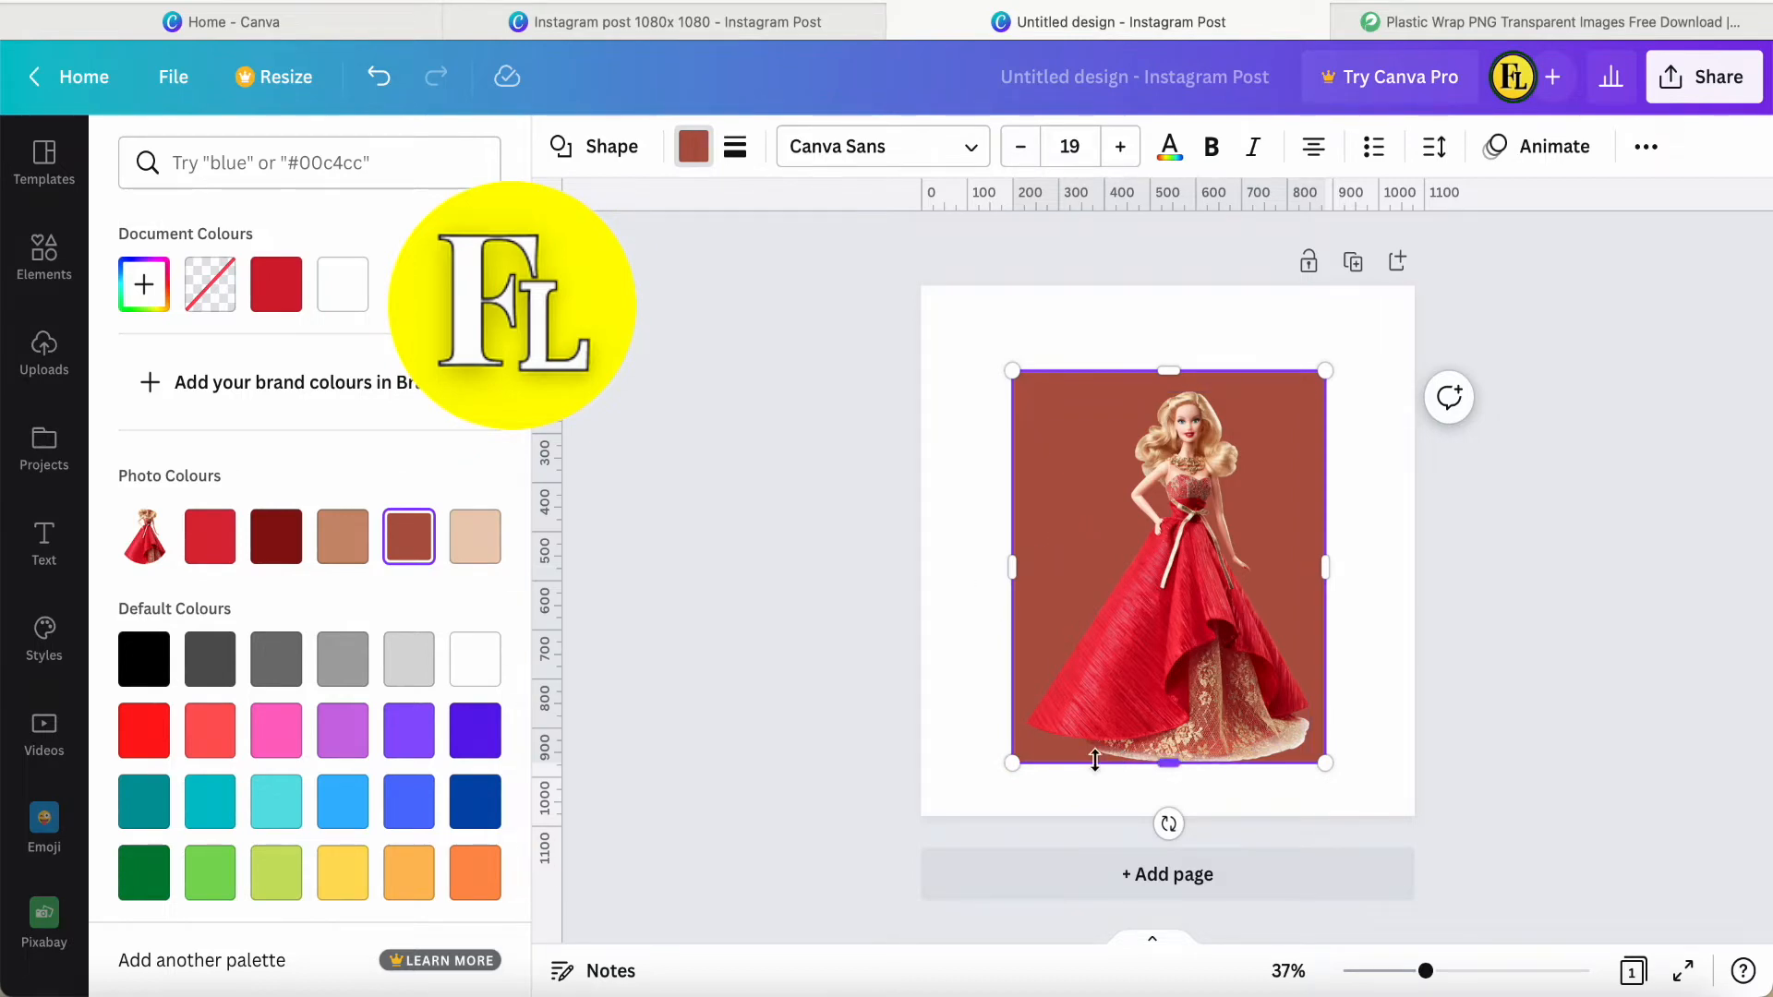
pyautogui.moveTo(1168, 765); pyautogui.dragTo(1167, 781)
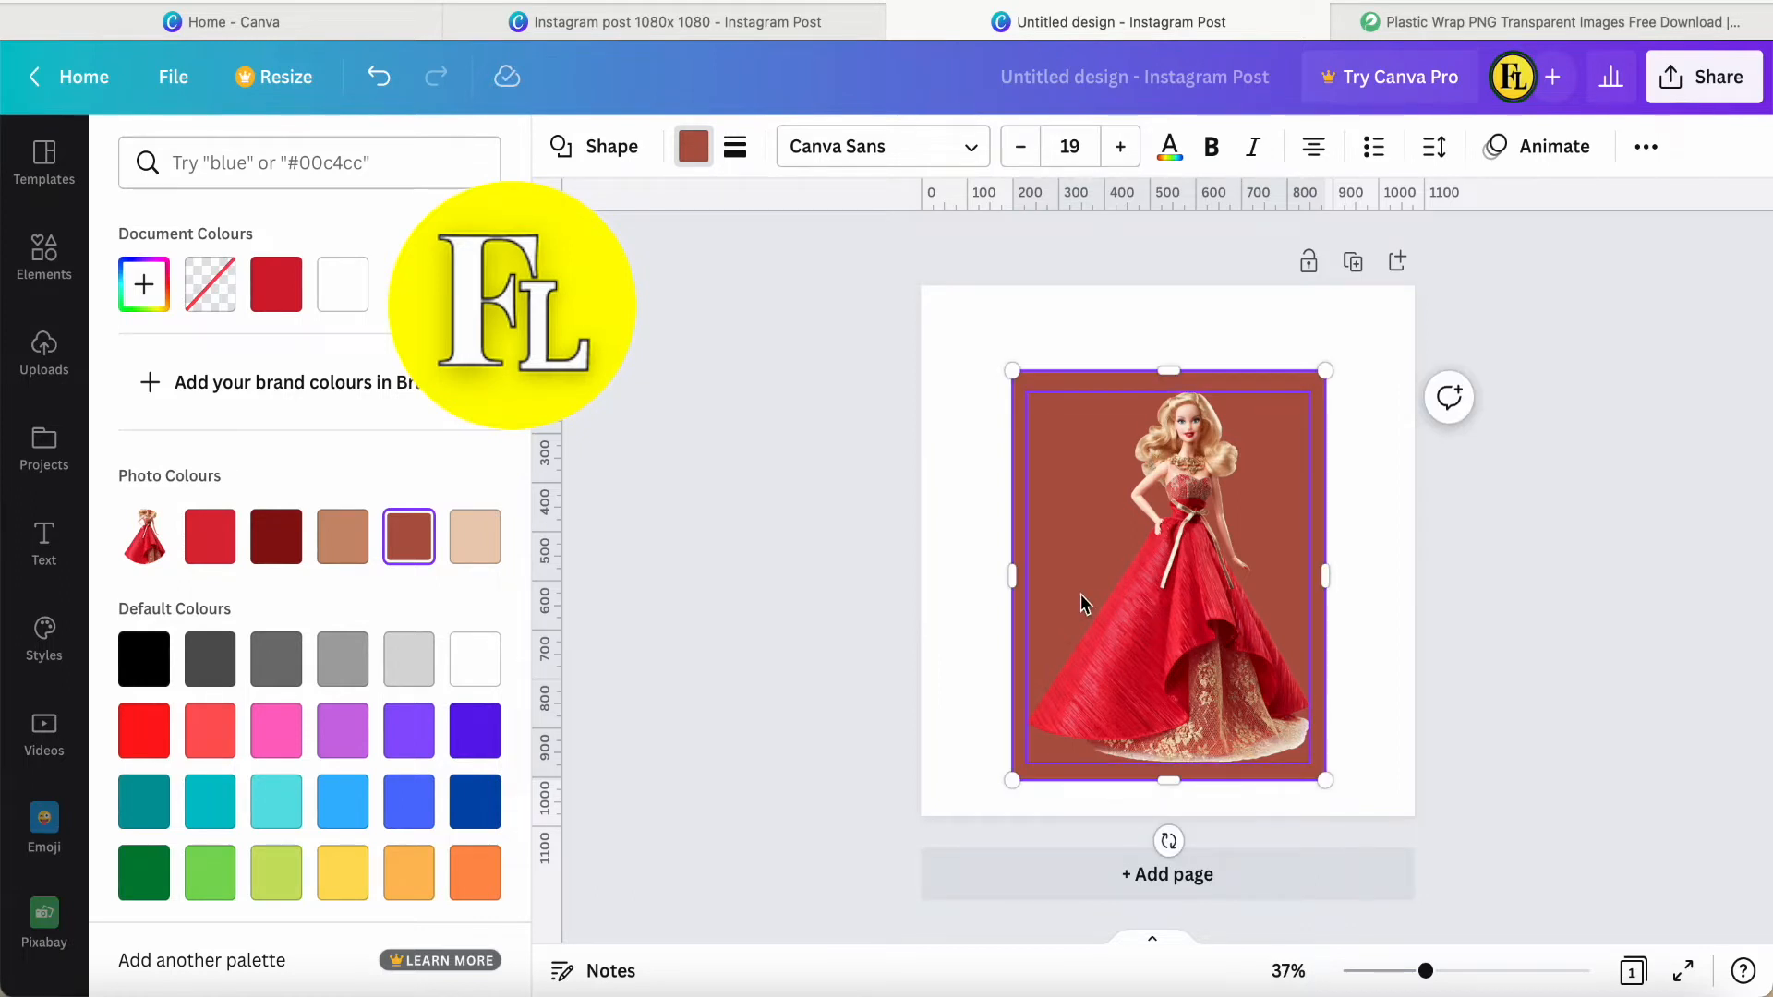
pyautogui.click(966, 535)
pyautogui.click(944, 560)
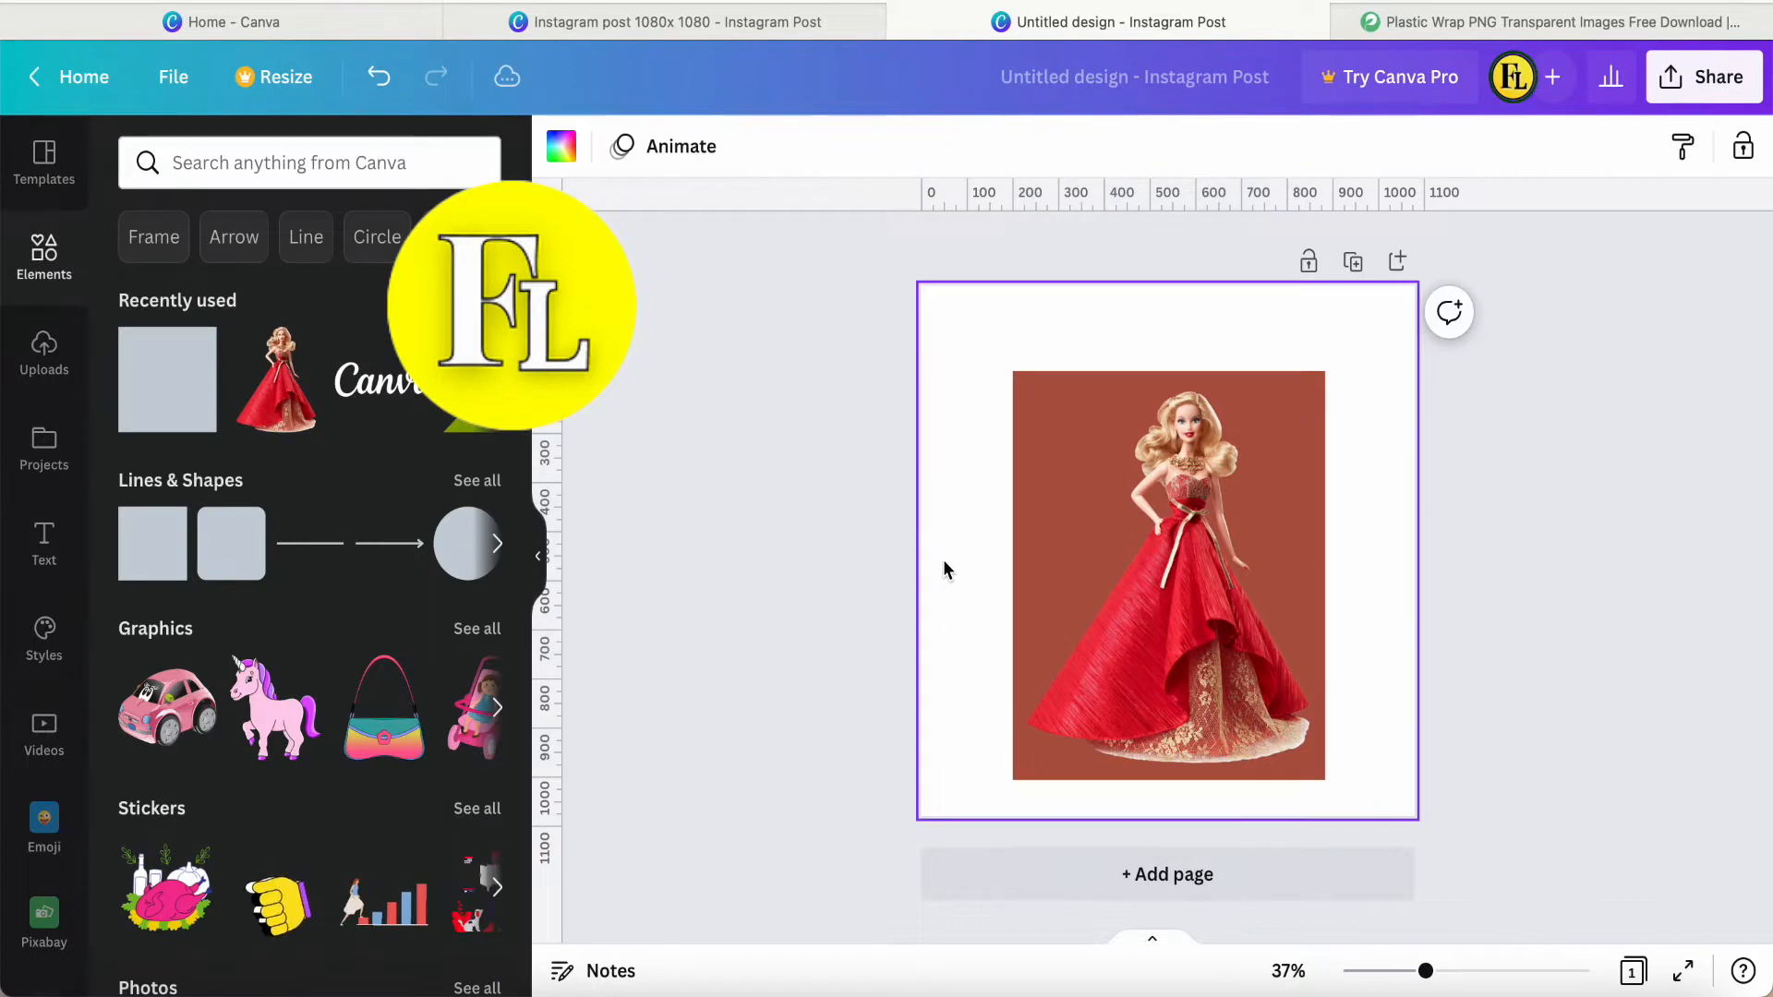
pyautogui.click(1189, 651)
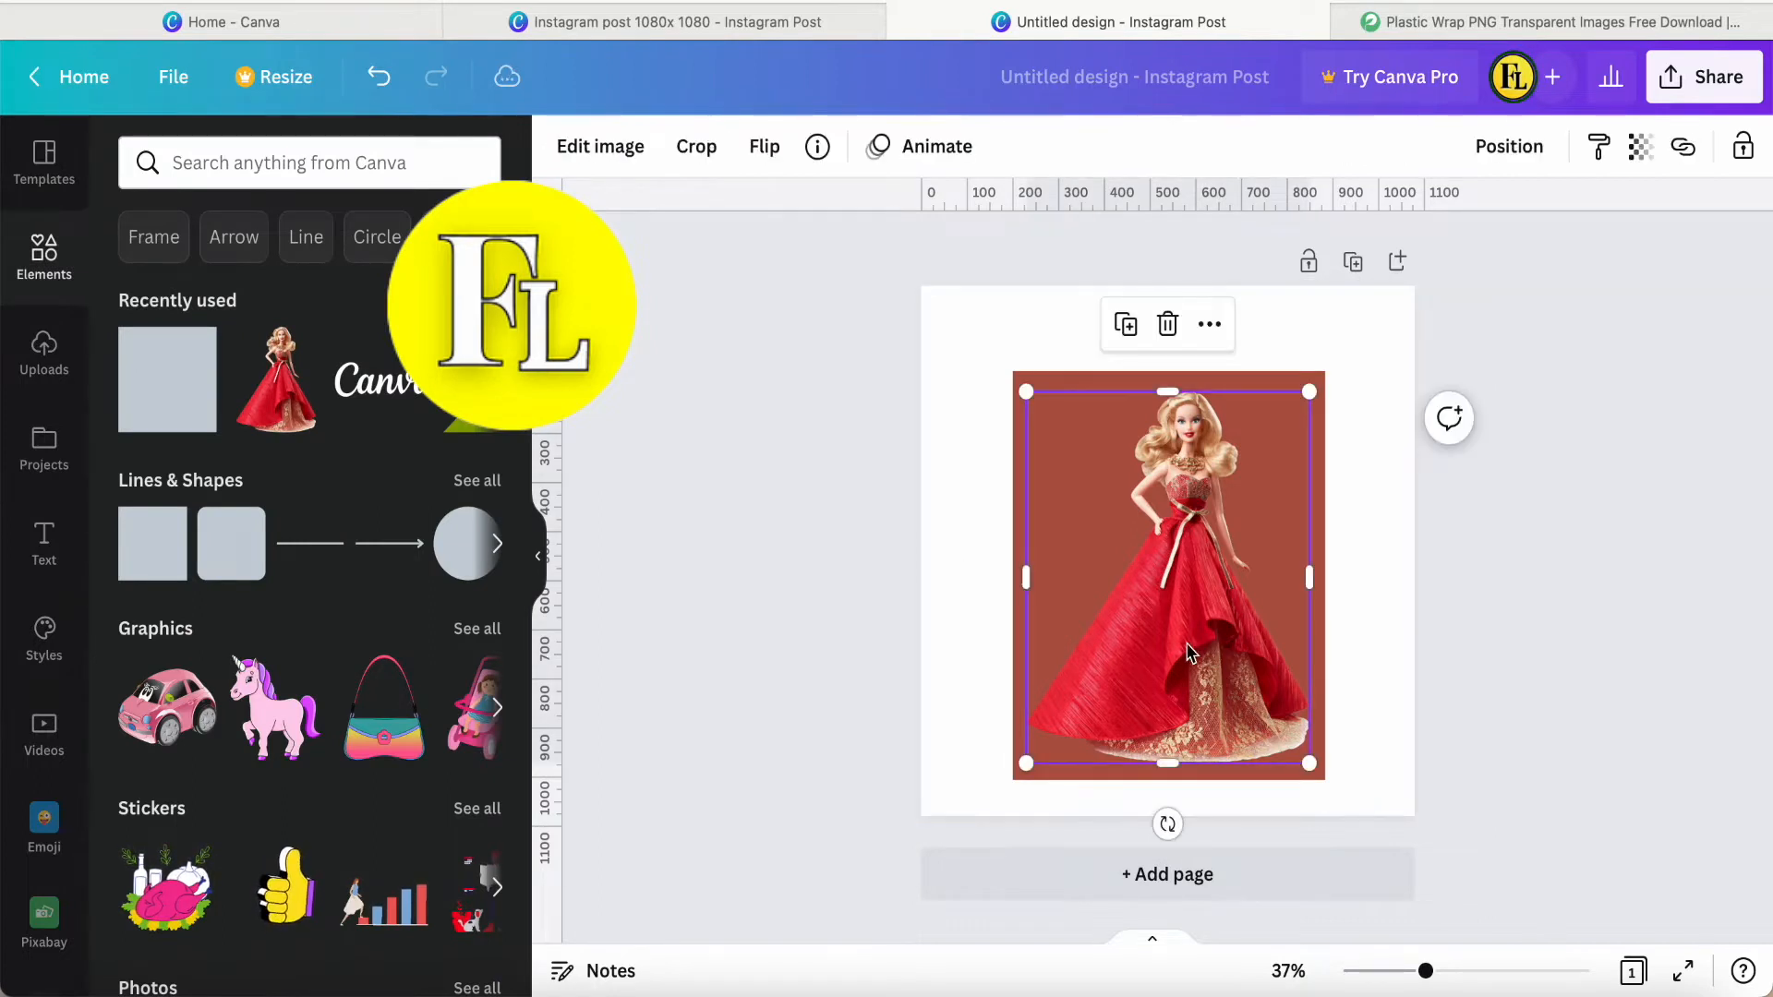
pyautogui.click(964, 523)
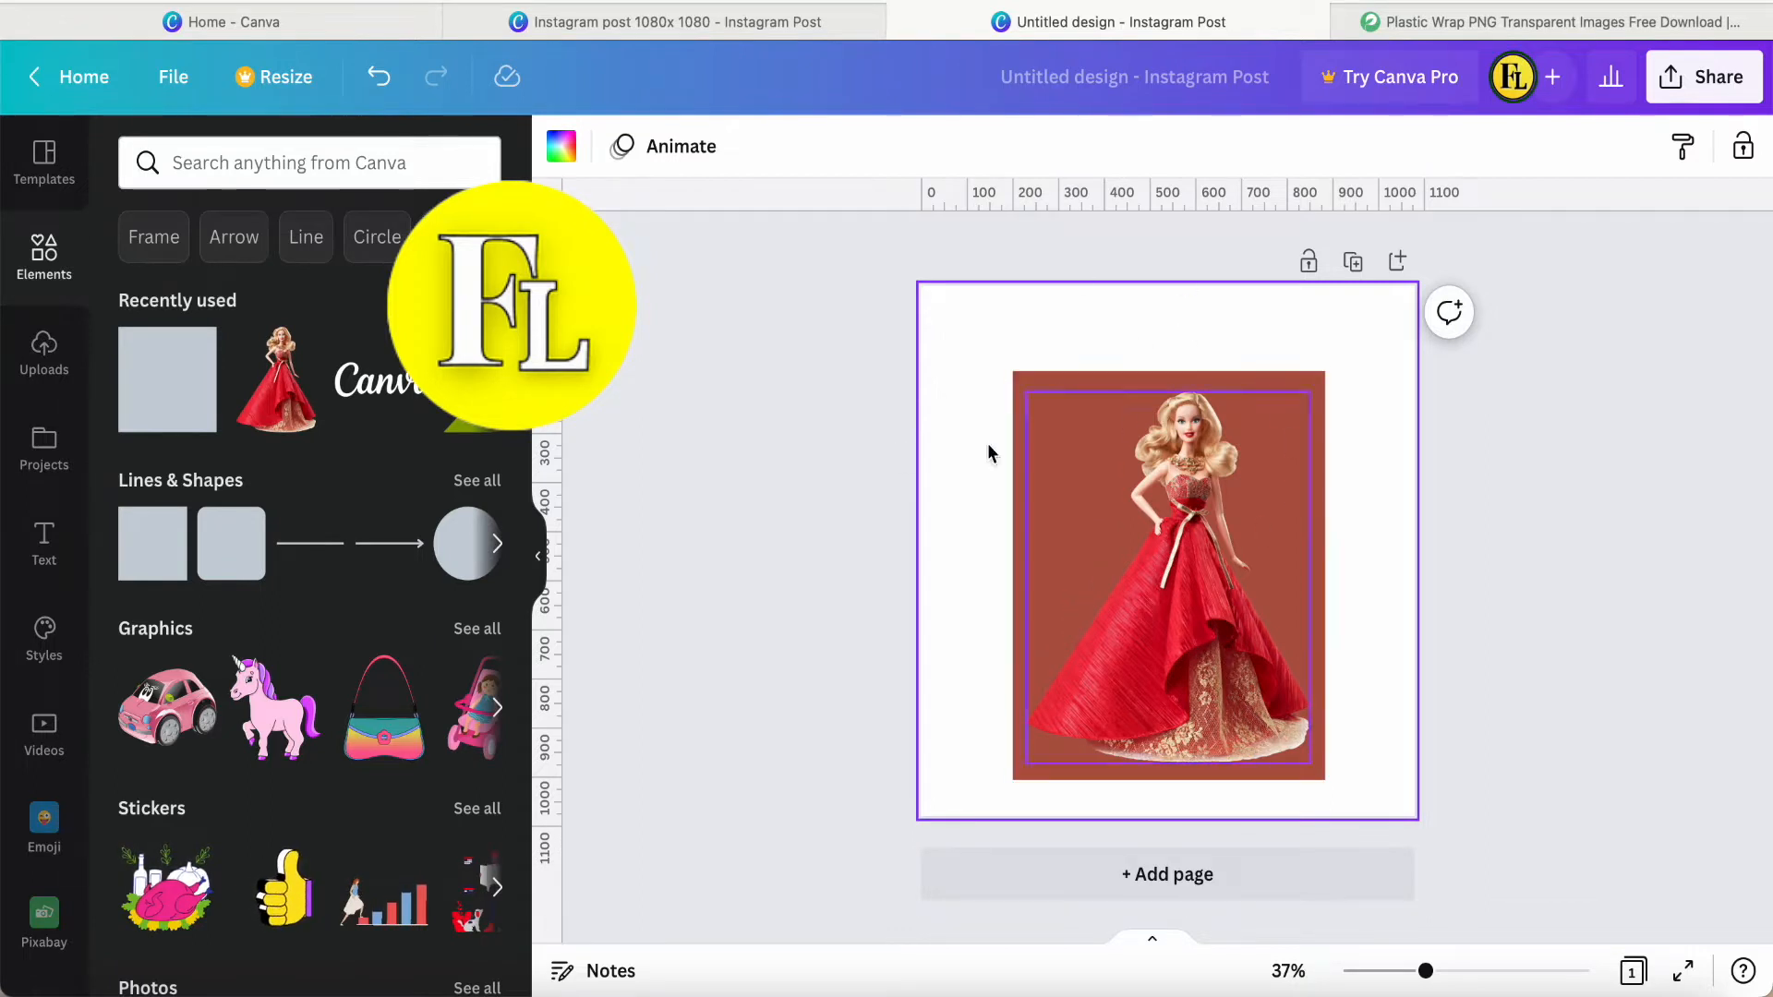
# Add a second square over the doll and fill it with the dark red photo colour #8c1112.
pyautogui.click(162, 403)
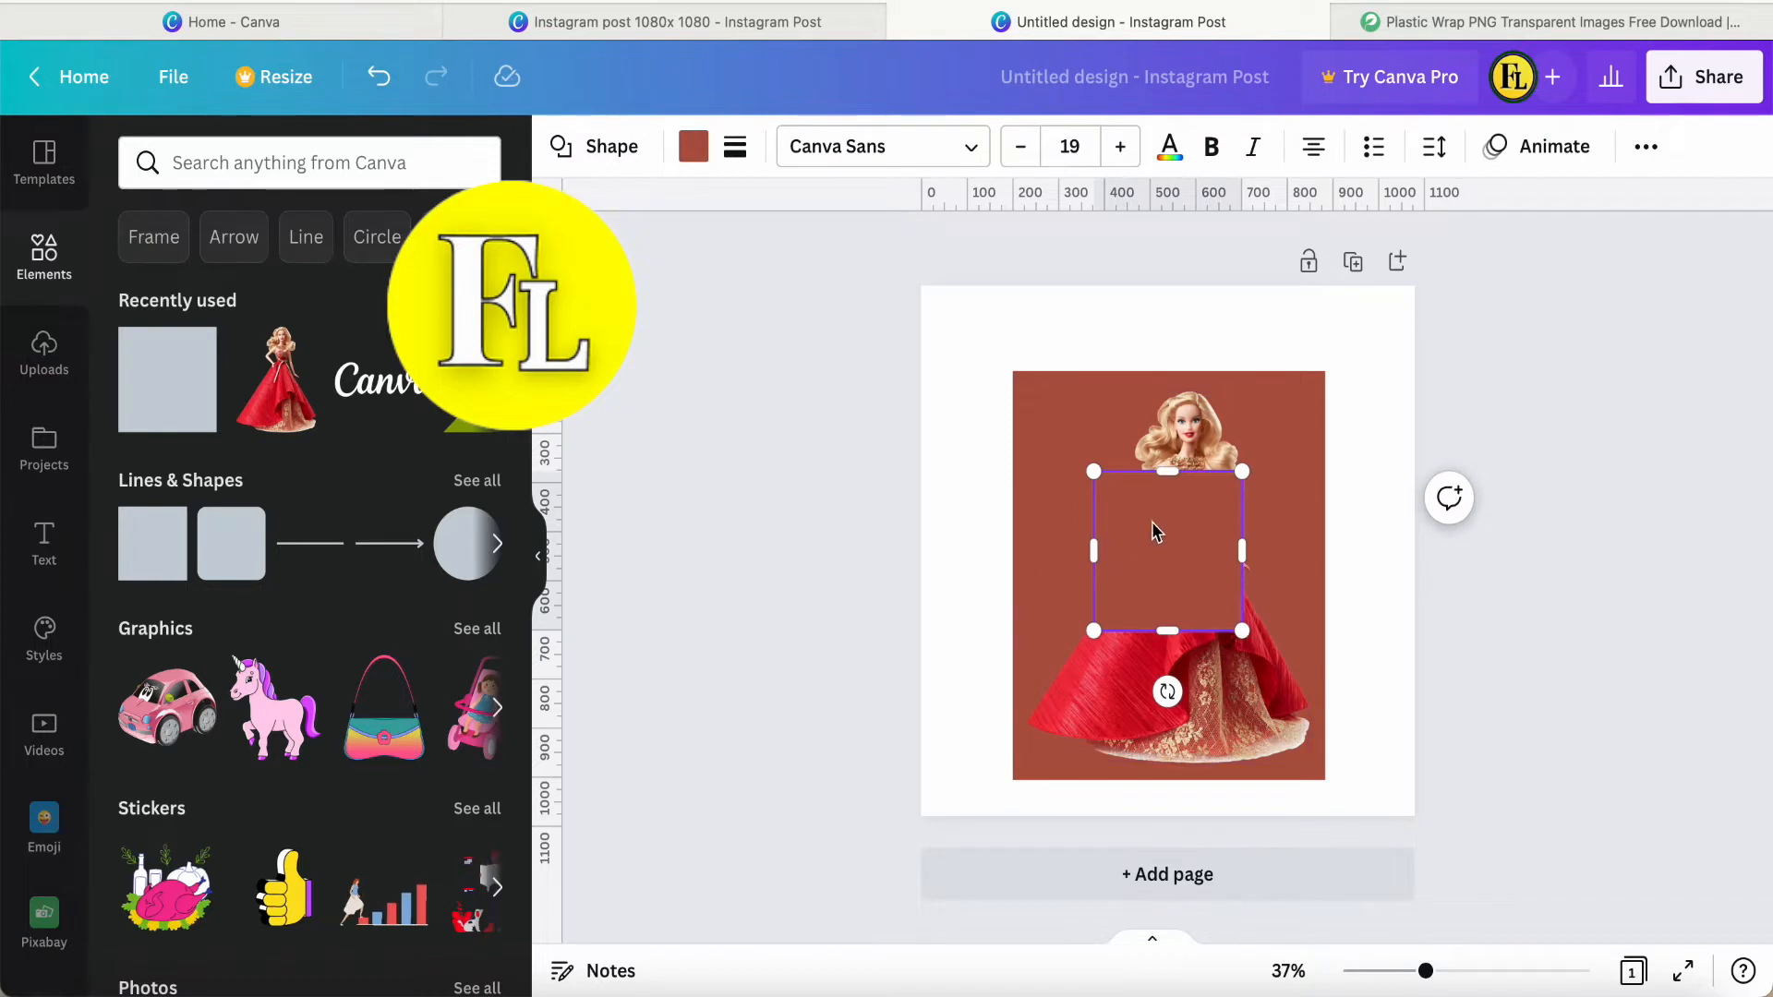
pyautogui.click(693, 152)
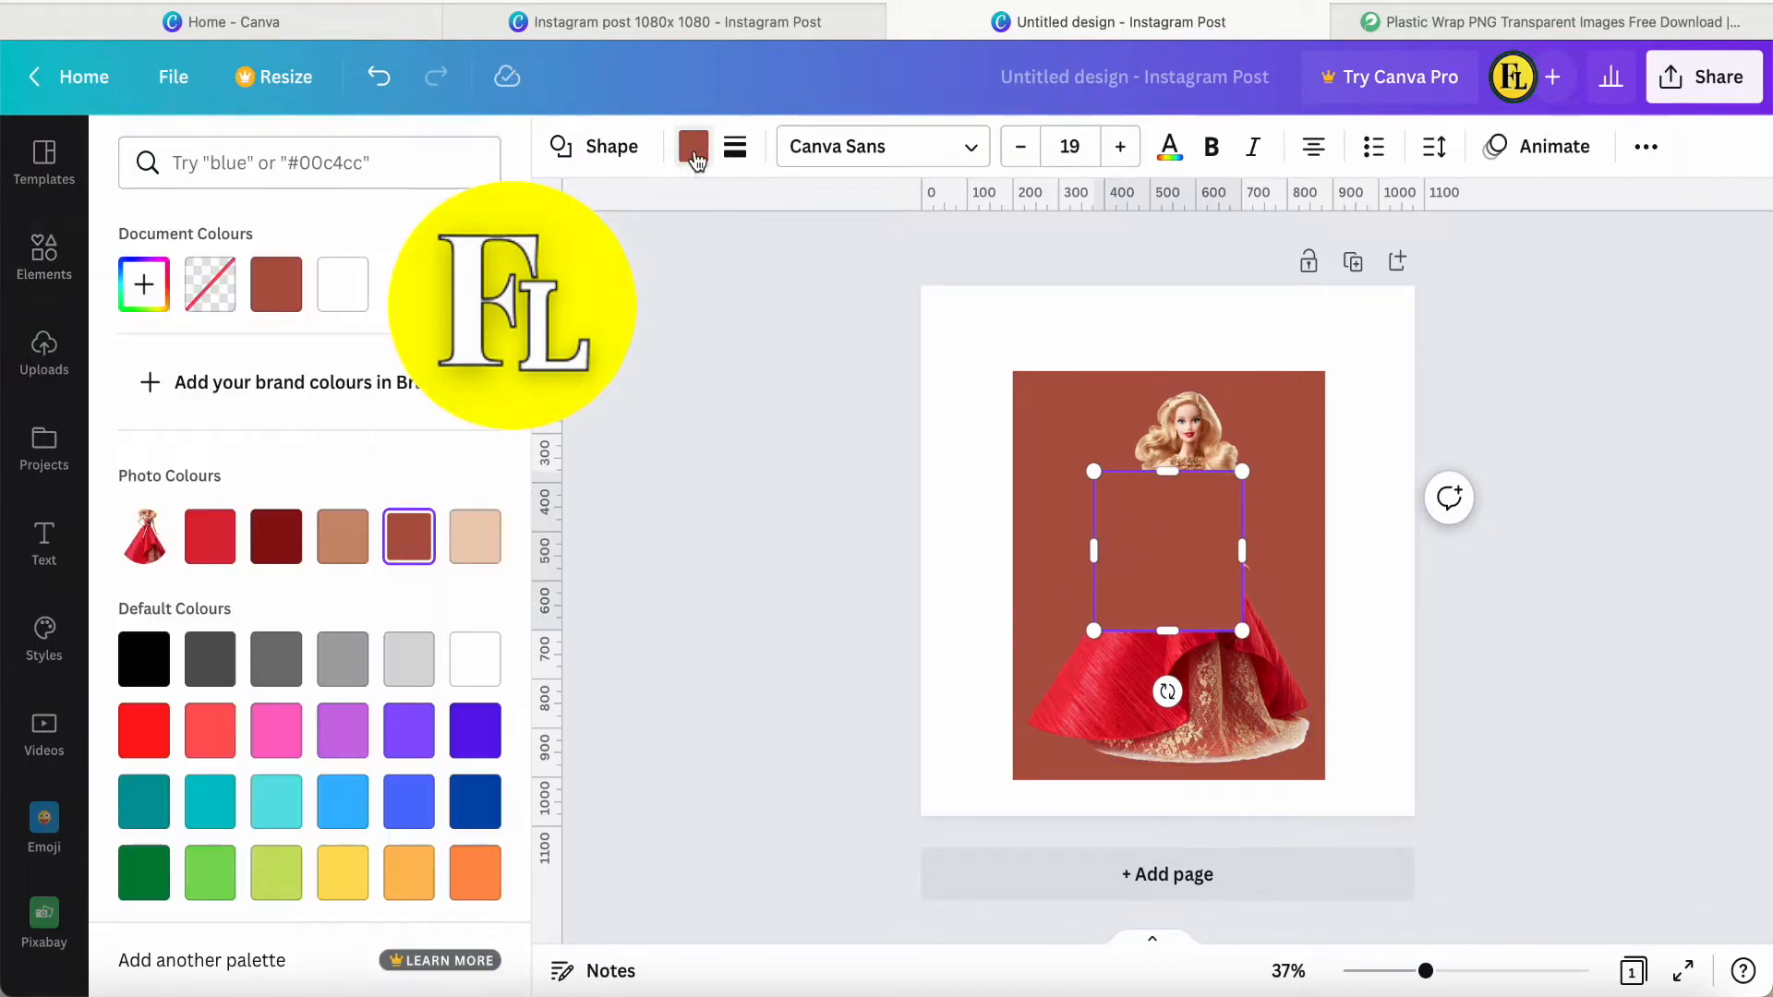
pyautogui.click(282, 552)
pyautogui.click(976, 556)
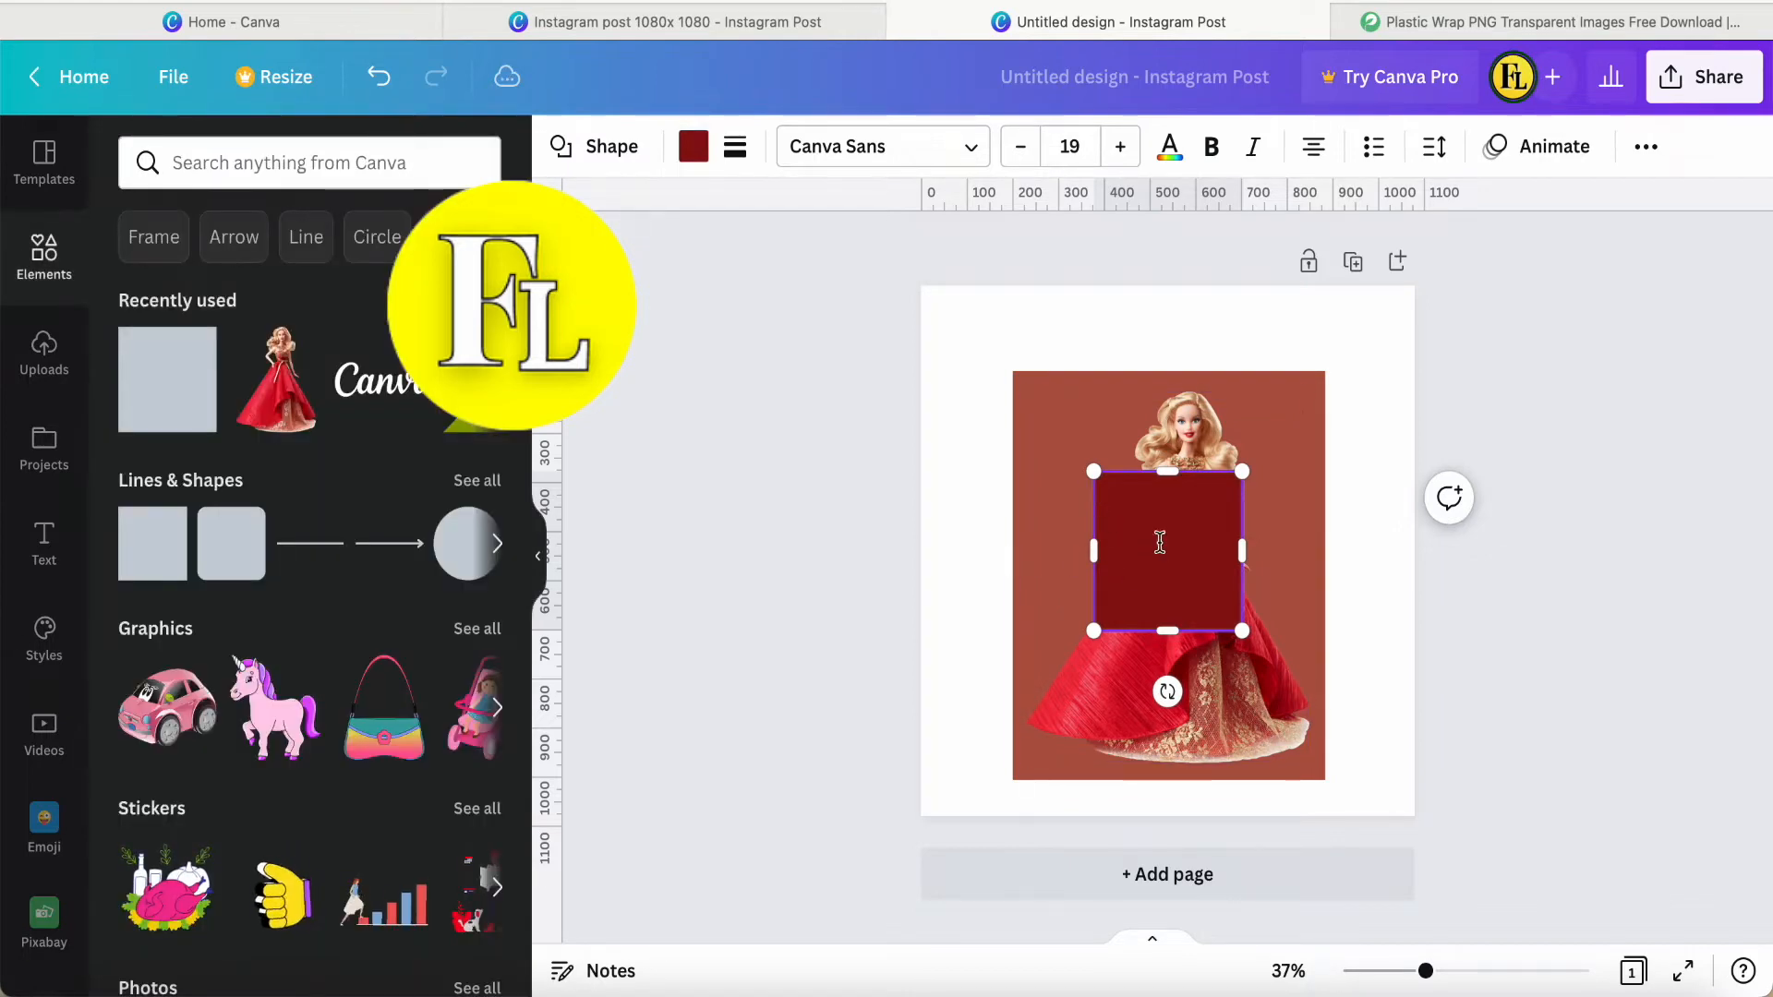
# Reshape the dark red square into a narrow full-height strip near the brown rectangle's left edge and send it backward behind the doll.
pyautogui.click(1302, 559)
pyautogui.click(1199, 561)
pyautogui.moveTo(1192, 560); pyautogui.dragTo(1084, 453)
pyautogui.moveTo(1062, 530); pyautogui.dragTo(1060, 781)
pyautogui.rightClick(1060, 638)
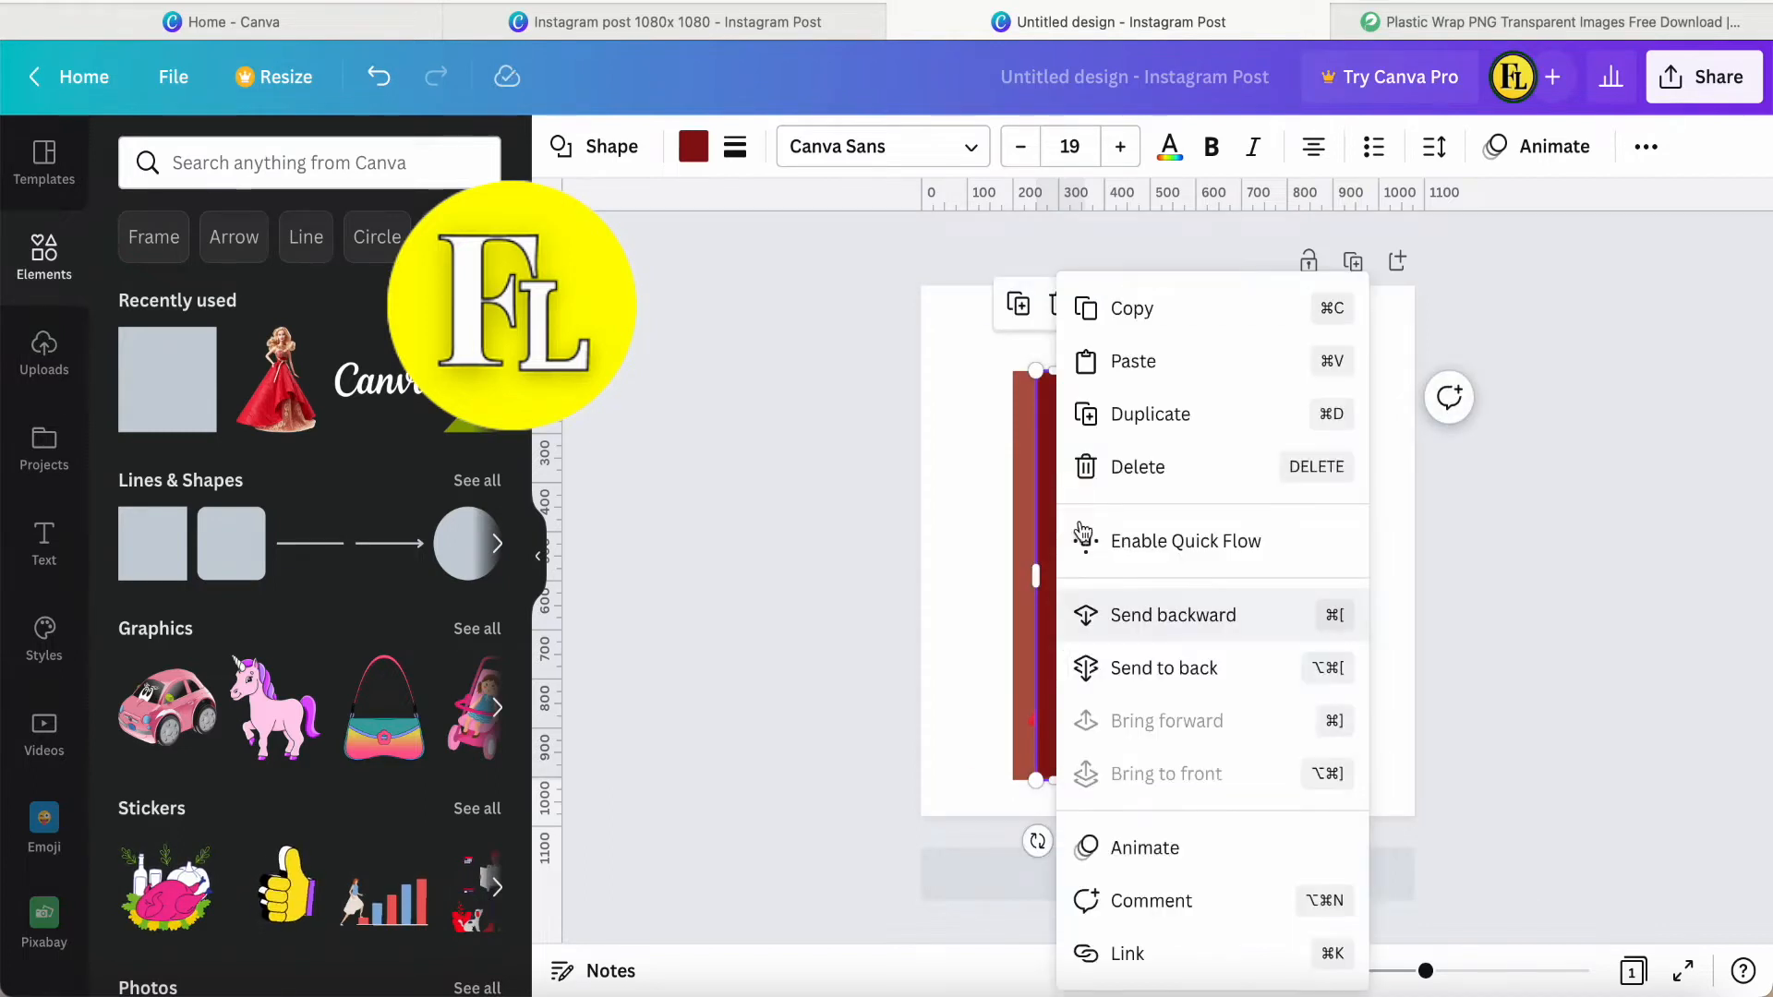
pyautogui.click(1120, 615)
pyautogui.click(965, 635)
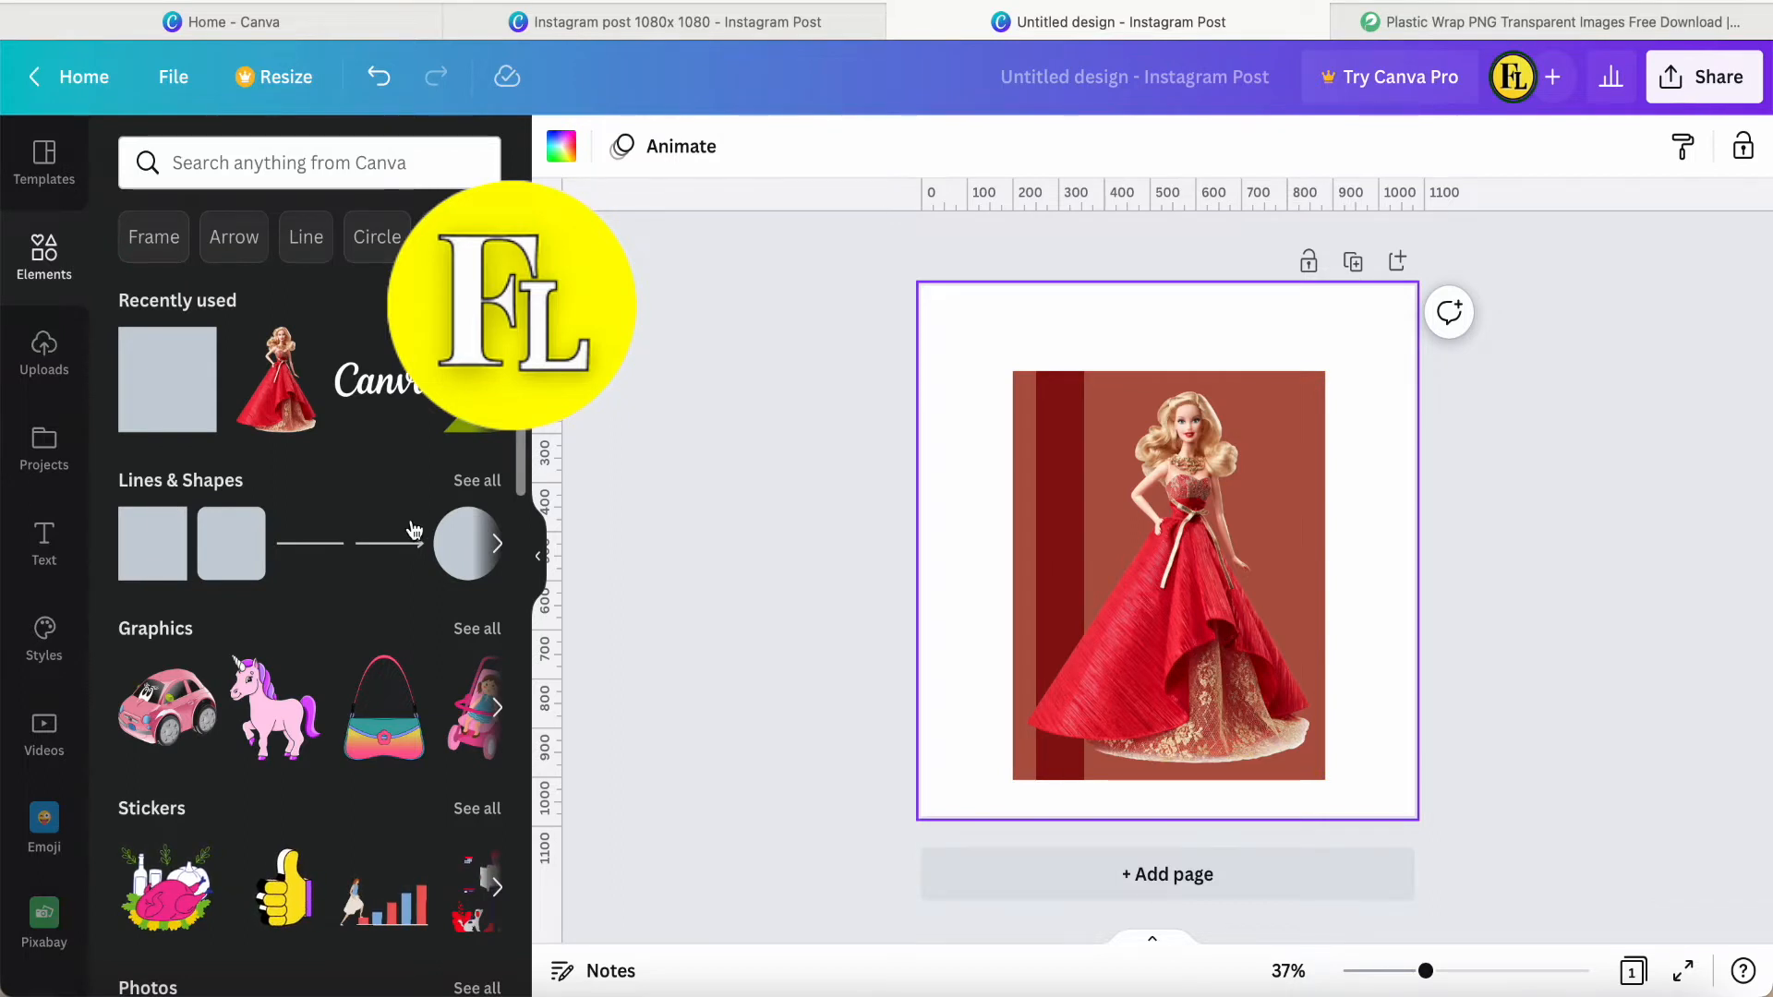
# Add a right-slanting parallelogram and stretch and flatten it into a lid resting on the brown rectangle's top edge.
pyautogui.click(476, 481)
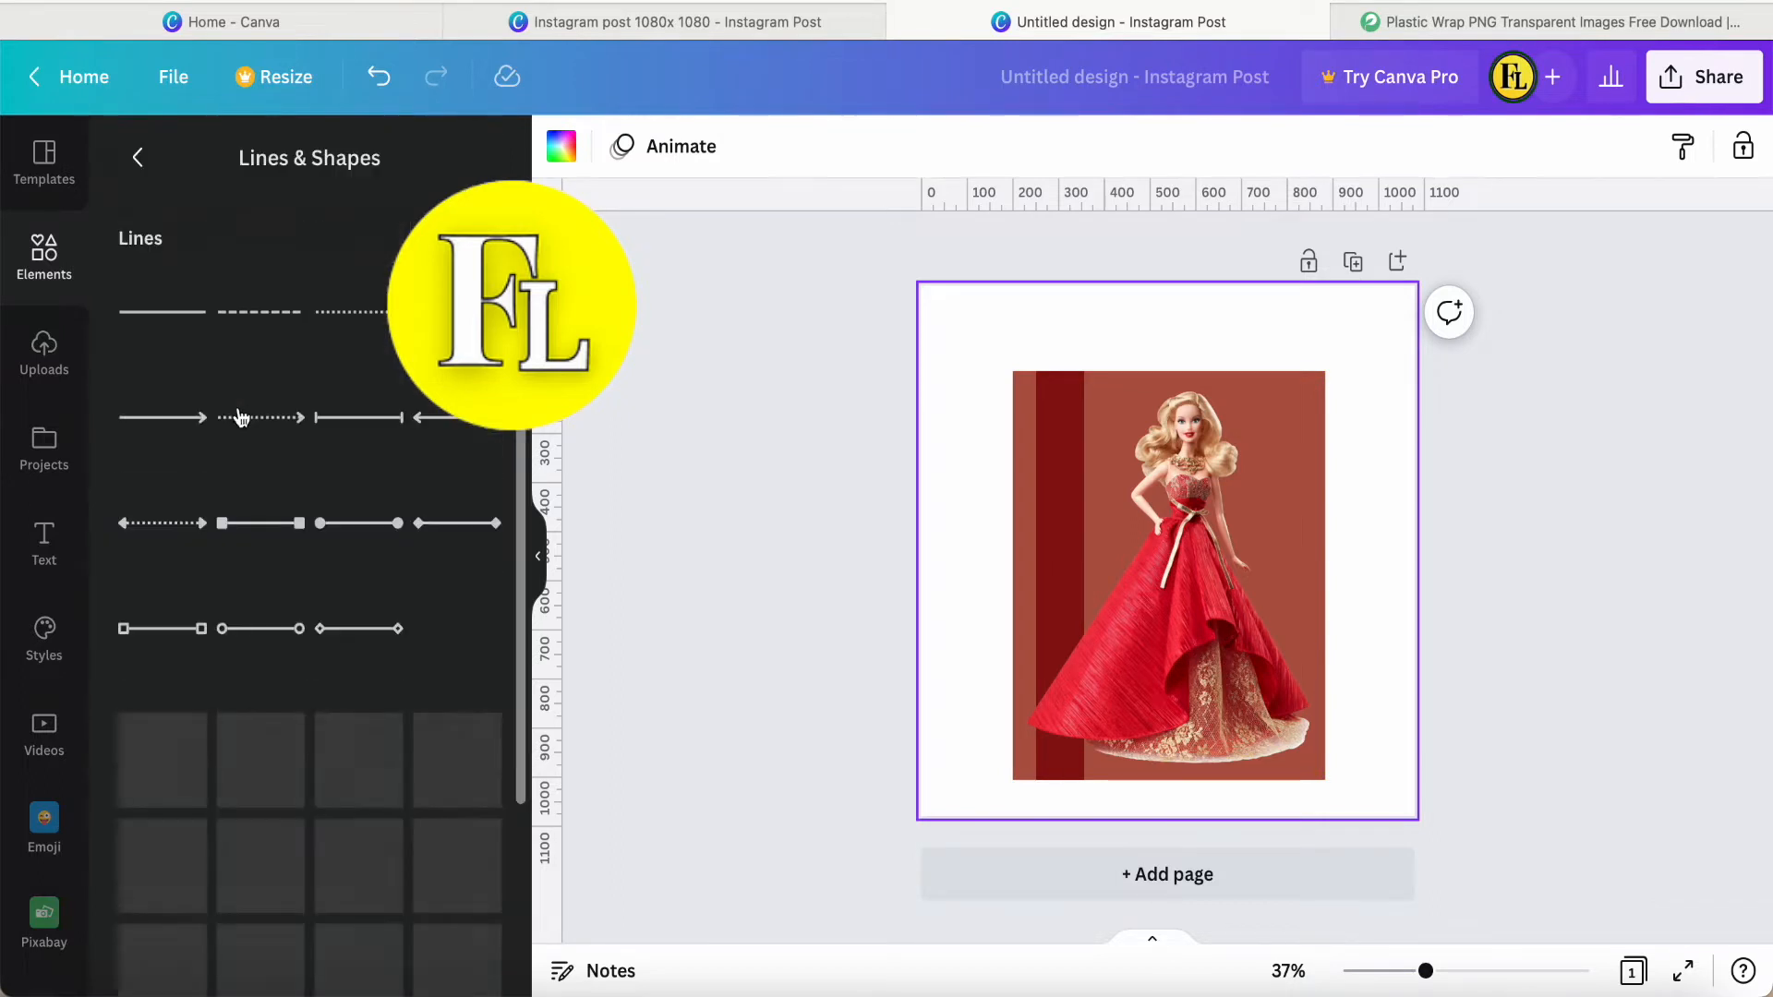
pyautogui.scroll(-10, 291, 629)
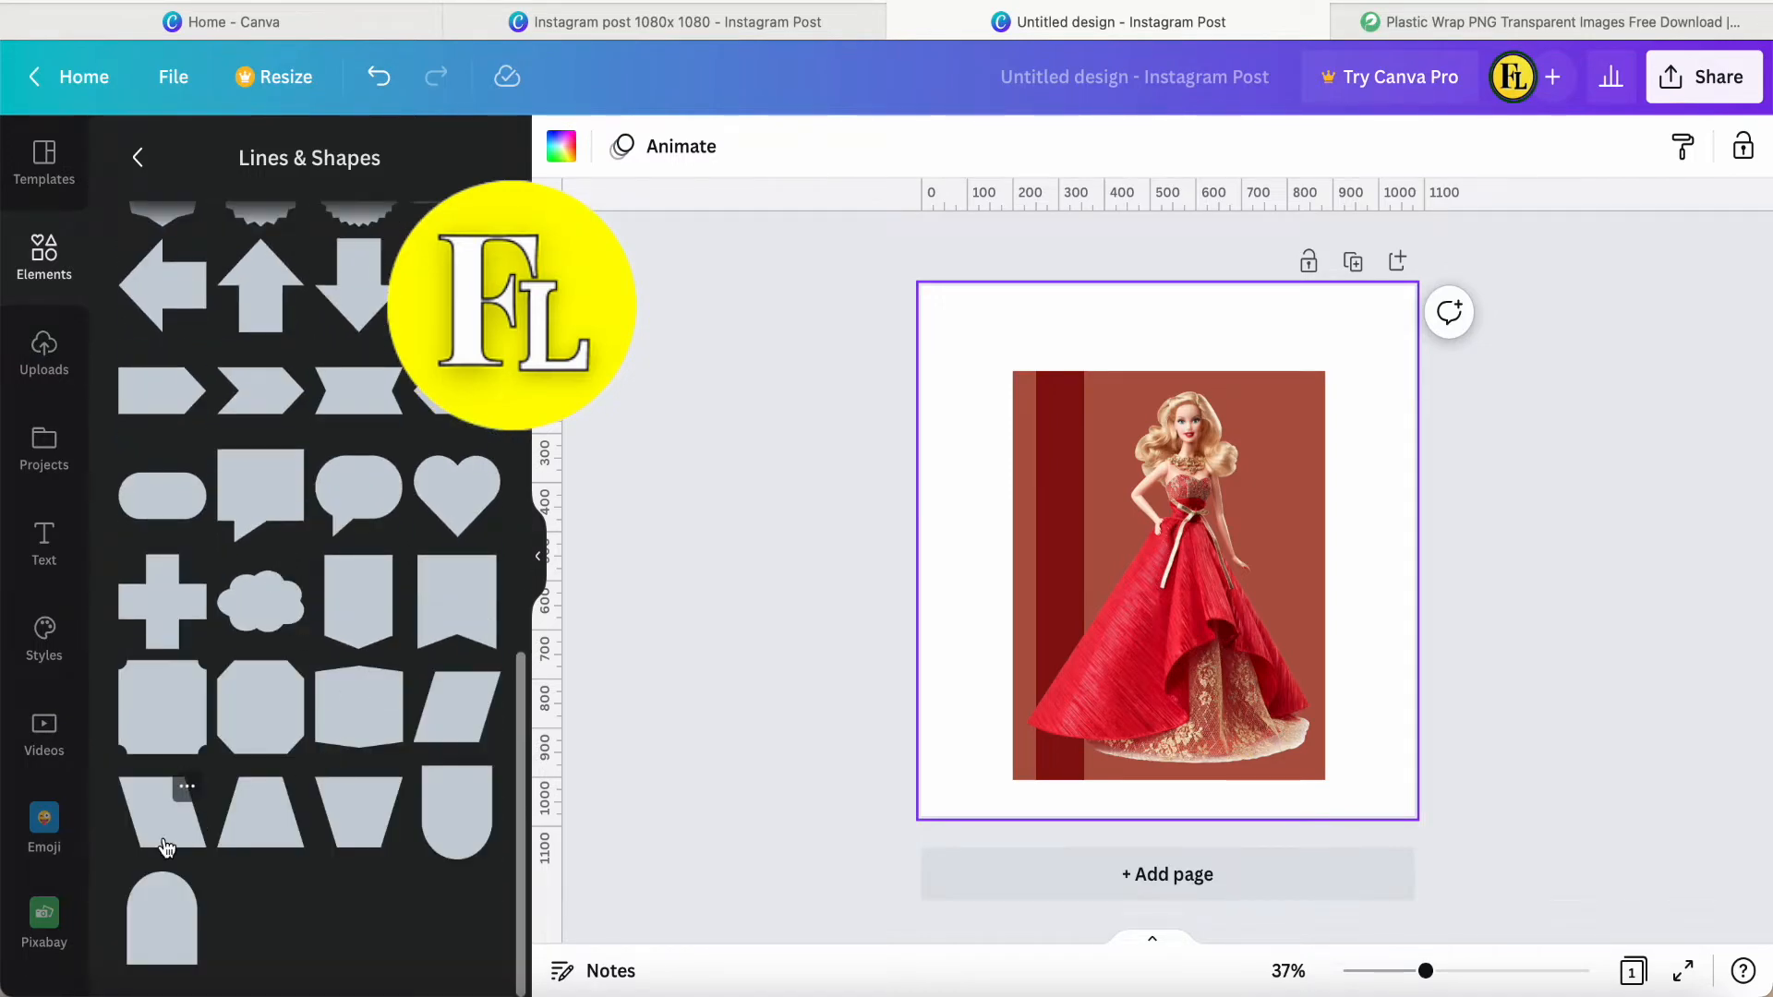
pyautogui.click(449, 723)
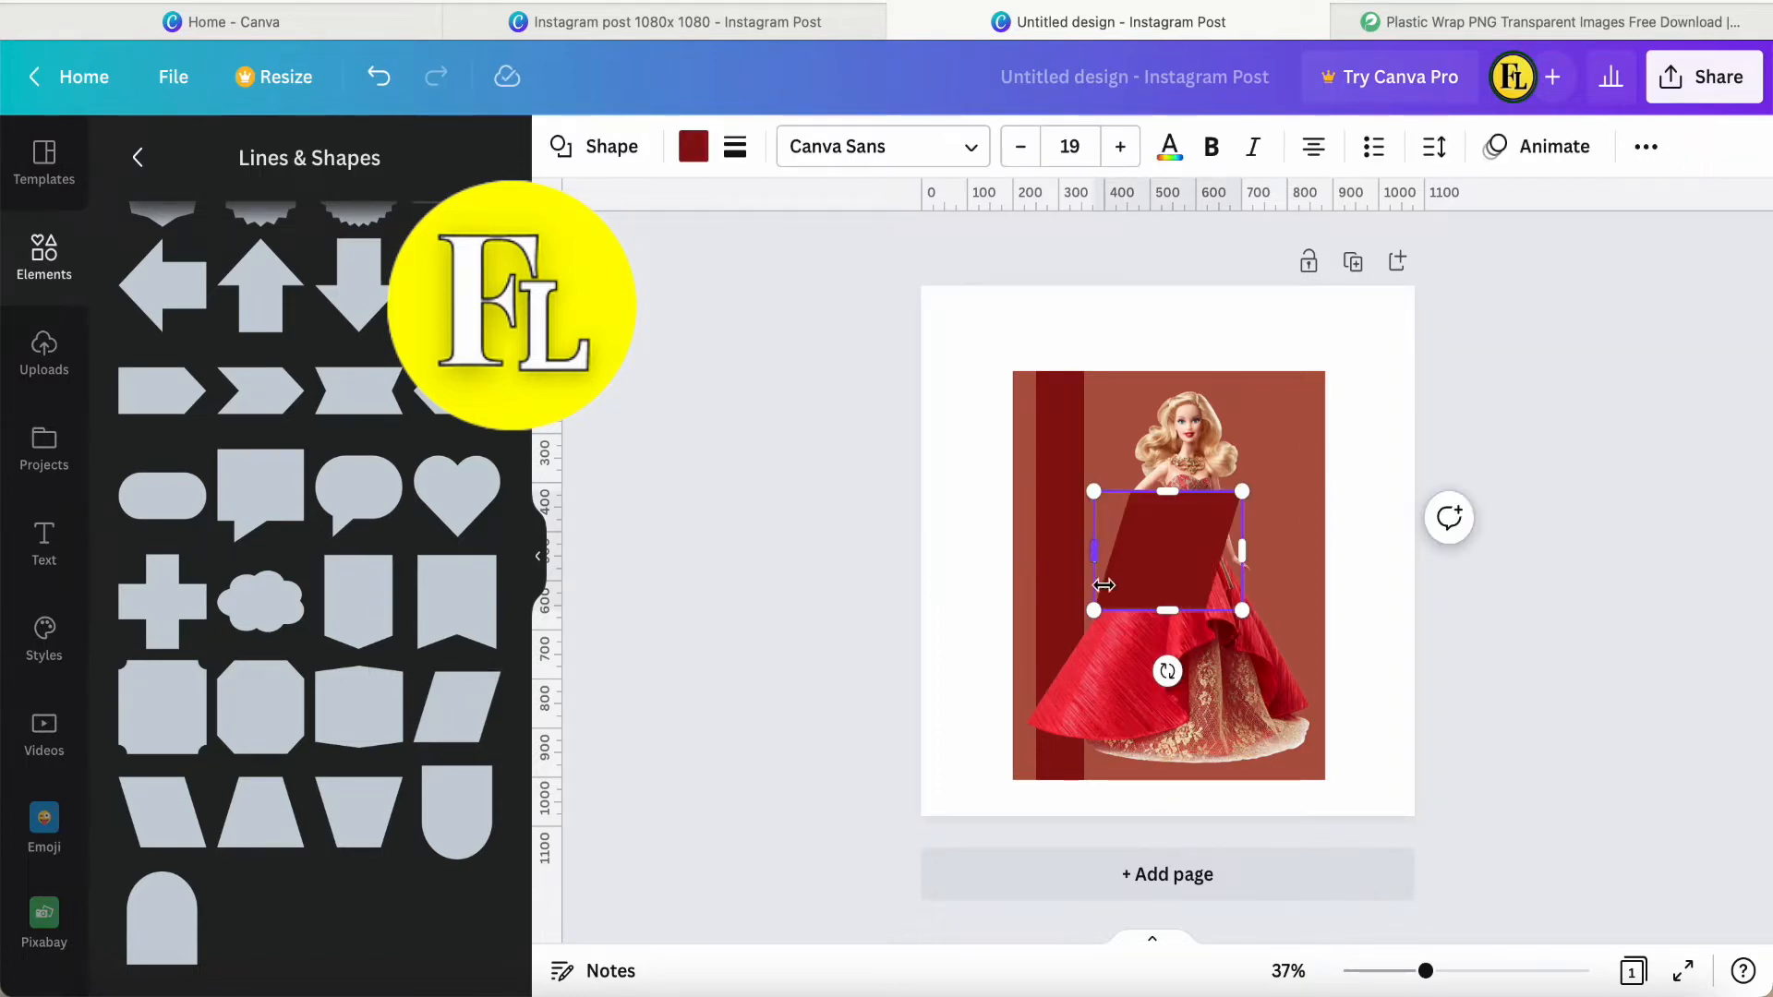
pyautogui.click(1353, 554)
pyautogui.click(1128, 566)
pyautogui.moveTo(1127, 566); pyautogui.dragTo(1042, 401)
pyautogui.moveTo(1159, 385); pyautogui.dragTo(1341, 386)
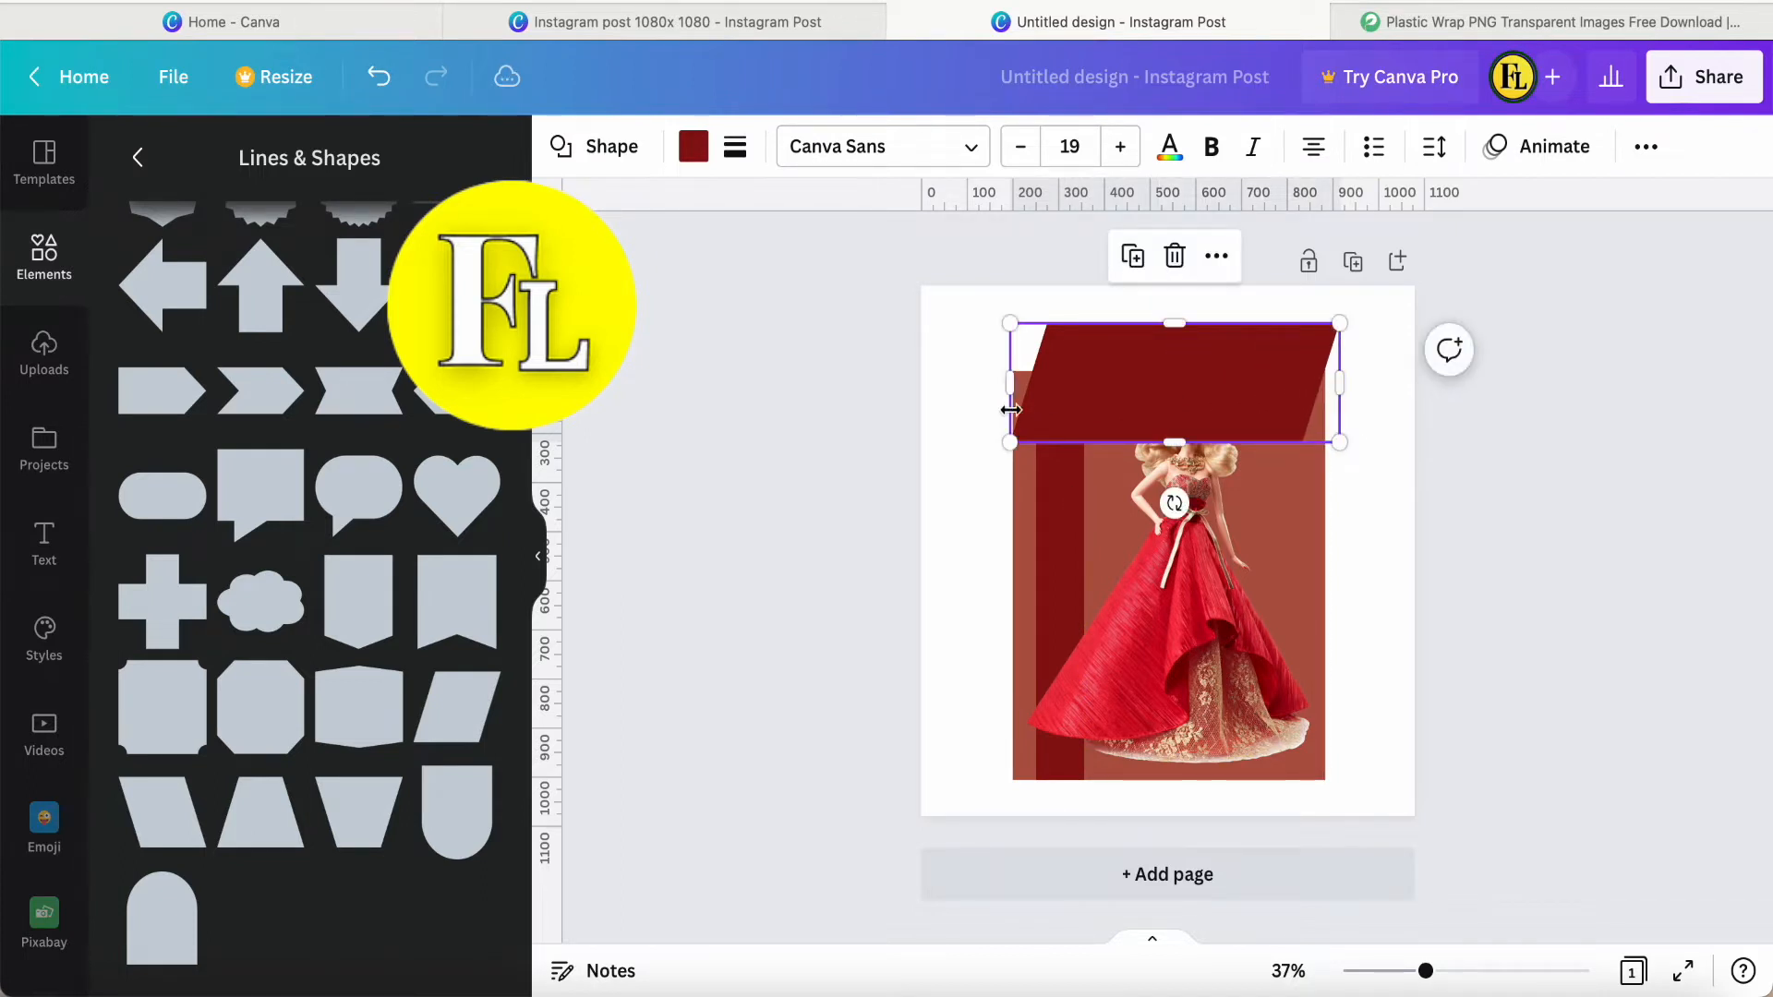
pyautogui.moveTo(1007, 387); pyautogui.dragTo(987, 386)
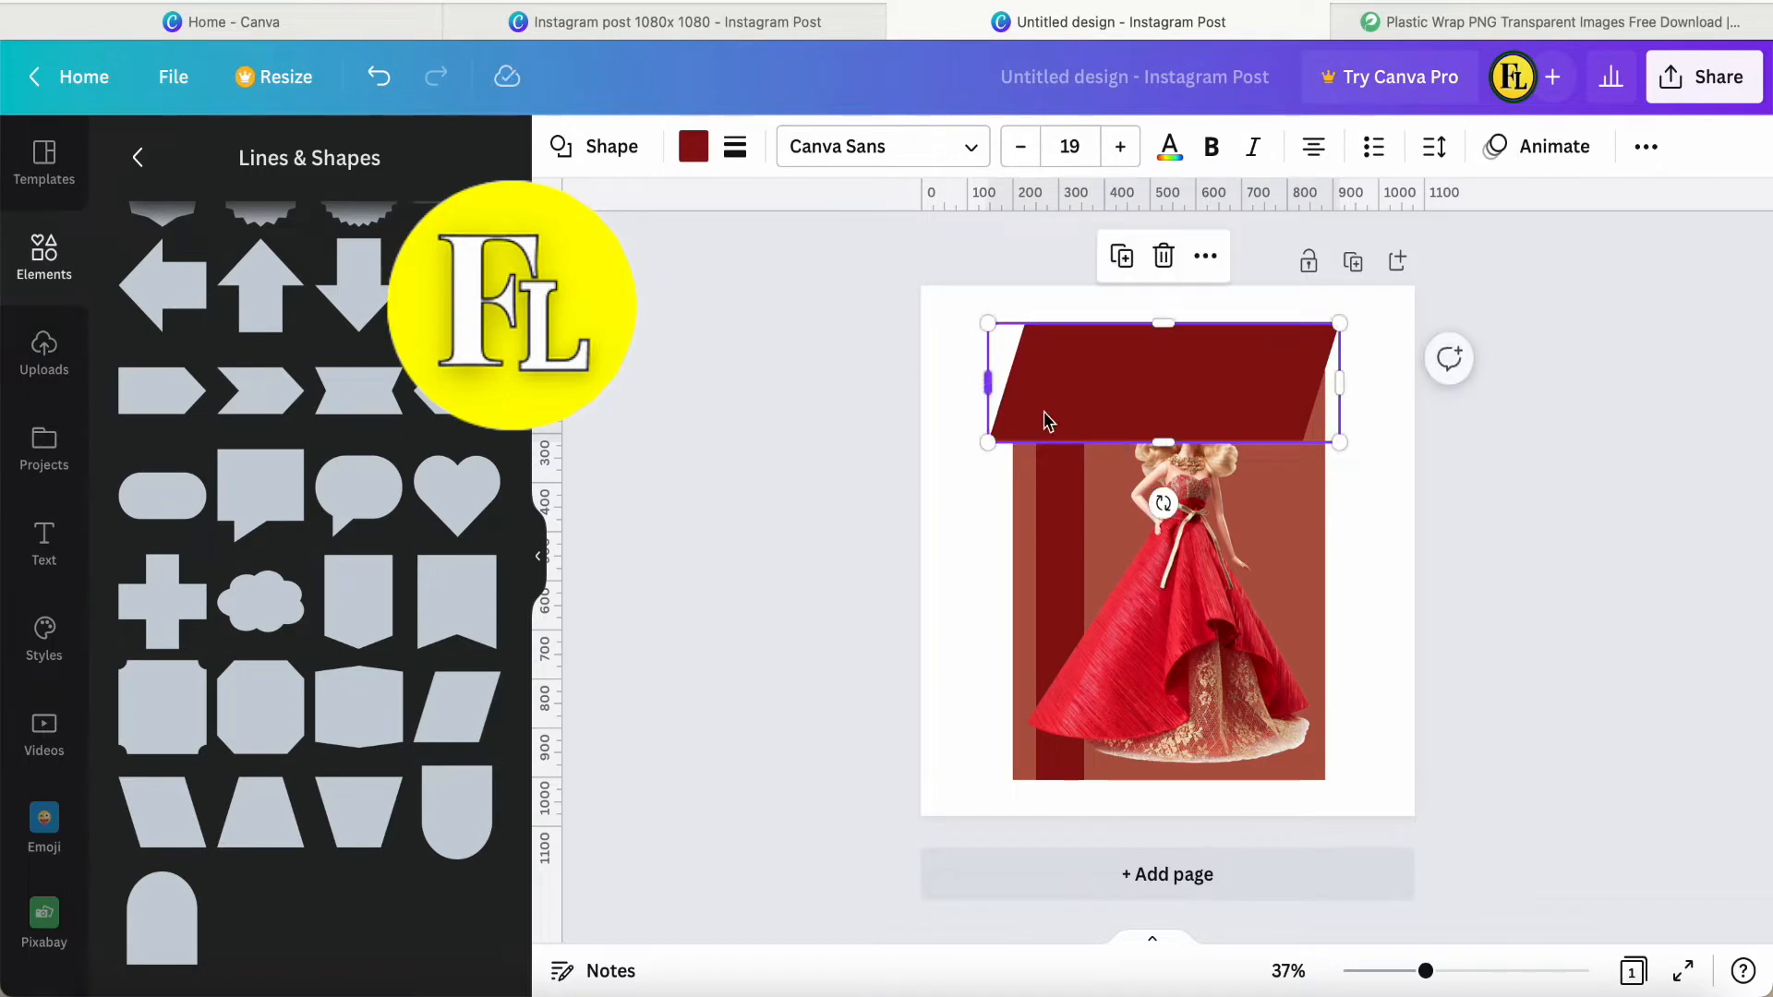
pyautogui.moveTo(1158, 444); pyautogui.dragTo(1243, 345)
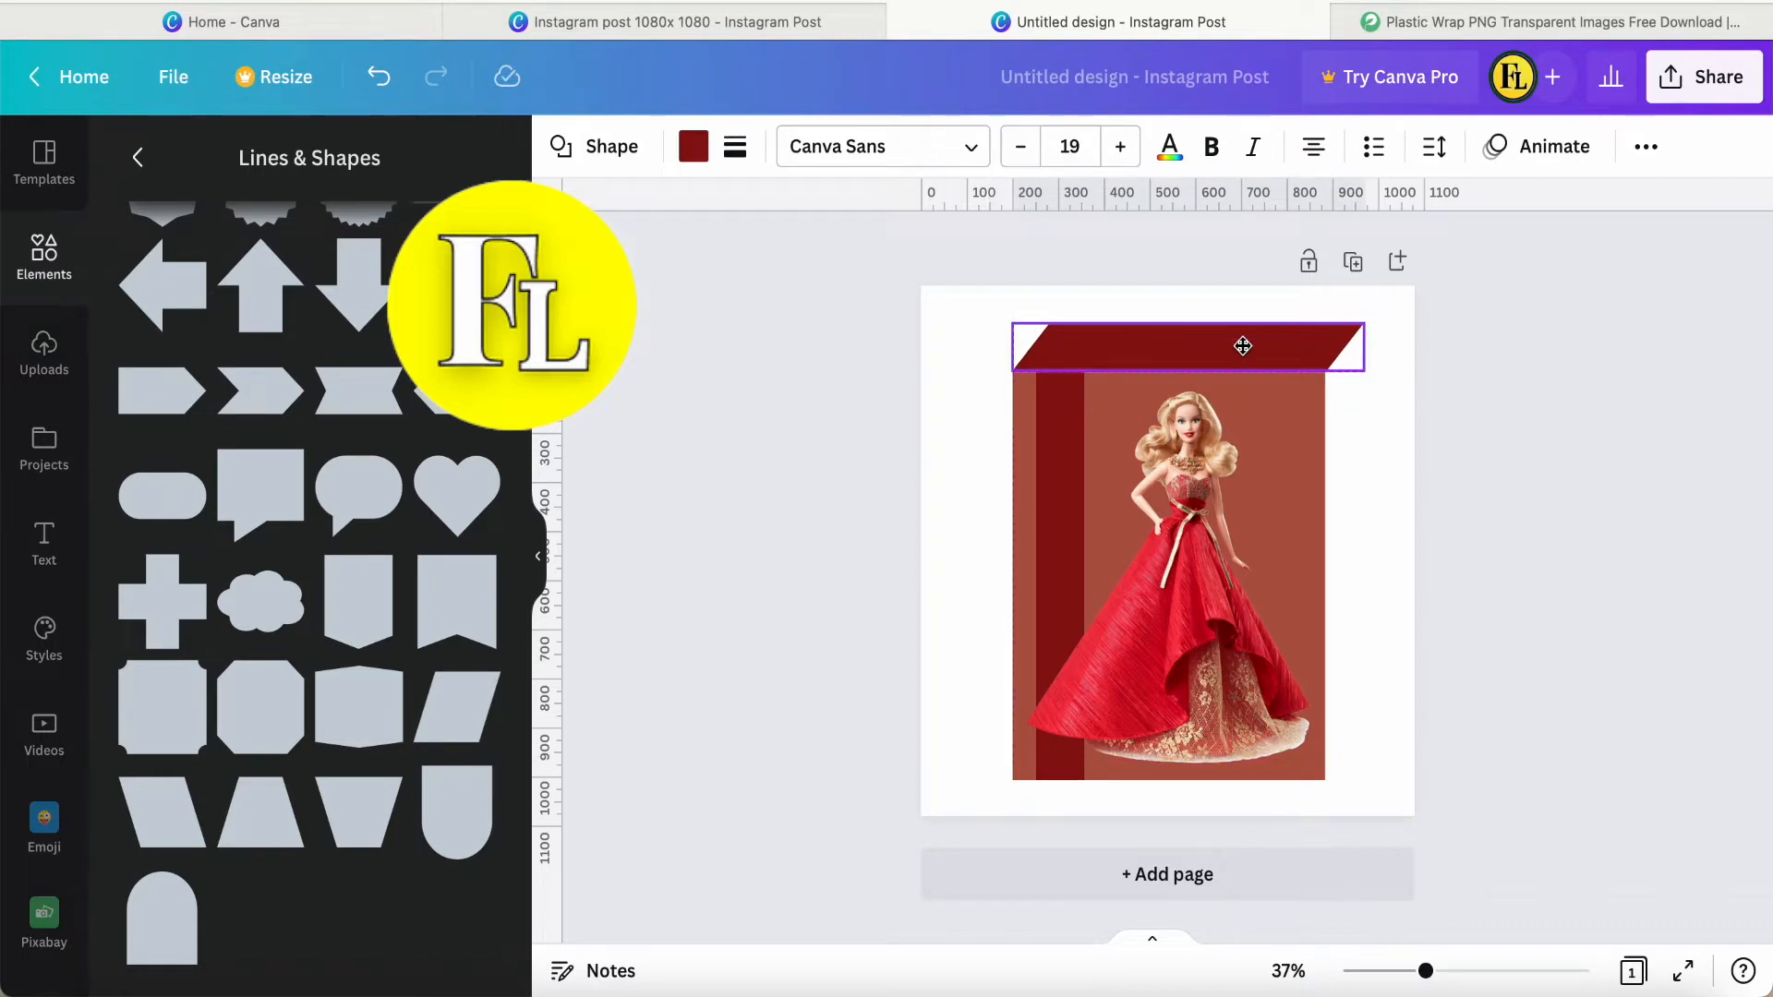
pyautogui.click(968, 458)
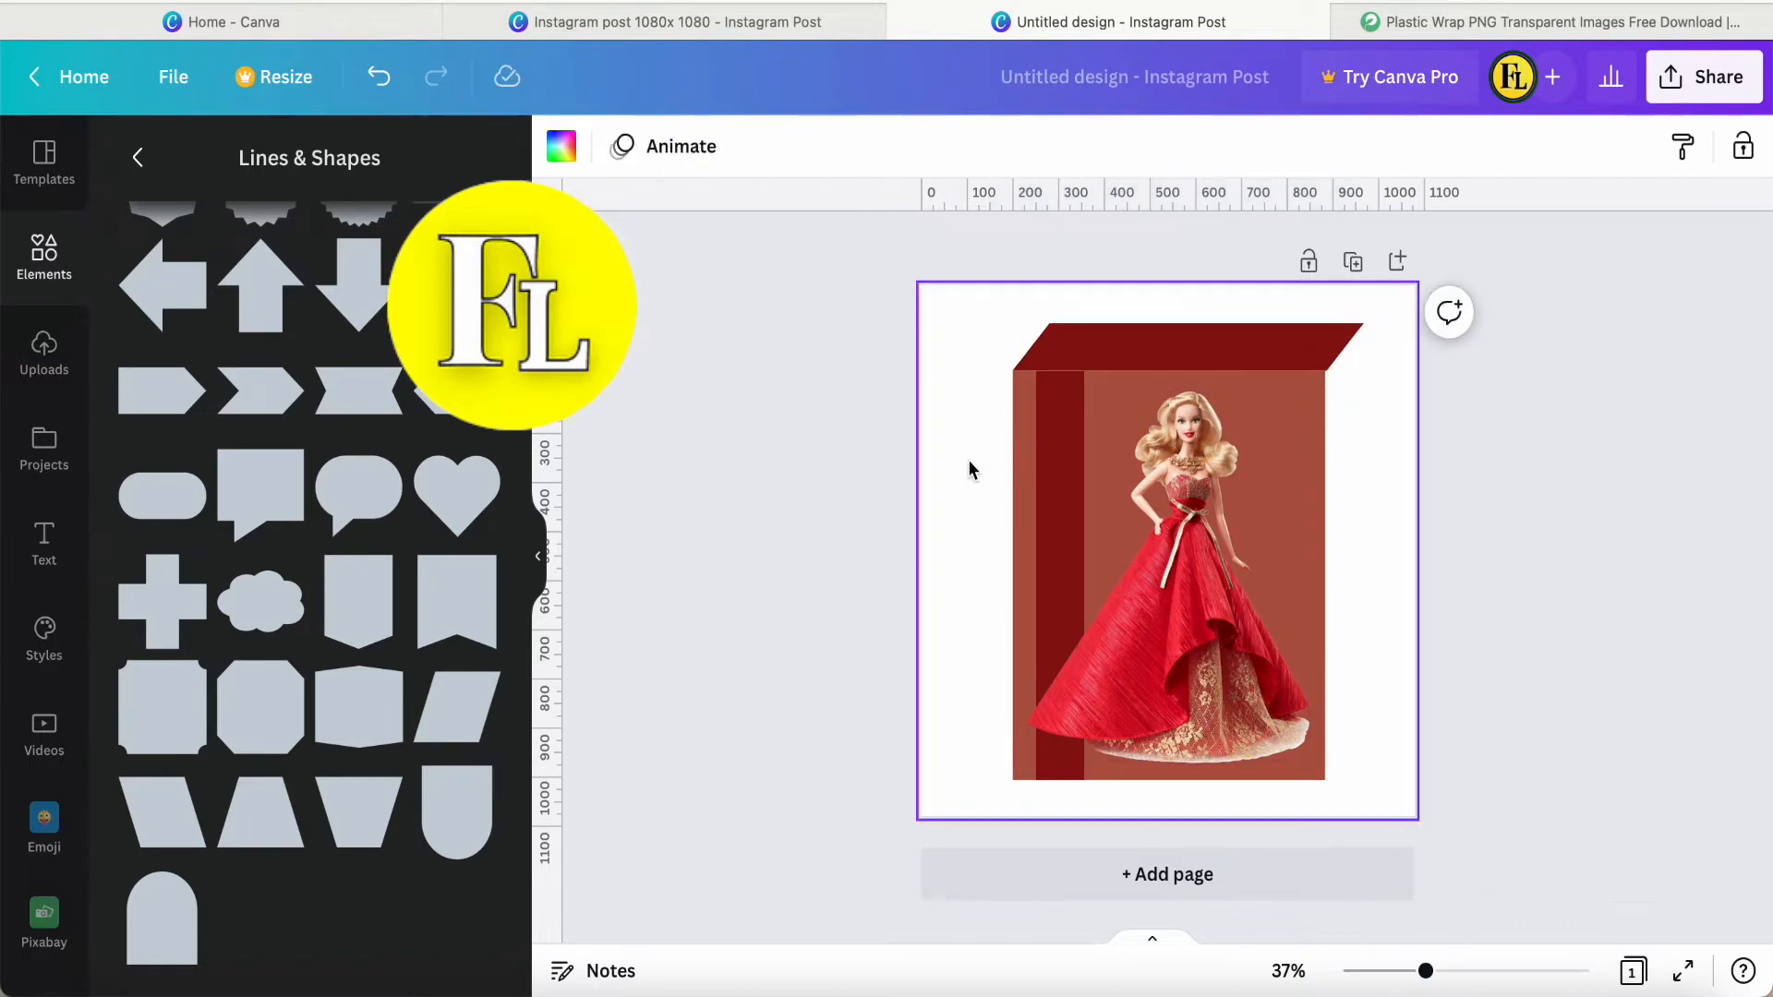
# Nudge the lid parallelogram into line and duplicate it, placing the copy along the brown rectangle's bottom edge.
pyautogui.click(1143, 355)
pyautogui.press('Left')
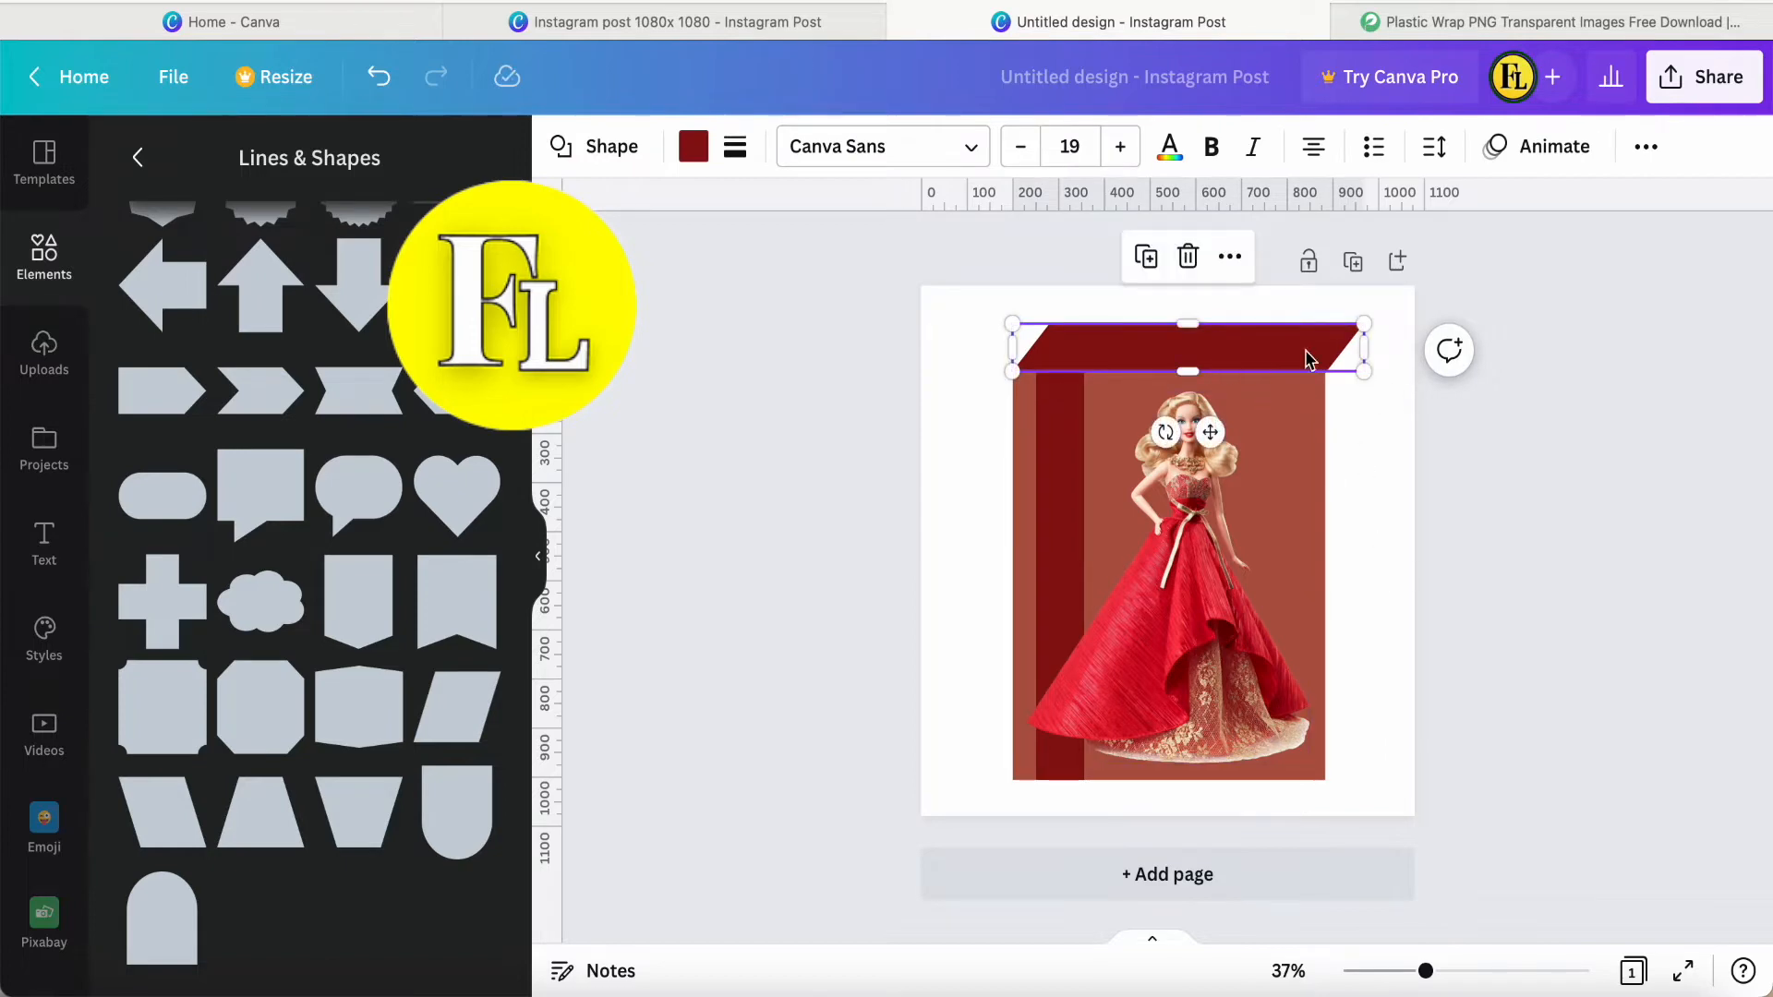
pyautogui.click(1146, 259)
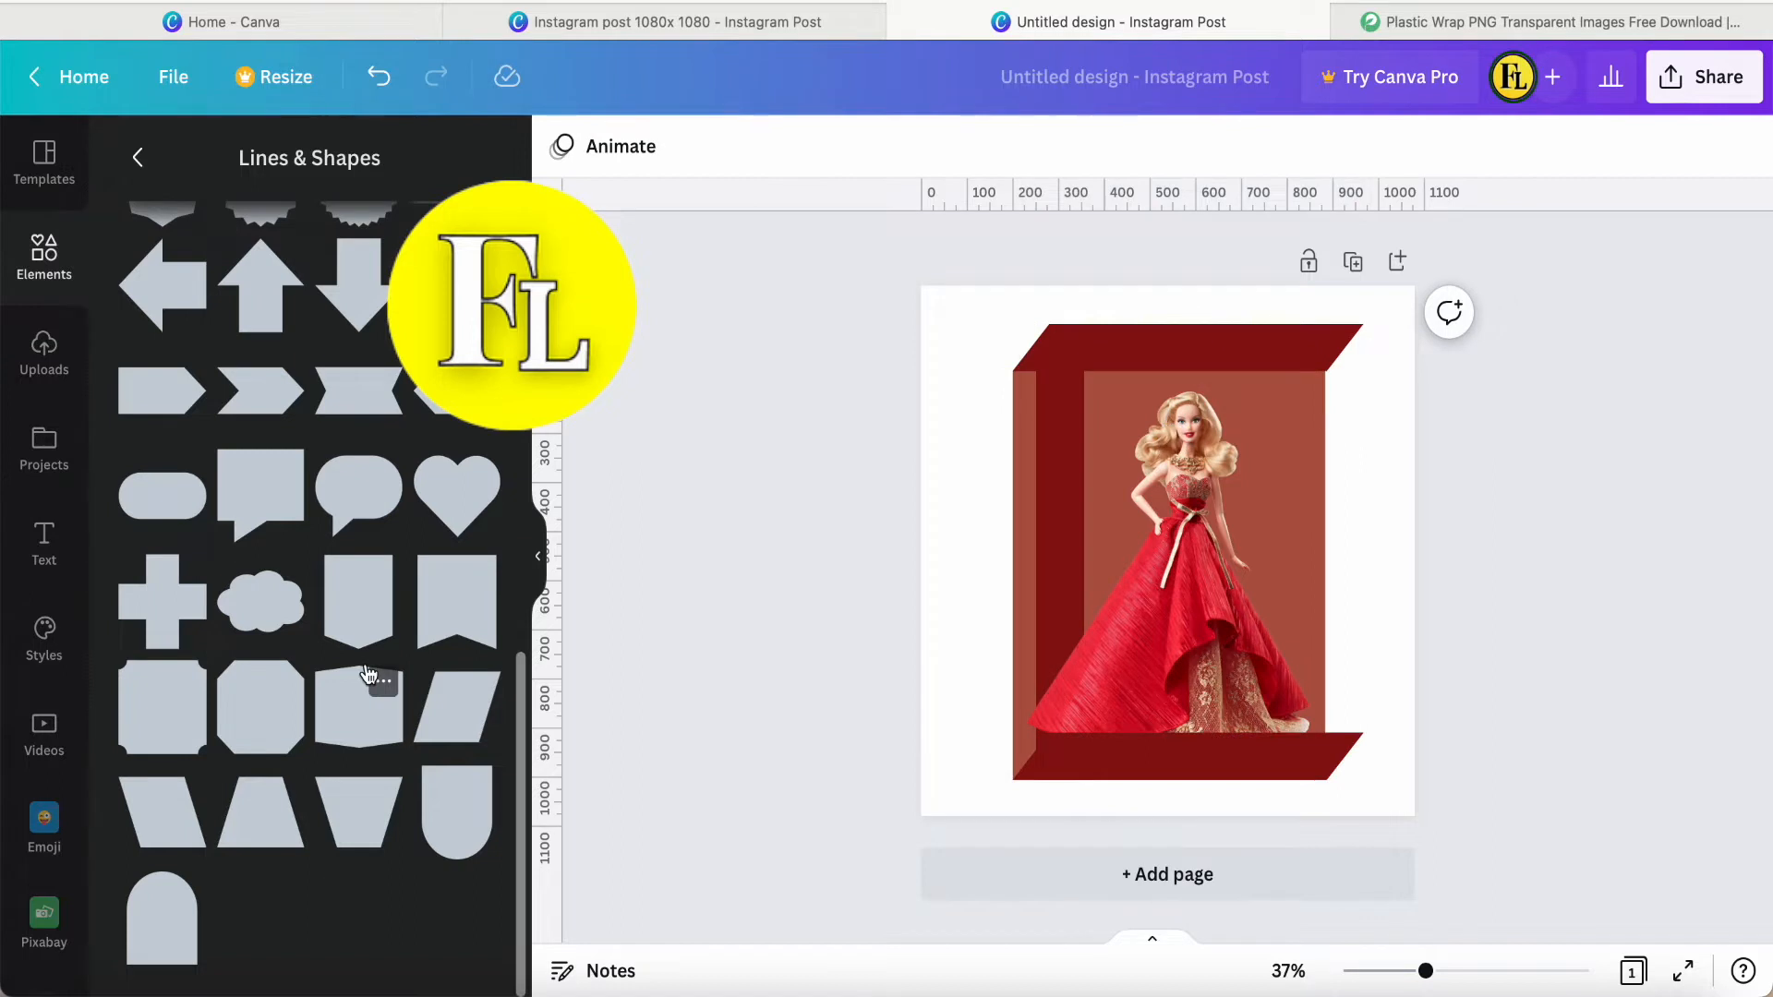
# Add another square and reshape it into a narrow vertical strip on the box's right side, spanning from the lid's top to the base's bottom.
pyautogui.scroll(10, 350, 708)
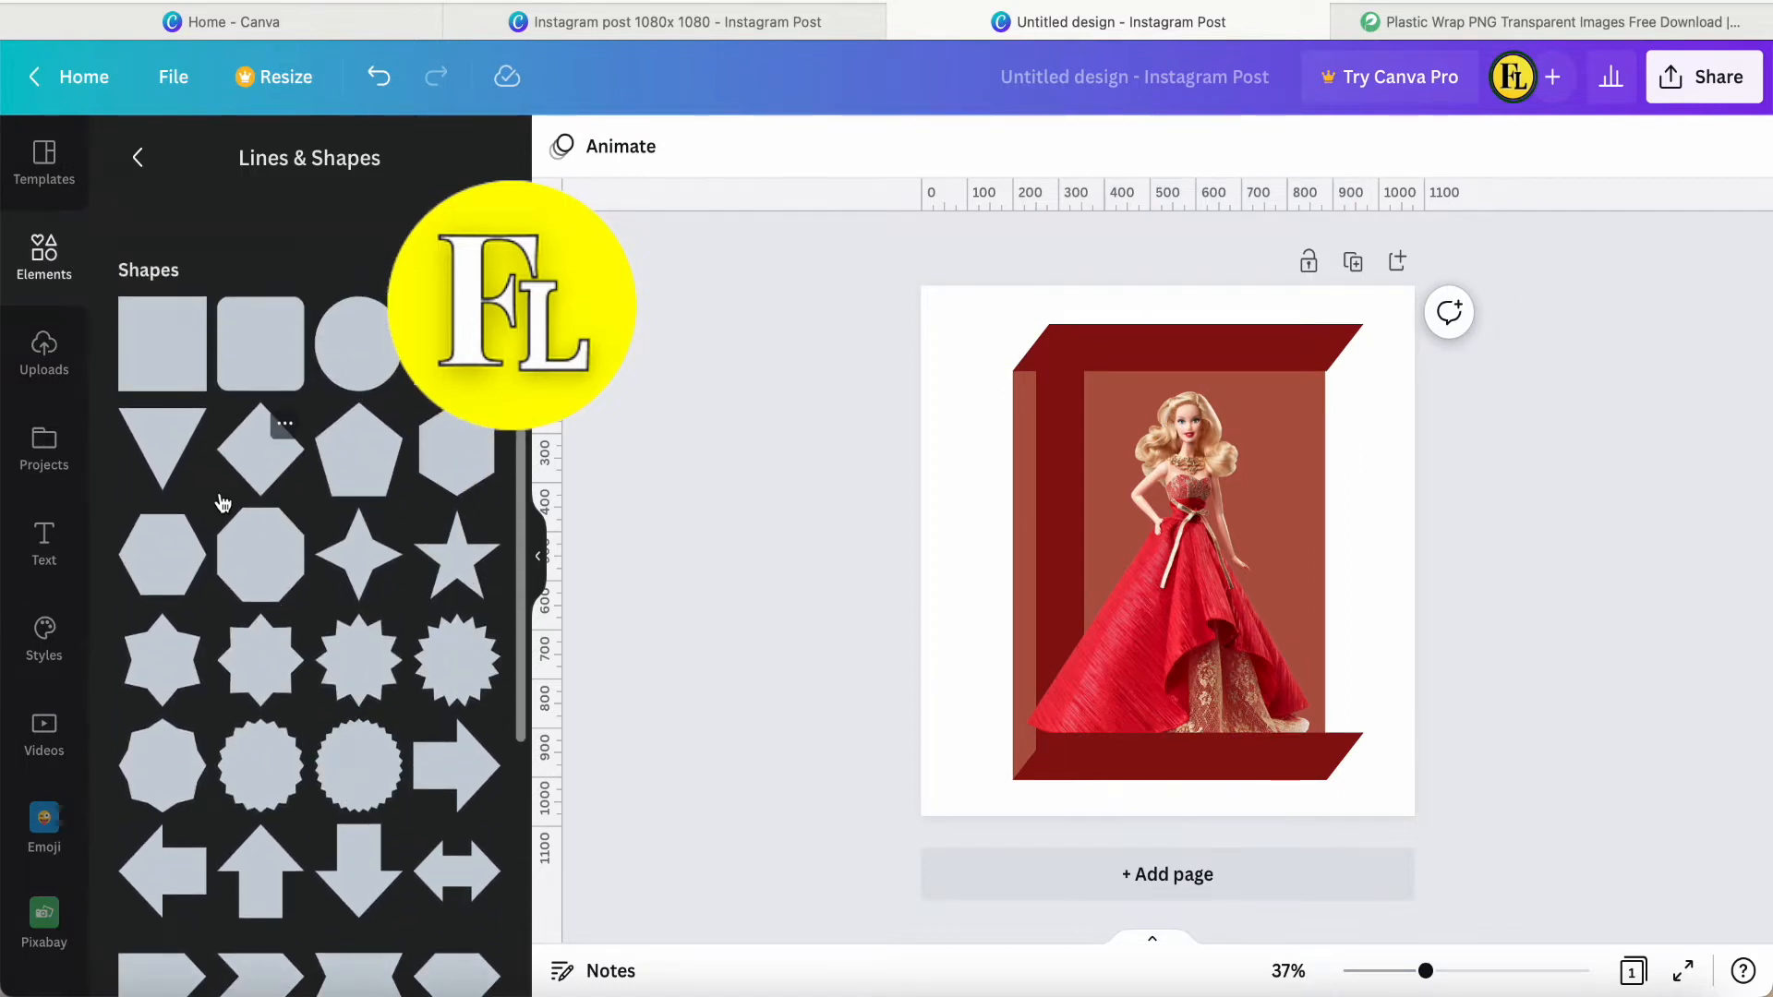
pyautogui.click(170, 358)
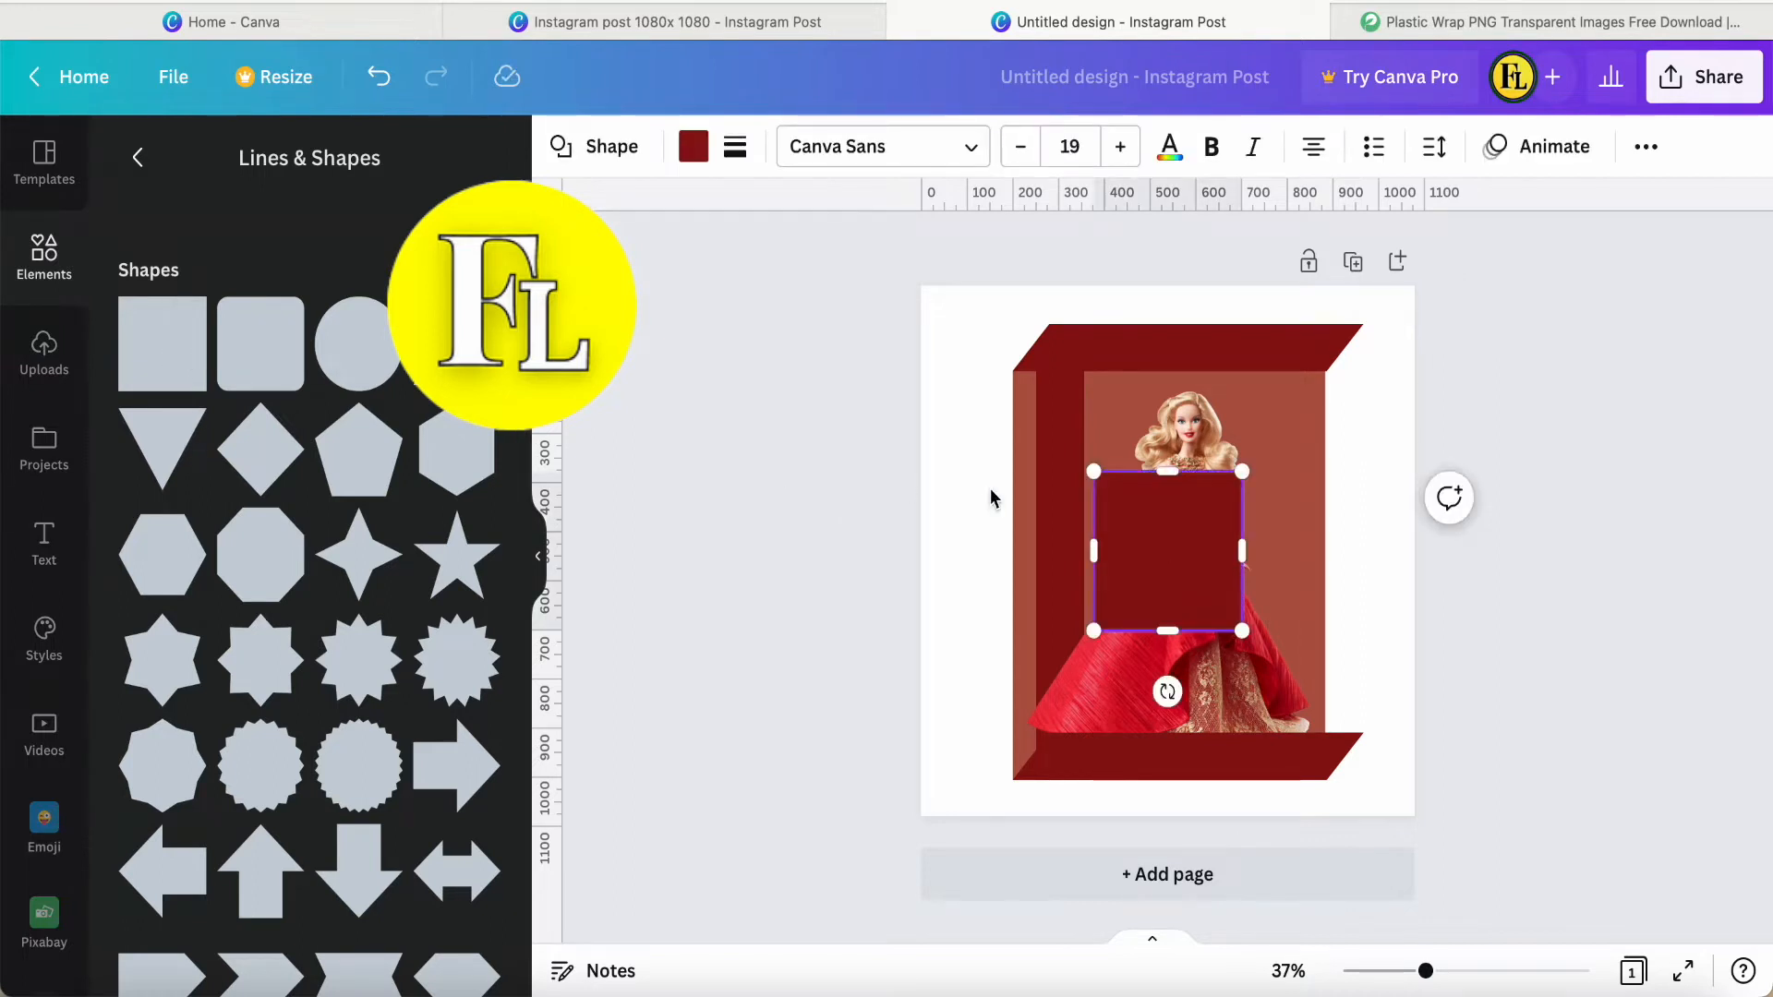
pyautogui.moveTo(1152, 582); pyautogui.dragTo(1287, 418)
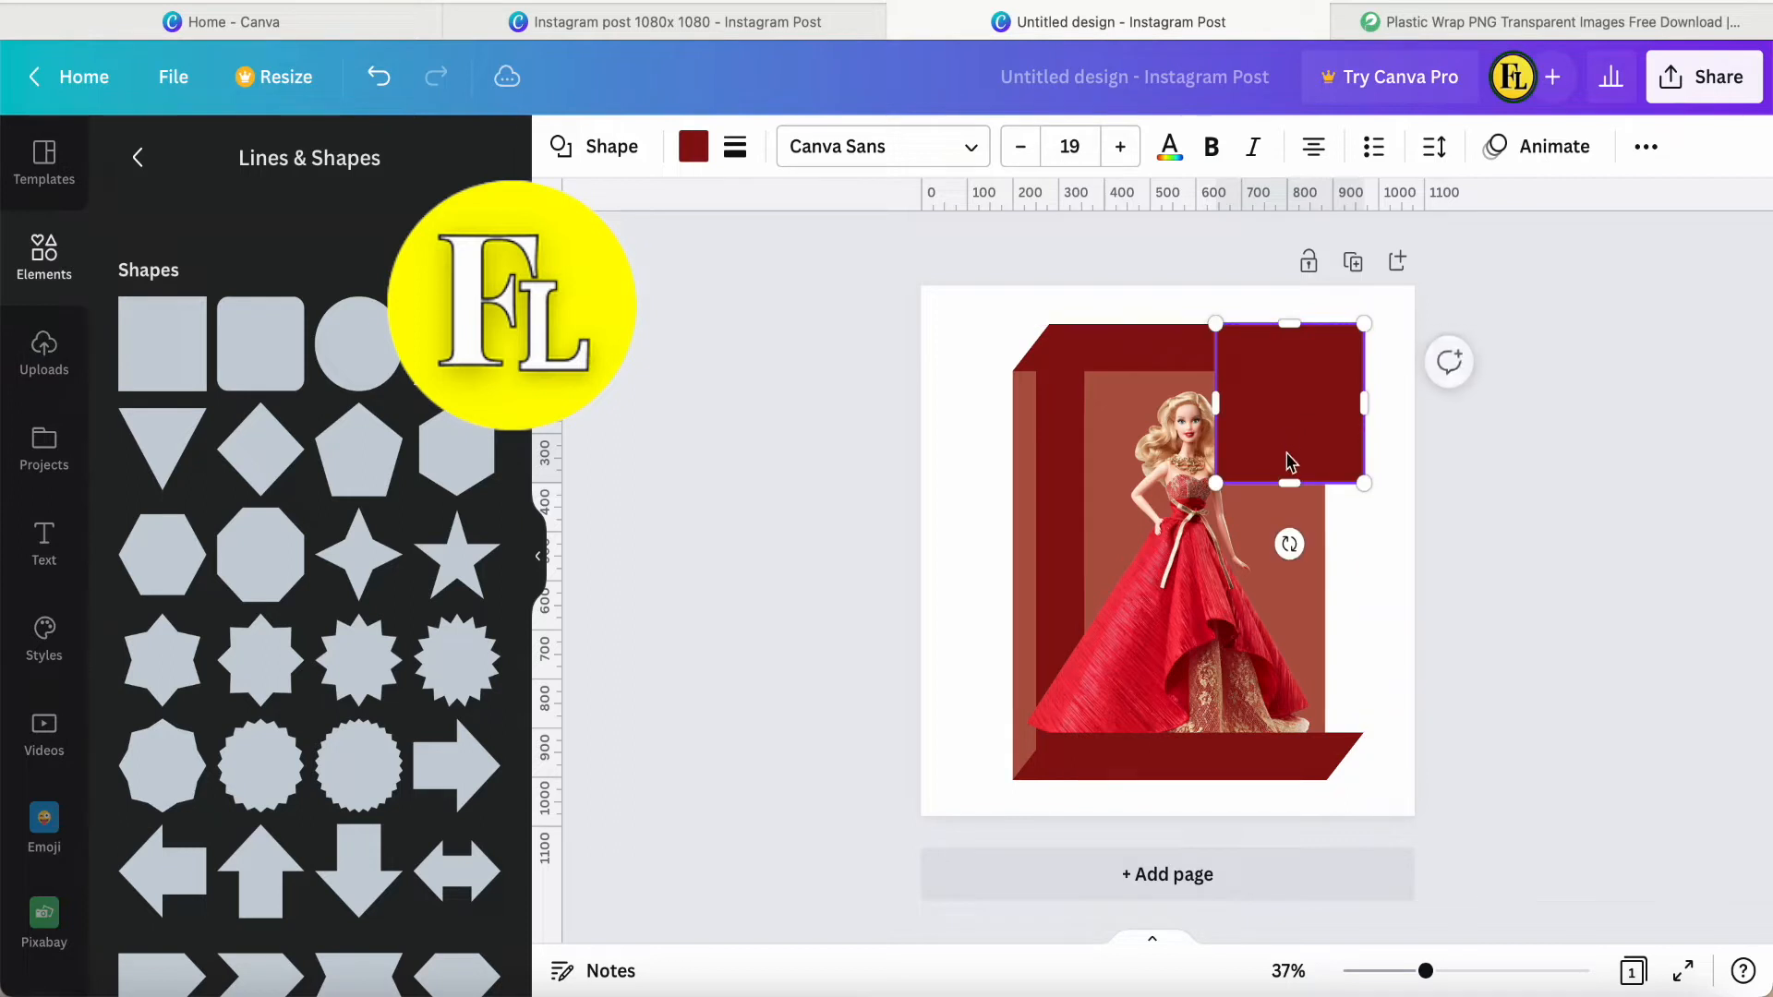
pyautogui.moveTo(1290, 483); pyautogui.dragTo(1283, 778)
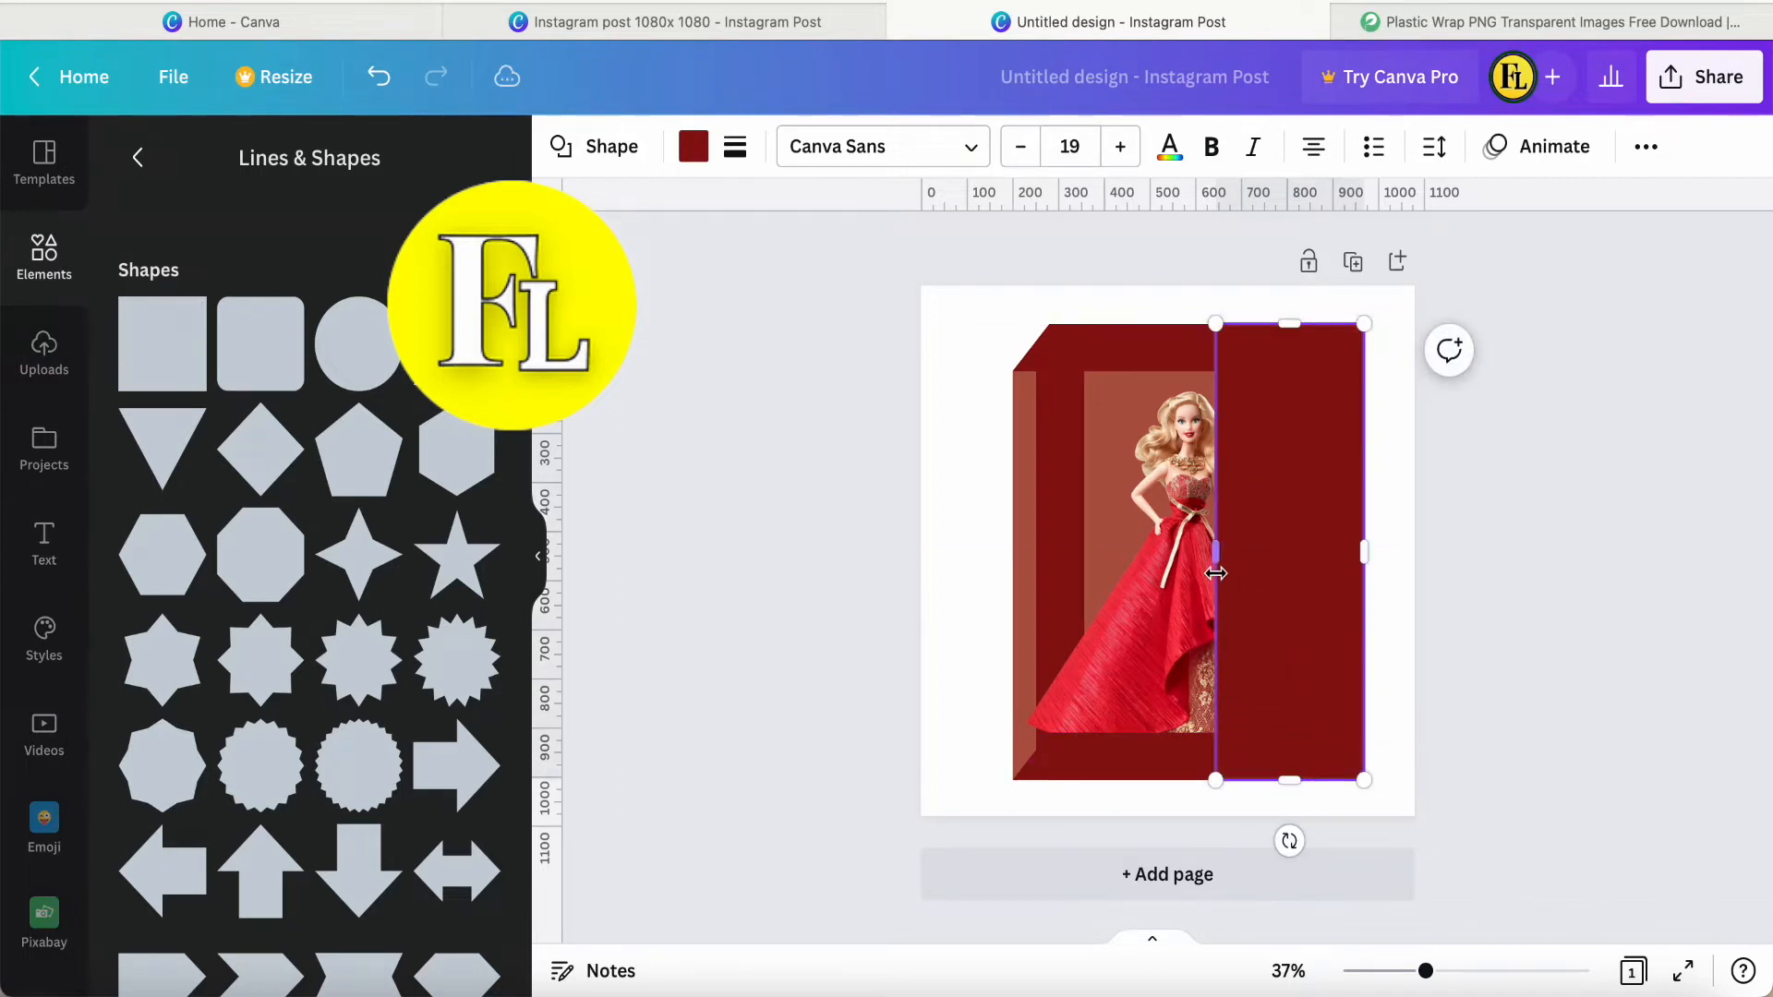
pyautogui.moveTo(1217, 552); pyautogui.dragTo(1311, 550)
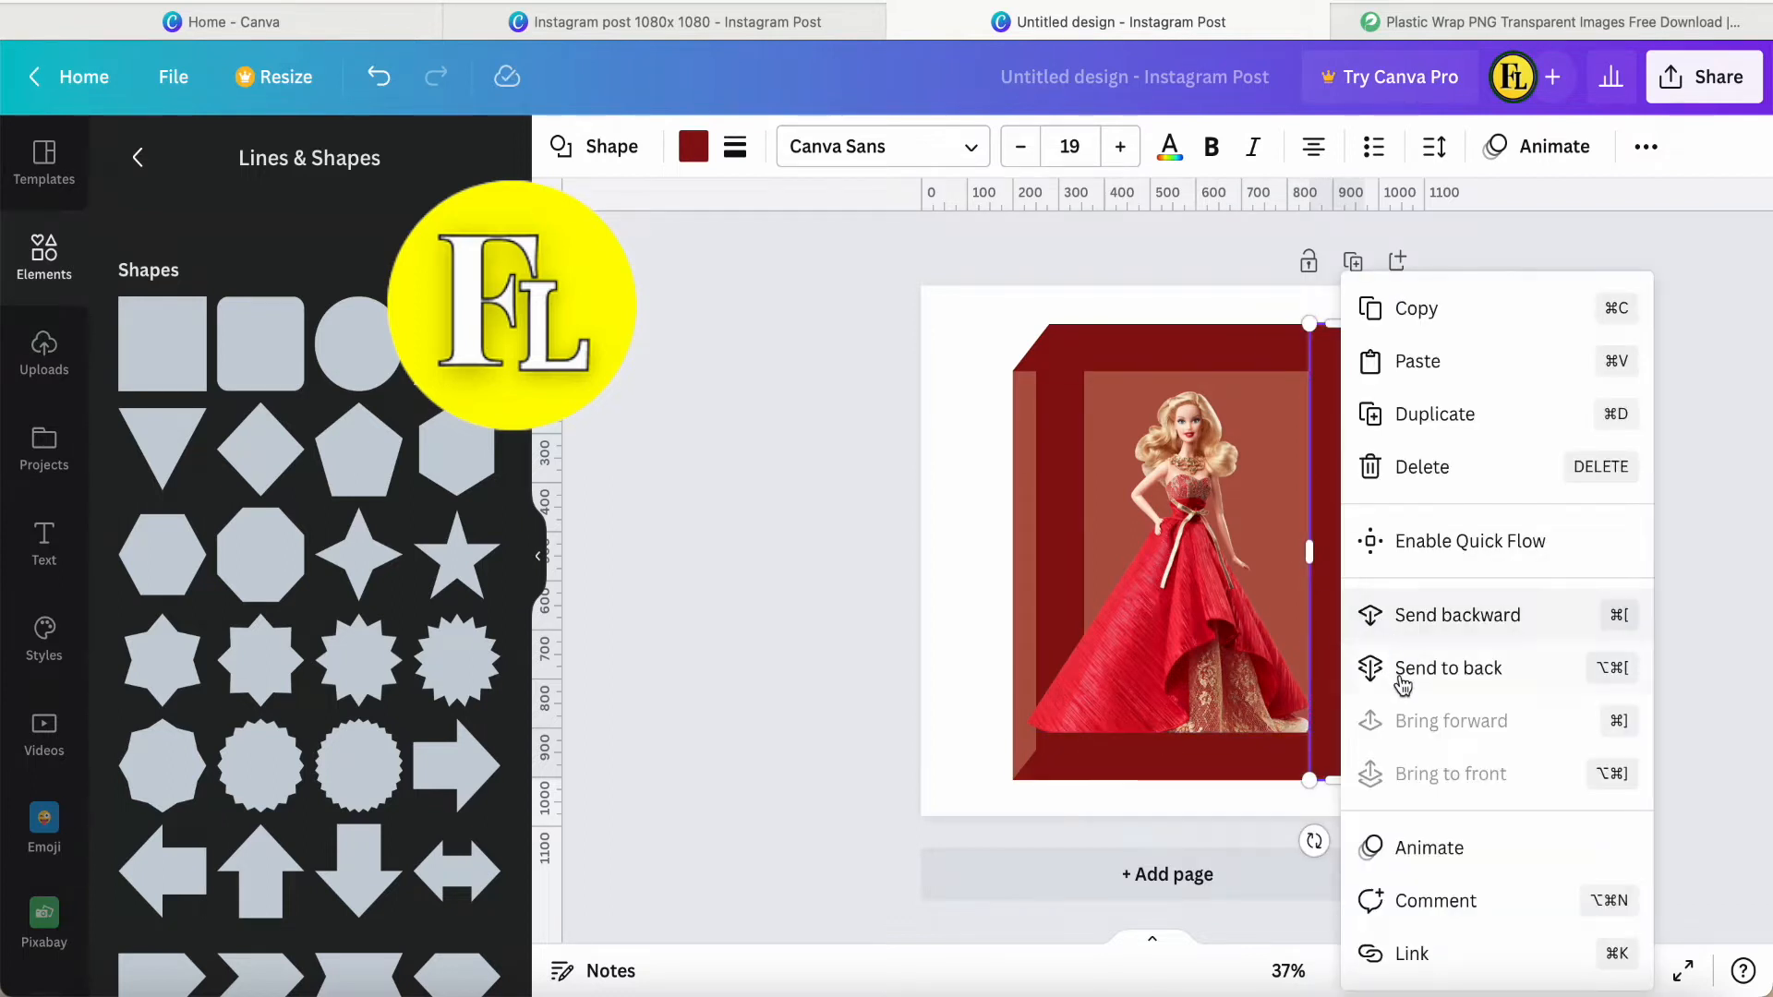
# Send the right vertical strip to the back and delete the parallelogram along the box's bottom edge.
pyautogui.click(1412, 675)
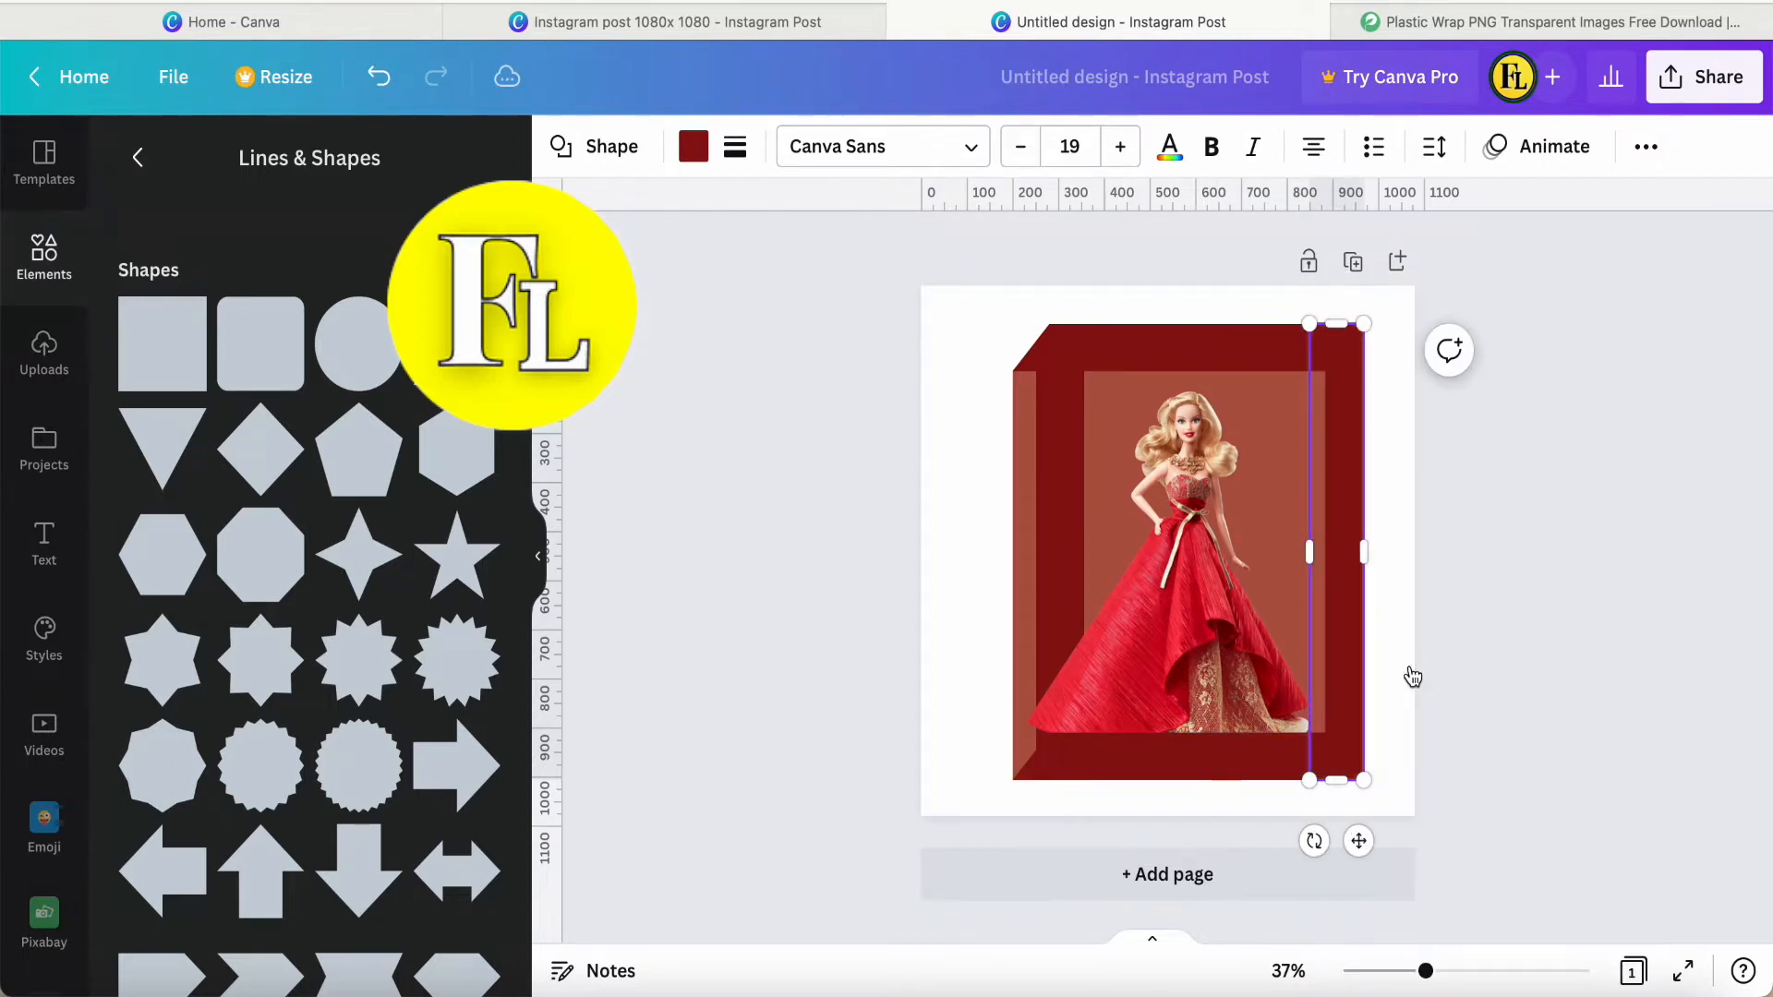
pyautogui.click(1487, 658)
pyautogui.click(1200, 771)
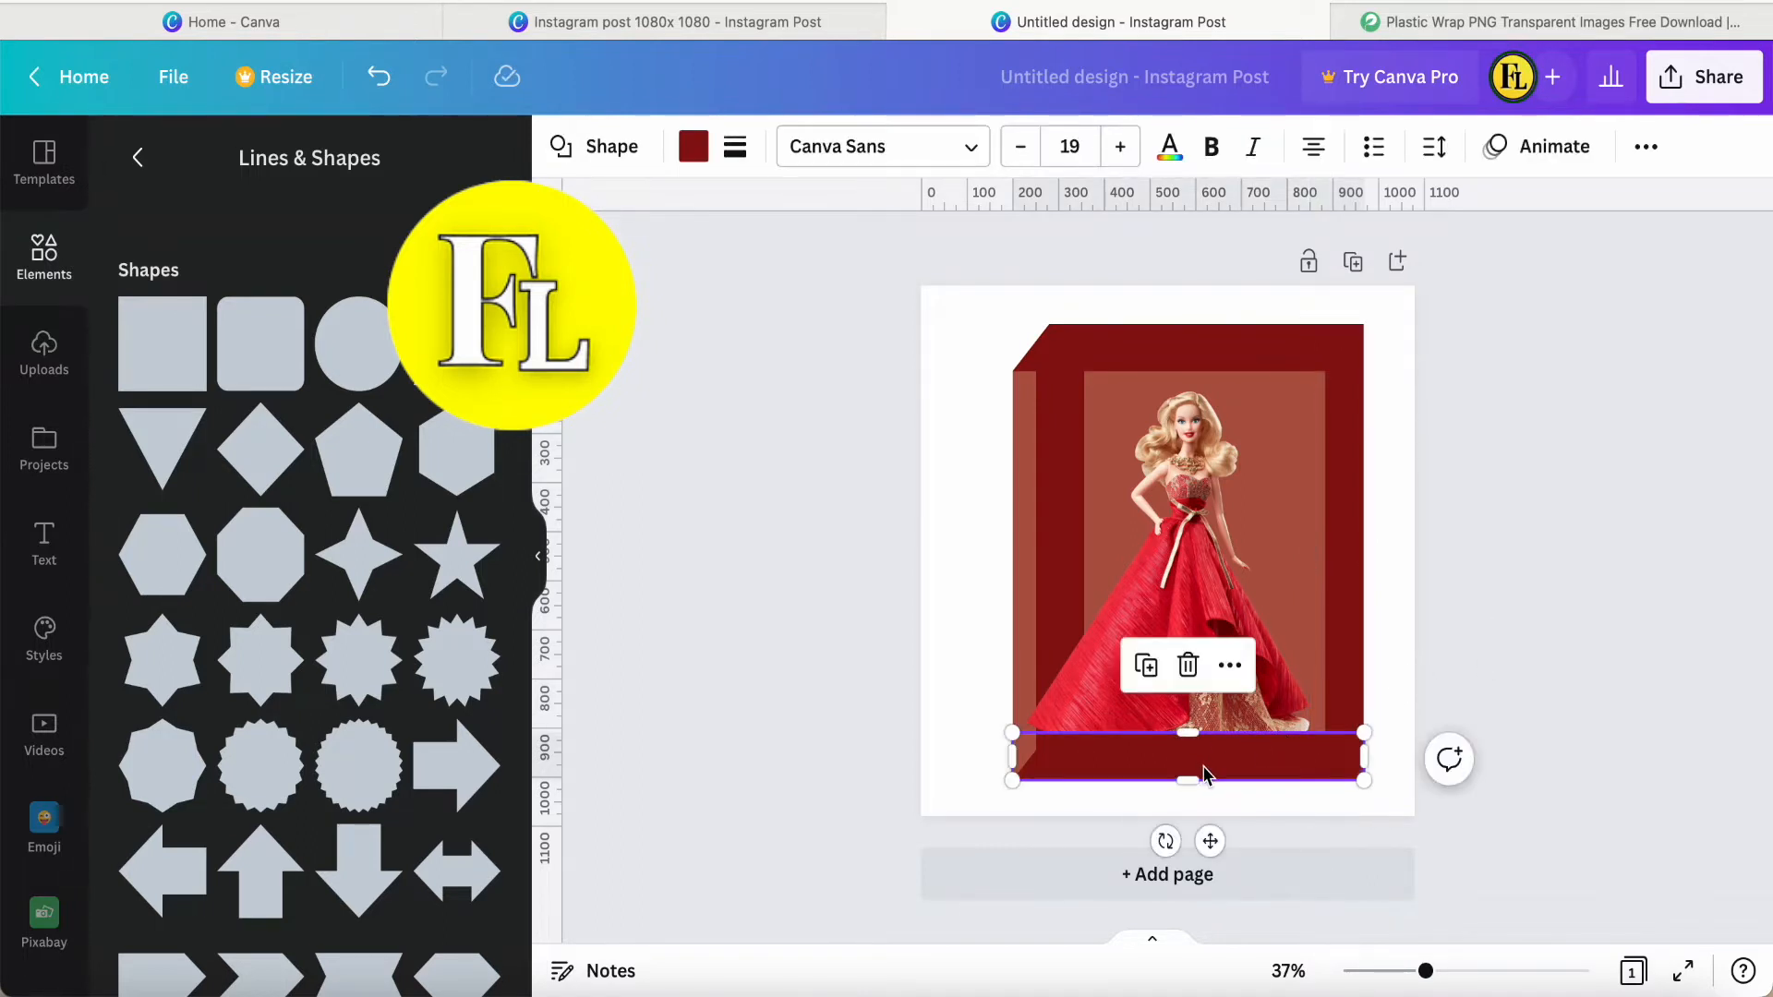
pyautogui.press('Delete')
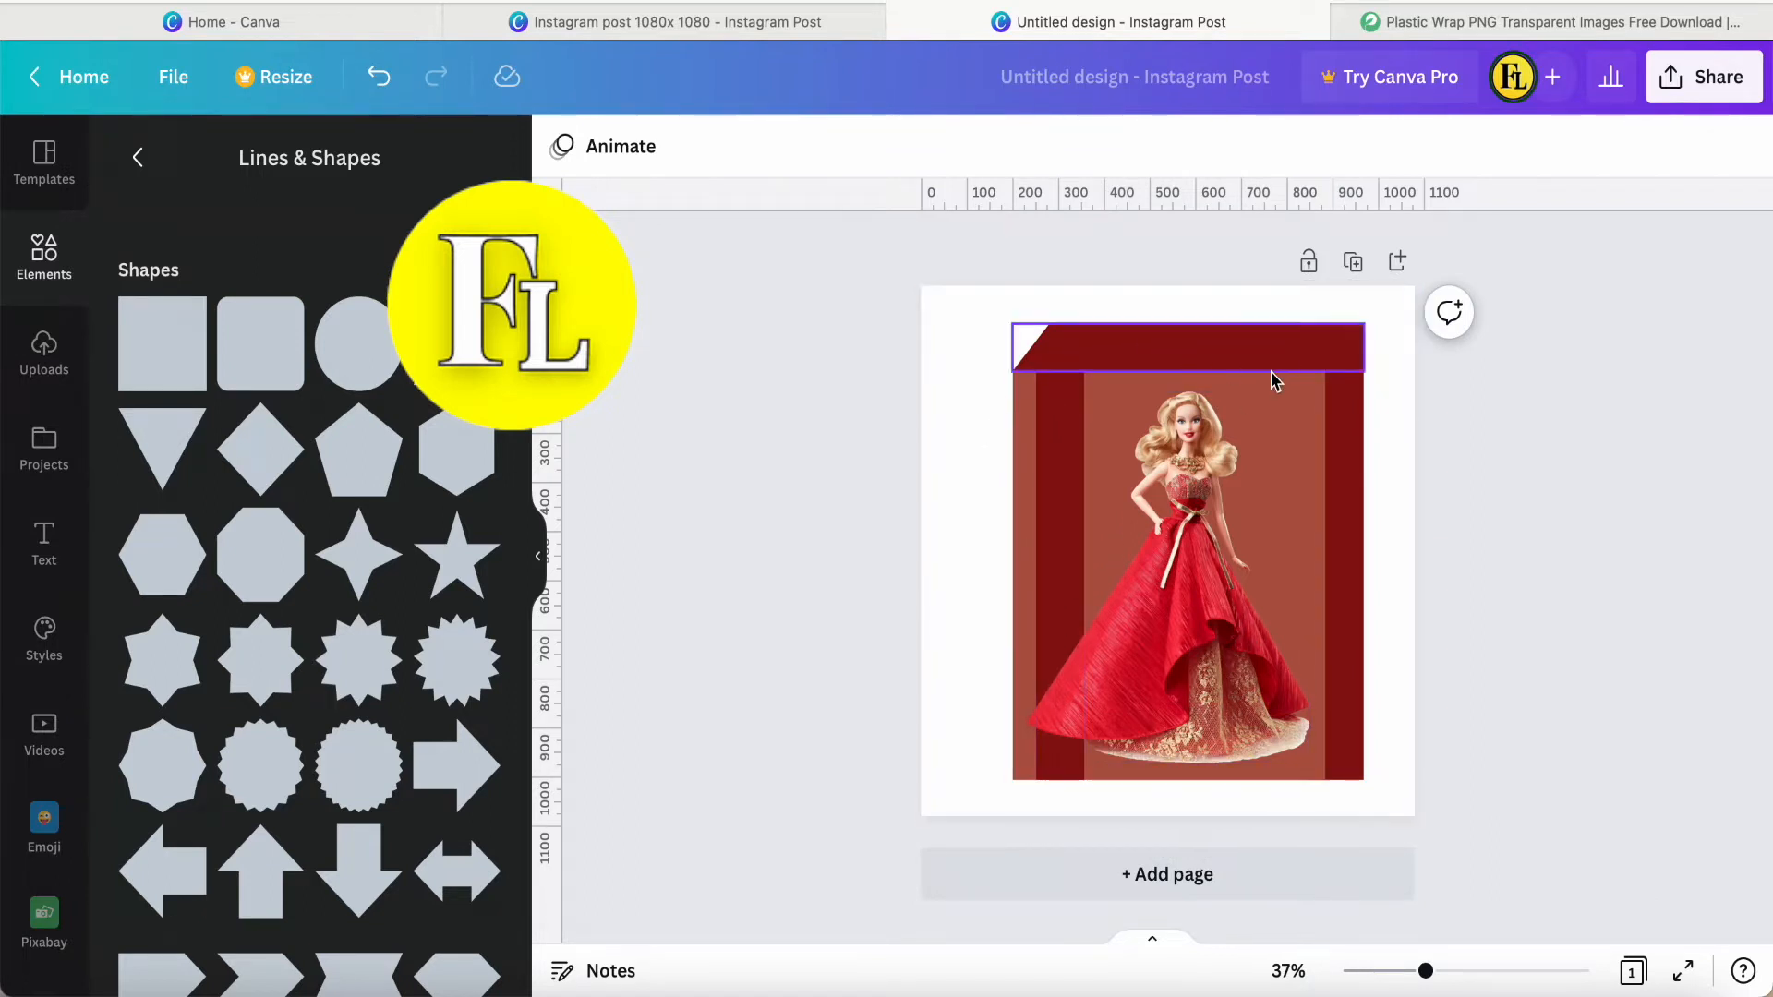
# Narrow the brown rectangle to about 650 wide so its right edge meets the inner edge of the right strip.
pyautogui.click(1342, 481)
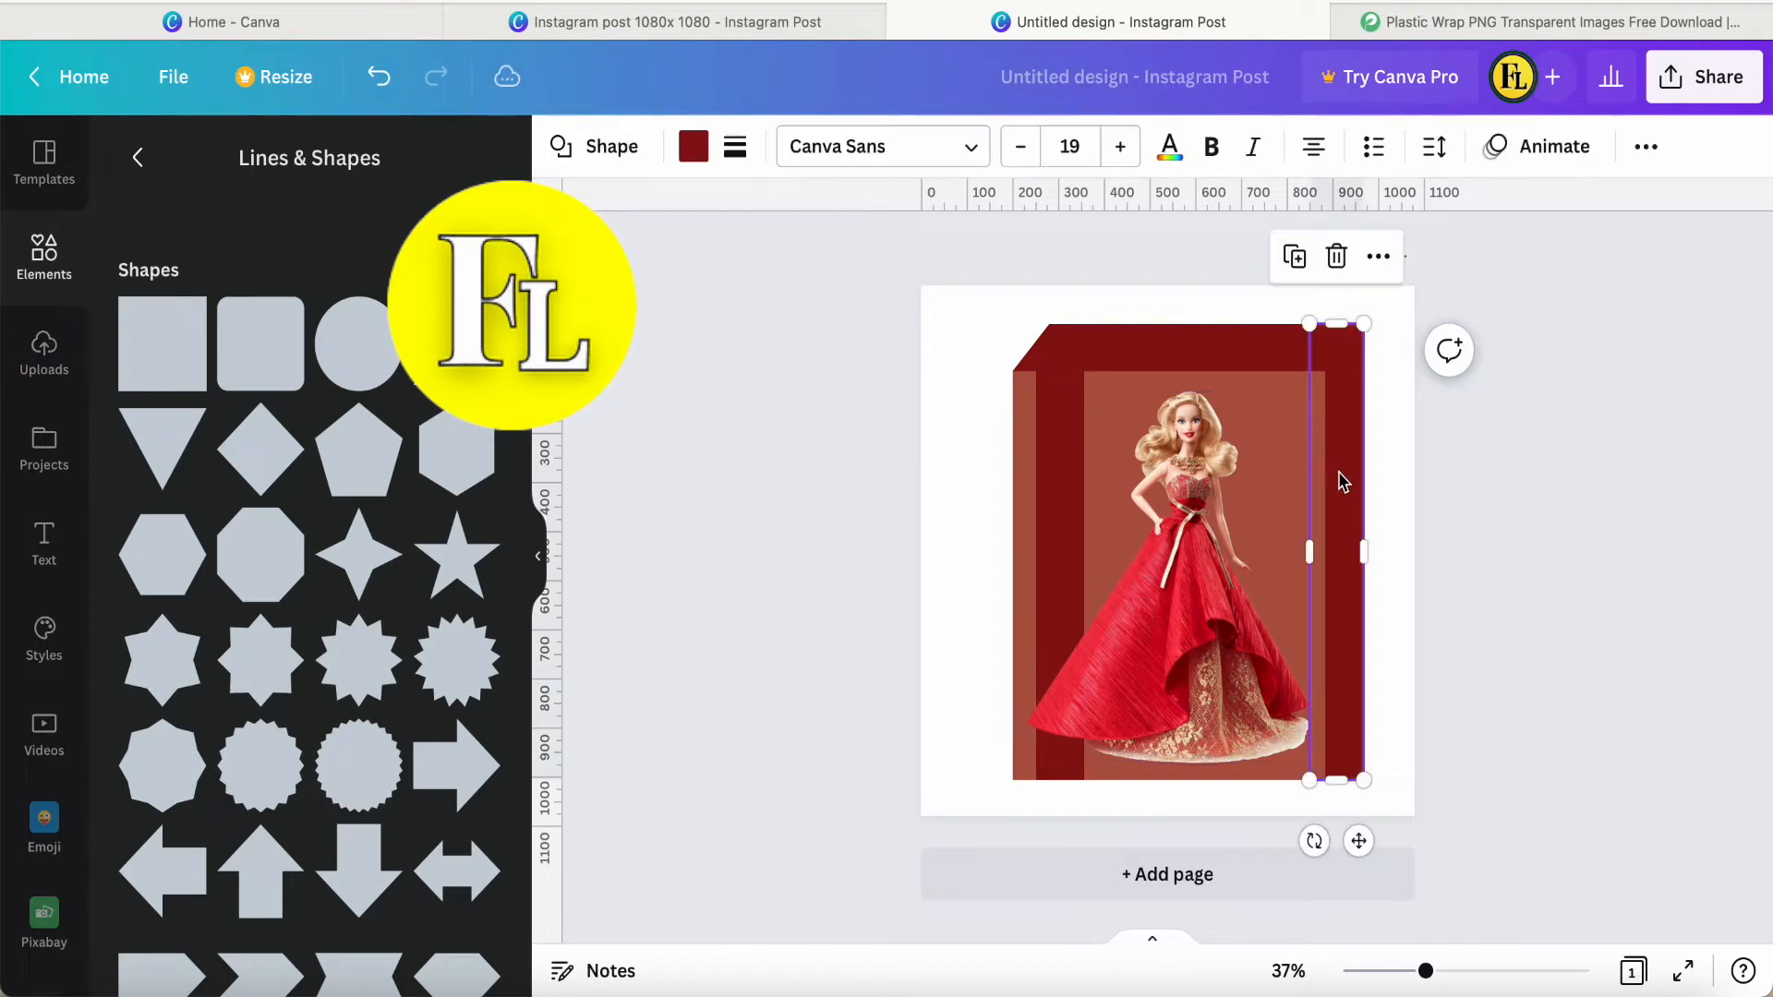
pyautogui.moveTo(1310, 557)
pyautogui.mouseDown()
pyautogui.moveTo(1290, 556)
pyautogui.moveTo(1306, 557)
pyautogui.mouseUp()
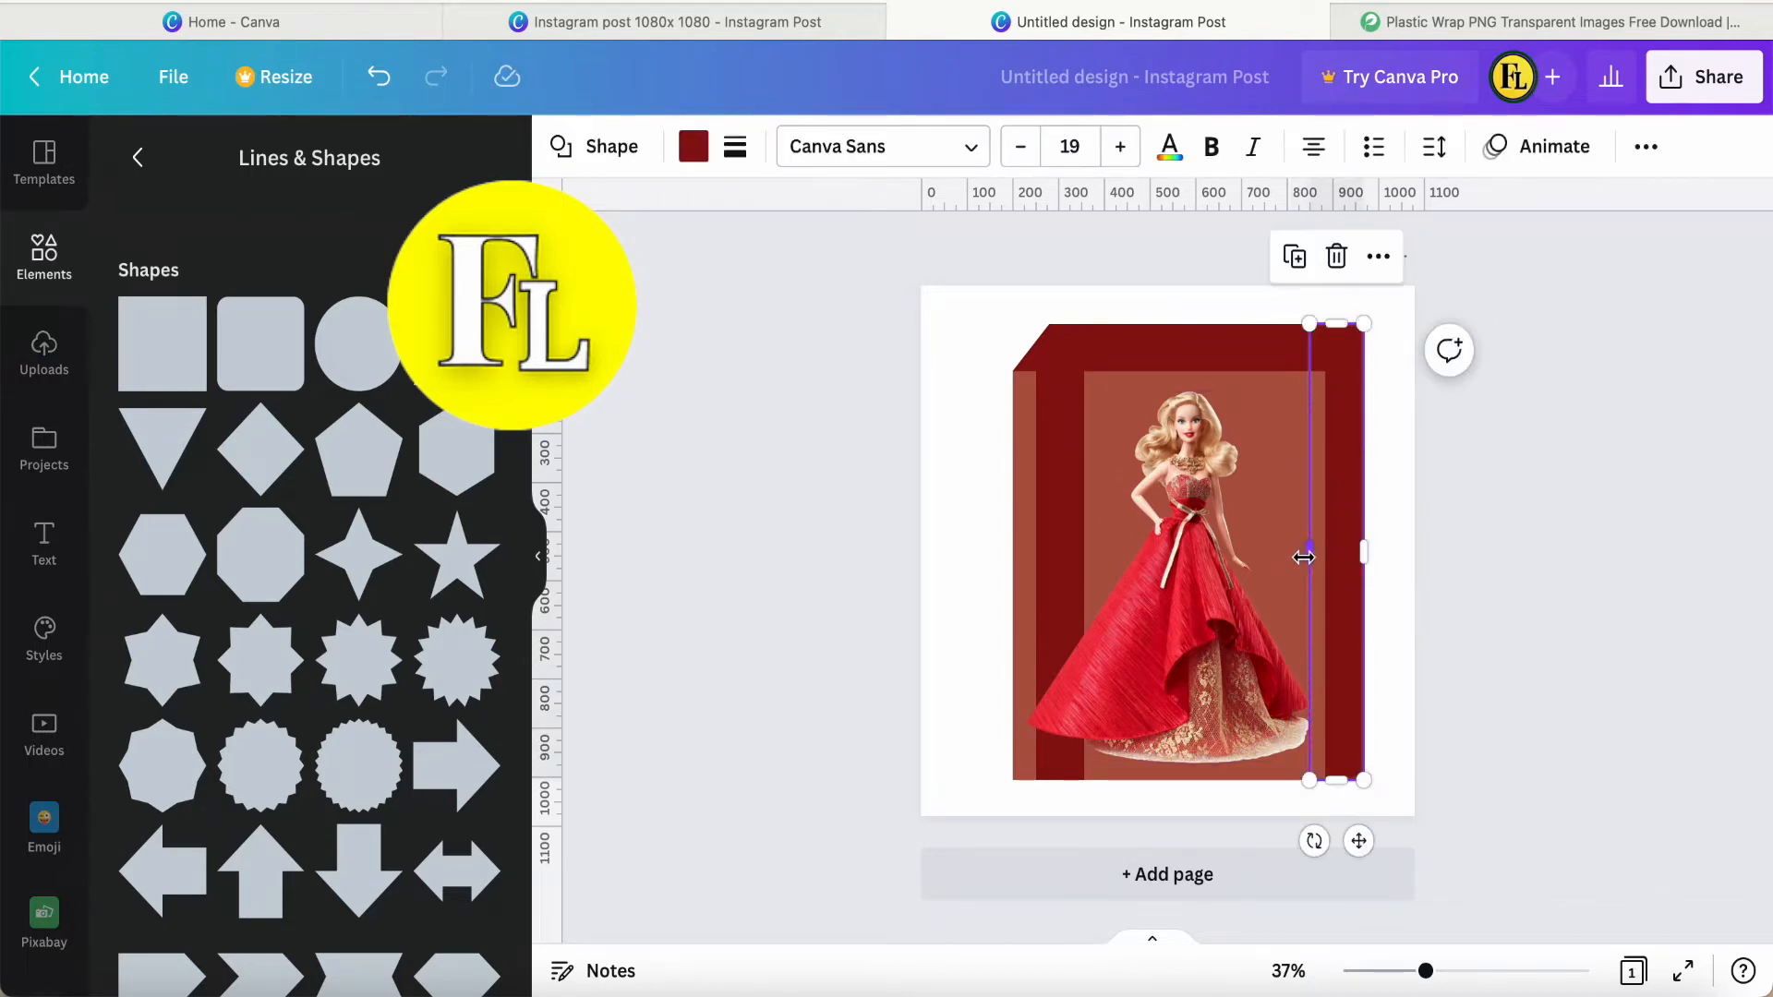
pyautogui.click(1481, 605)
pyautogui.click(1319, 580)
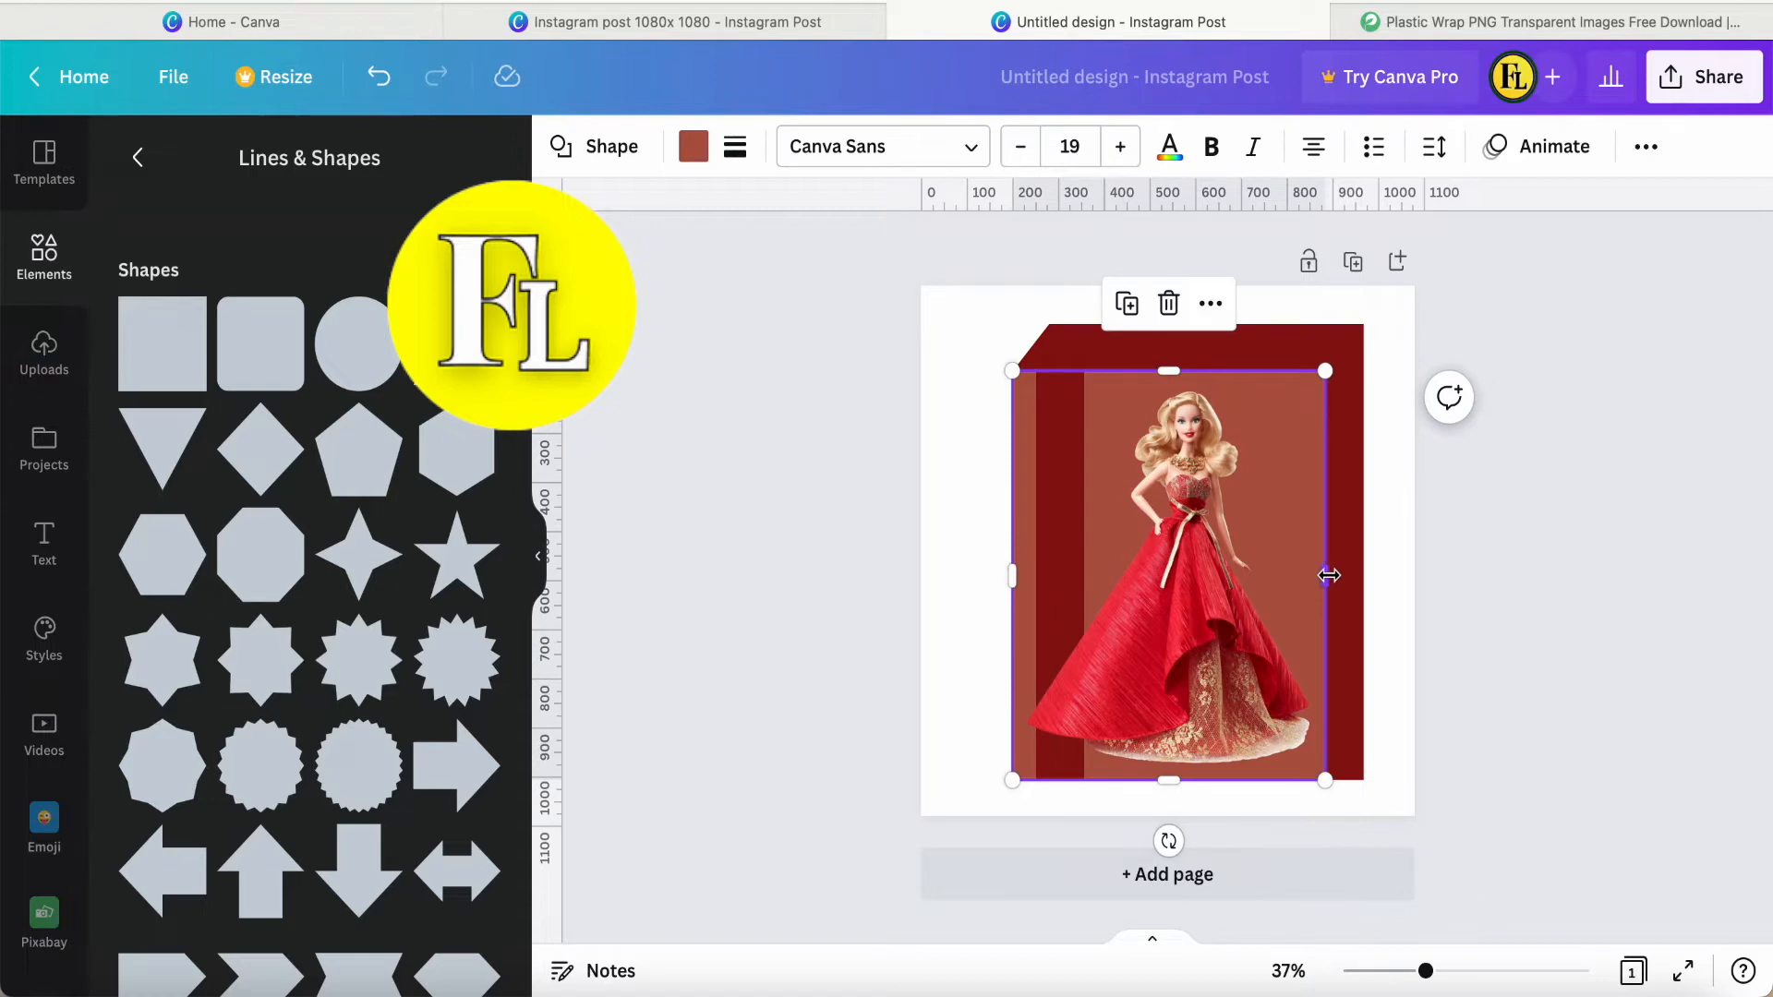
pyautogui.moveTo(1328, 575); pyautogui.dragTo(1320, 575)
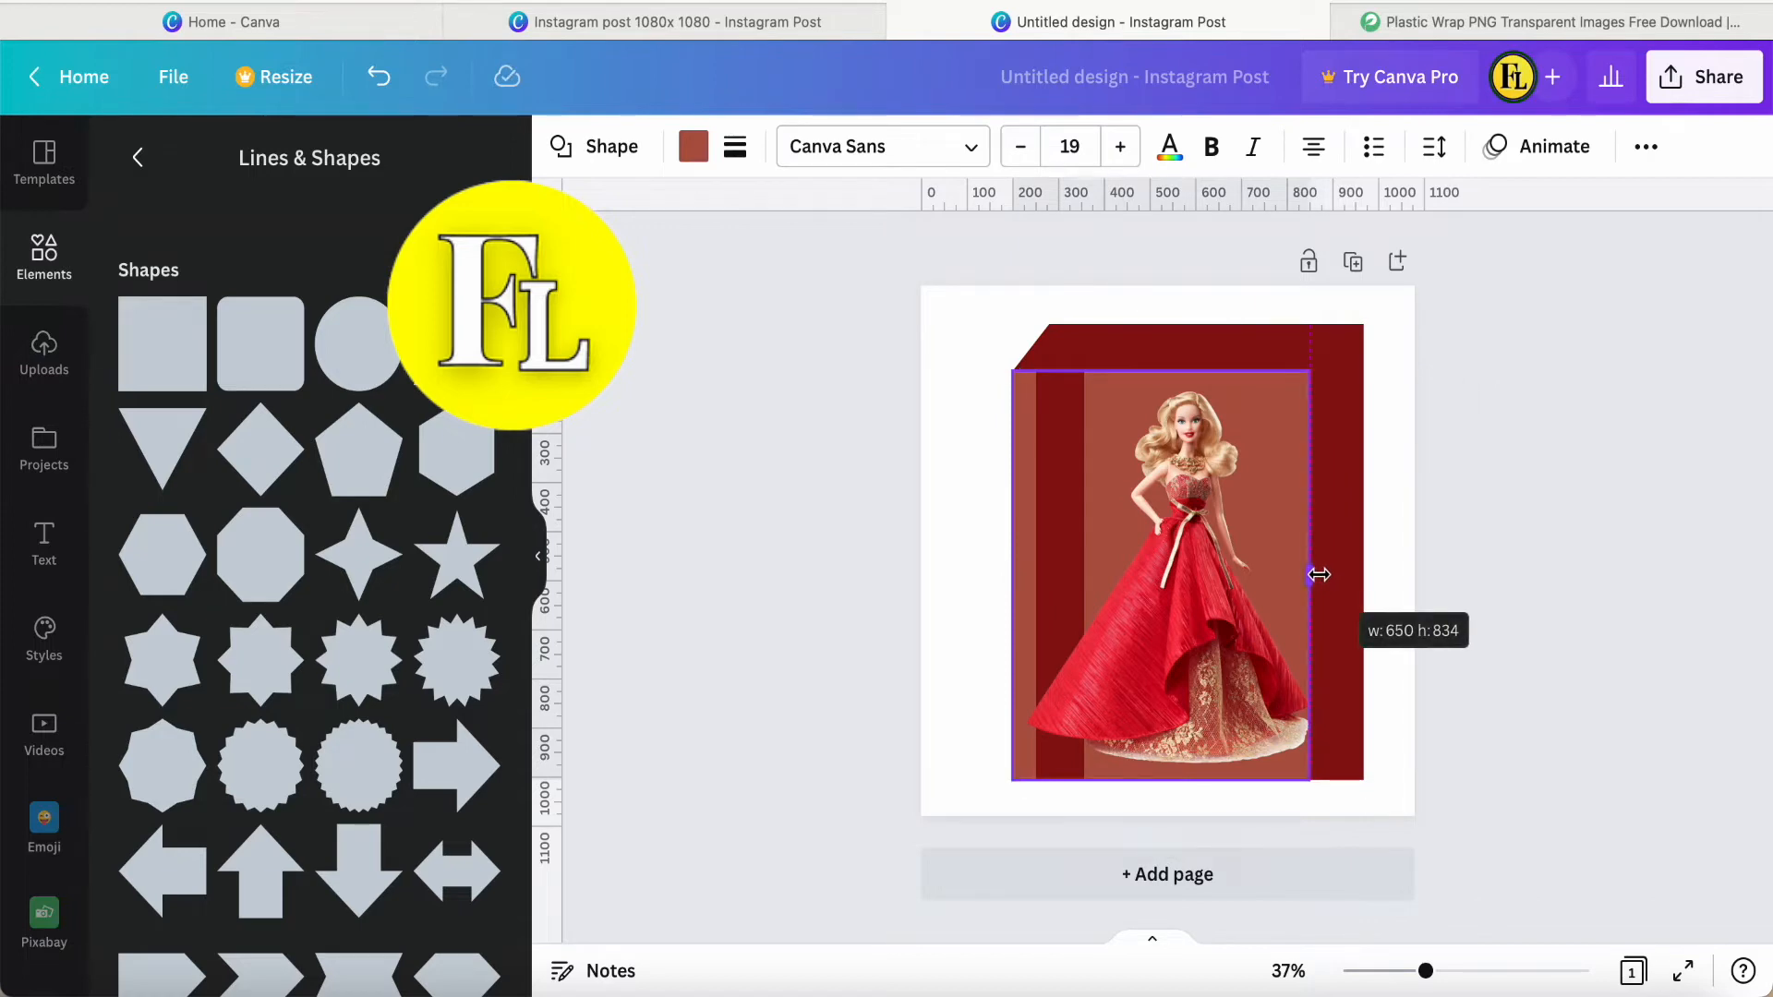
# Move the doll aside to inspect the brown rectangle behind it and put the doll back in place.
pyautogui.moveTo(1185, 573); pyautogui.dragTo(973, 591)
pyautogui.click(1215, 534)
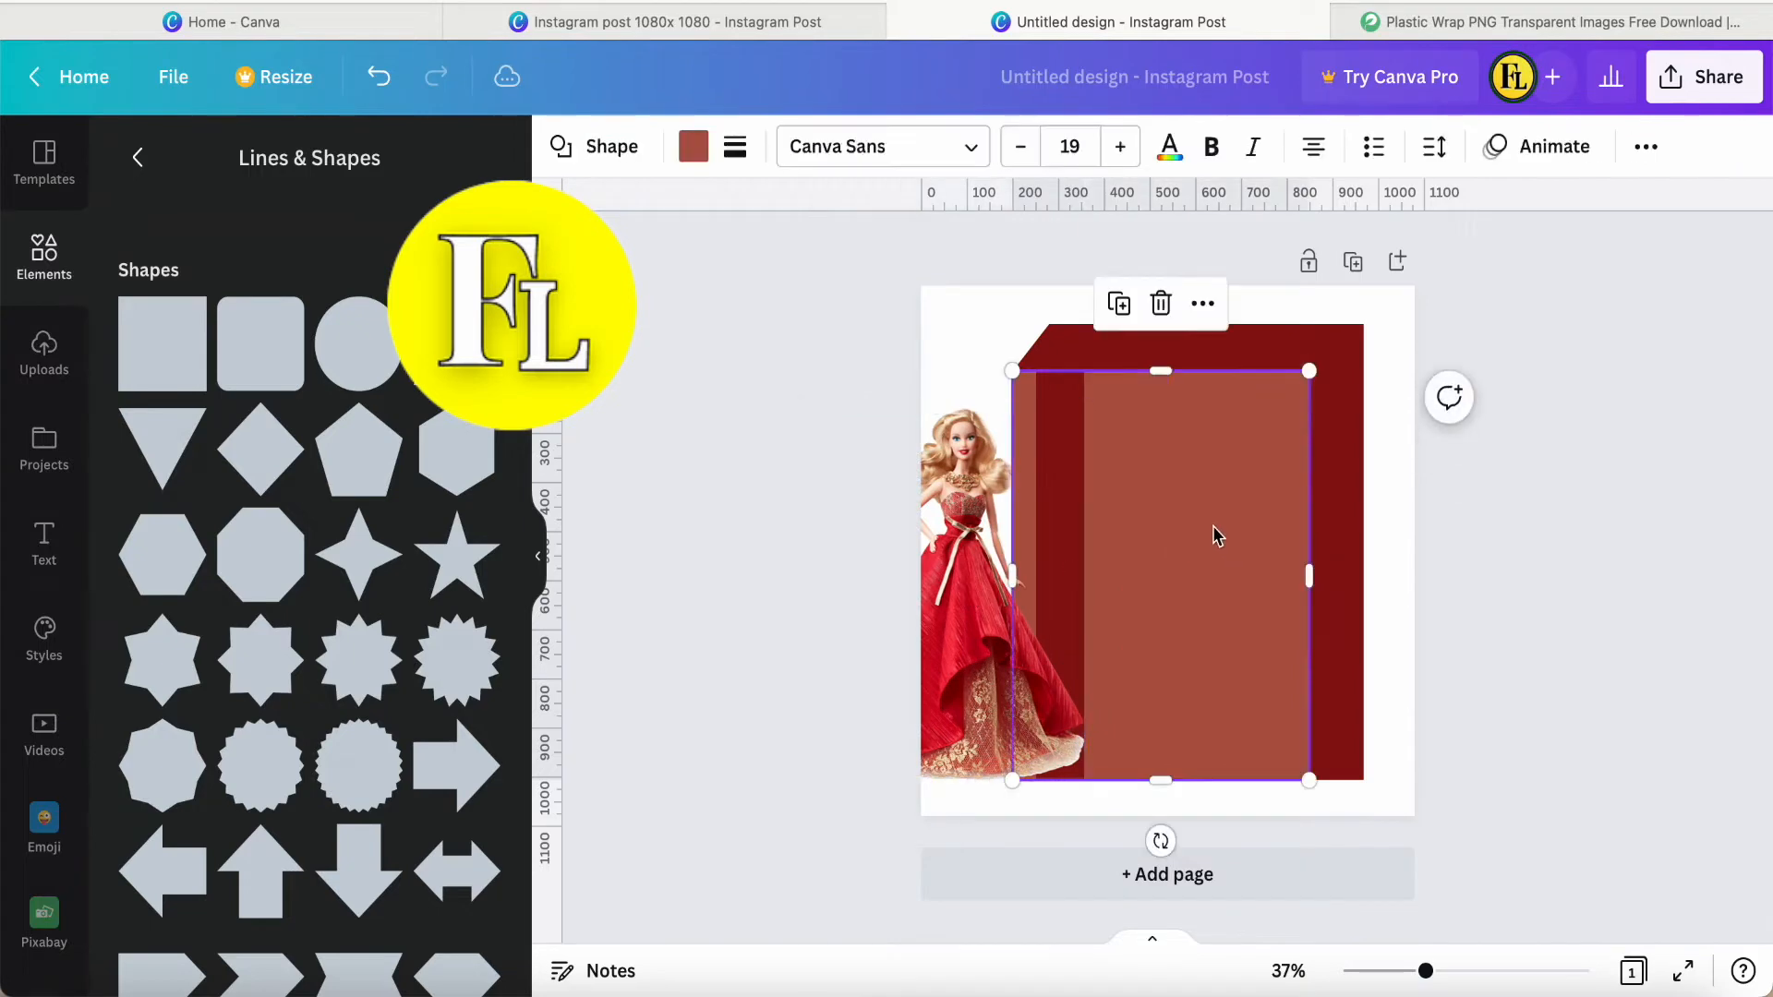
pyautogui.moveTo(993, 637); pyautogui.dragTo(1215, 620)
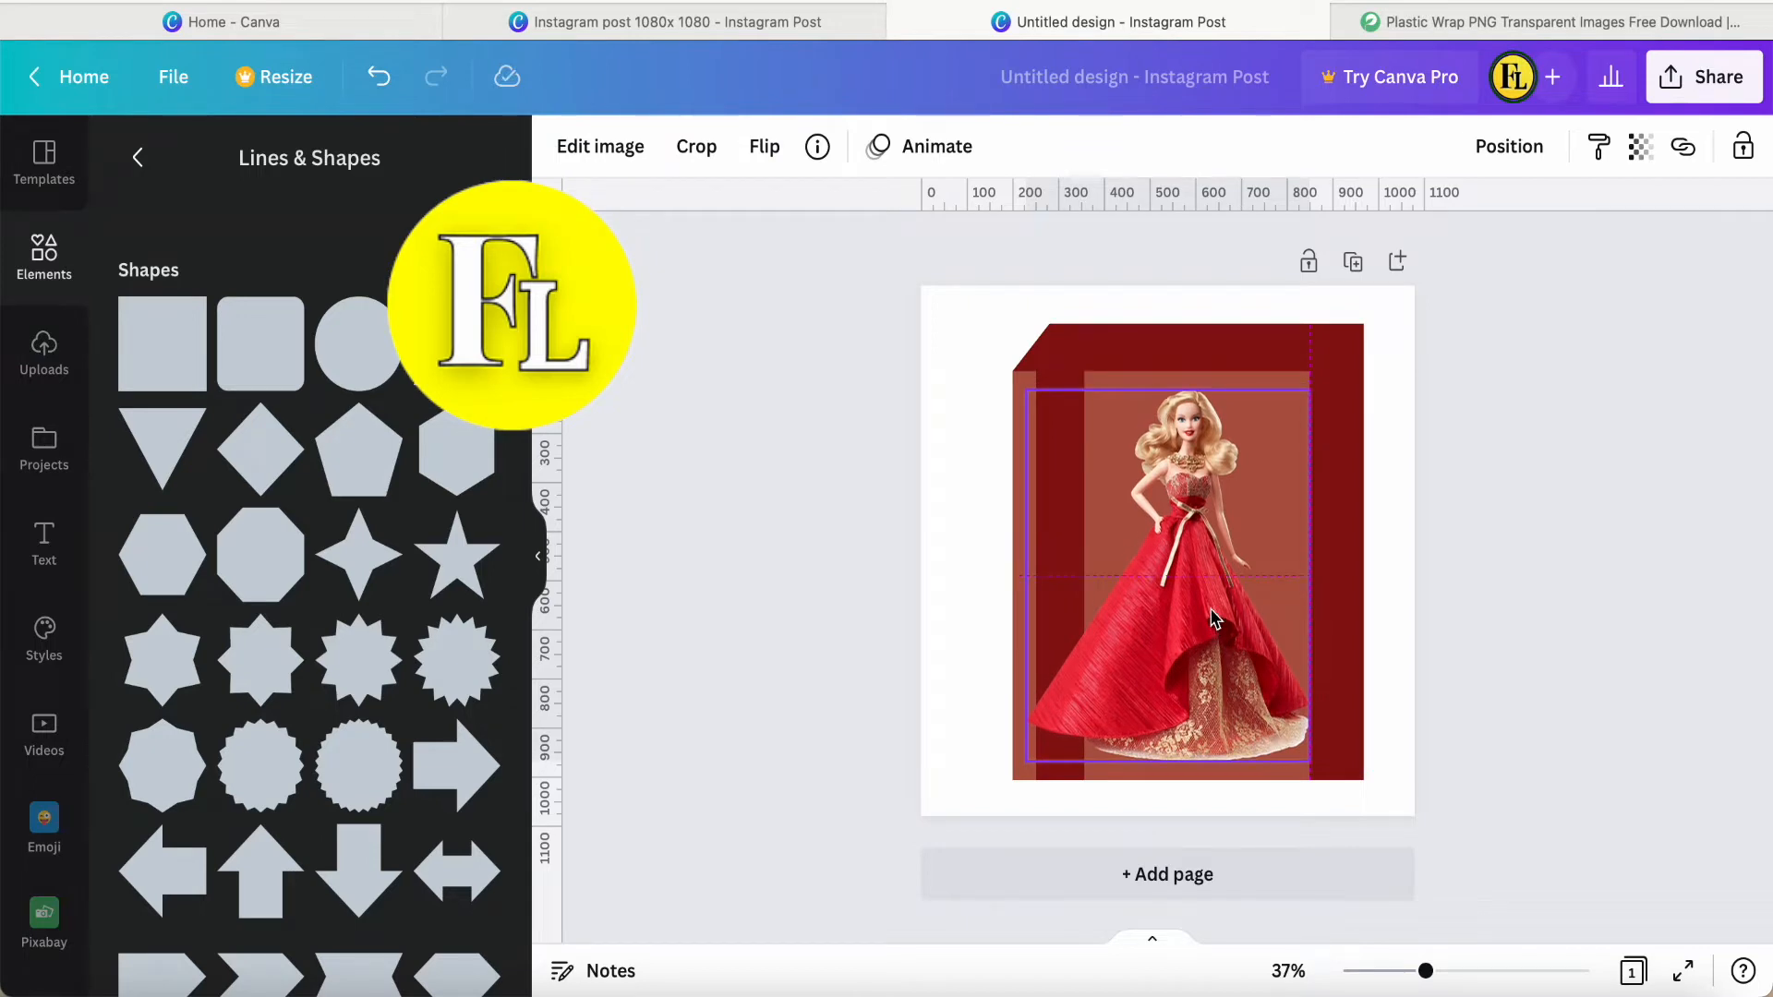
pyautogui.moveTo(1214, 619); pyautogui.dragTo(1214, 620)
pyautogui.click(1349, 596)
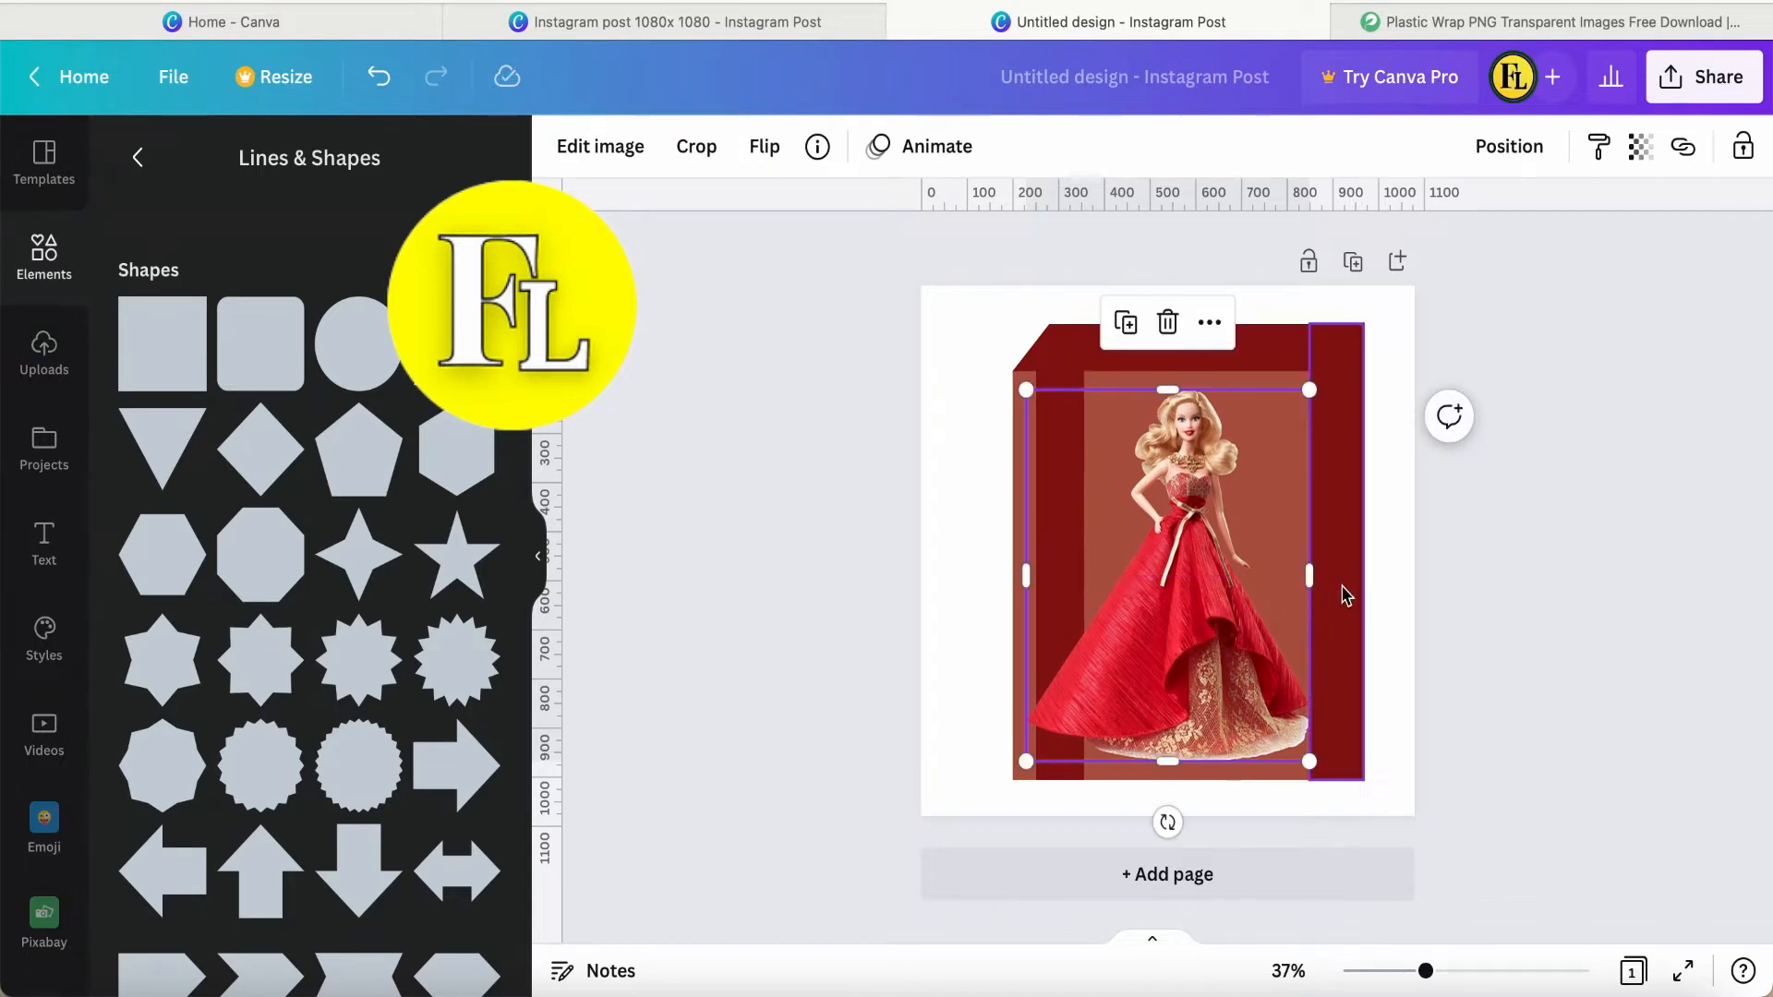
pyautogui.click(1487, 631)
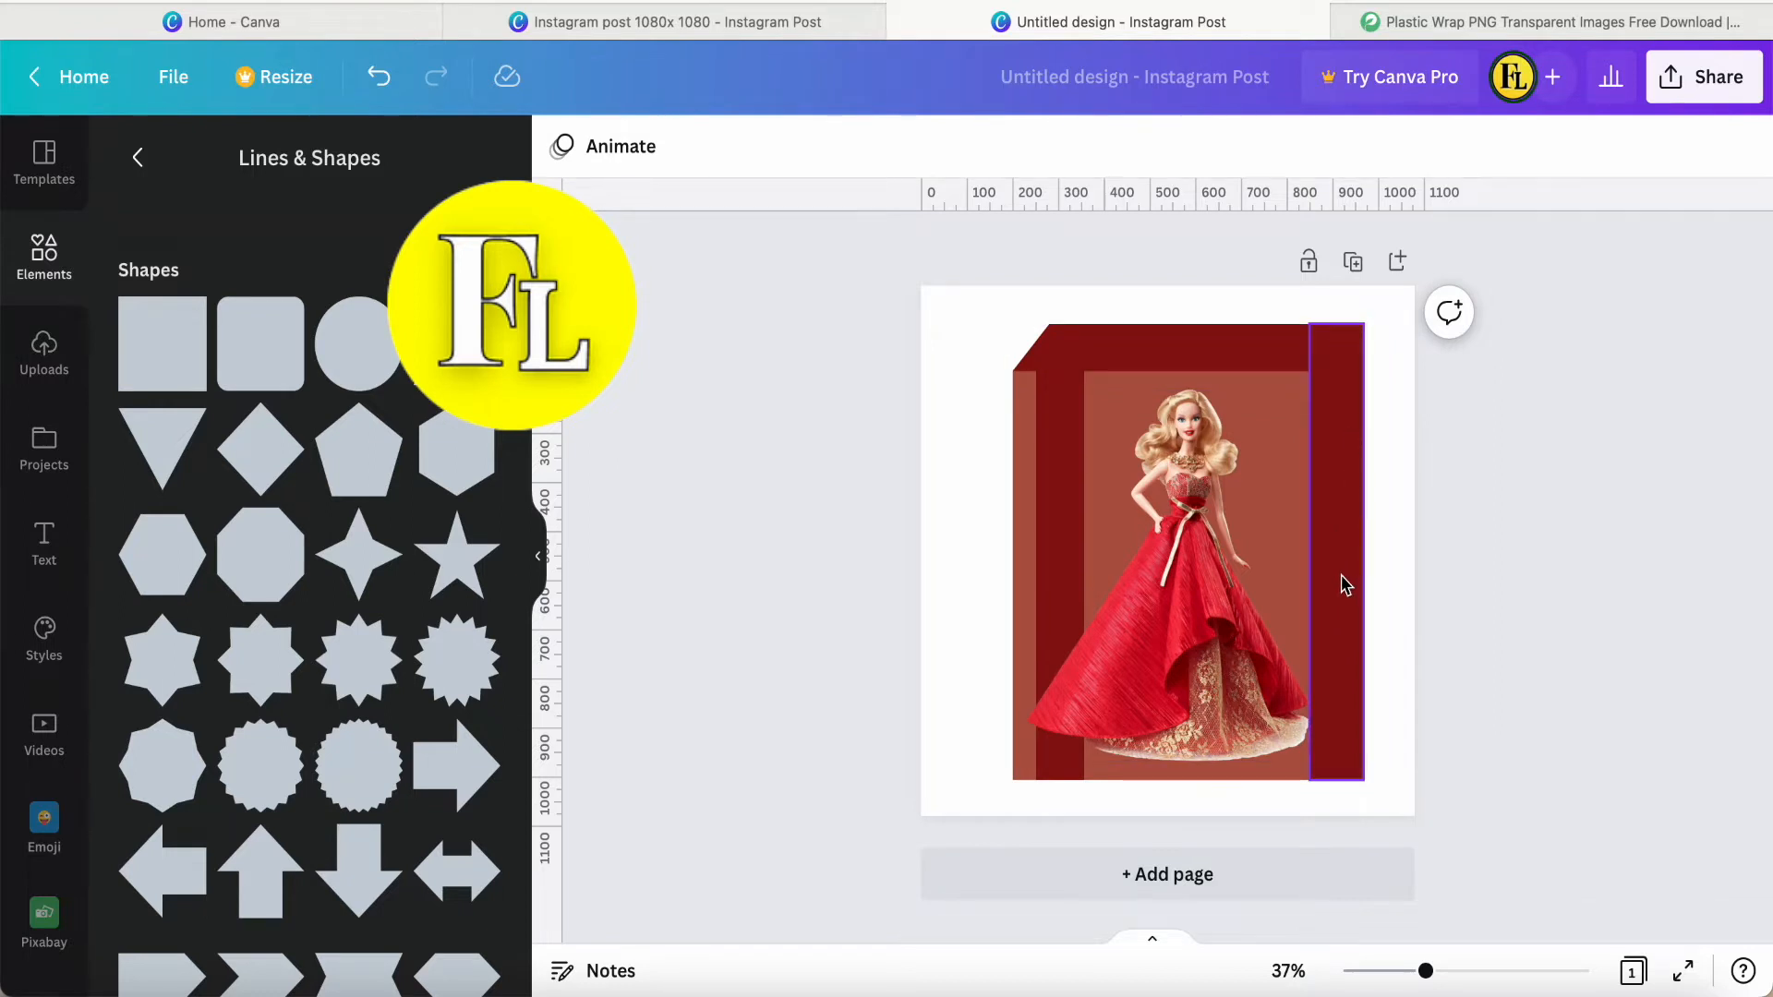
pyautogui.click(943, 549)
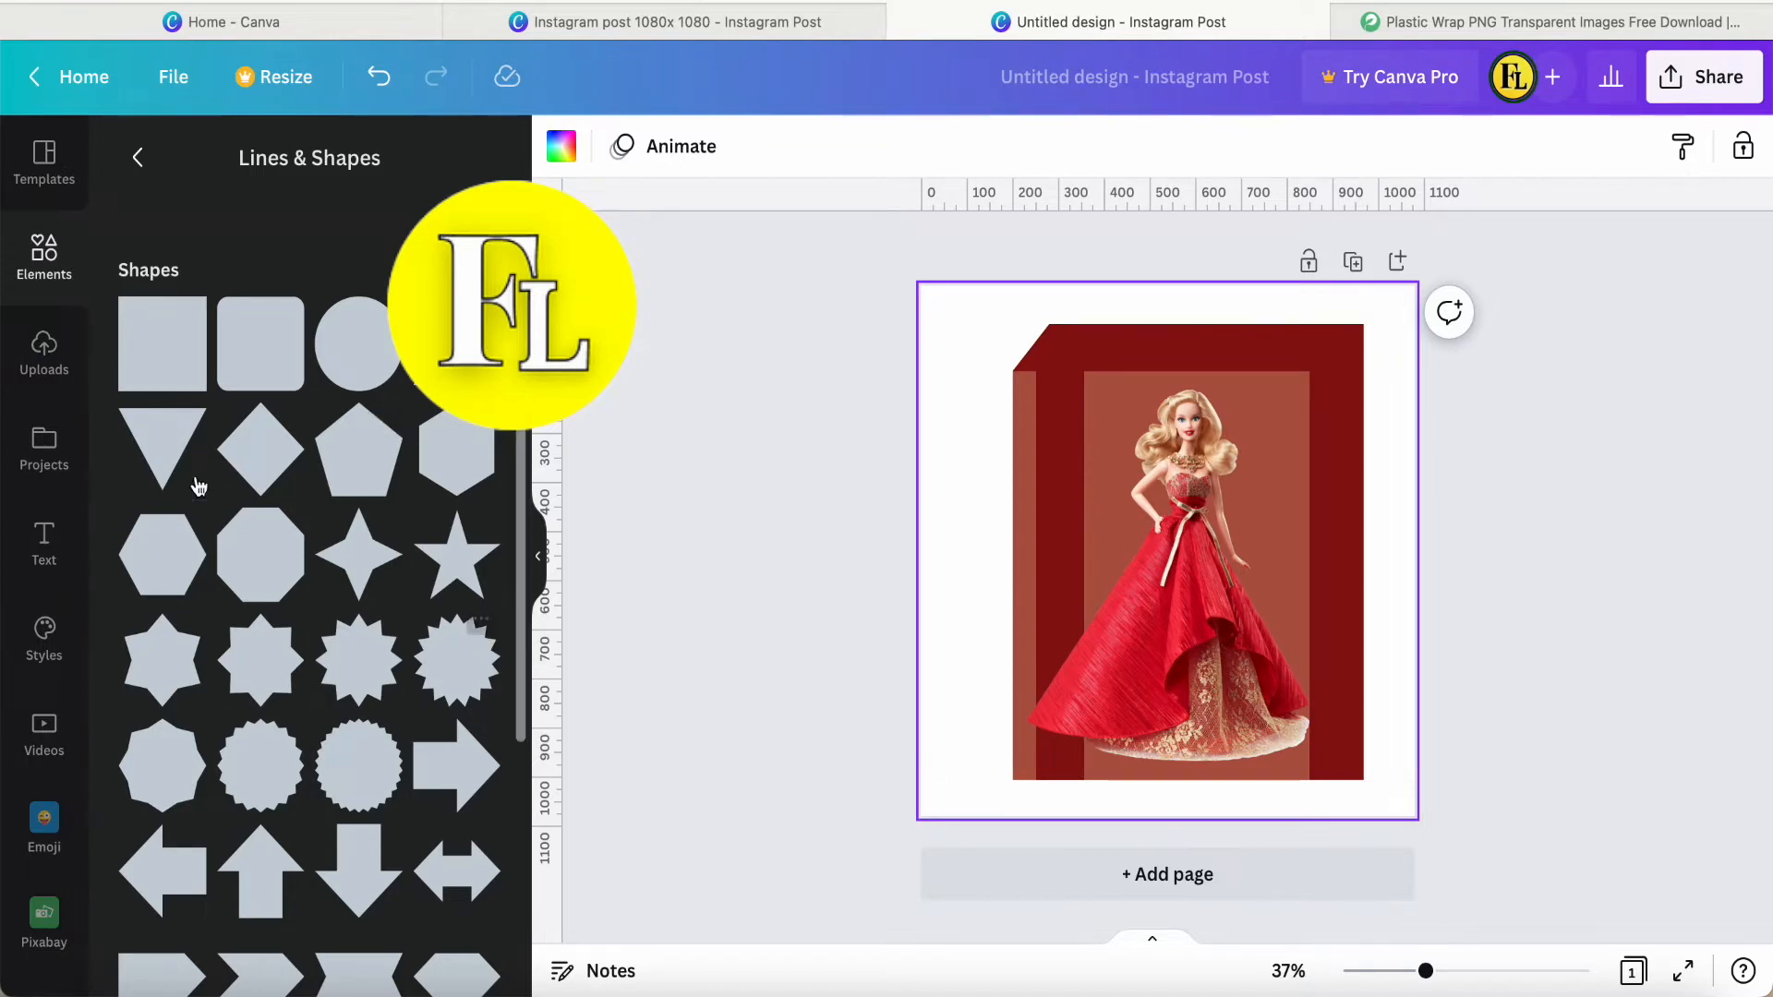
# Add a square and reshape it into a strip about 138 high along the box's base, reaching just past the brown rectangle's right edge.
pyautogui.click(166, 354)
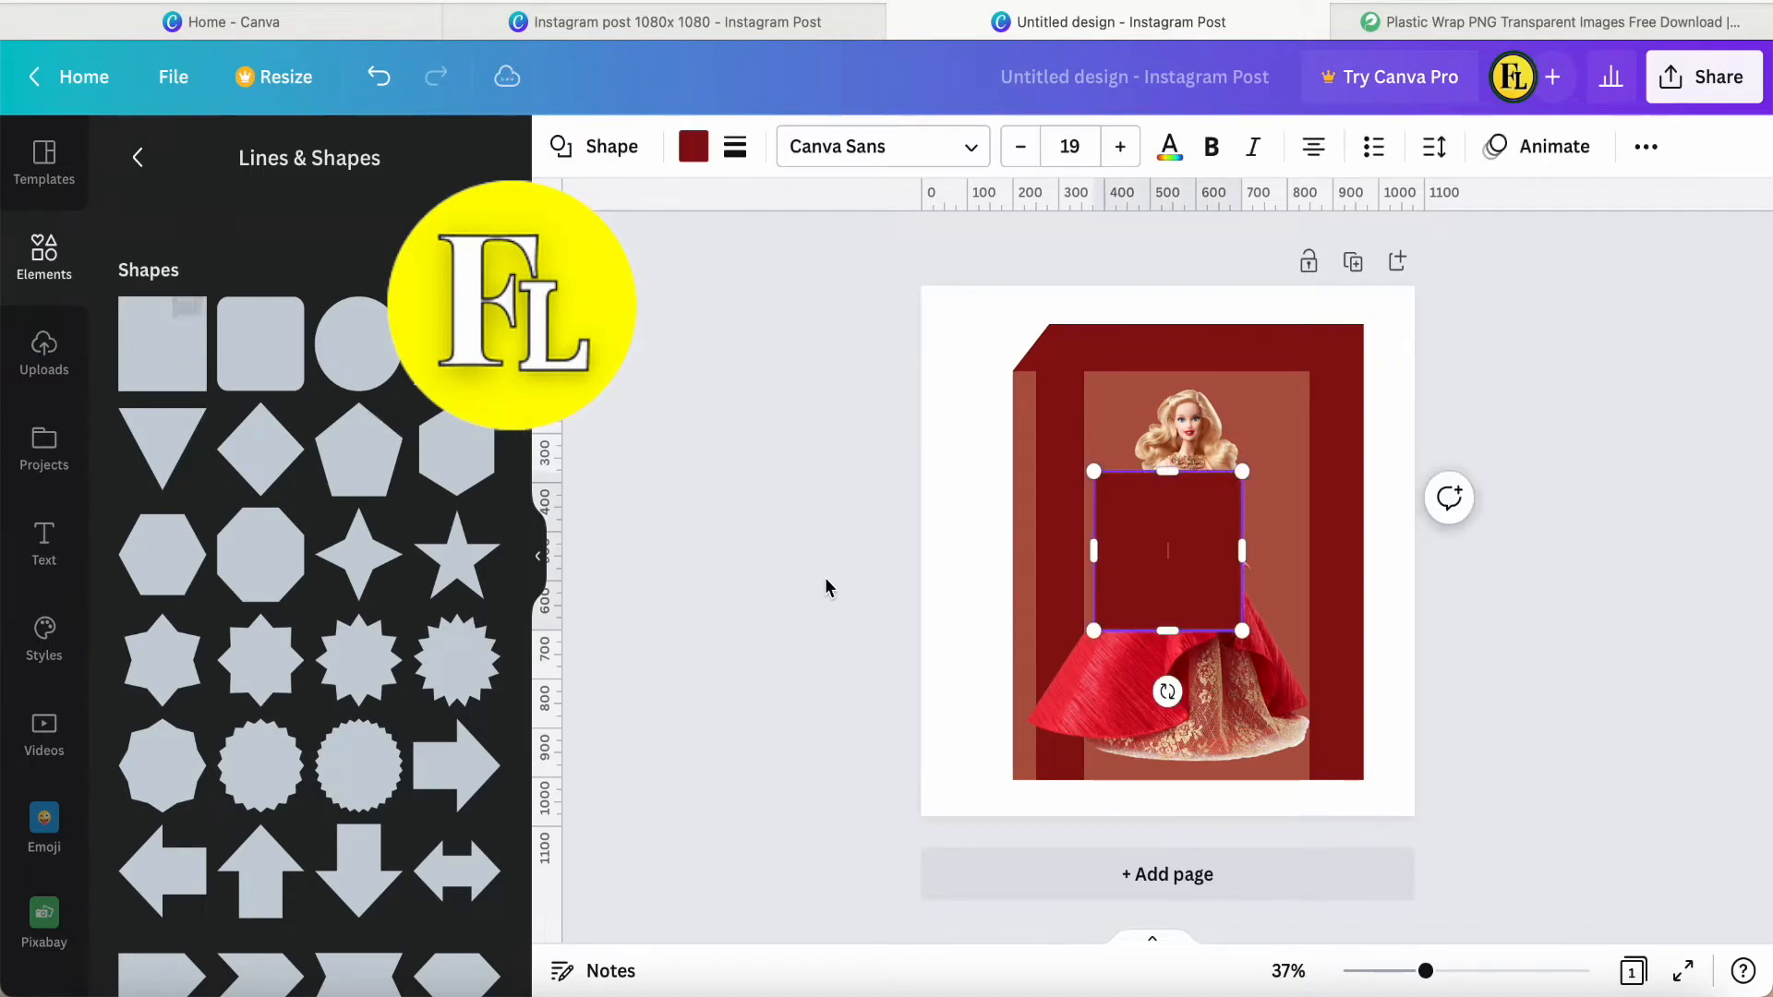
pyautogui.moveTo(1166, 477); pyautogui.dragTo(1166, 562)
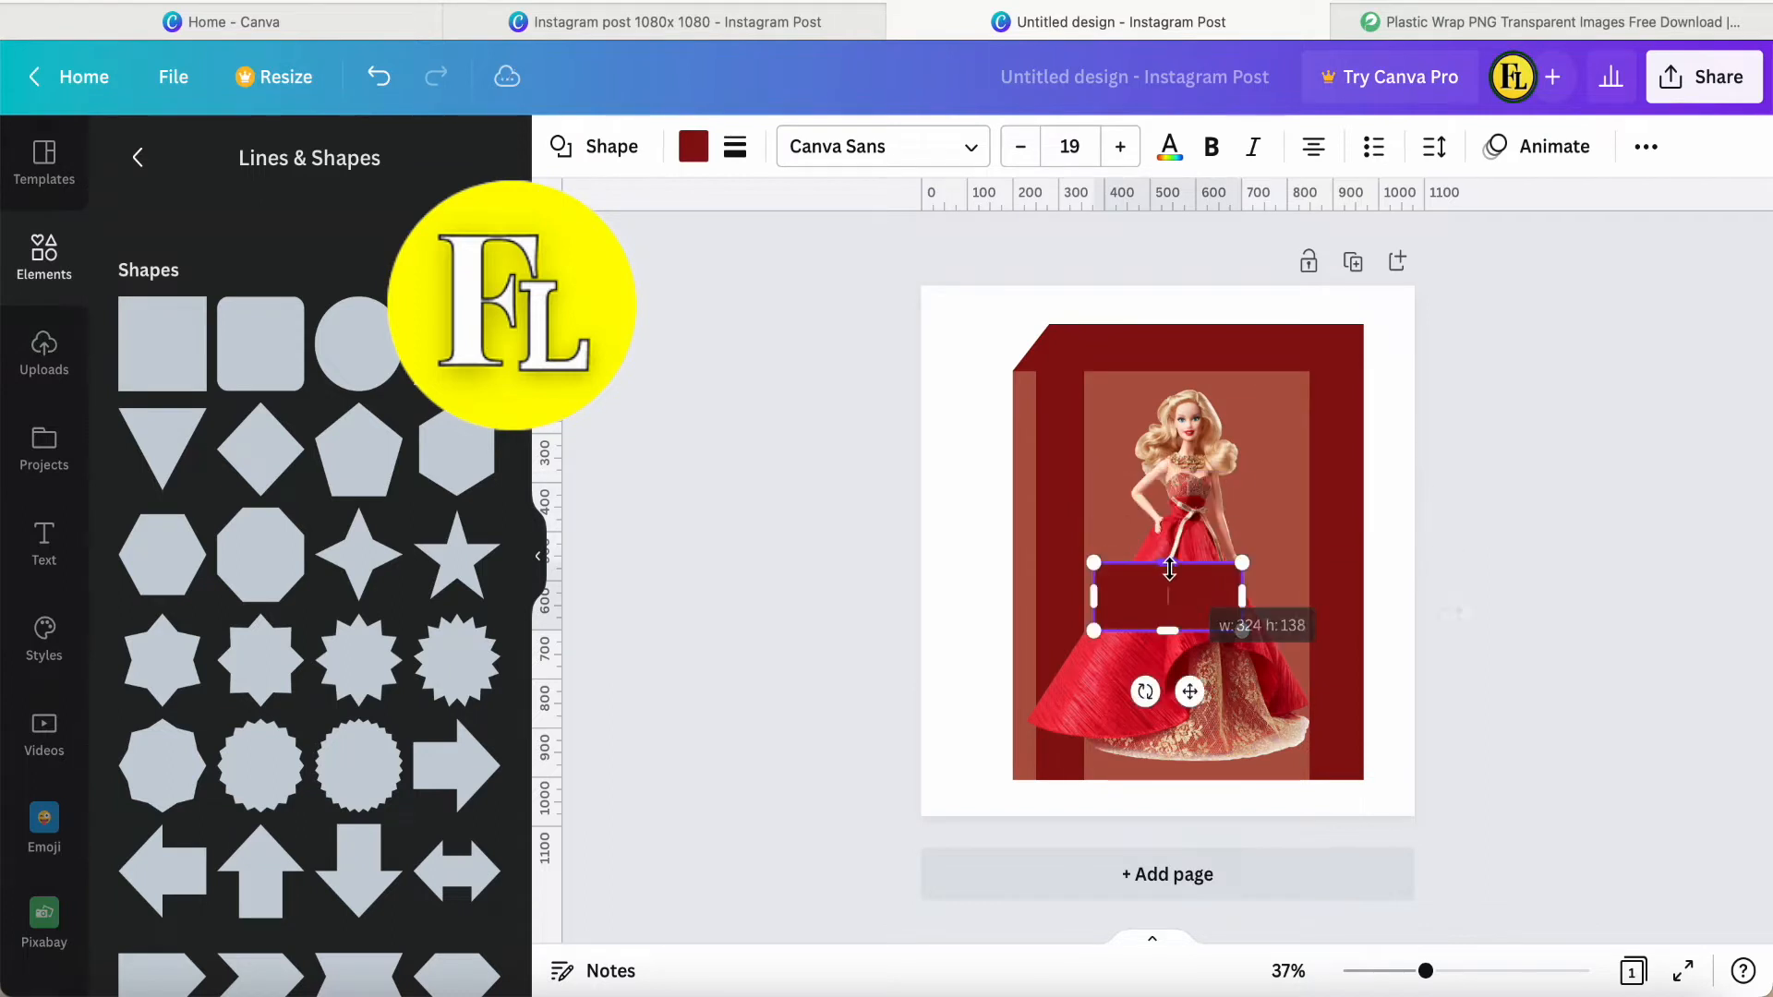
pyautogui.moveTo(1189, 689); pyautogui.dragTo(1109, 838)
pyautogui.moveTo(1161, 746); pyautogui.dragTo(1321, 718)
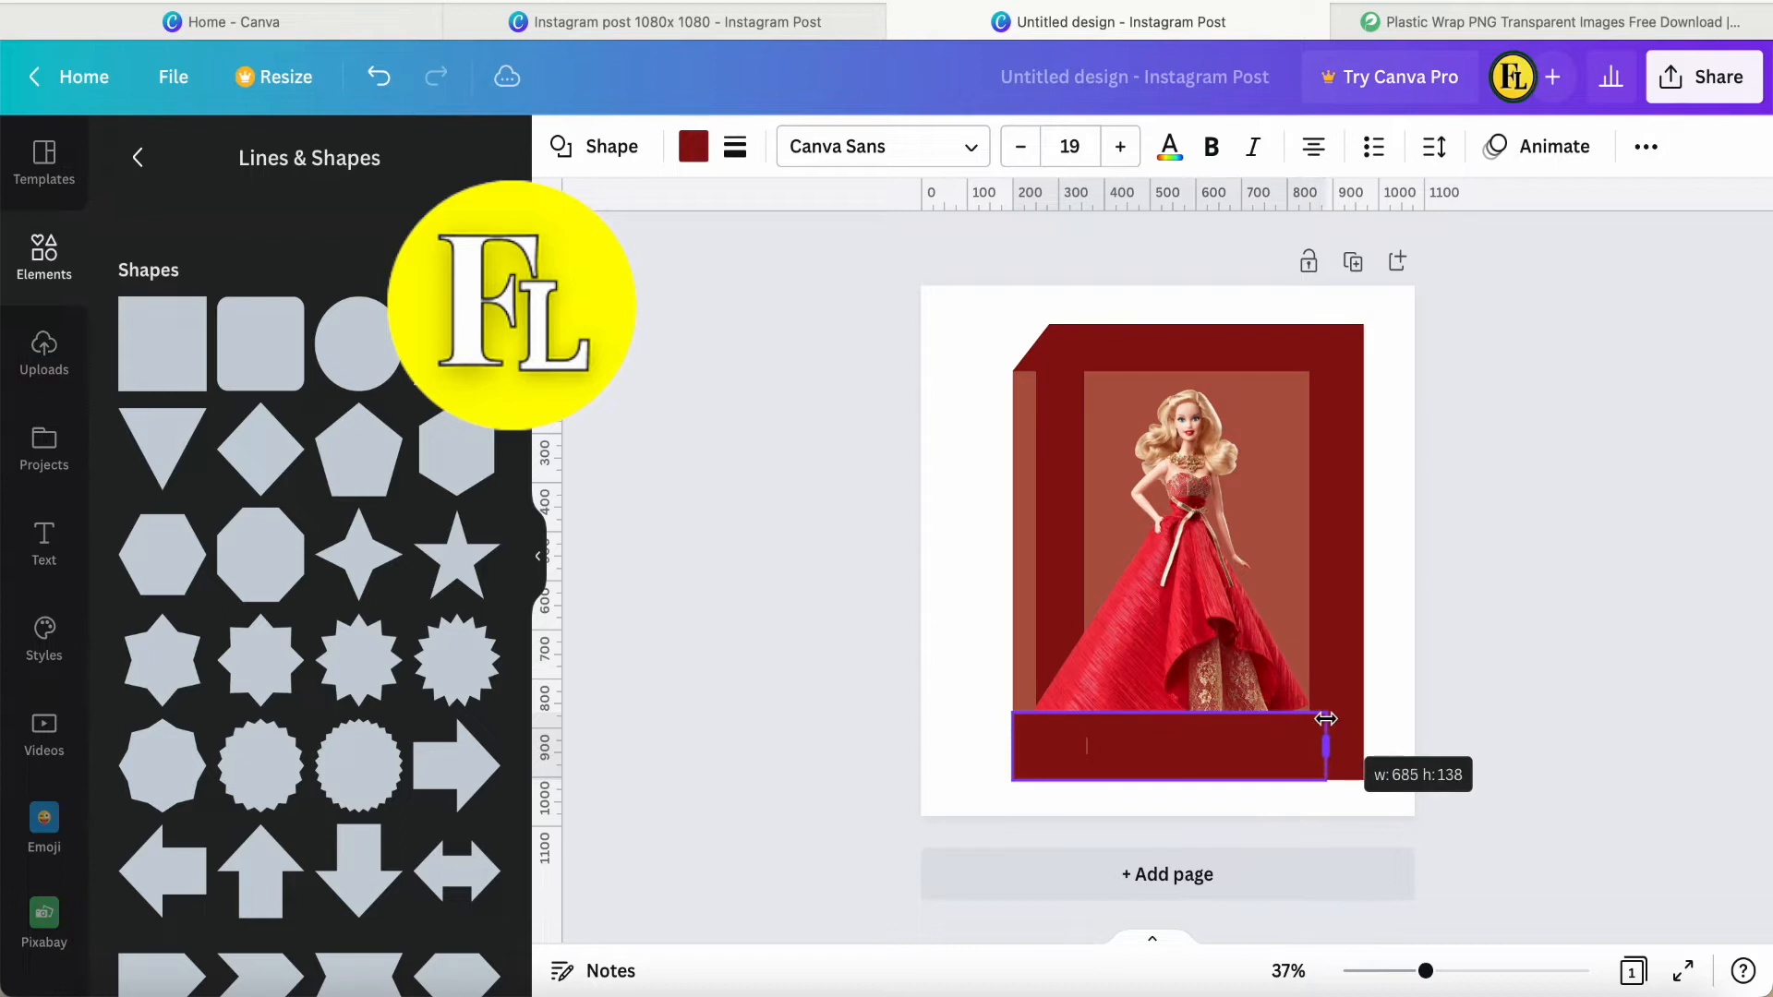
pyautogui.moveTo(1322, 718); pyautogui.dragTo(1322, 719)
# Shorten the right vertical strip from its lower end to about 825 high, leaving a notch beside the base strip.
pyautogui.click(1351, 739)
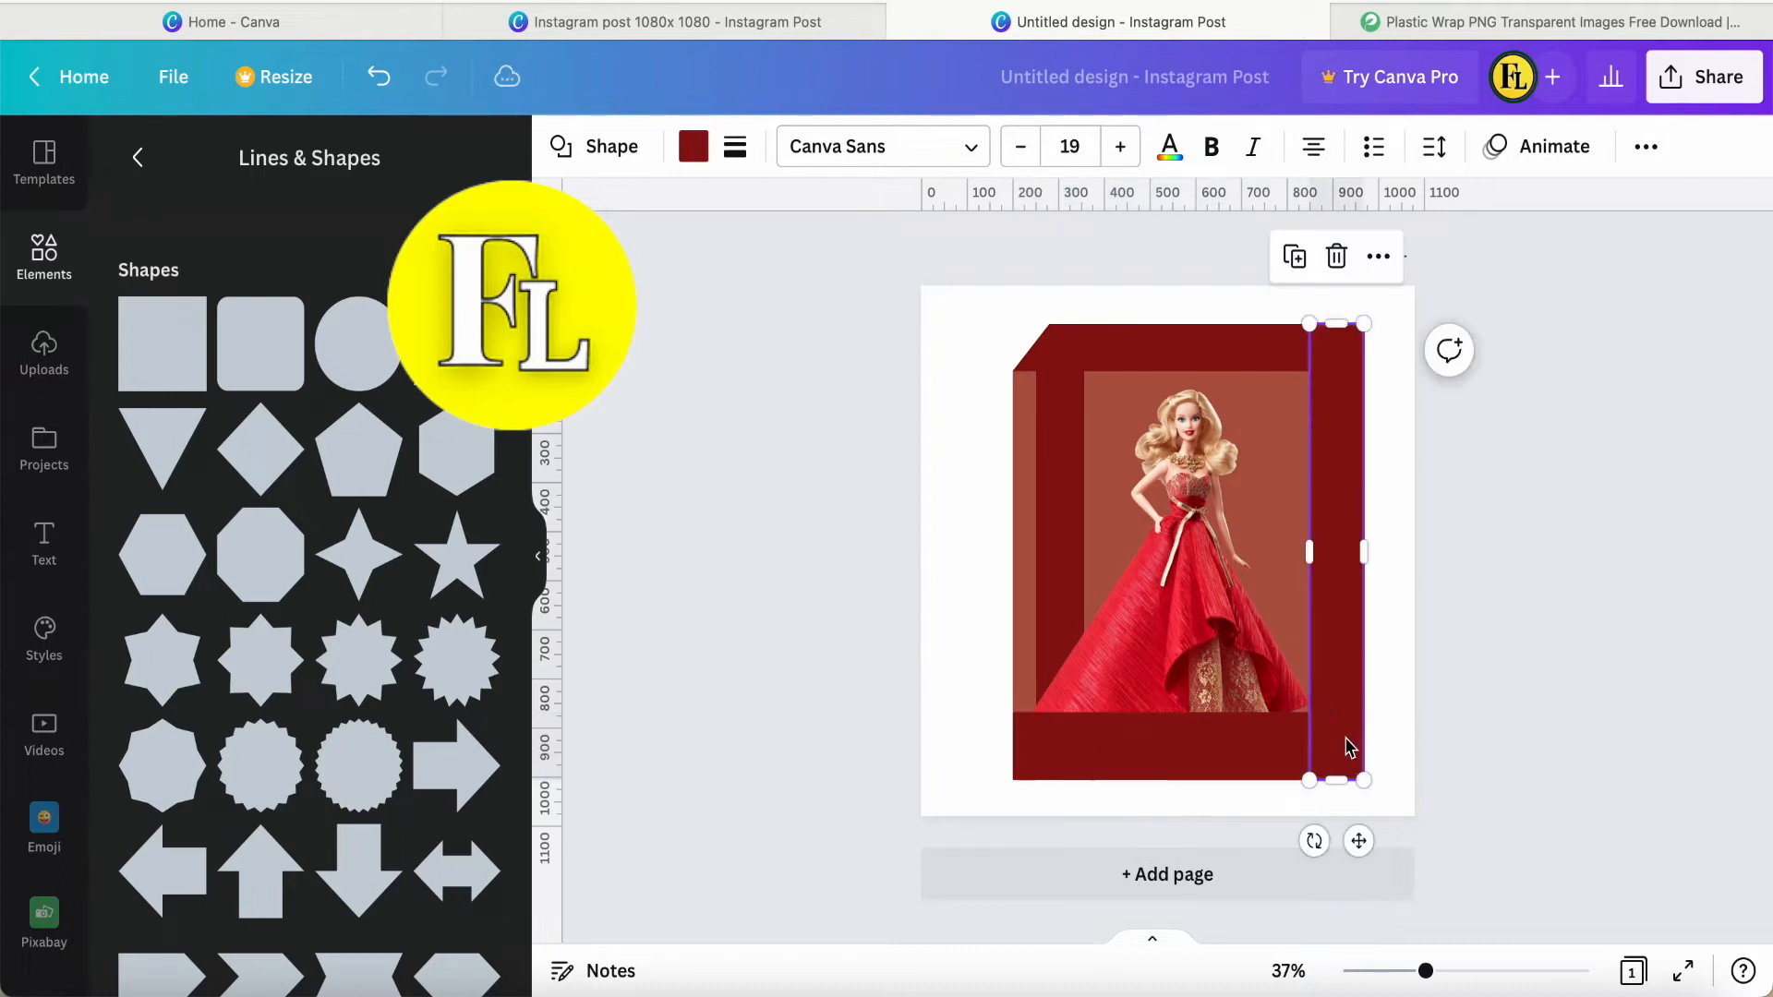
pyautogui.moveTo(1339, 780); pyautogui.dragTo(1338, 712)
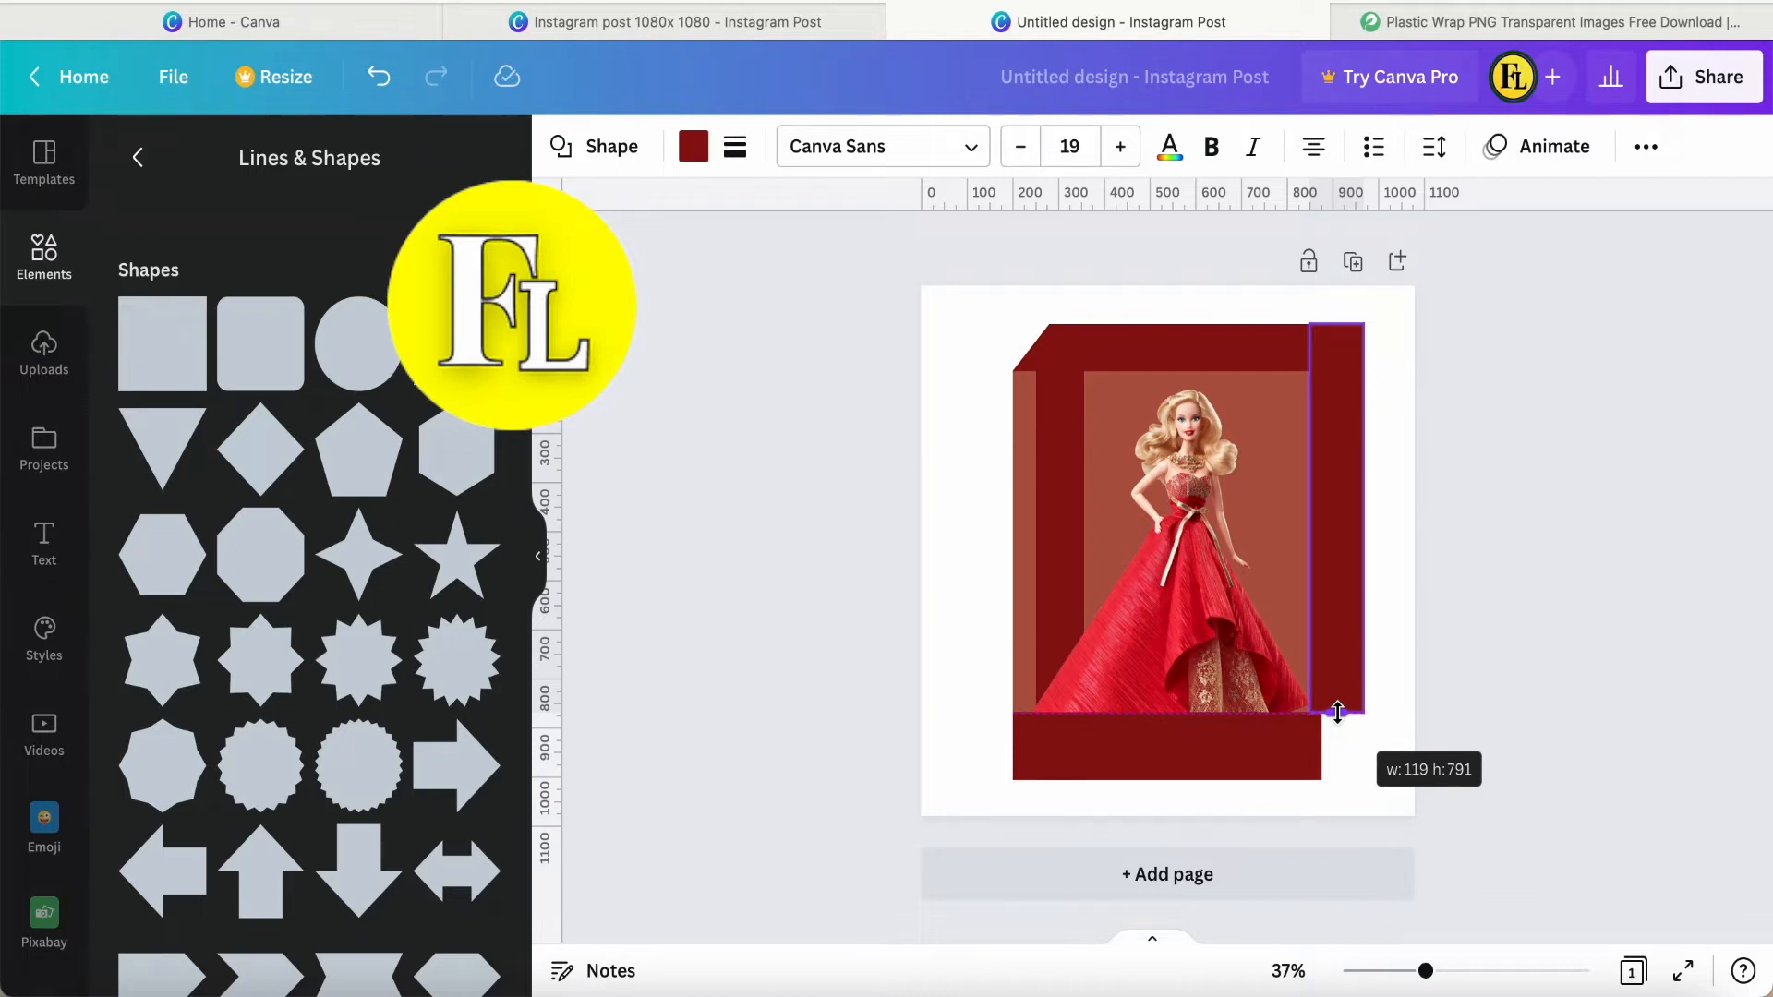
pyautogui.moveTo(1338, 717); pyautogui.dragTo(1338, 726)
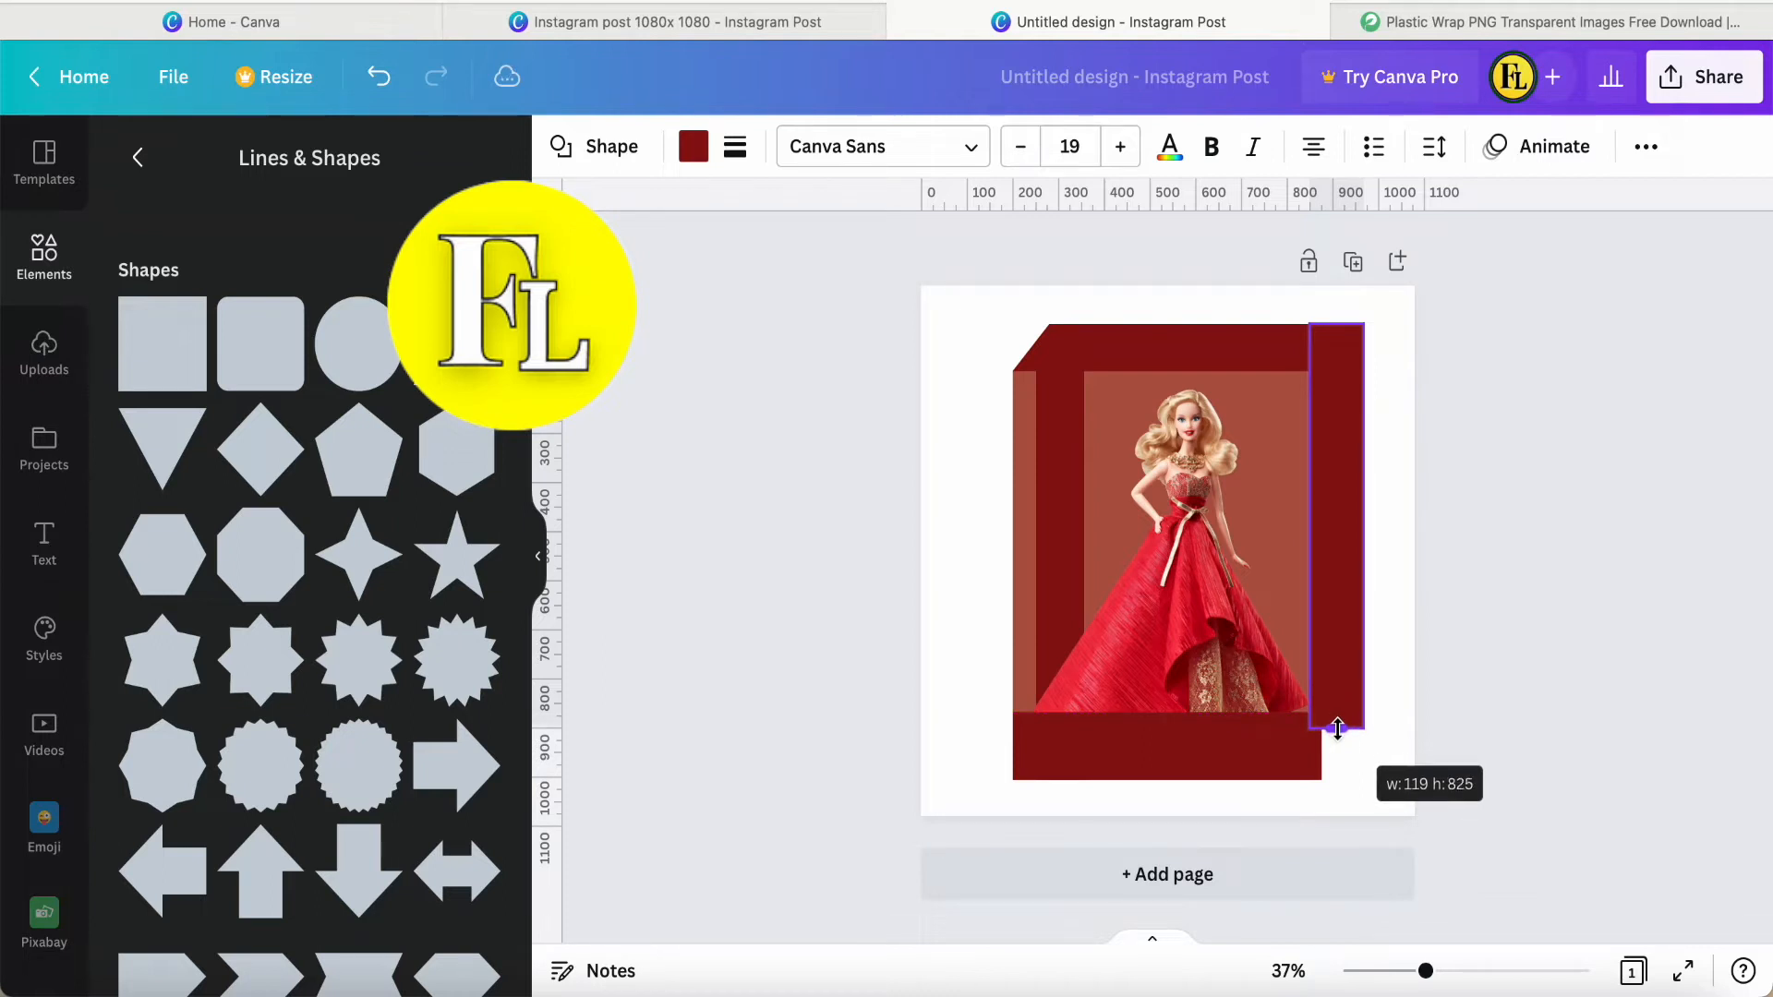
pyautogui.moveTo(1338, 731); pyautogui.dragTo(1337, 725)
pyautogui.click(1492, 732)
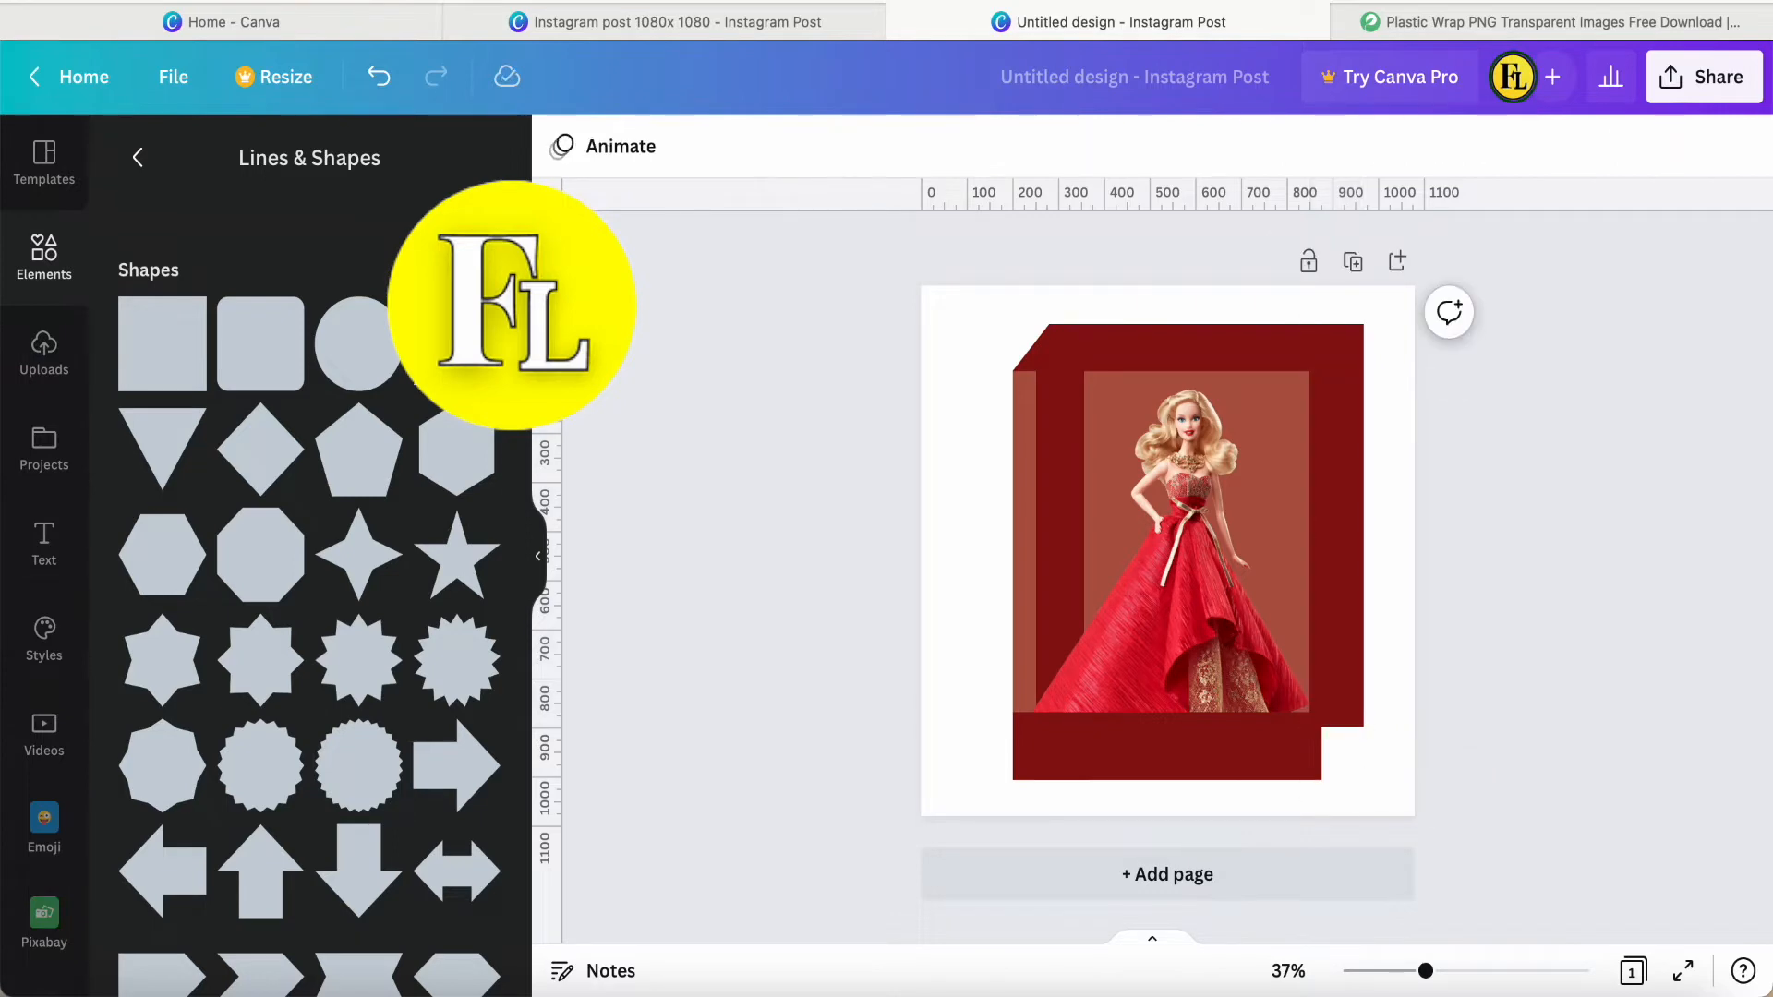
# Add another square, tilt it and shrink it to about 132 by 147 to fill the notch as a diagonal lower-right box corner.
pyautogui.click(161, 369)
pyautogui.moveTo(1160, 574); pyautogui.dragTo(1276, 698)
pyautogui.moveTo(1273, 825); pyautogui.dragTo(1205, 792)
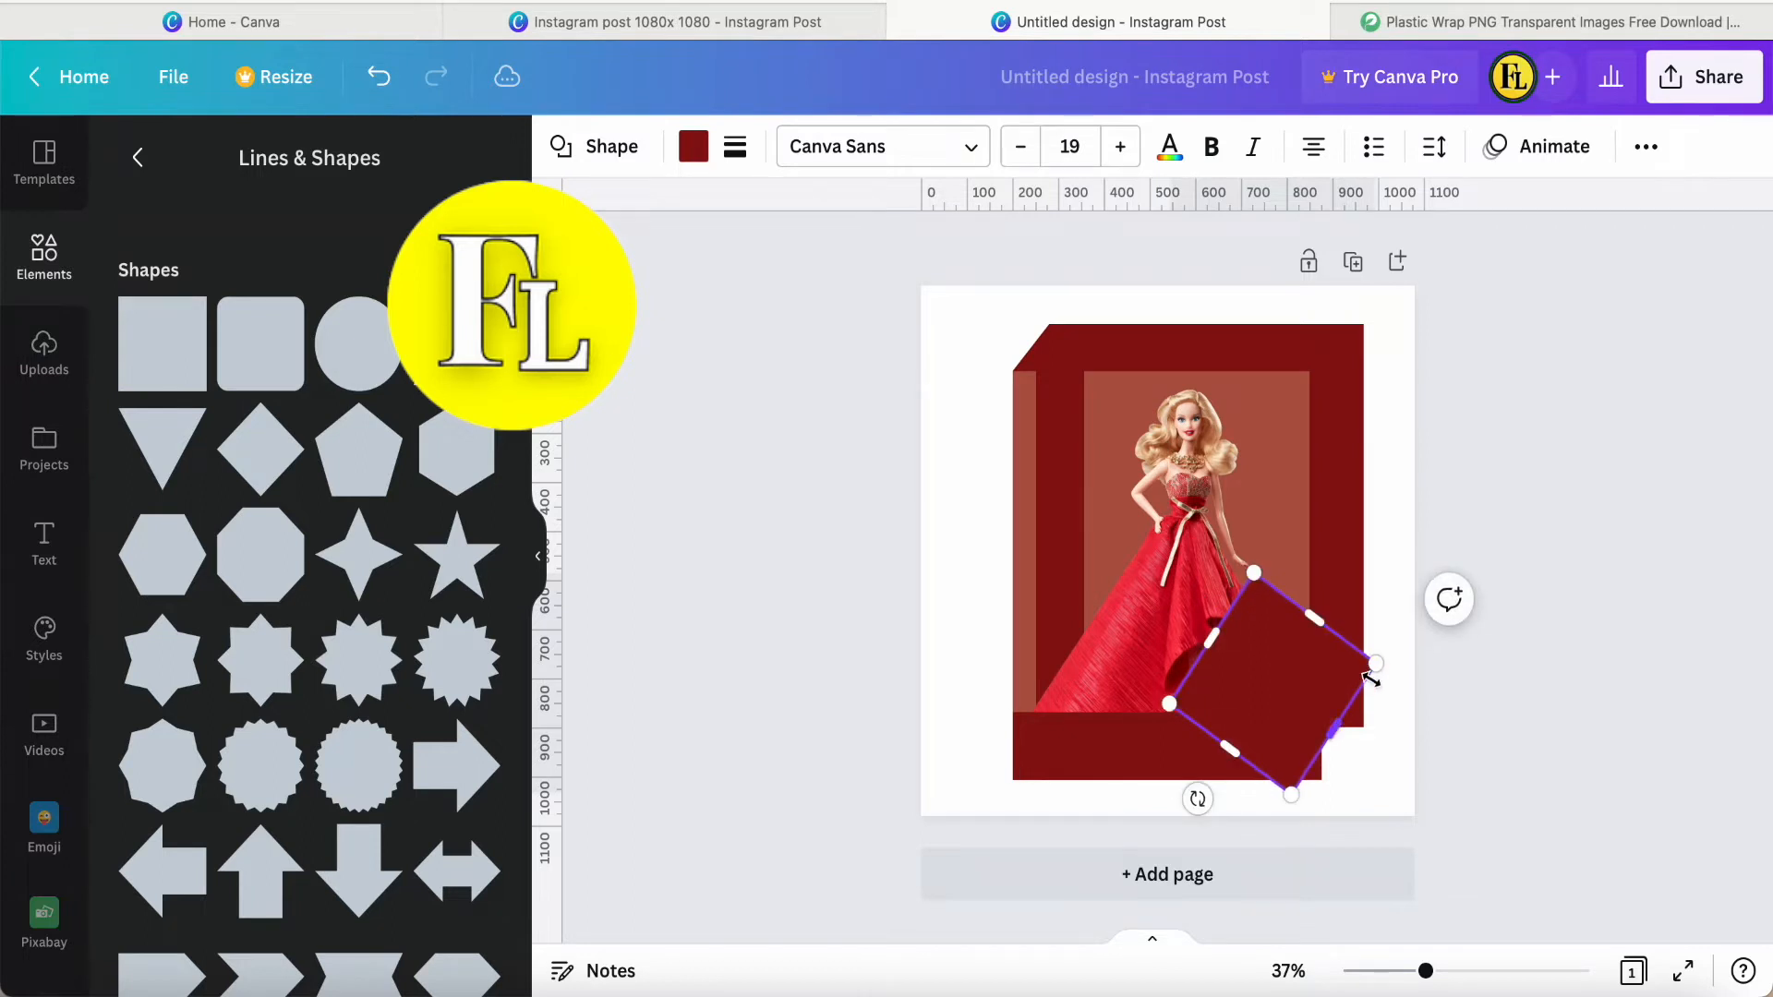
pyautogui.moveTo(1376, 664); pyautogui.dragTo(1276, 809)
pyautogui.moveTo(1292, 737); pyautogui.dragTo(1291, 700)
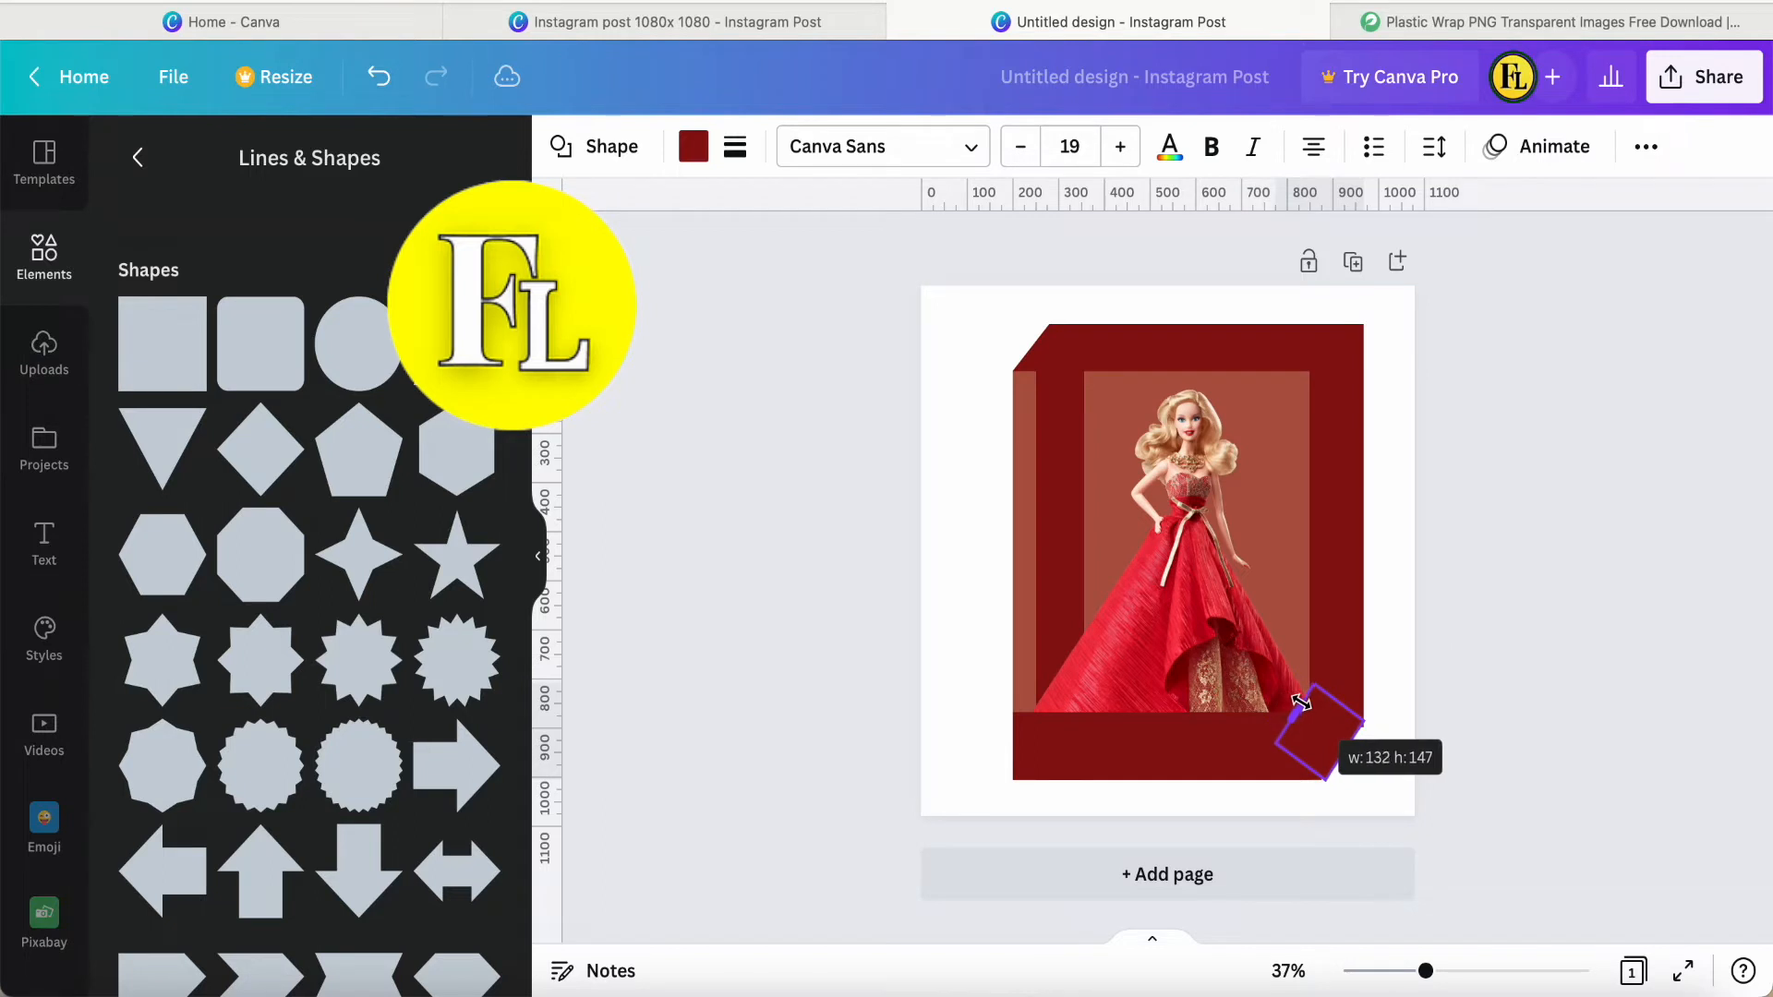
pyautogui.moveTo(1302, 701); pyautogui.dragTo(1304, 704)
pyautogui.click(1376, 767)
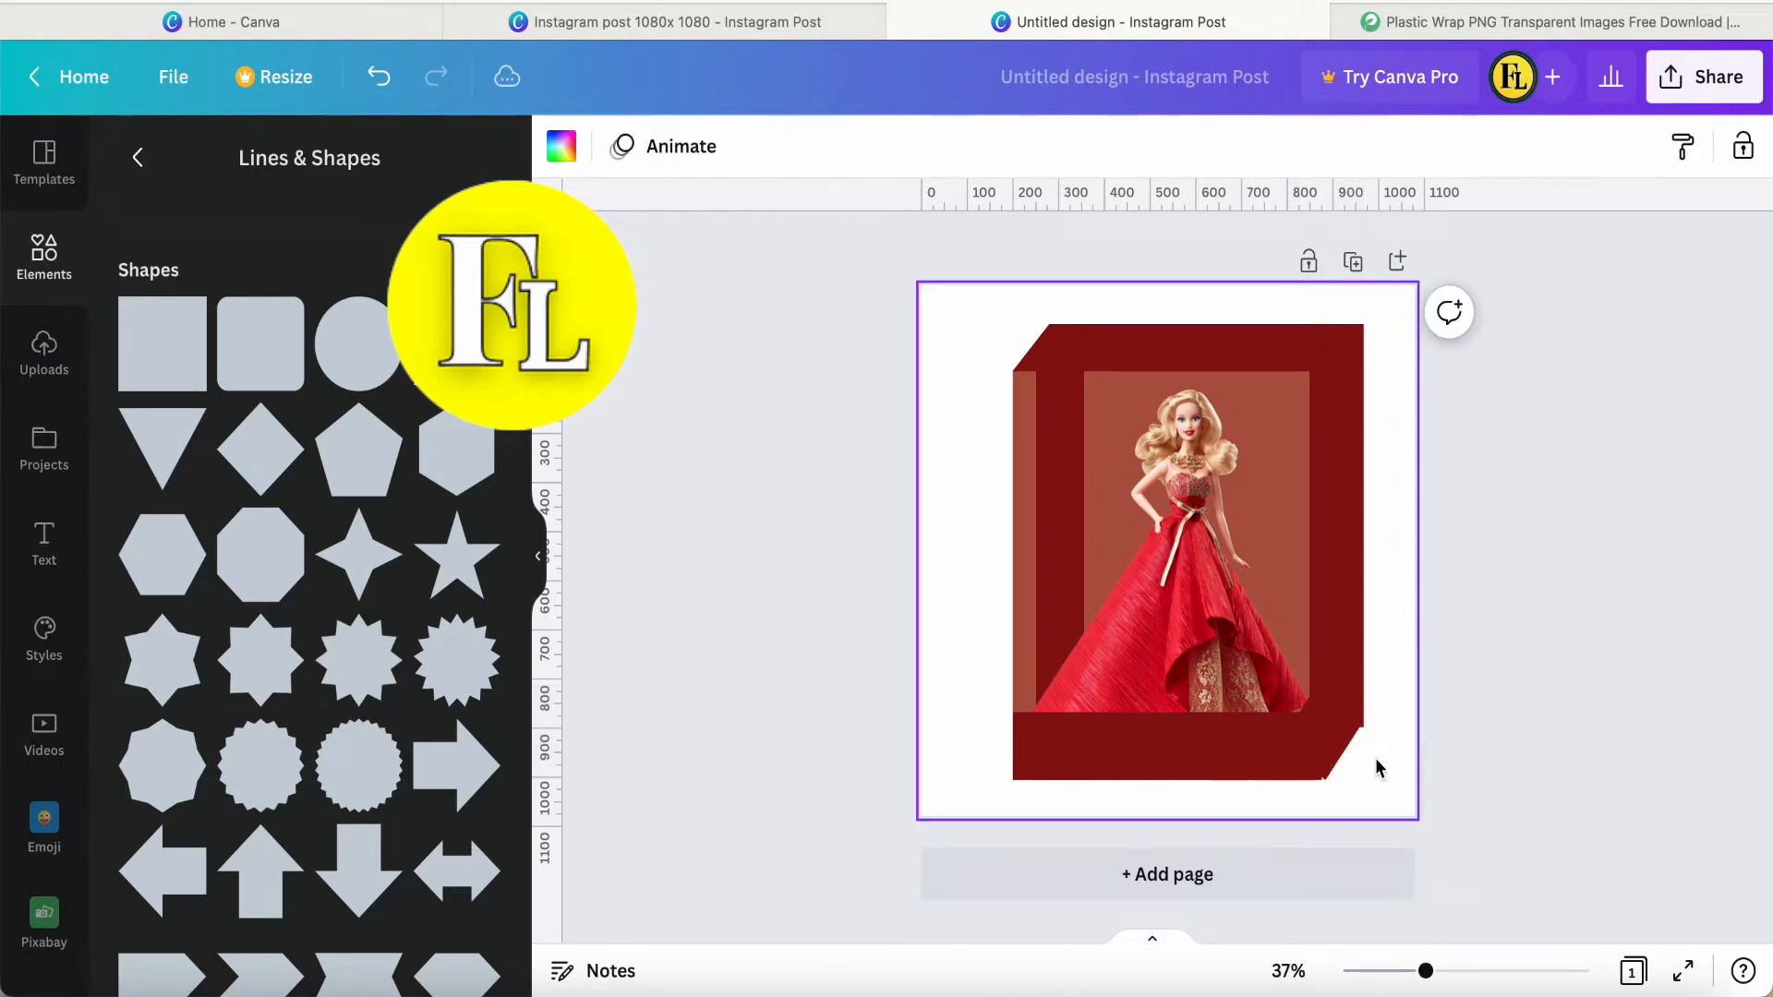
# Fine-tune the tilted square's size and angle and trim the base strip's right end for a clean diagonal corner.
pyautogui.scroll(3, 1377, 767)
pyautogui.scroll(1, 1388, 762)
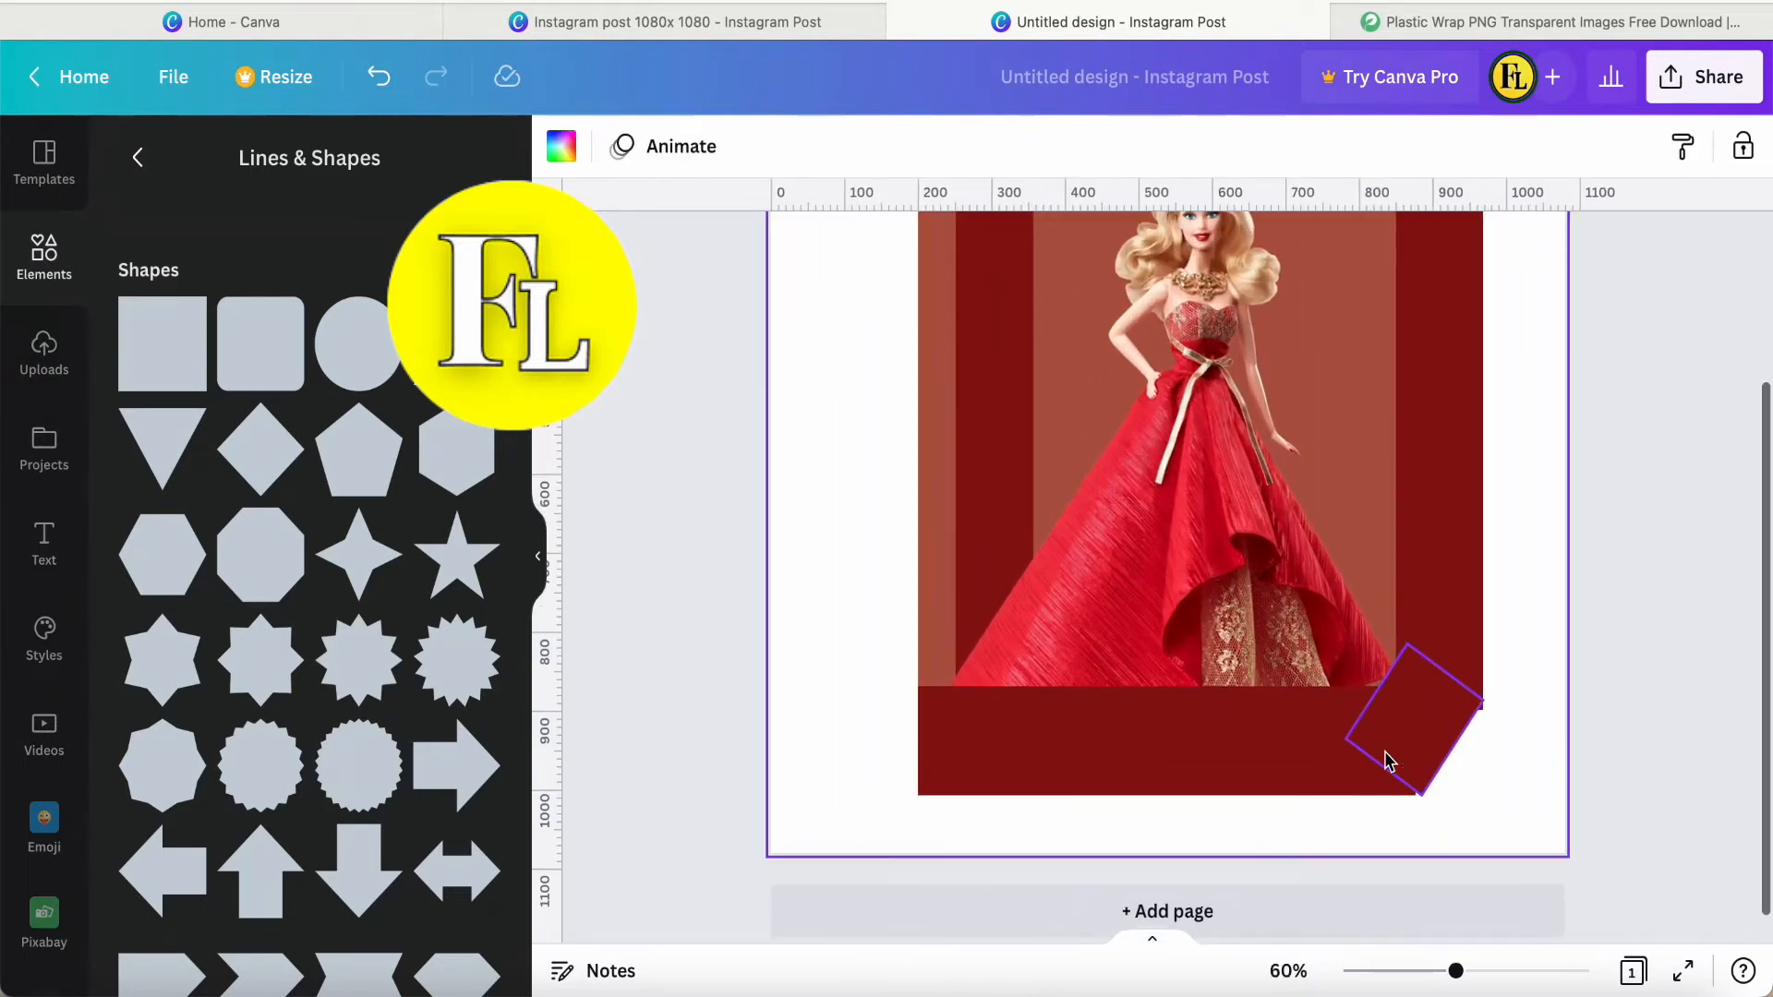
pyautogui.click(1386, 766)
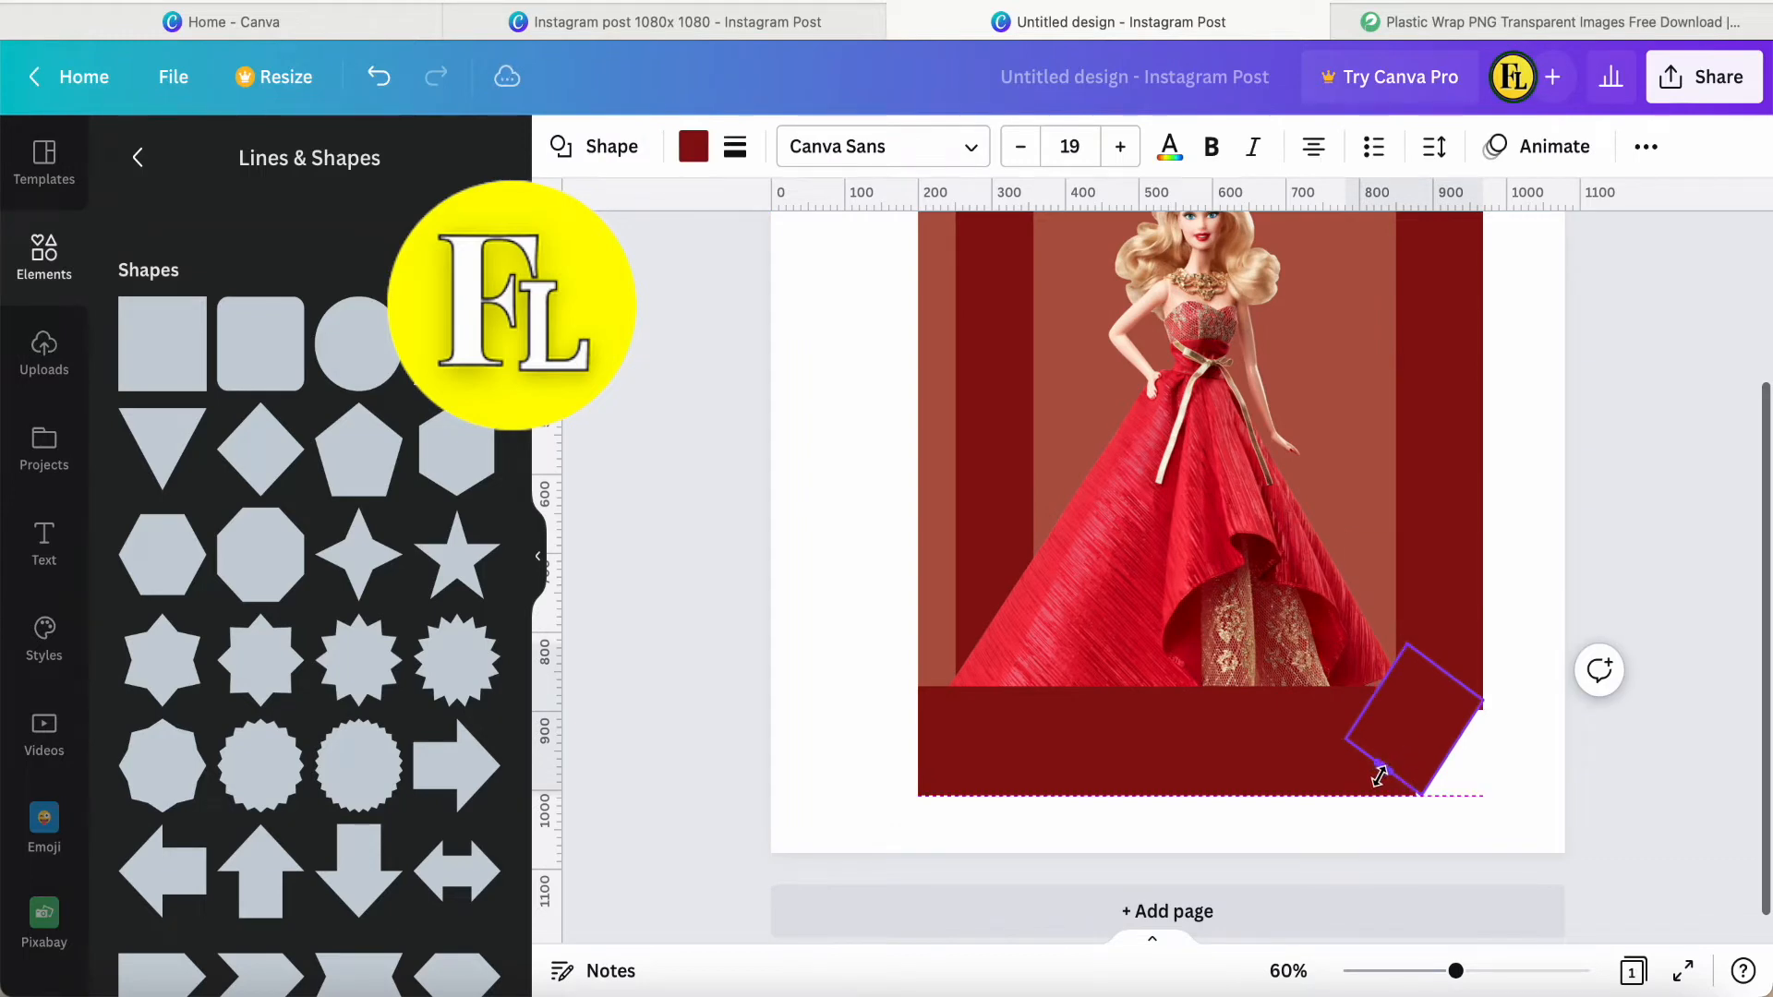
pyautogui.moveTo(1350, 818); pyautogui.dragTo(1340, 809)
pyautogui.click(1498, 817)
pyautogui.click(1432, 743)
pyautogui.click(1305, 759)
pyautogui.moveTo(1413, 741); pyautogui.dragTo(1408, 741)
pyautogui.click(1478, 822)
pyautogui.scroll(-3, 1478, 823)
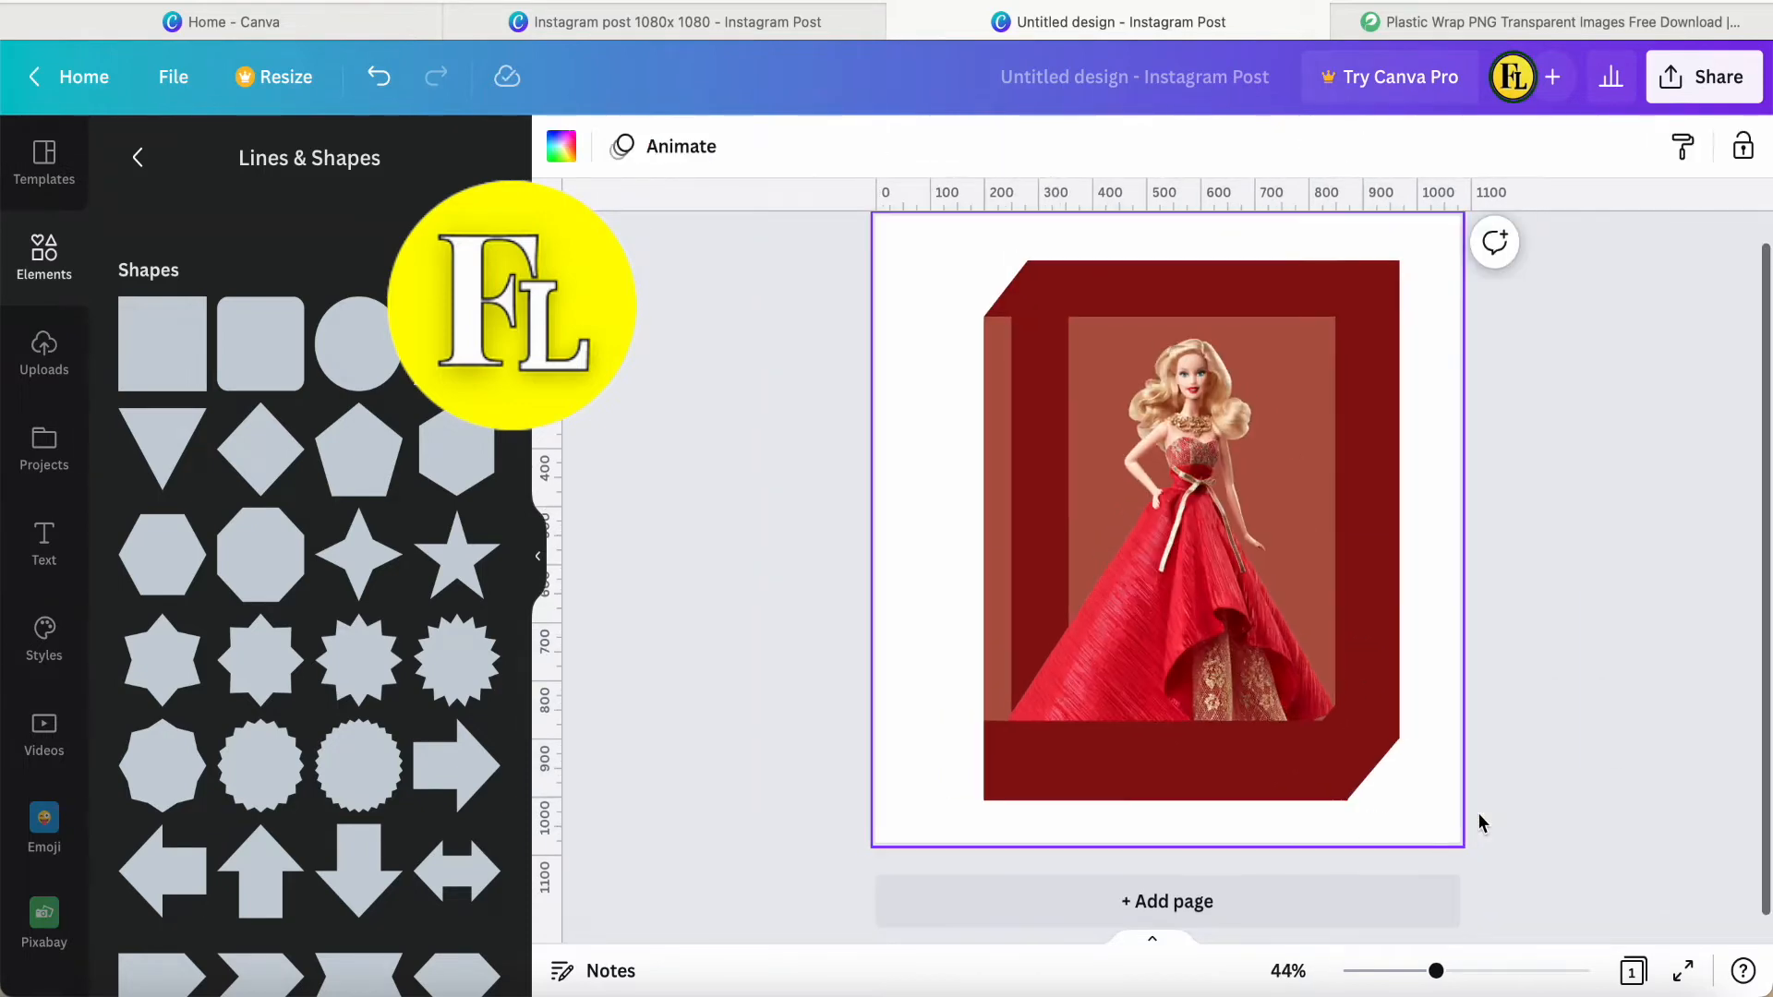
# Add a right-triangle frame and enlarge it, aligning it with the brown rectangle's right edge and the bottom of the base.
pyautogui.click(42, 256)
pyautogui.scroll(-10, 289, 674)
pyautogui.click(478, 402)
pyautogui.scroll(-5, 345, 716)
pyautogui.moveTo(447, 730); pyautogui.dragTo(1230, 667)
pyautogui.moveTo(1037, 481); pyautogui.dragTo(1120, 569)
pyautogui.moveTo(1284, 724); pyautogui.dragTo(1286, 726)
pyautogui.click(1411, 802)
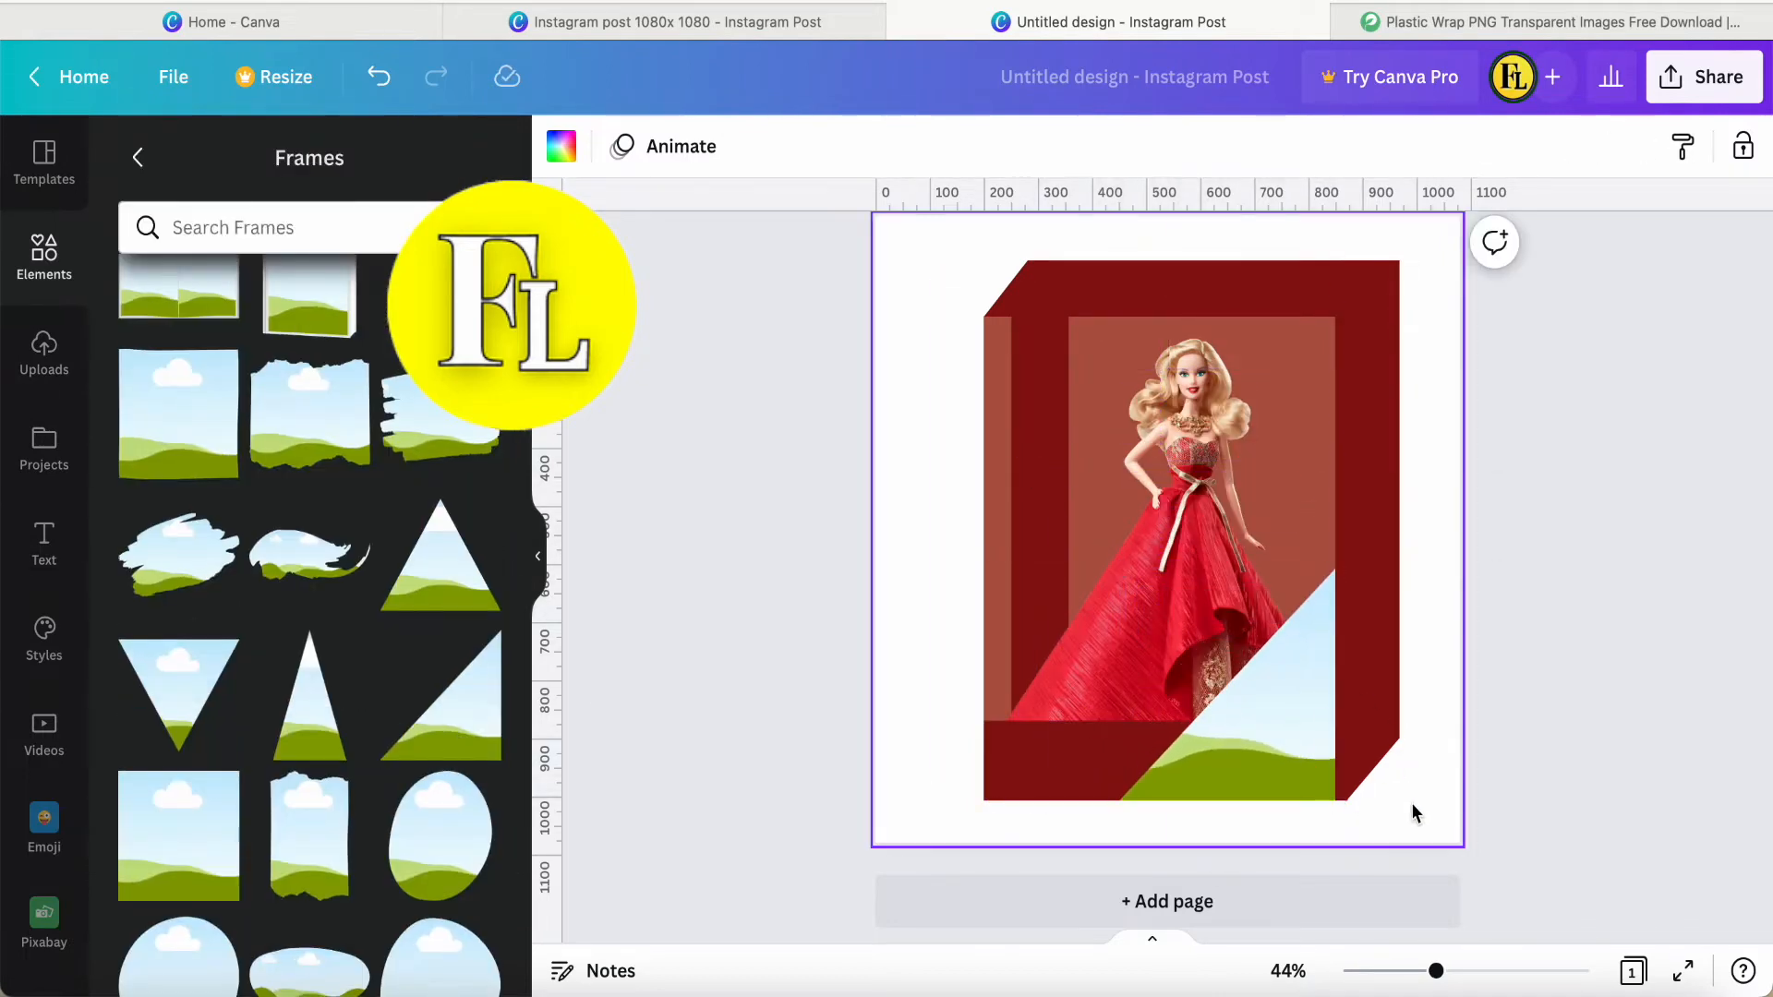
# Readjust the tilted square and base strip so the diagonal corner starts at the triangle frame's lower-right tip.
pyautogui.click(1363, 756)
pyautogui.press('Up')
pyautogui.click(1434, 811)
pyautogui.click(1283, 755)
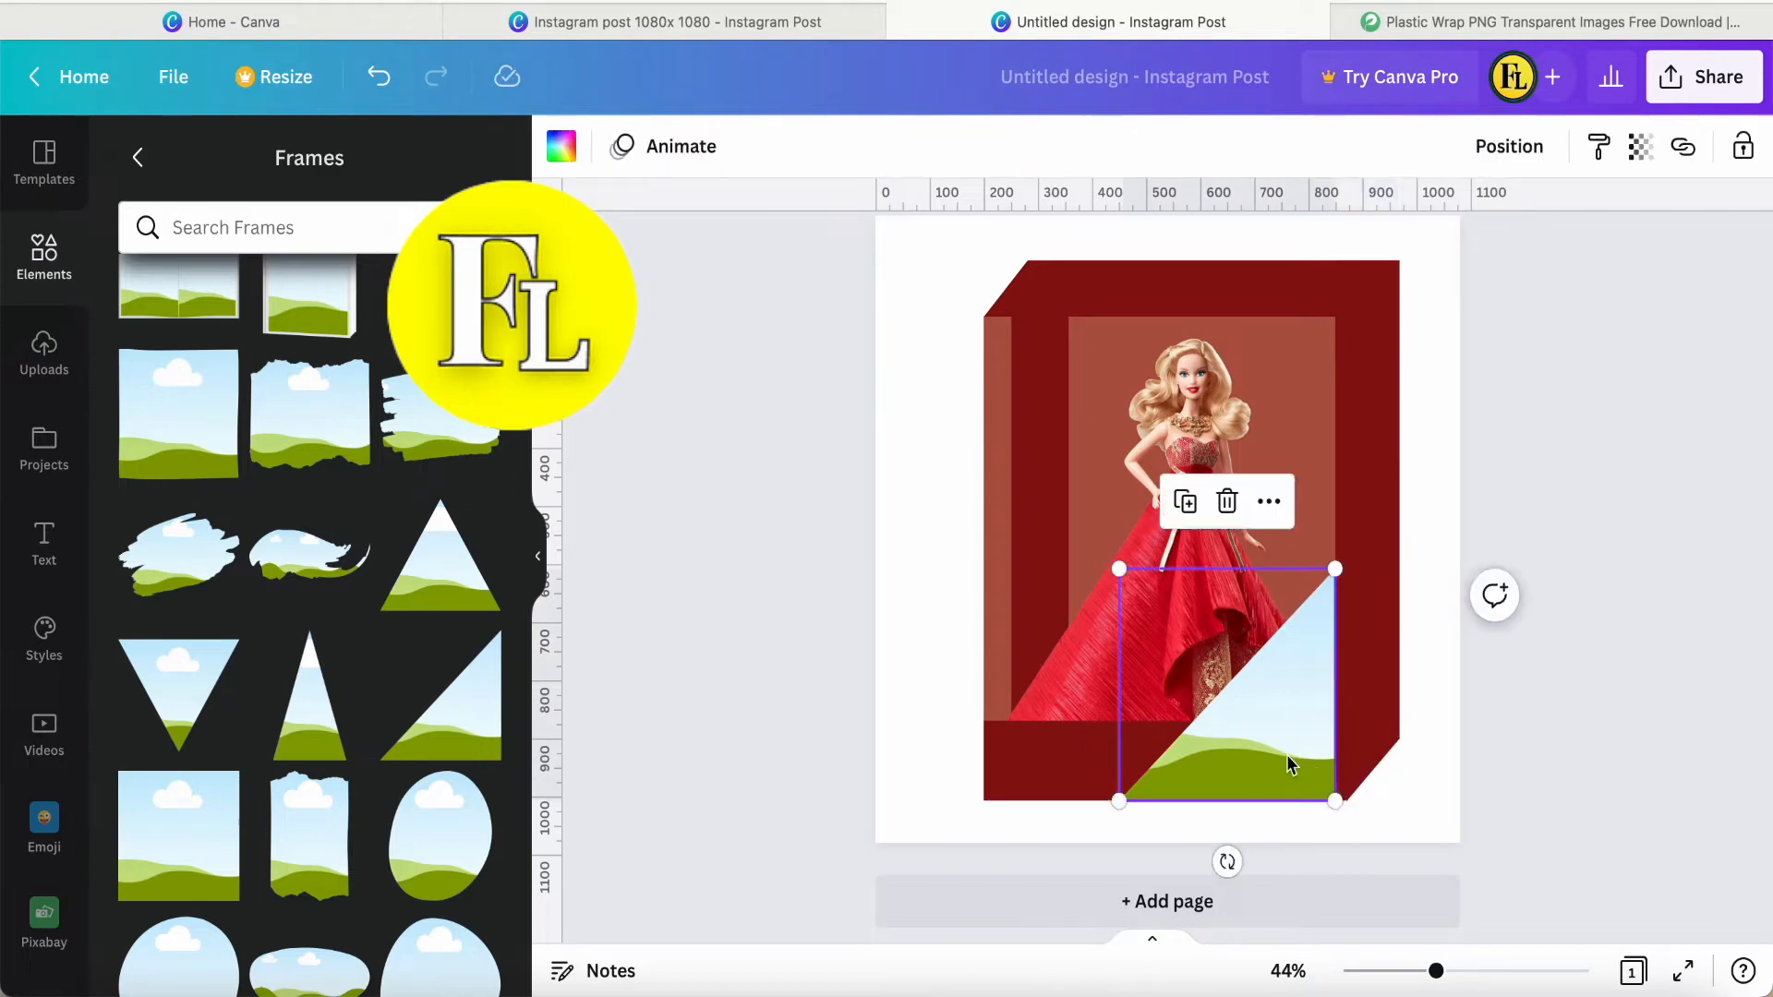
pyautogui.click(1323, 779)
pyautogui.moveTo(1267, 806); pyautogui.dragTo(1260, 795)
pyautogui.click(1344, 746)
pyautogui.moveTo(1348, 761); pyautogui.dragTo(1314, 784)
pyautogui.click(1347, 755)
pyautogui.click(1427, 813)
pyautogui.click(1429, 820)
pyautogui.click(1353, 779)
pyautogui.click(1415, 801)
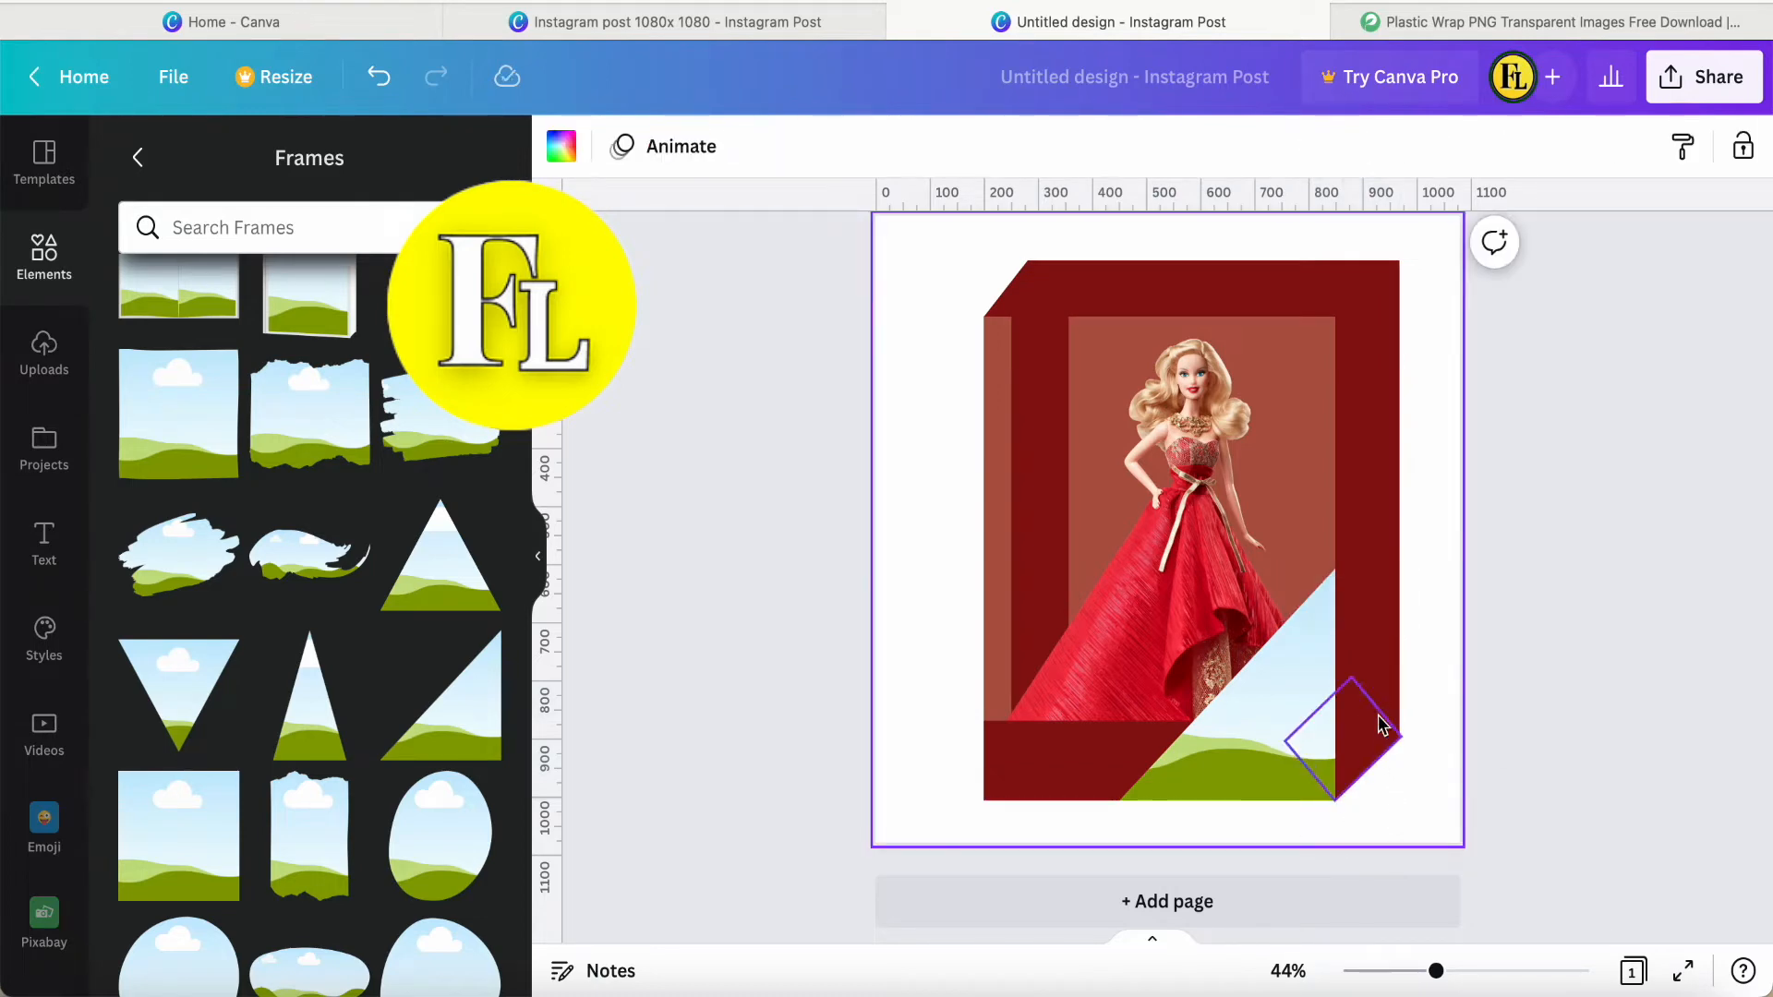
# Trim the tilted square slightly so its outer tip lines up with the right strip's outer edge.
pyautogui.click(1369, 683)
pyautogui.click(1421, 752)
pyautogui.click(1372, 762)
pyautogui.moveTo(1401, 739); pyautogui.dragTo(1399, 738)
pyautogui.click(1422, 780)
# Fill the triangle frame with the box's dark red.
pyautogui.click(1298, 738)
pyautogui.click(565, 152)
pyautogui.click(210, 284)
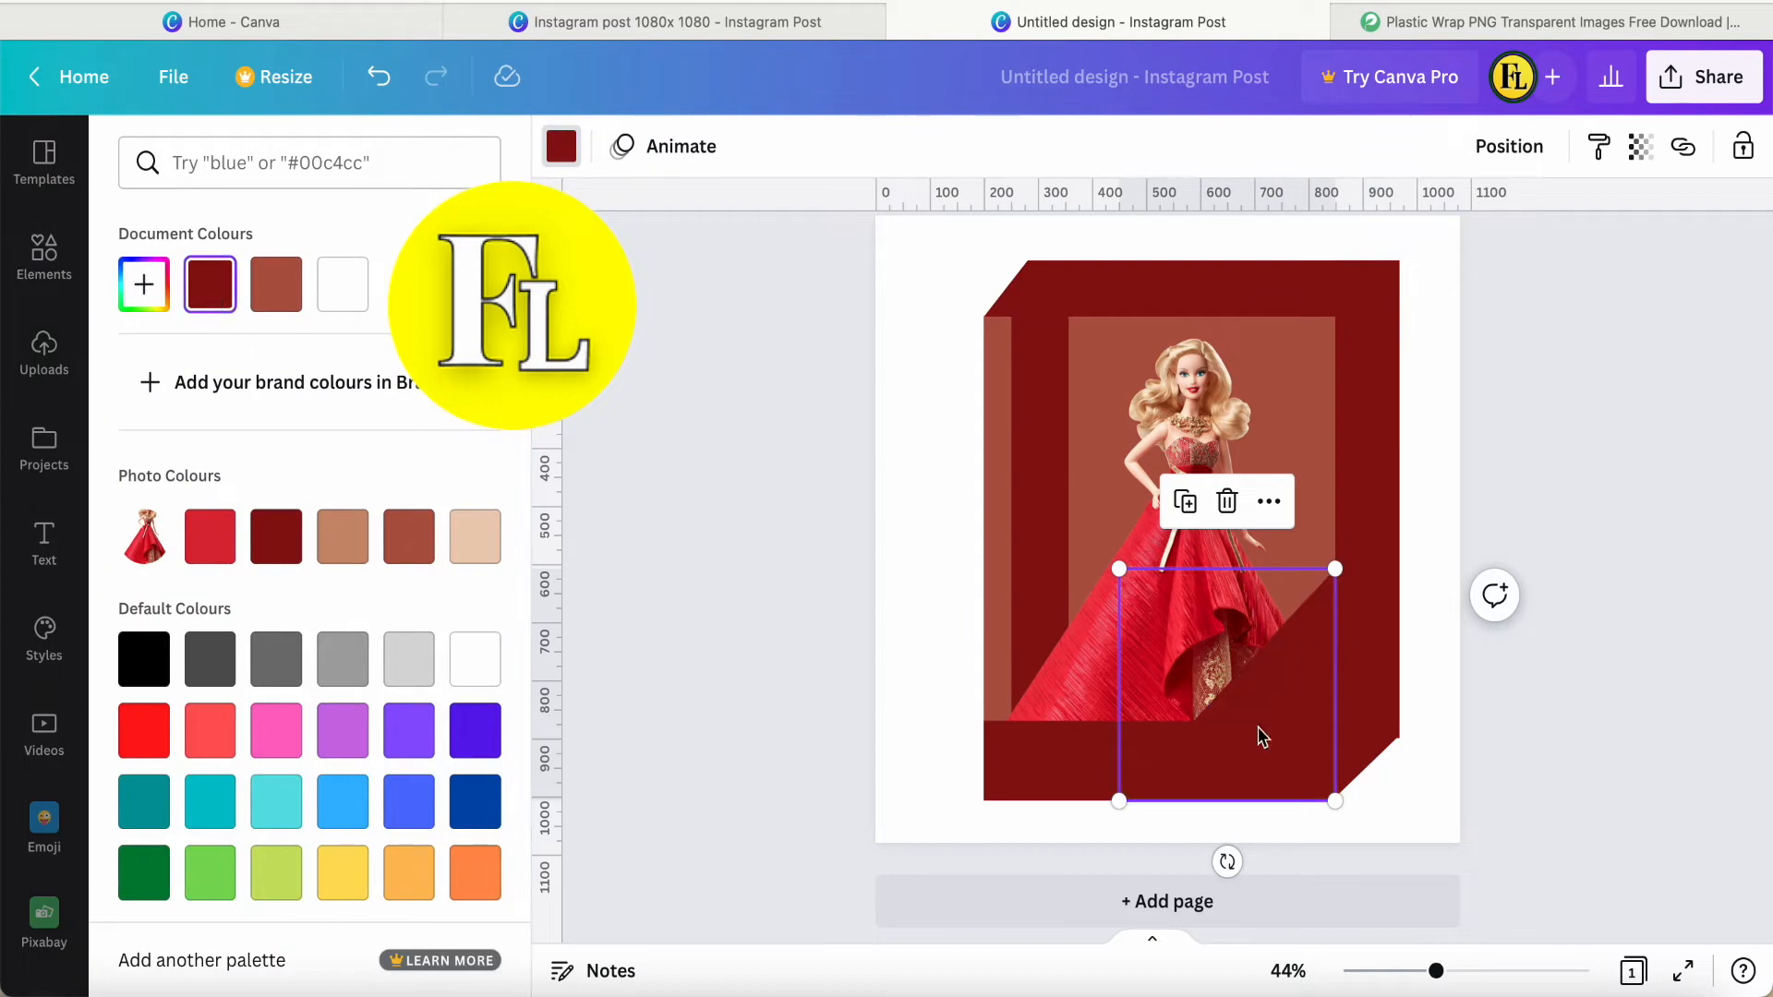
pyautogui.click(831, 634)
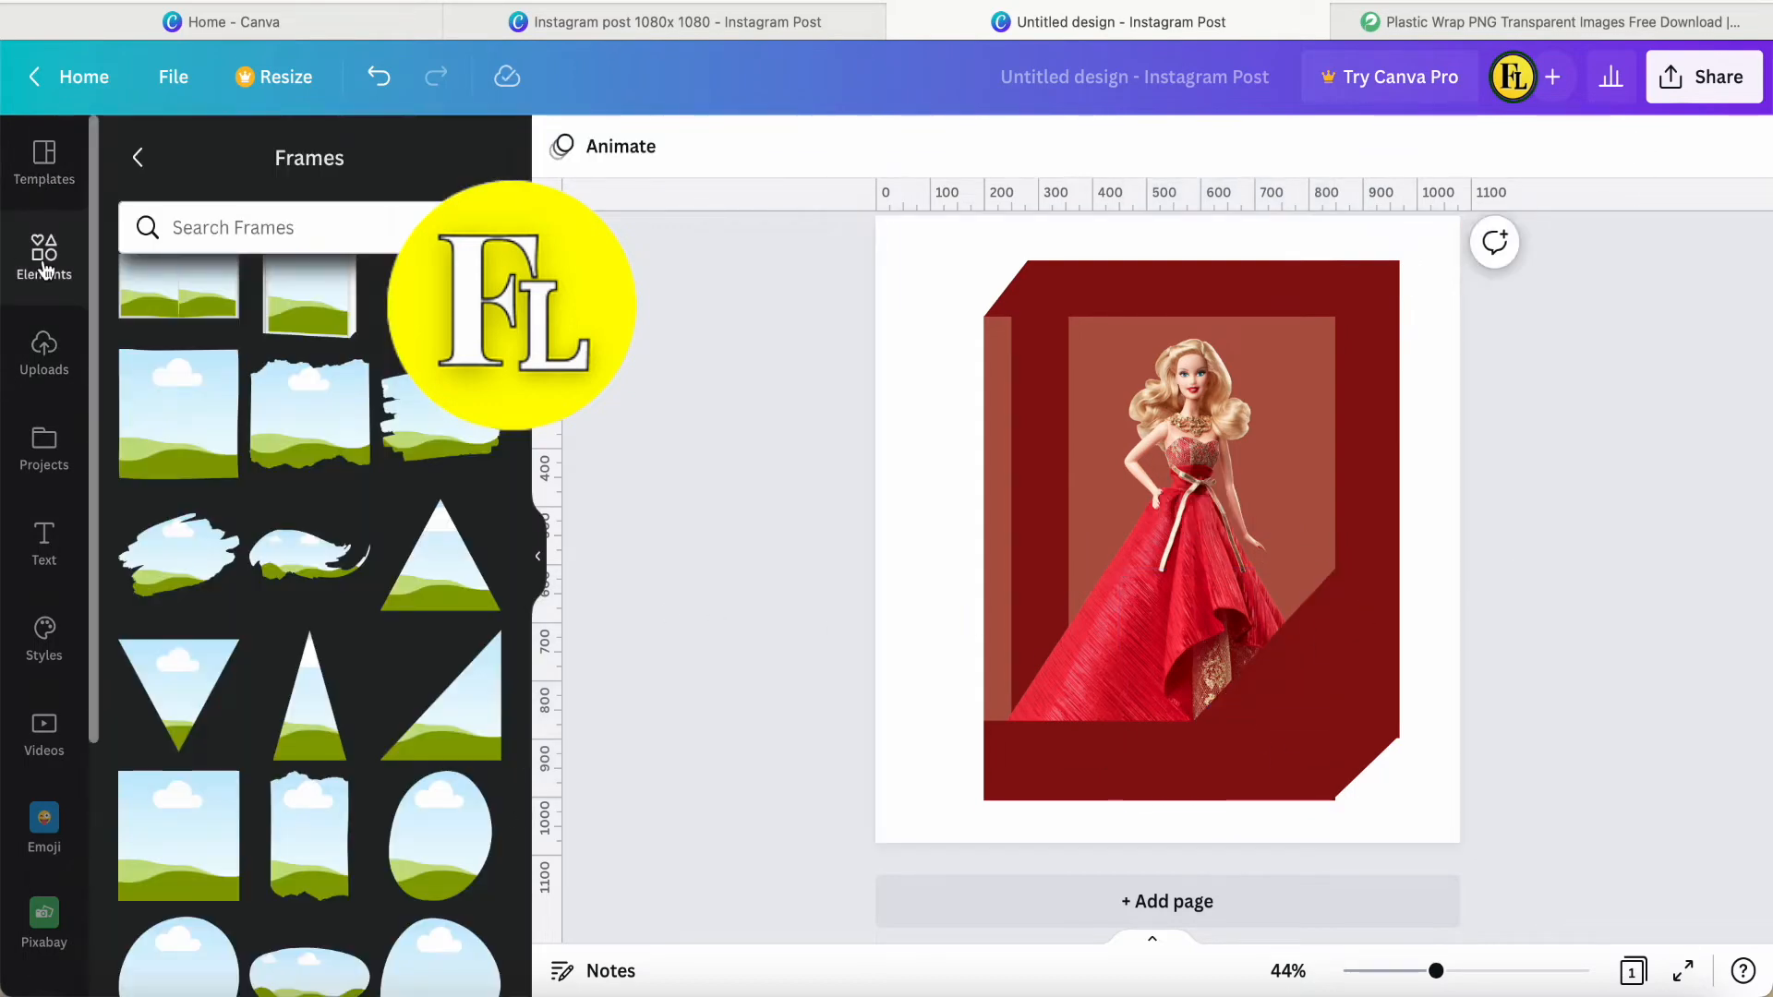
# Add a line, colour it the box's brown and stretch it across the full top edge of the brown rectangle.
pyautogui.click(44, 251)
pyautogui.click(298, 560)
pyautogui.click(561, 146)
pyautogui.click(343, 284)
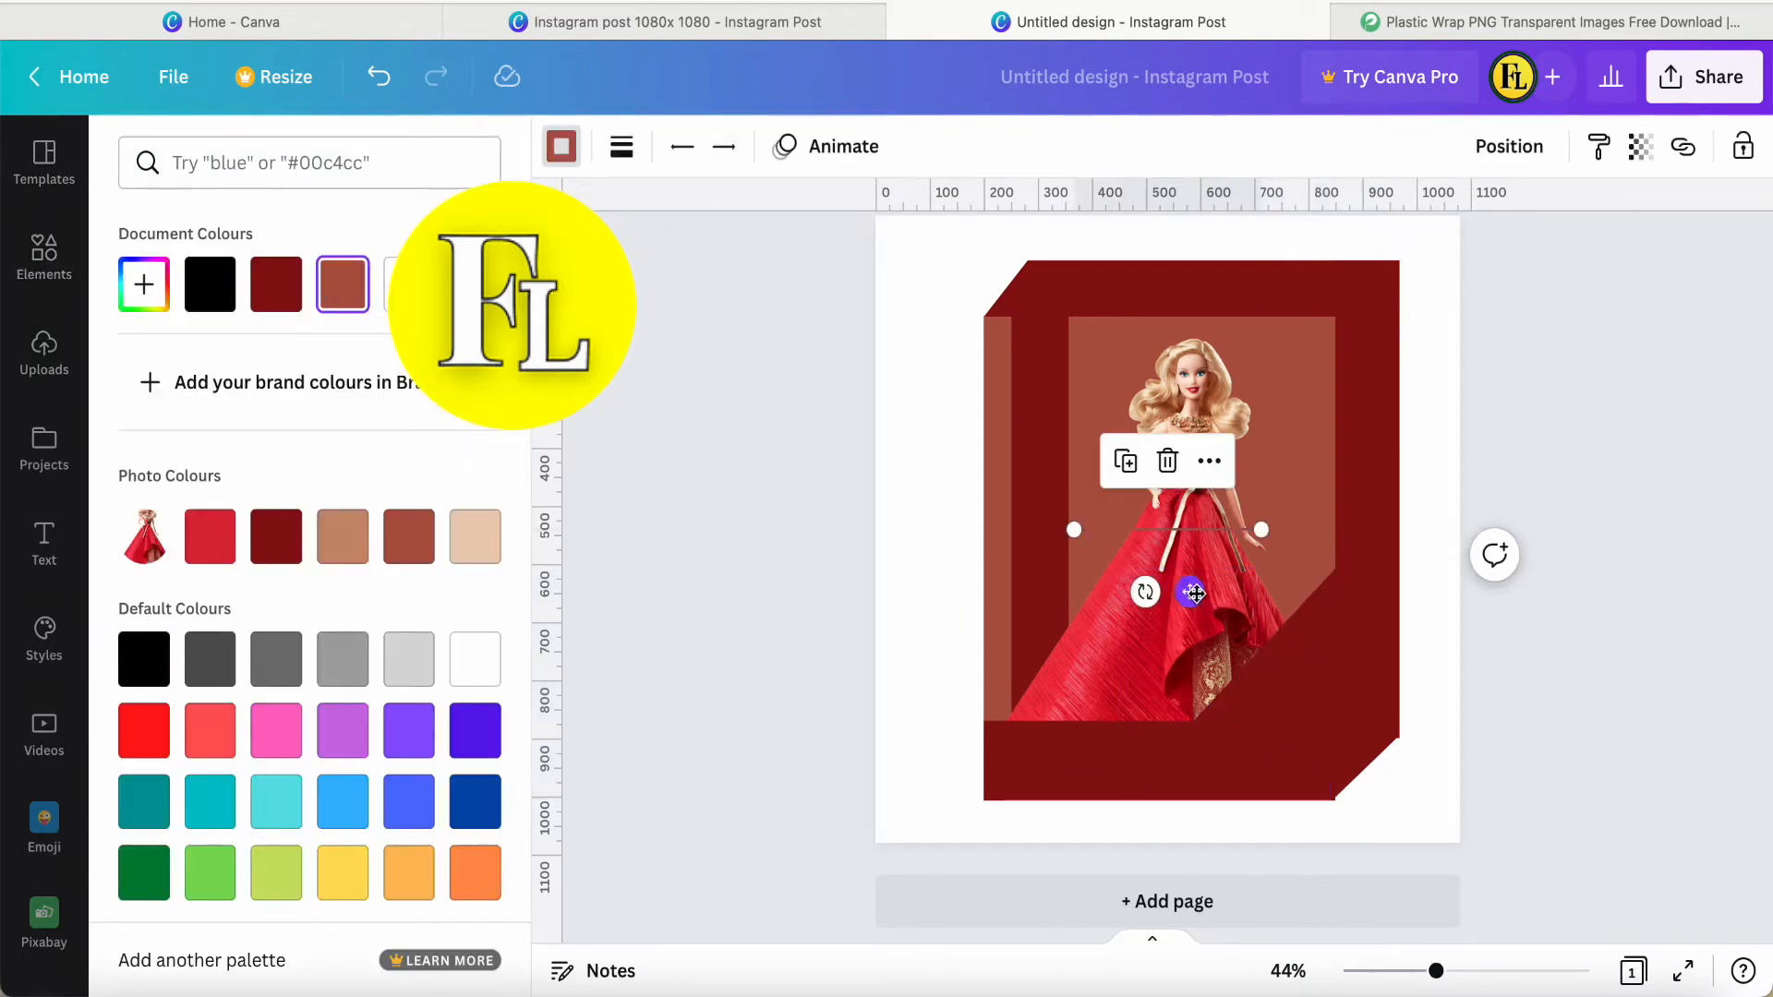
pyautogui.moveTo(1191, 591); pyautogui.dragTo(1112, 384)
pyautogui.click(621, 146)
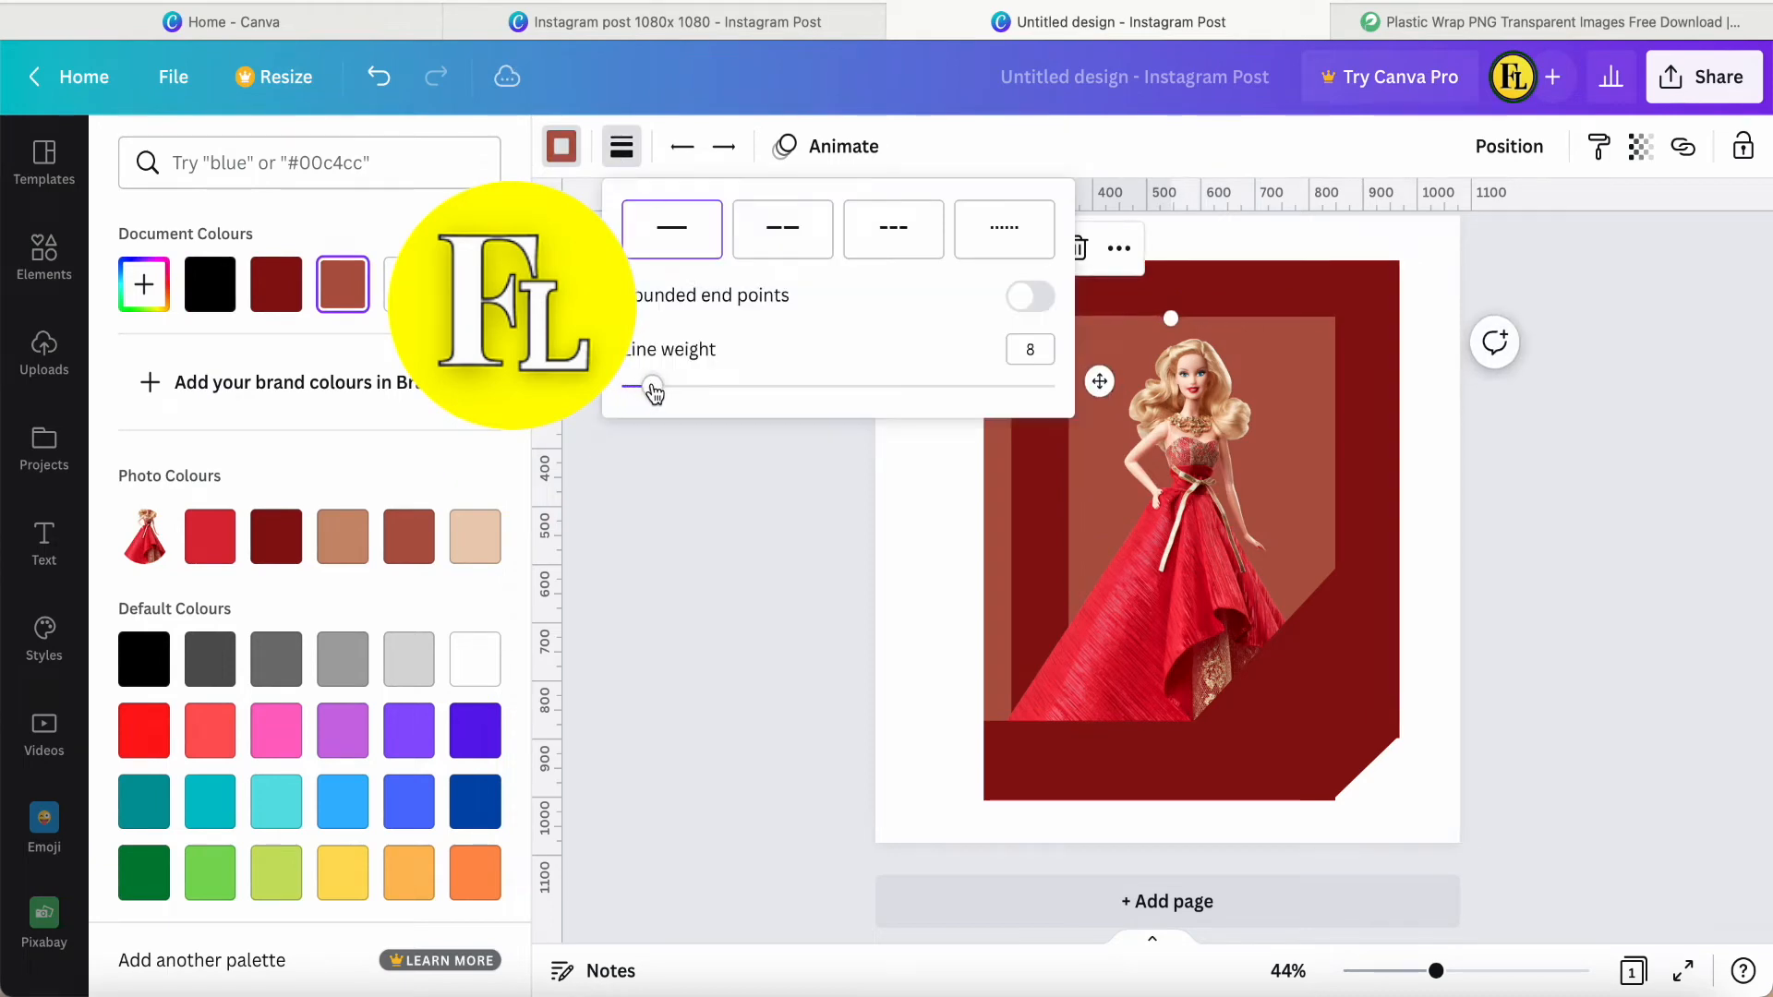
pyautogui.click(750, 472)
pyautogui.moveTo(1171, 318); pyautogui.dragTo(1335, 318)
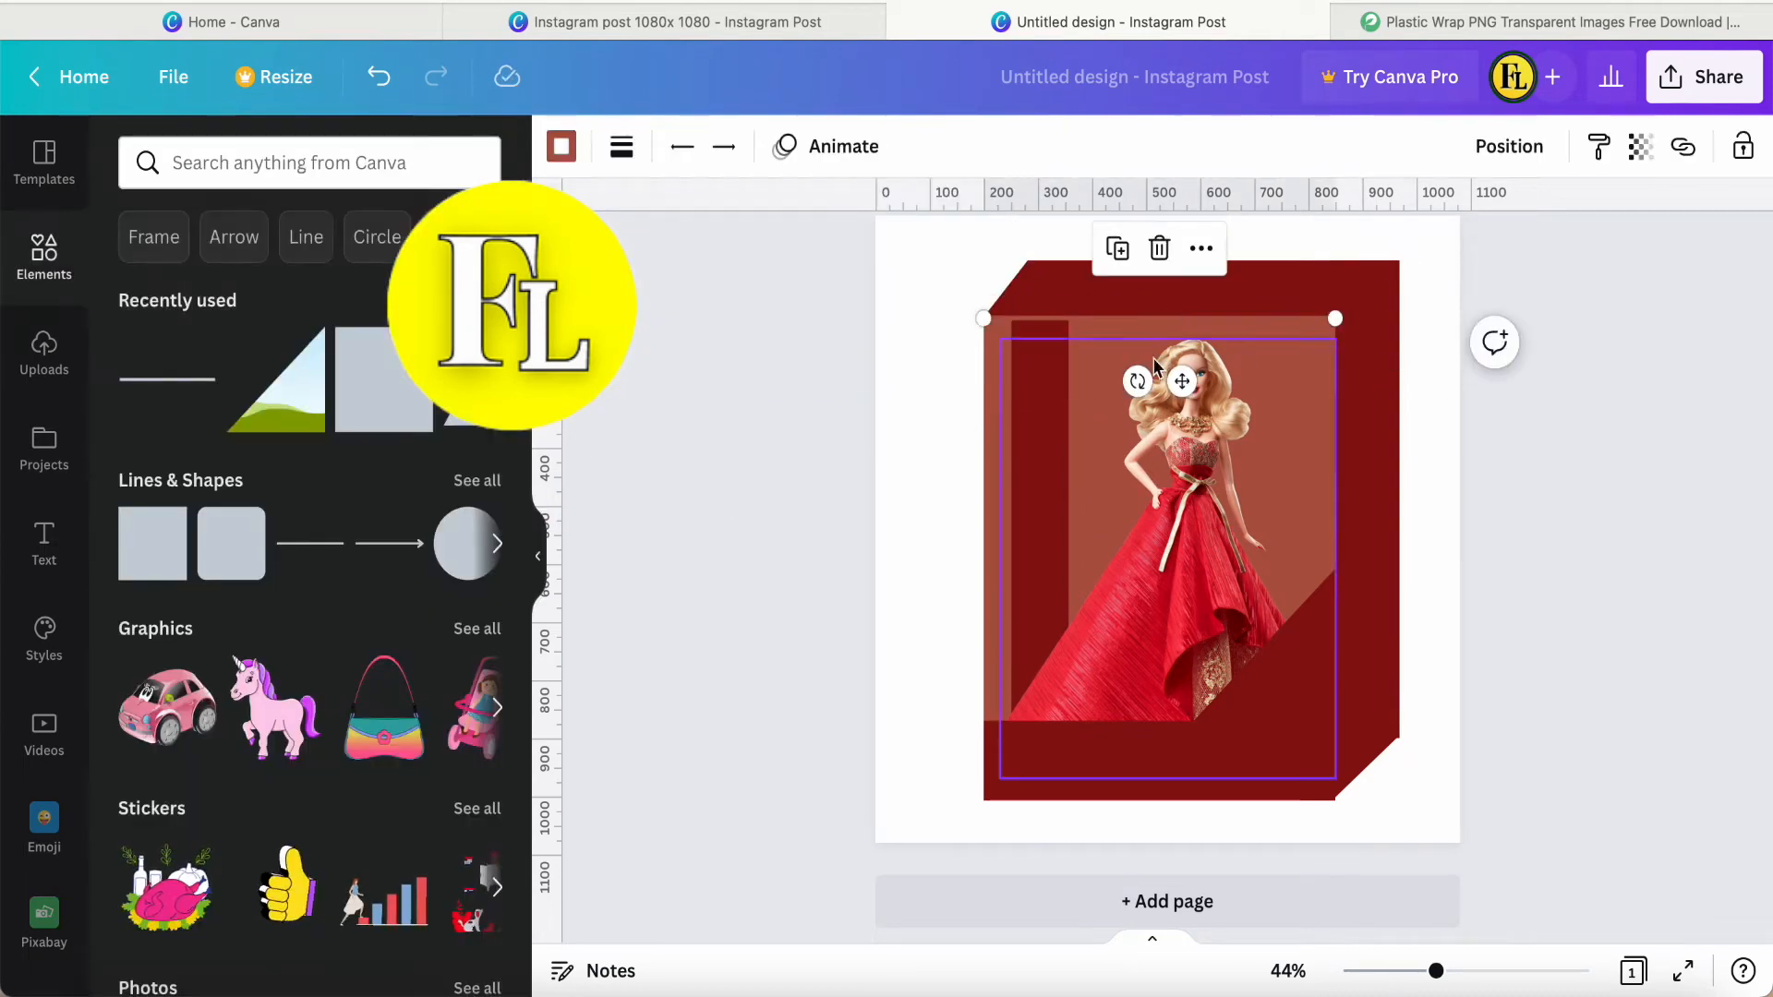
# Duplicate the brown line and align the copy along the top edge of the lid.
pyautogui.click(1200, 248)
pyautogui.click(836, 500)
pyautogui.click(1118, 250)
pyautogui.moveTo(1211, 407); pyautogui.dragTo(1227, 320)
pyautogui.moveTo(1039, 261); pyautogui.dragTo(1031, 275)
# Place vertical line copies along the brown rectangle's right edge and the box's outer right edge, extending the outer one down to the diagonal corner.
pyautogui.moveTo(1449, 286); pyautogui.dragTo(1284, 518)
pyautogui.click(1169, 335)
pyautogui.moveTo(1158, 292); pyautogui.dragTo(1346, 491)
pyautogui.scroll(2, 1432, 514)
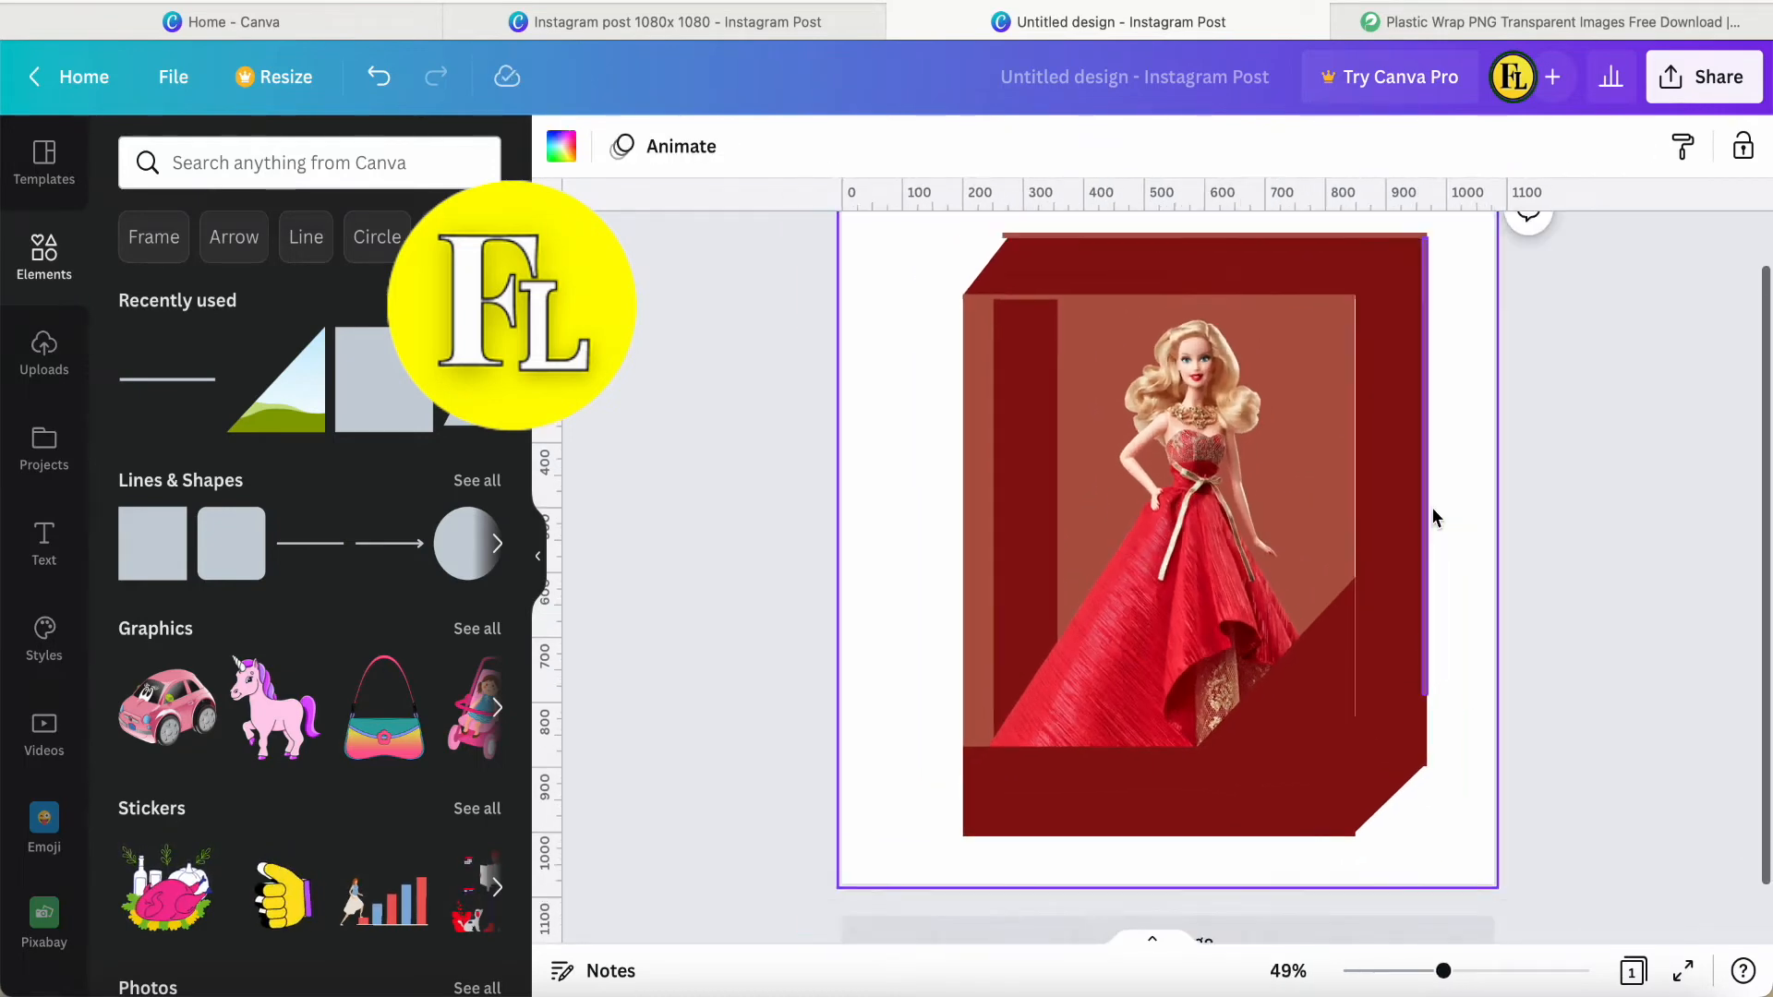
pyautogui.scroll(-3, 1432, 514)
pyautogui.moveTo(1367, 727); pyautogui.dragTo(1367, 727)
pyautogui.click(1376, 750)
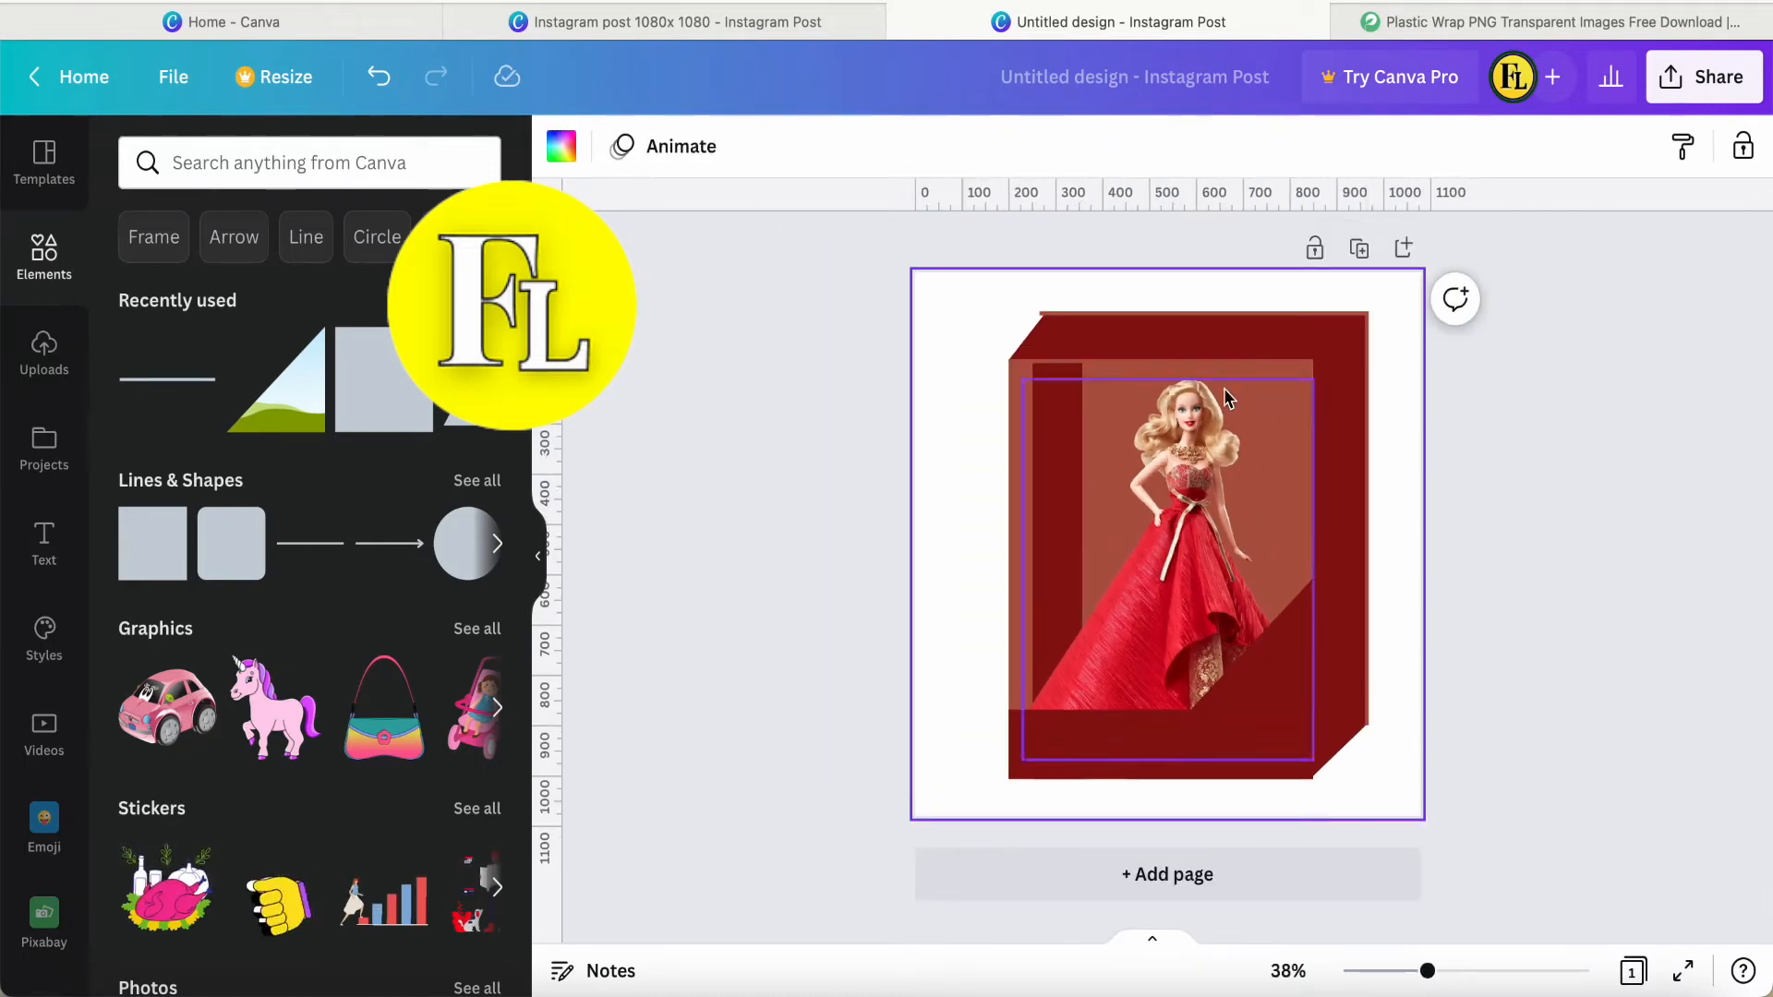
# Slant the lid's line between the front's upper-right corner and the box's outer corner, and align the vertical front-right line to the lower corner.
pyautogui.click(1129, 315)
pyautogui.moveTo(1043, 314); pyautogui.dragTo(1316, 364)
pyautogui.press('super+d')
pyautogui.click(1368, 397)
pyautogui.moveTo(1316, 552); pyautogui.dragTo(1258, 589)
pyautogui.moveTo(1316, 770); pyautogui.dragTo(1316, 777)
pyautogui.click(1373, 759)
# Duplicate the slanted line and place the copy along the box's lower-right diagonal edge.
pyautogui.click(1340, 342)
pyautogui.press('super+d')
pyautogui.moveTo(1401, 382); pyautogui.dragTo(1400, 780)
pyautogui.moveTo(1317, 768); pyautogui.dragTo(1320, 775)
pyautogui.click(1401, 695)
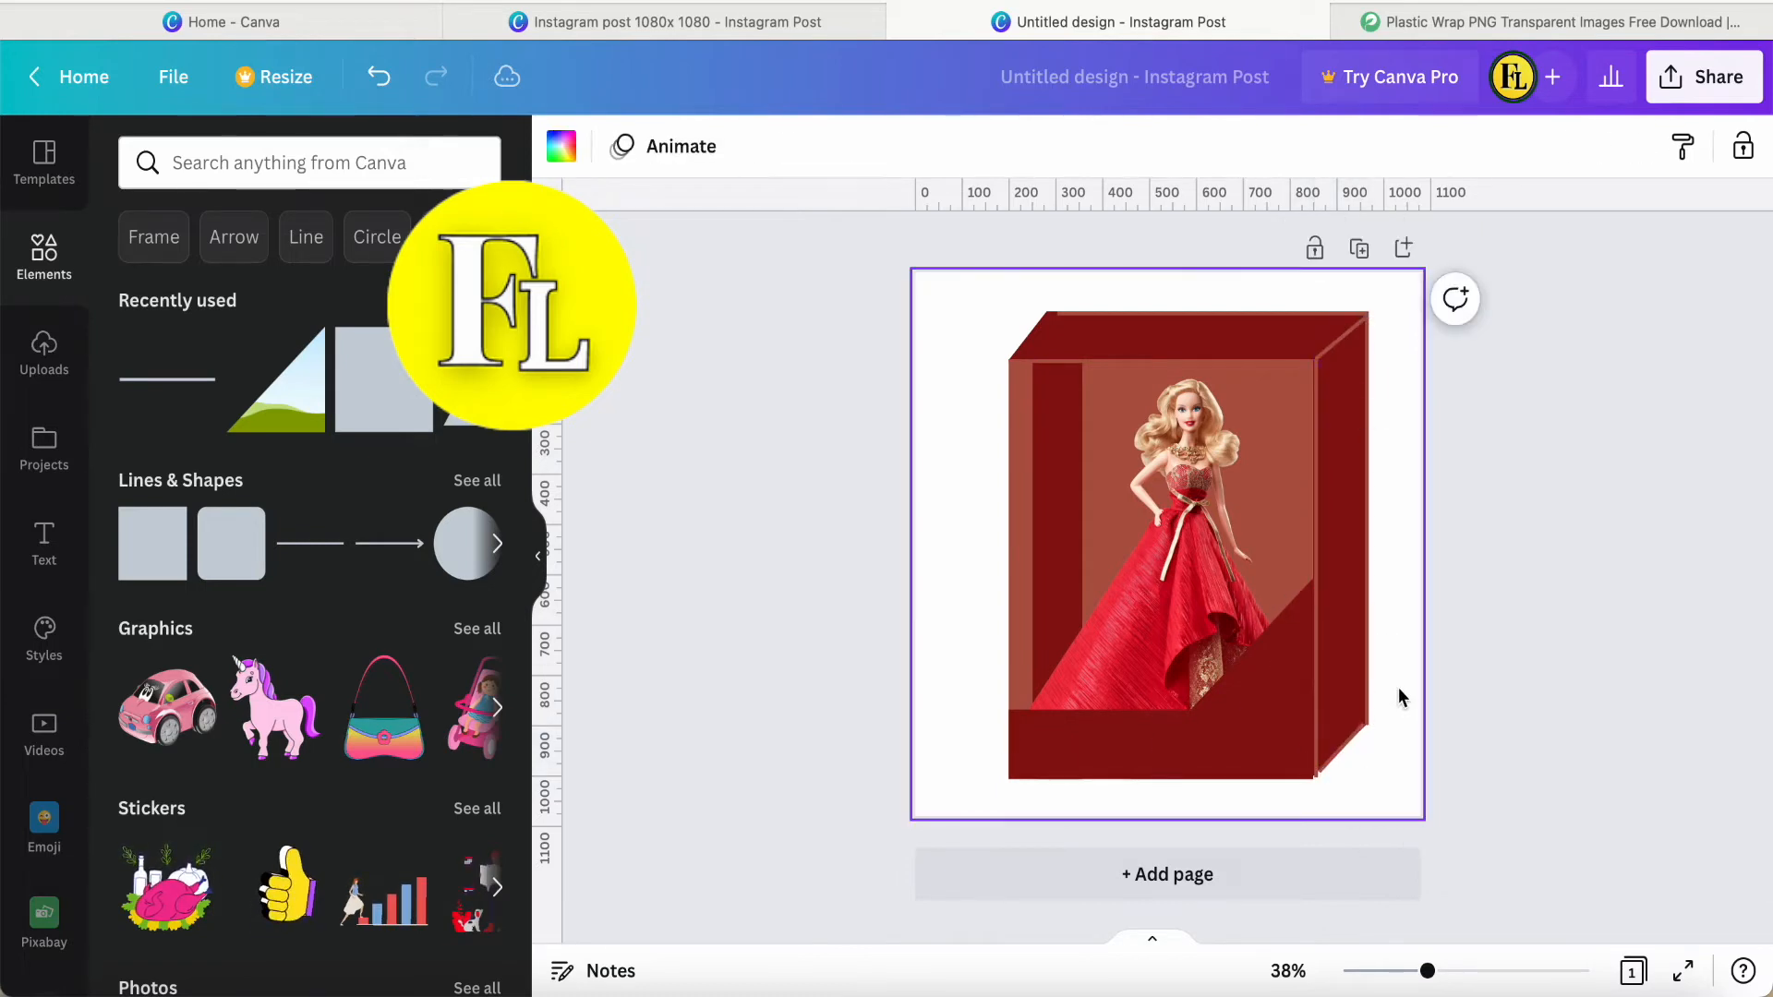
# Place a copy of the front's top line along the bottom edge of the box front.
pyautogui.click(1341, 750)
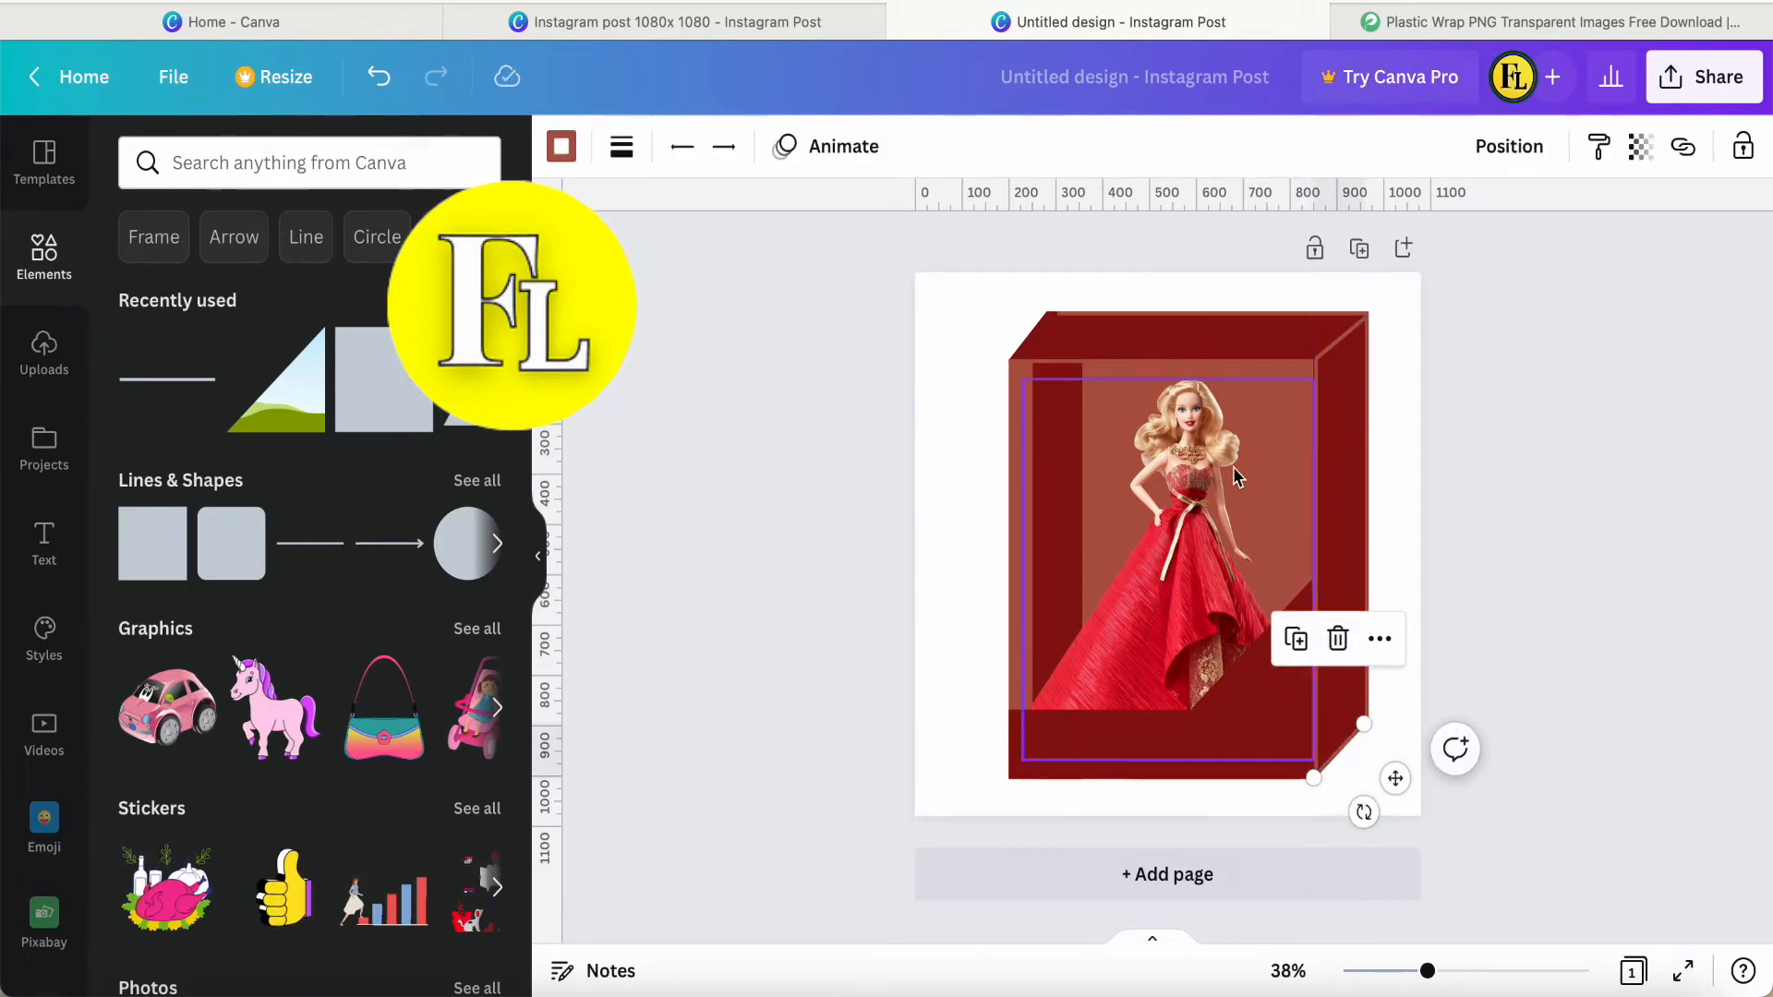
pyautogui.click(1165, 359)
pyautogui.click(1123, 297)
pyautogui.moveTo(1191, 433); pyautogui.dragTo(1183, 844)
# Place a vertical line copy along the box front's left edge and colour it dark red.
pyautogui.click(1316, 545)
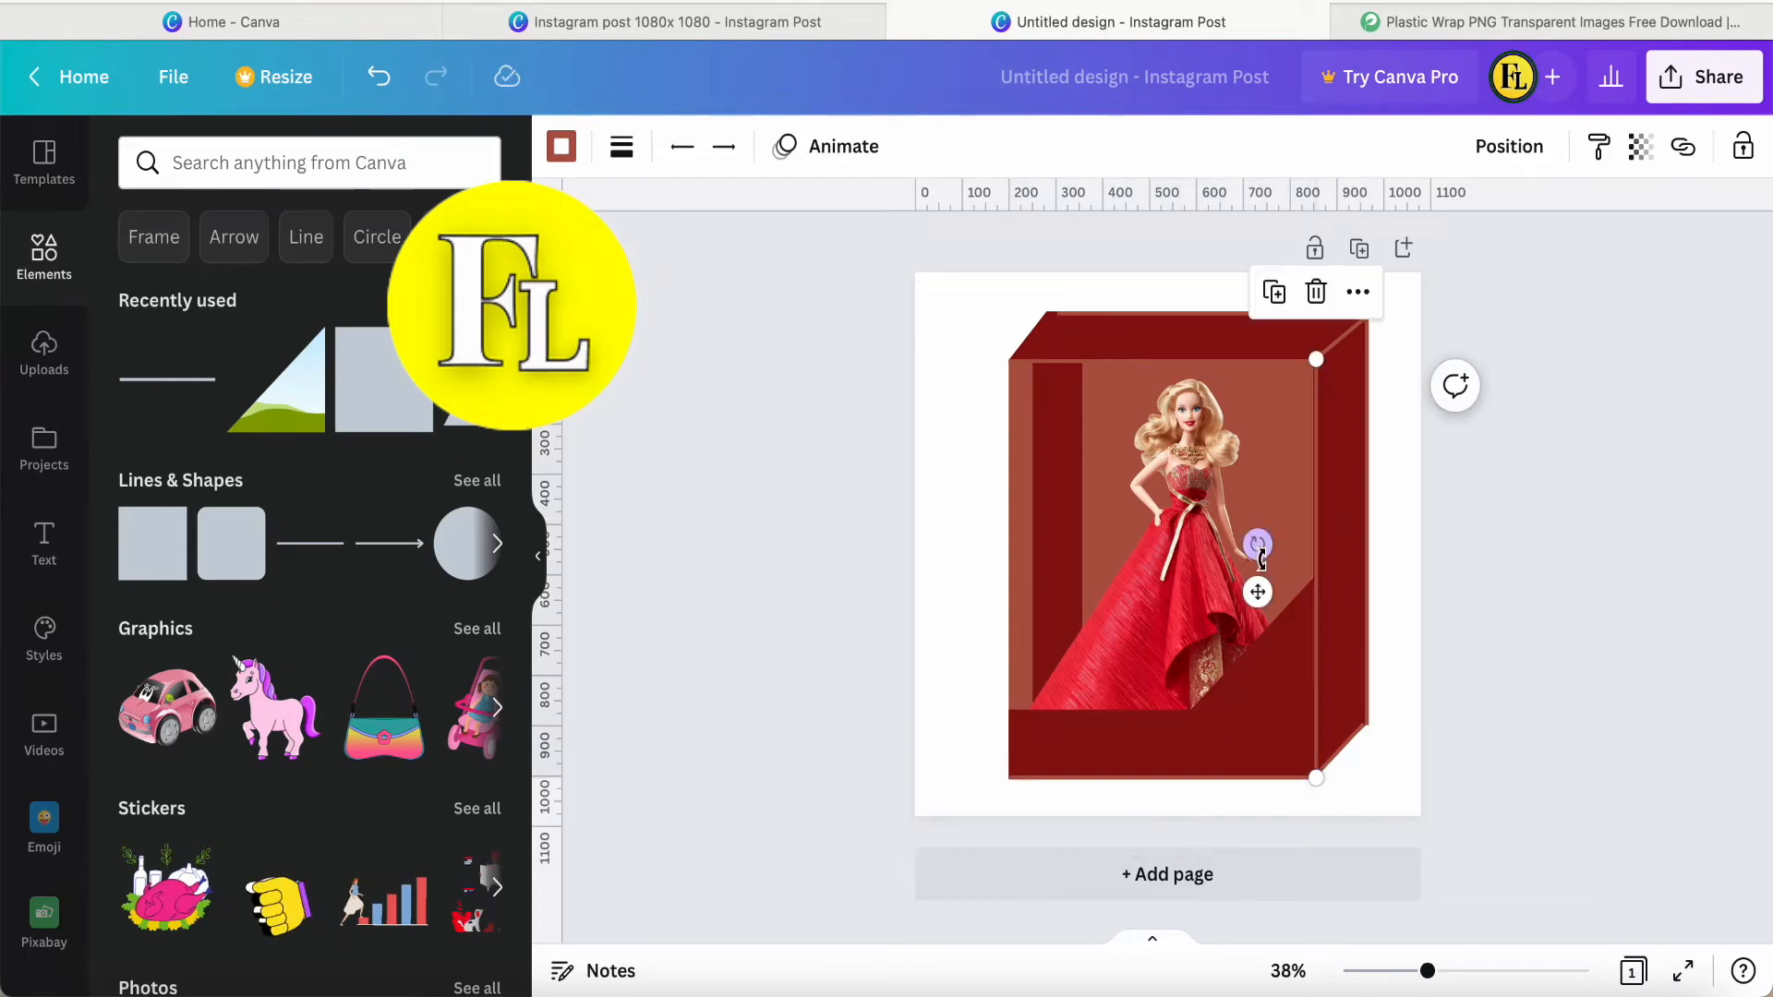
pyautogui.moveTo(1258, 592); pyautogui.dragTo(953, 592)
pyautogui.click(561, 146)
pyautogui.click(212, 292)
pyautogui.click(951, 460)
# Place a slanted line copy along the lid's left diagonal edge, with its ends at the front and back corners.
pyautogui.scroll(3, 988, 428)
pyautogui.click(1411, 305)
pyautogui.click(1368, 421)
pyautogui.moveTo(1510, 272); pyautogui.dragTo(1061, 255)
pyautogui.moveTo(934, 332); pyautogui.dragTo(955, 334)
pyautogui.moveTo(1007, 276); pyautogui.dragTo(1000, 274)
pyautogui.click(961, 277)
pyautogui.click(1020, 273)
pyautogui.click(910, 313)
# Fine-tune the ends of the lid's back line and left slanted line so they meet at the corners.
pyautogui.click(1009, 273)
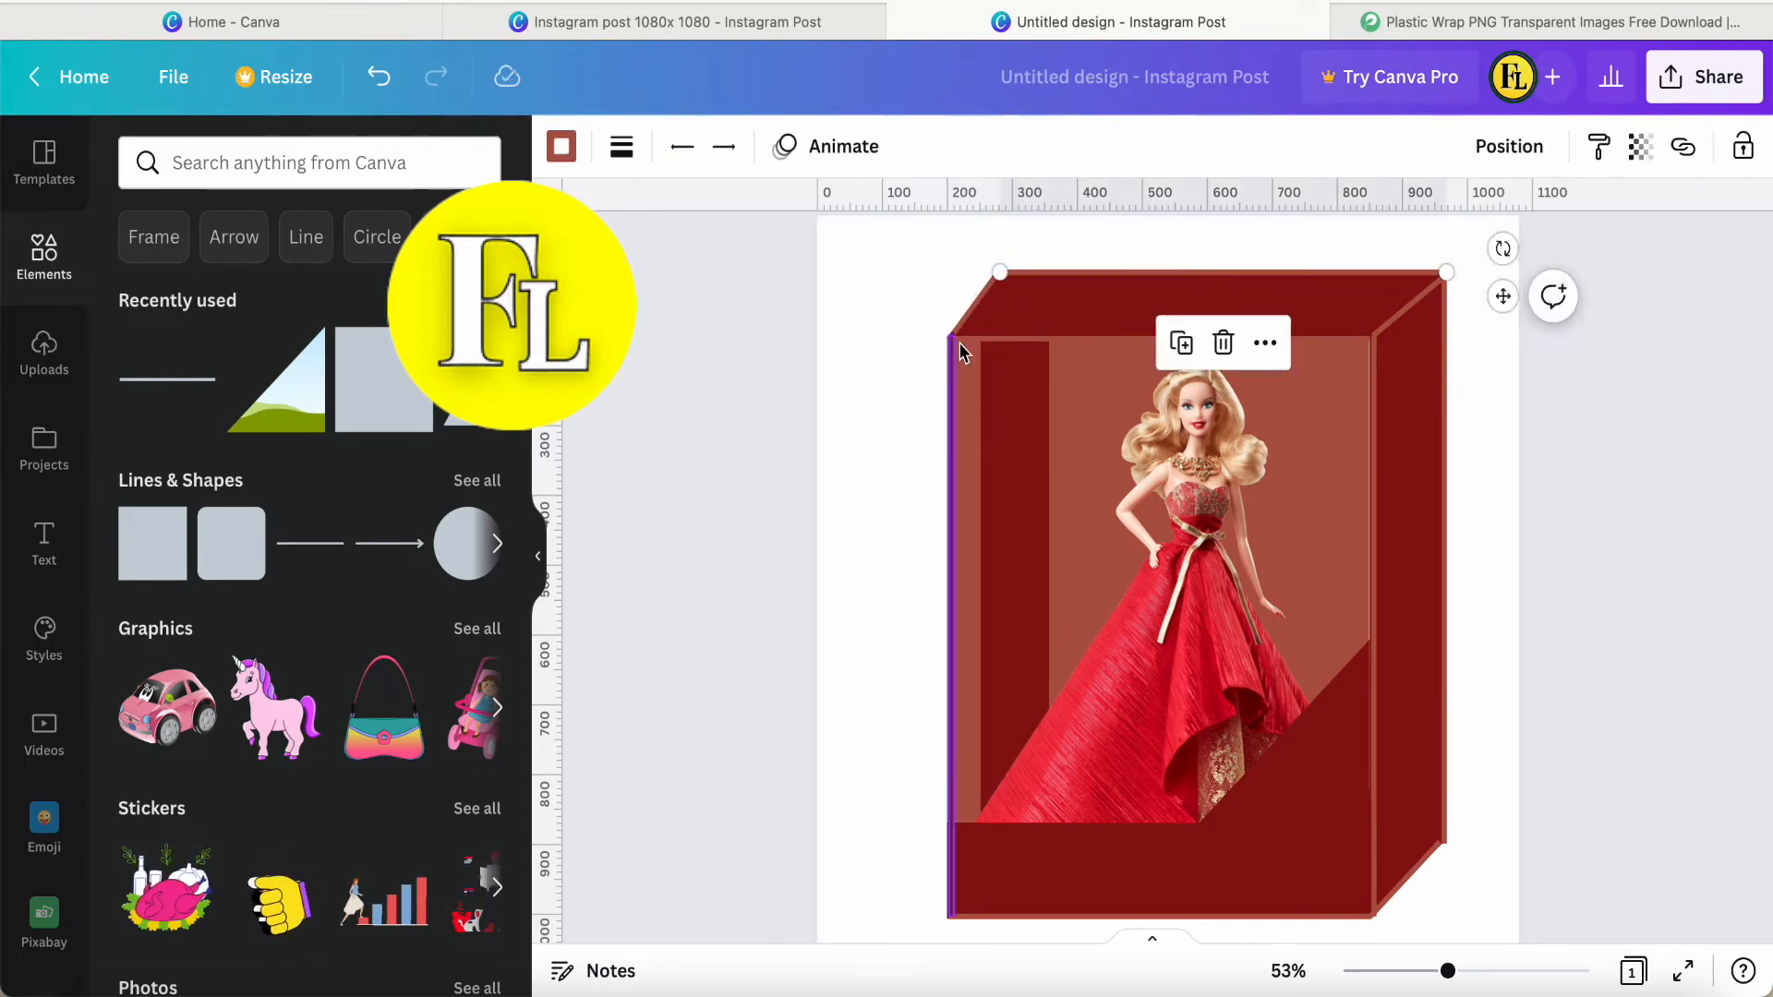
pyautogui.click(961, 325)
pyautogui.moveTo(955, 336); pyautogui.dragTo(950, 338)
pyautogui.click(890, 363)
pyautogui.click(994, 285)
pyautogui.moveTo(1002, 276); pyautogui.dragTo(1008, 277)
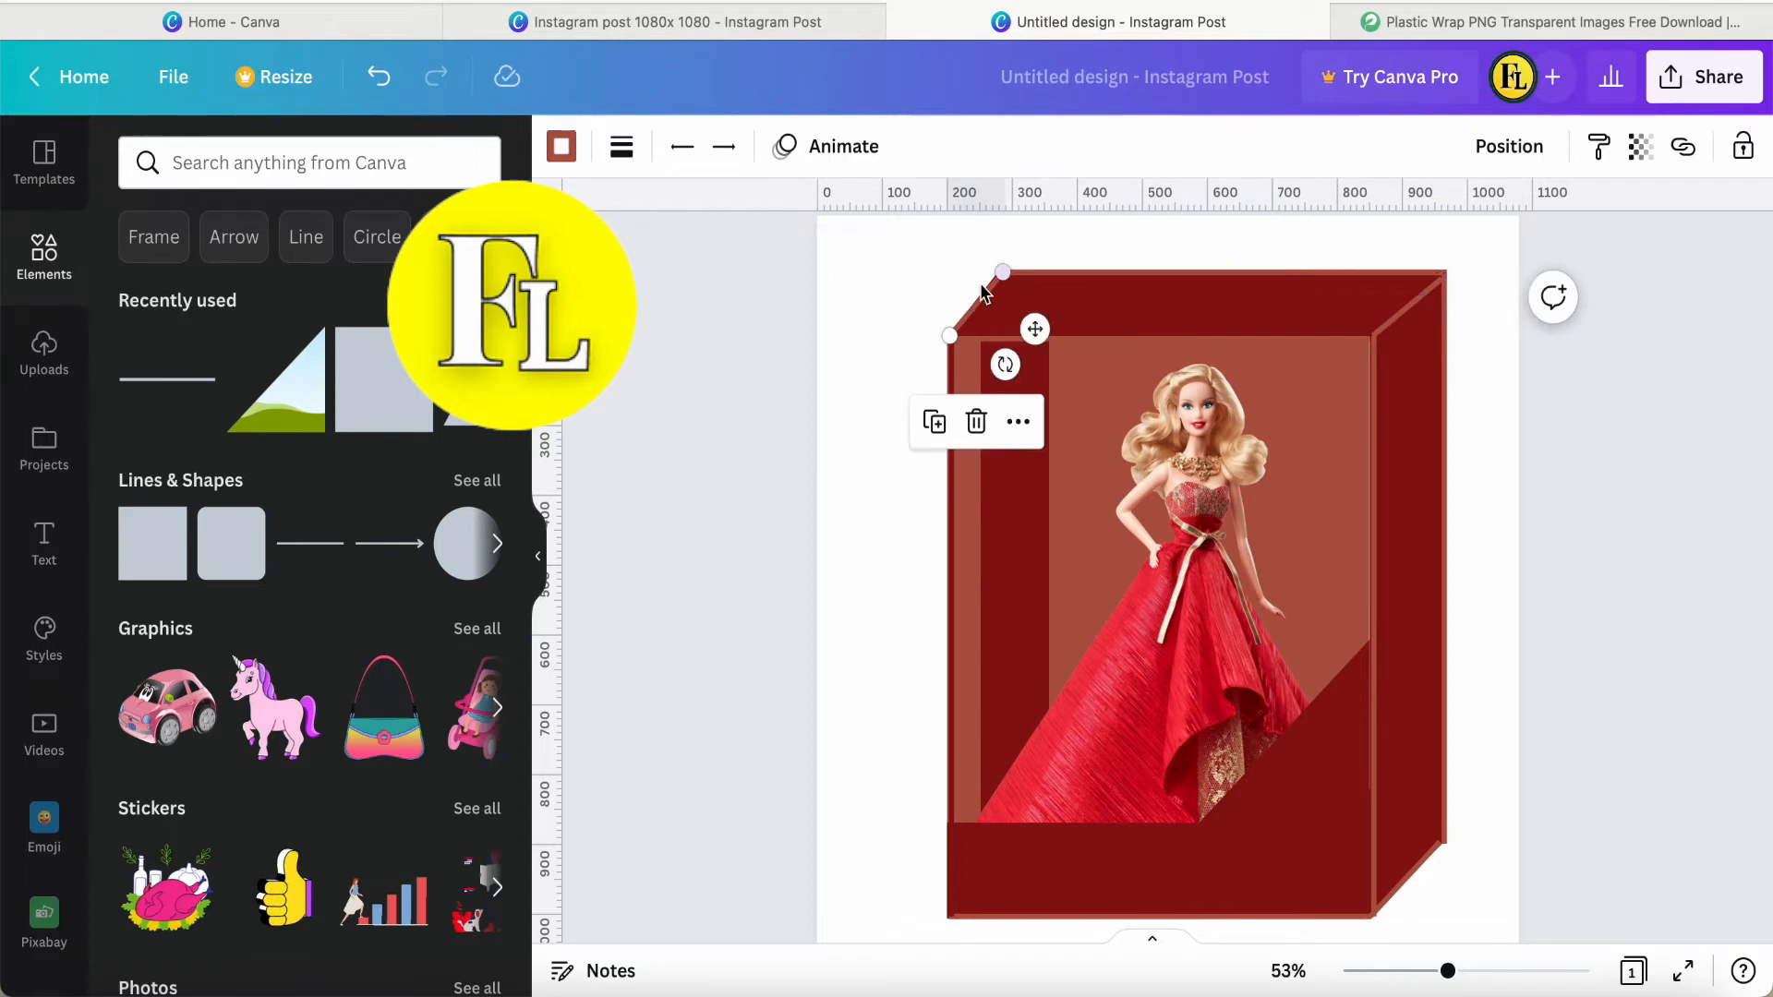
pyautogui.click(900, 356)
# Shift the doll image left and try to extend the brown rectangle to the front-right edge line.
pyautogui.scroll(-3, 1108, 518)
pyautogui.moveTo(1192, 535); pyautogui.dragTo(1145, 534)
pyautogui.click(1306, 460)
pyautogui.moveTo(1327, 587); pyautogui.dragTo(1331, 591)
pyautogui.rightClick(1281, 594)
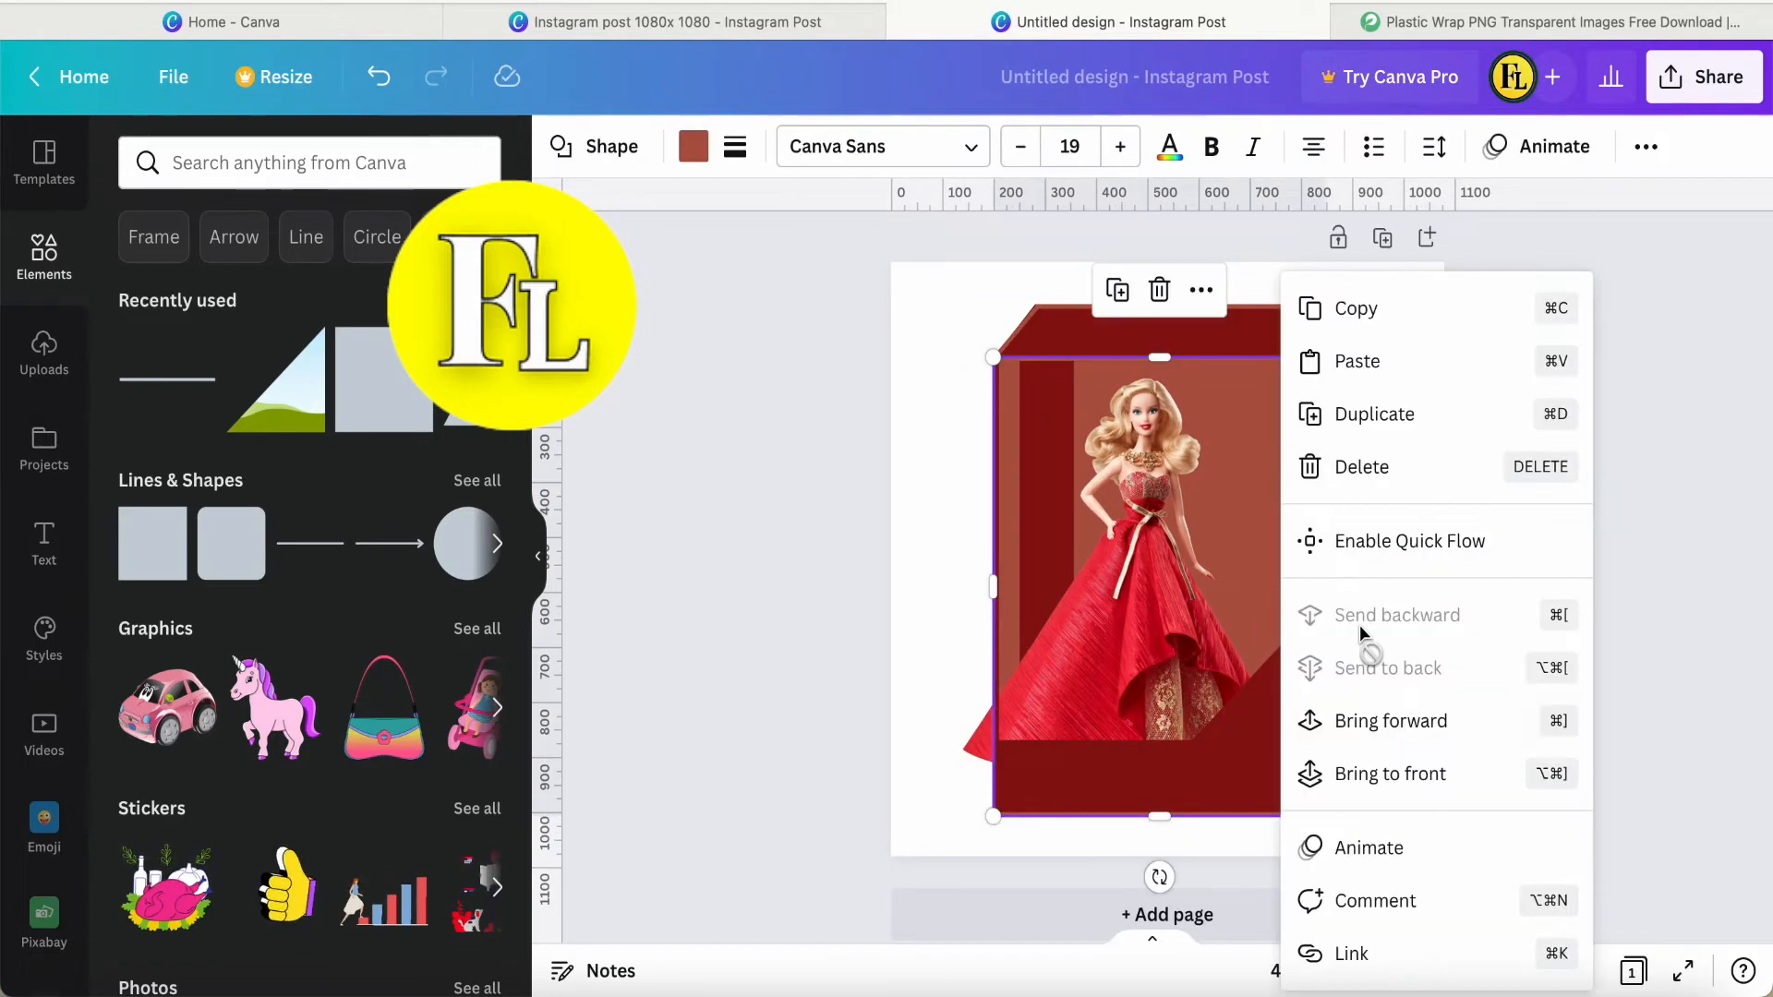
pyautogui.click(936, 503)
# Adjust the top end of the front-right vertical line and change the layer order of the dark red side panel.
pyautogui.click(1191, 550)
pyautogui.click(1328, 575)
pyautogui.moveTo(1330, 358); pyautogui.dragTo(1329, 359)
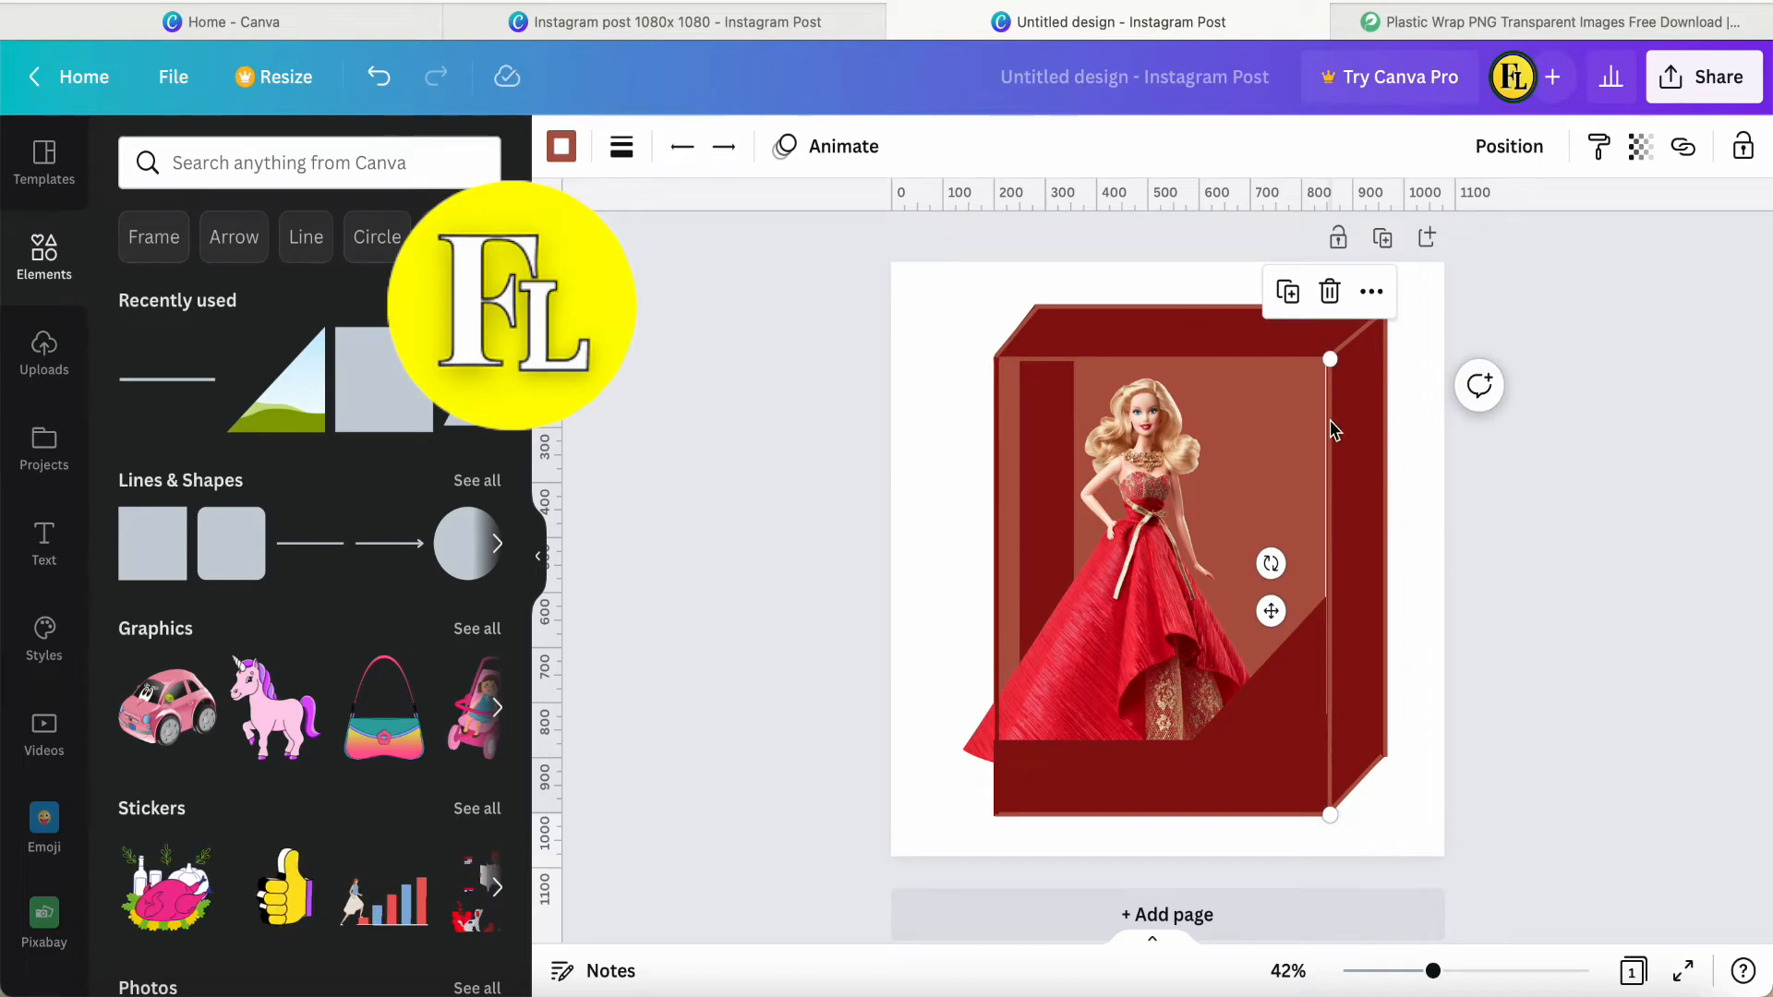
pyautogui.click(1356, 473)
pyautogui.rightClick(1355, 472)
pyautogui.click(1425, 722)
pyautogui.click(1476, 642)
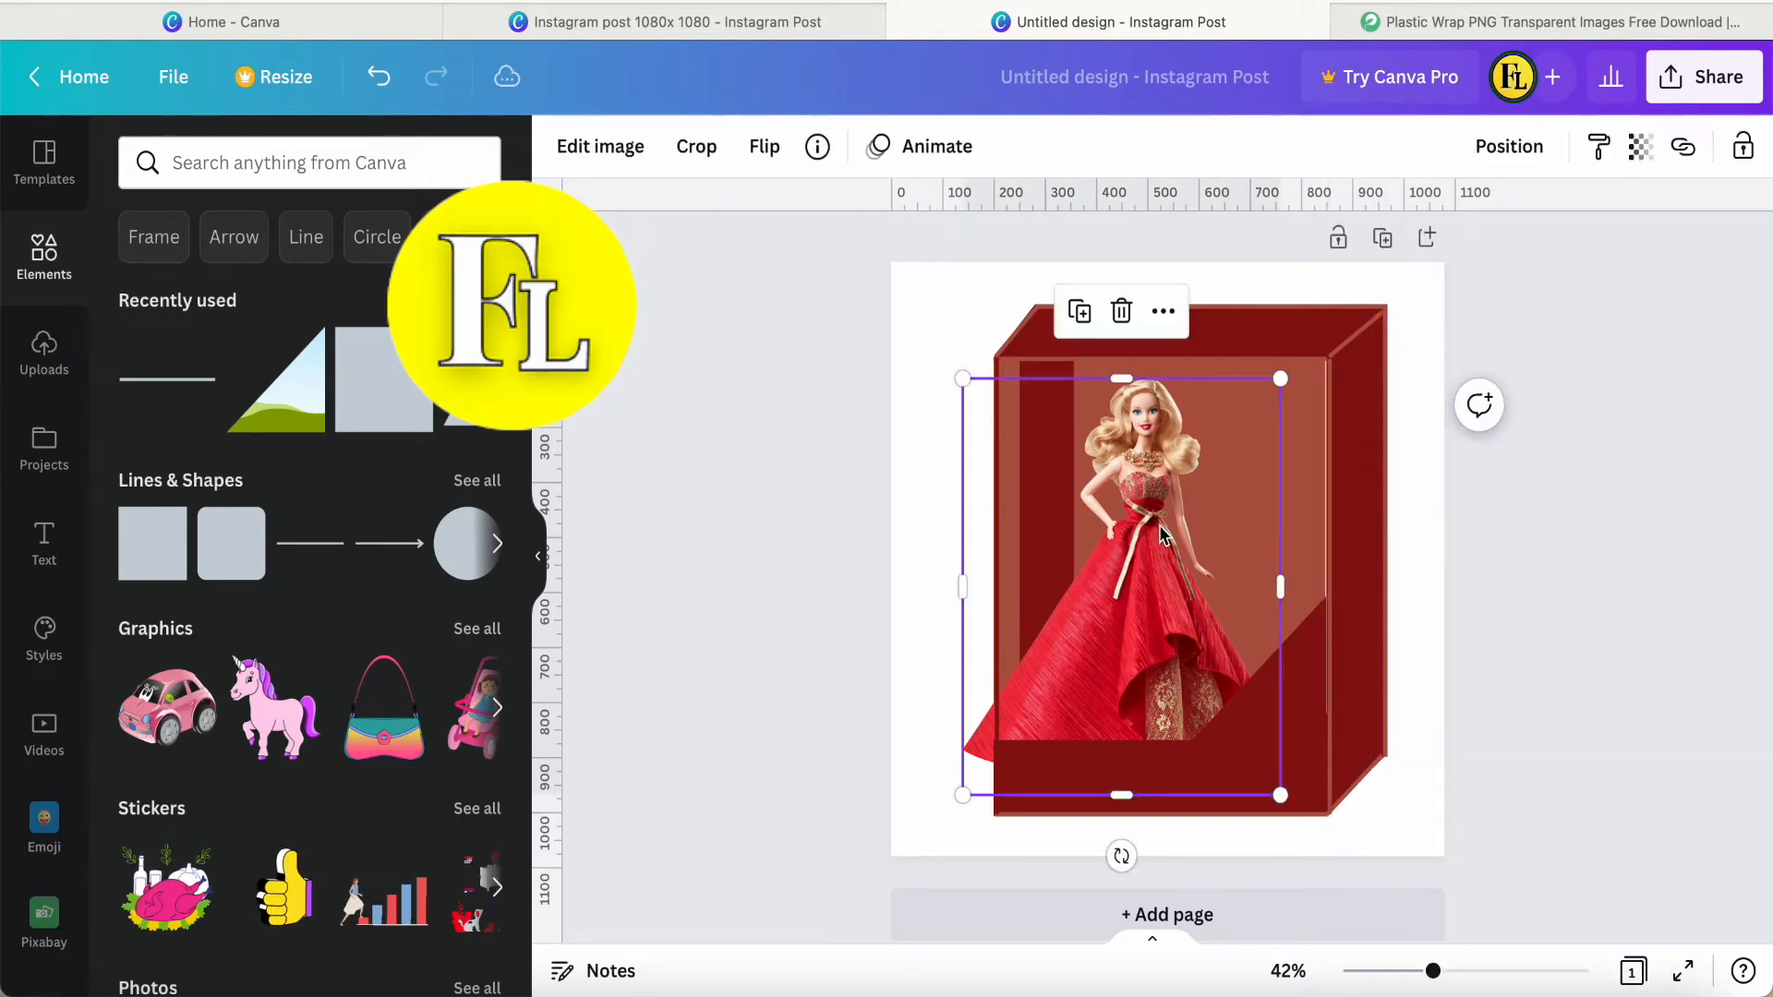
# Move the doll aside, stretch the brown rectangle's right side to the edge line, and put the doll back inside the window.
pyautogui.moveTo(1165, 534); pyautogui.dragTo(1064, 533)
pyautogui.click(1237, 554)
pyautogui.moveTo(1326, 590); pyautogui.dragTo(1331, 589)
pyautogui.click(1032, 612)
pyautogui.moveTo(1033, 611); pyautogui.dragTo(1183, 602)
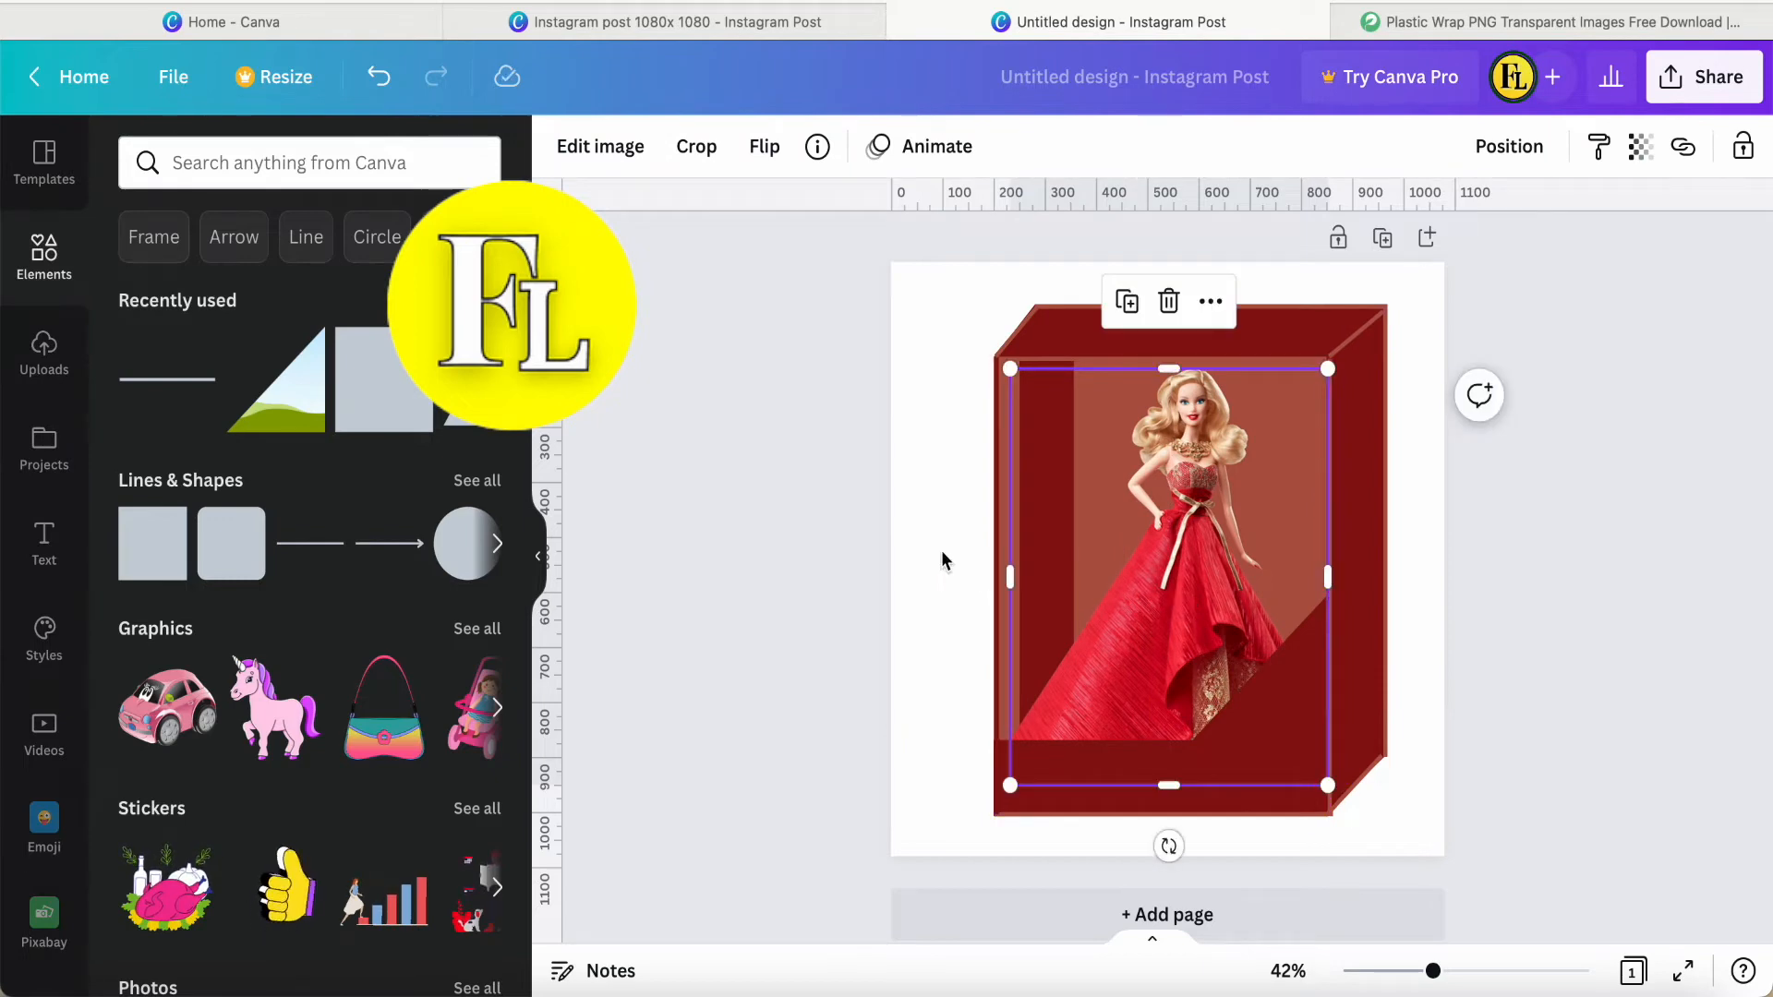
# Align the top end of the front-right vertical line with the brown rectangle's upper corner.
pyautogui.click(966, 547)
pyautogui.click(1331, 382)
pyautogui.moveTo(1329, 359); pyautogui.dragTo(1322, 360)
pyautogui.click(930, 496)
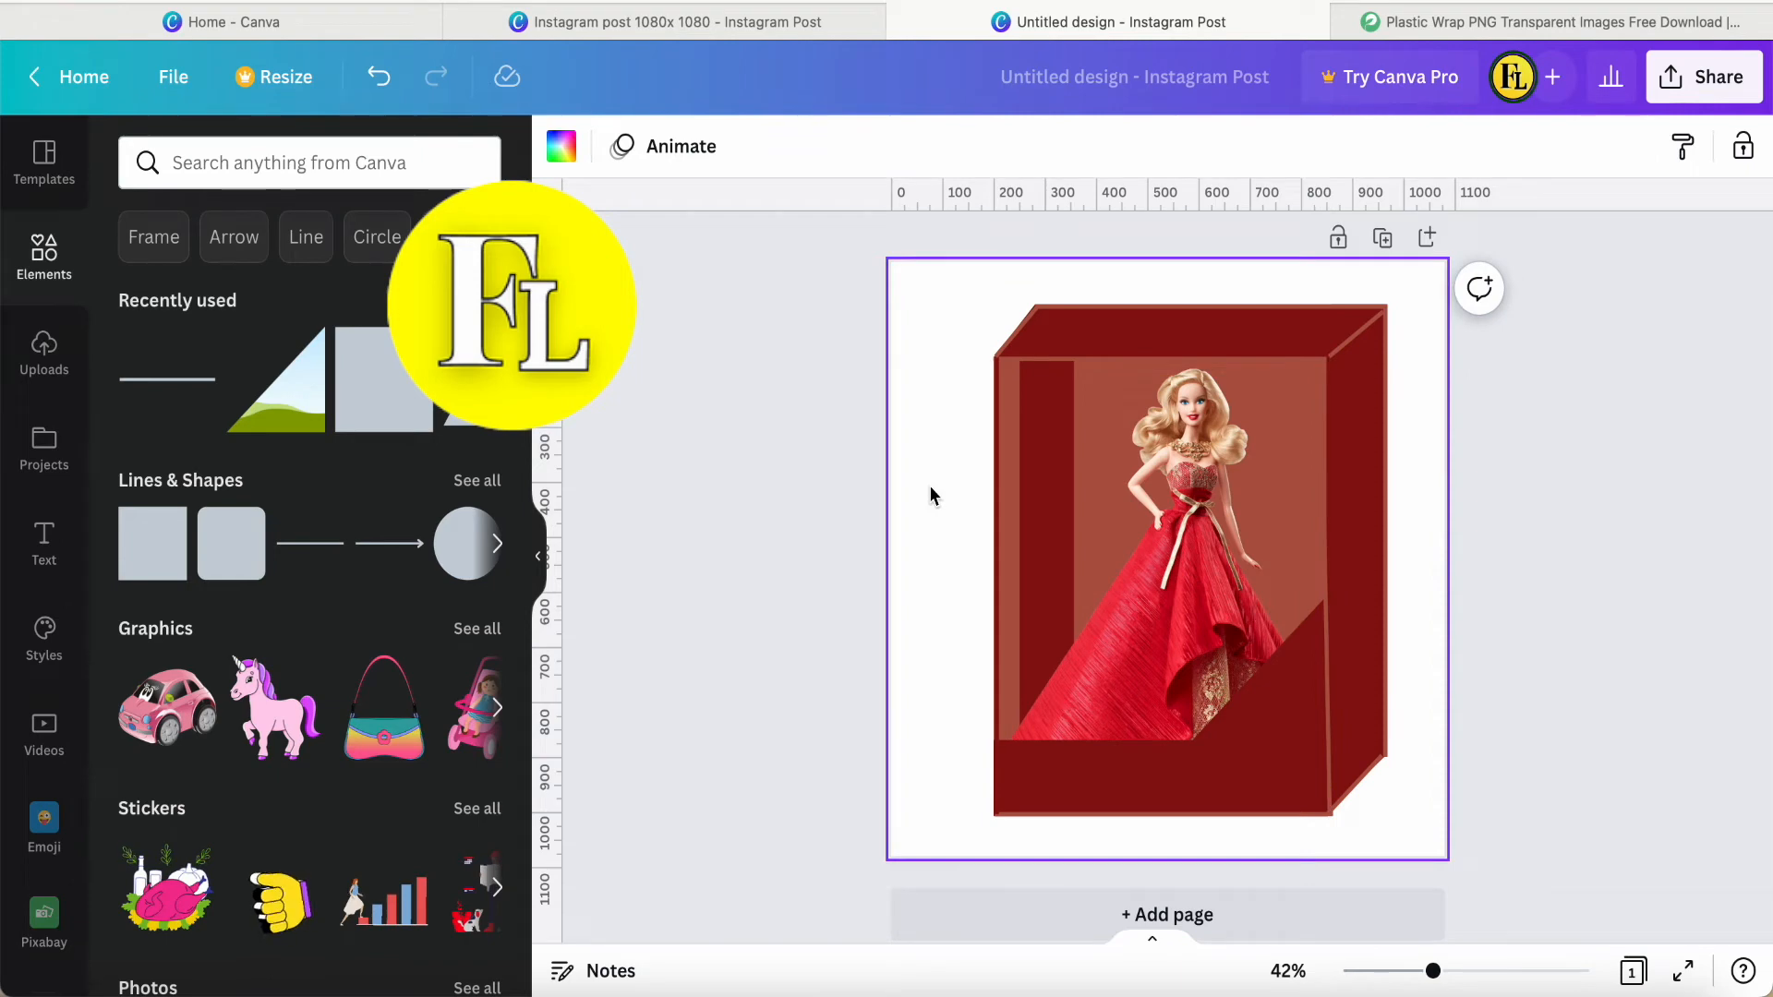
# Duplicate the front's top line, place it along the window's lower edge and shorten it to the start of the diagonal.
pyautogui.click(1154, 360)
pyautogui.press('super+d')
pyautogui.moveTo(1191, 432); pyautogui.dragTo(1192, 811)
pyautogui.moveTo(1330, 741); pyautogui.dragTo(1192, 742)
# Place a line copy along the slanted edge of the dark red triangle in the window's lower-right corner.
pyautogui.click(1053, 673)
pyautogui.moveTo(1079, 815); pyautogui.dragTo(1298, 702)
pyautogui.moveTo(1161, 708); pyautogui.dragTo(1192, 741)
pyautogui.click(1511, 511)
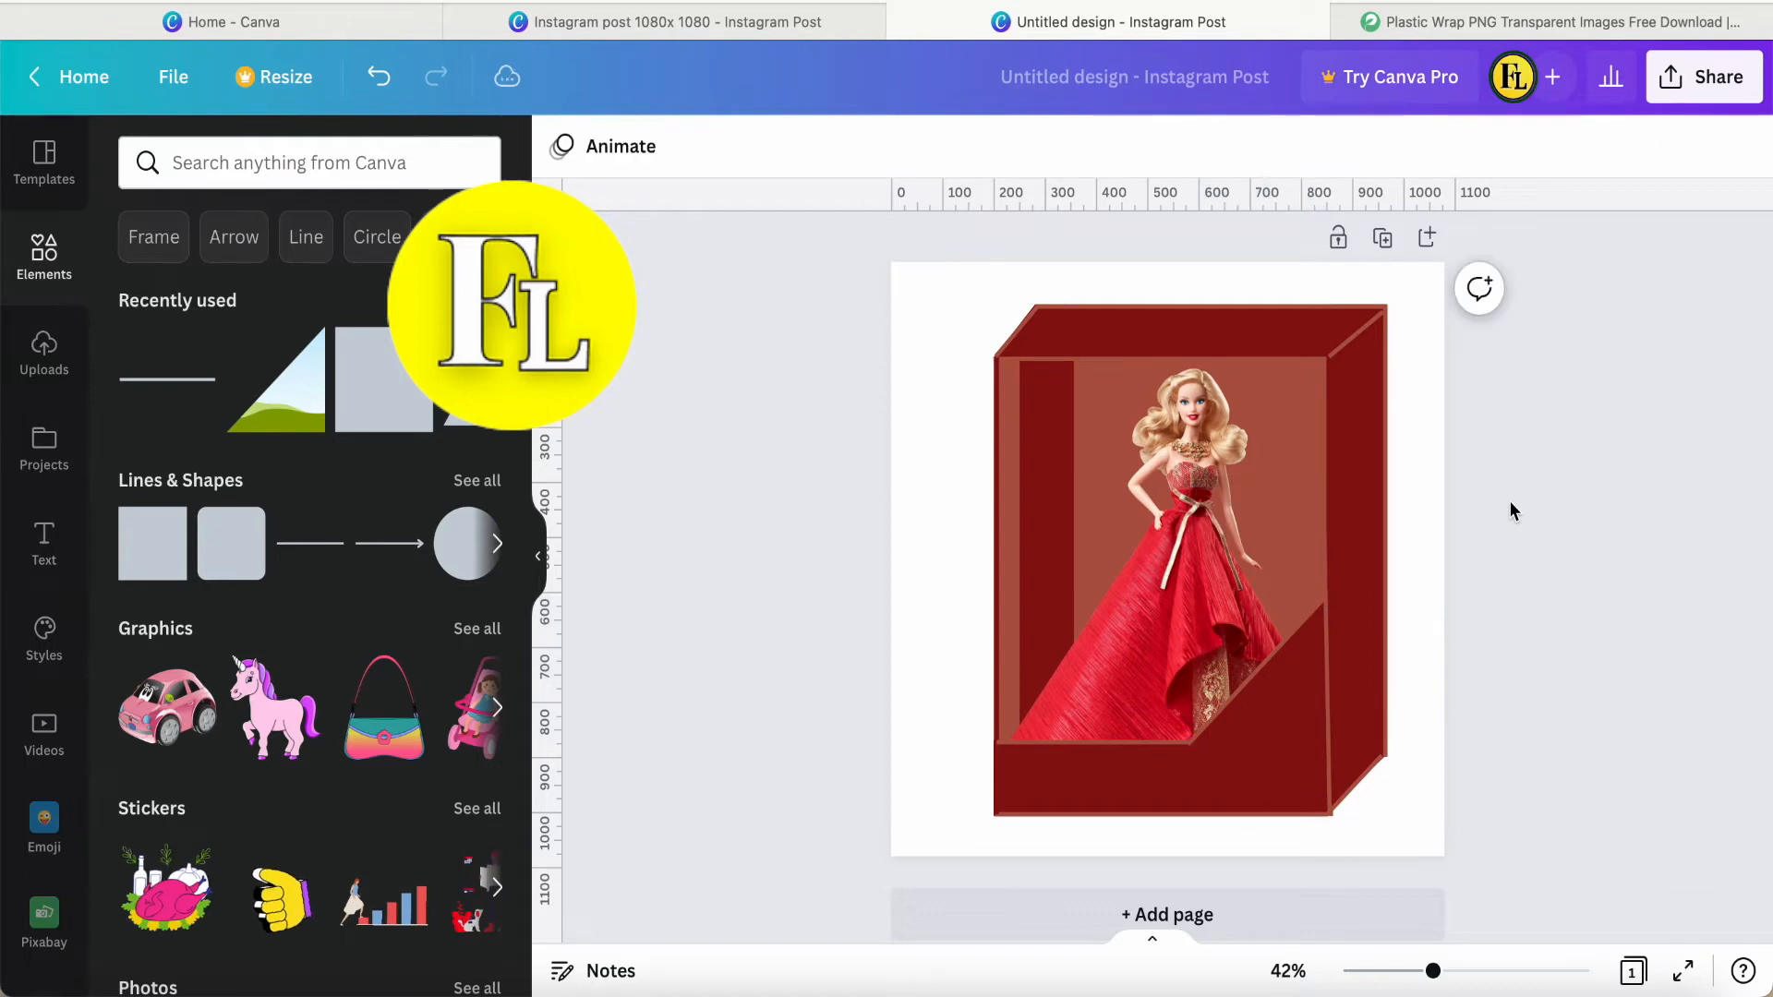
# Widen the dark red inner strip to the front's left edge and colour the left edge line brown.
pyautogui.click(1330, 565)
pyautogui.click(1037, 510)
pyautogui.click(1025, 554)
pyautogui.moveTo(1021, 586); pyautogui.dragTo(998, 589)
pyautogui.click(565, 148)
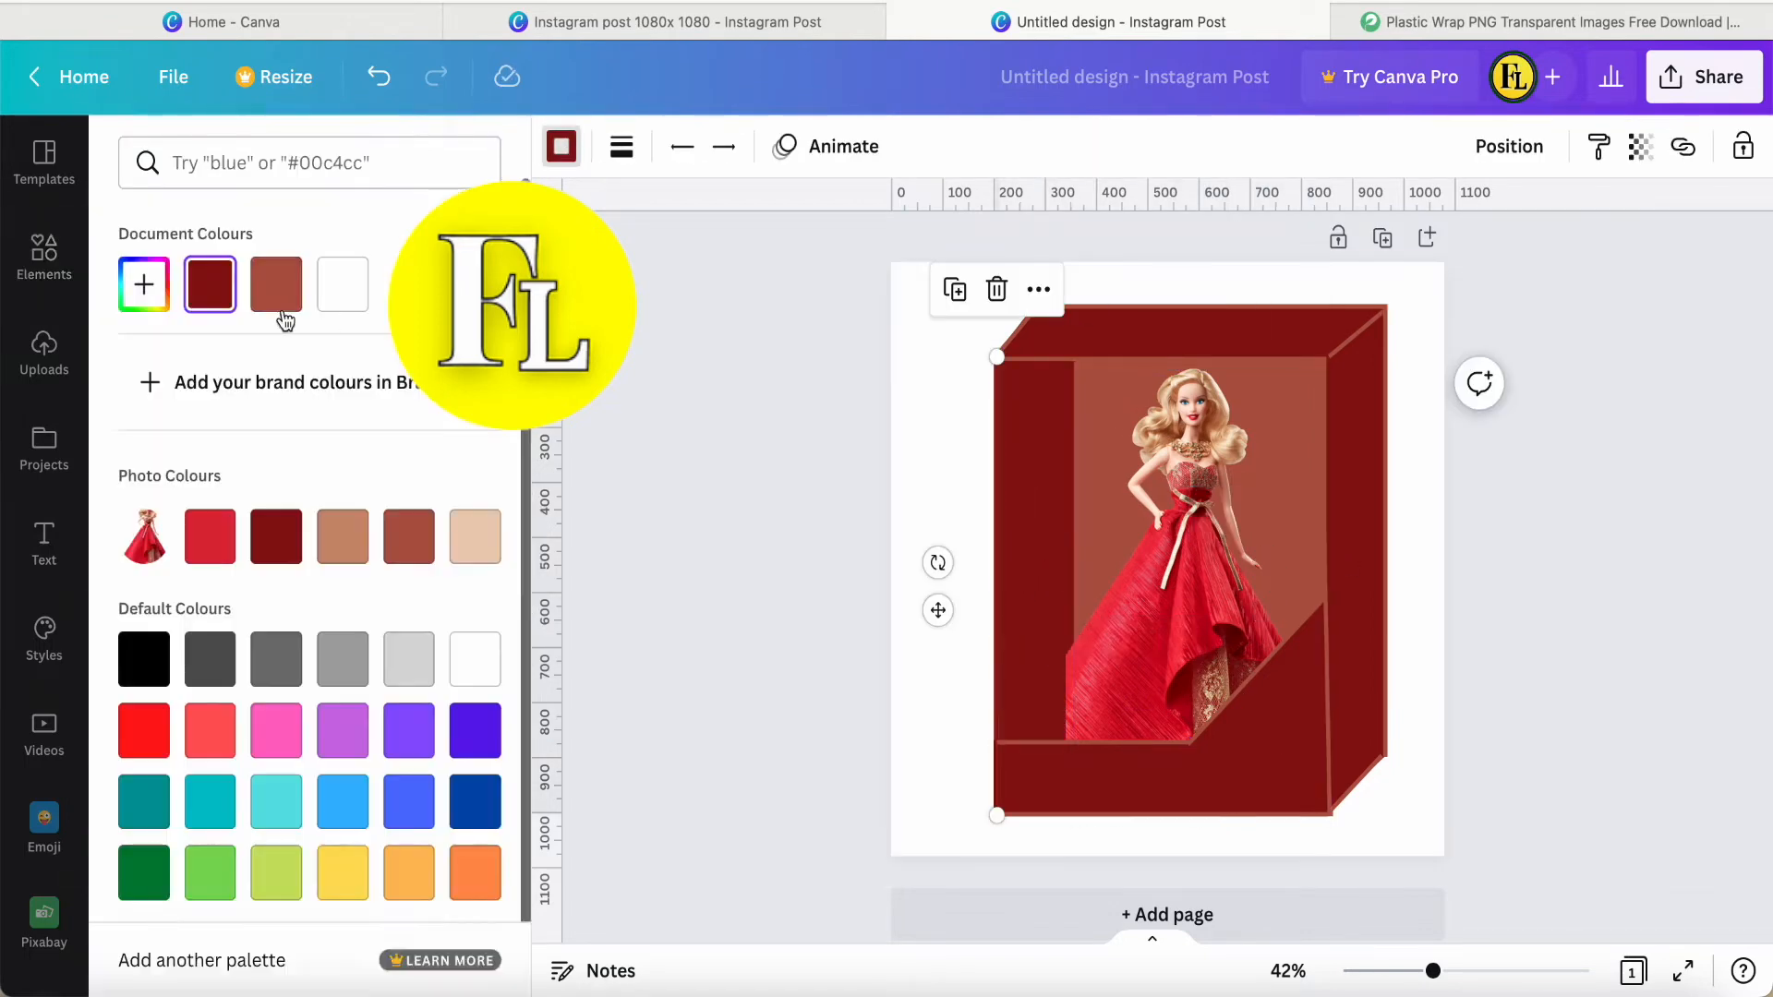
pyautogui.click(900, 464)
# Extend the doll image's left crop edge to the window's left side so the whole dress shows.
pyautogui.click(1065, 578)
pyautogui.moveTo(1065, 578); pyautogui.dragTo(998, 578)
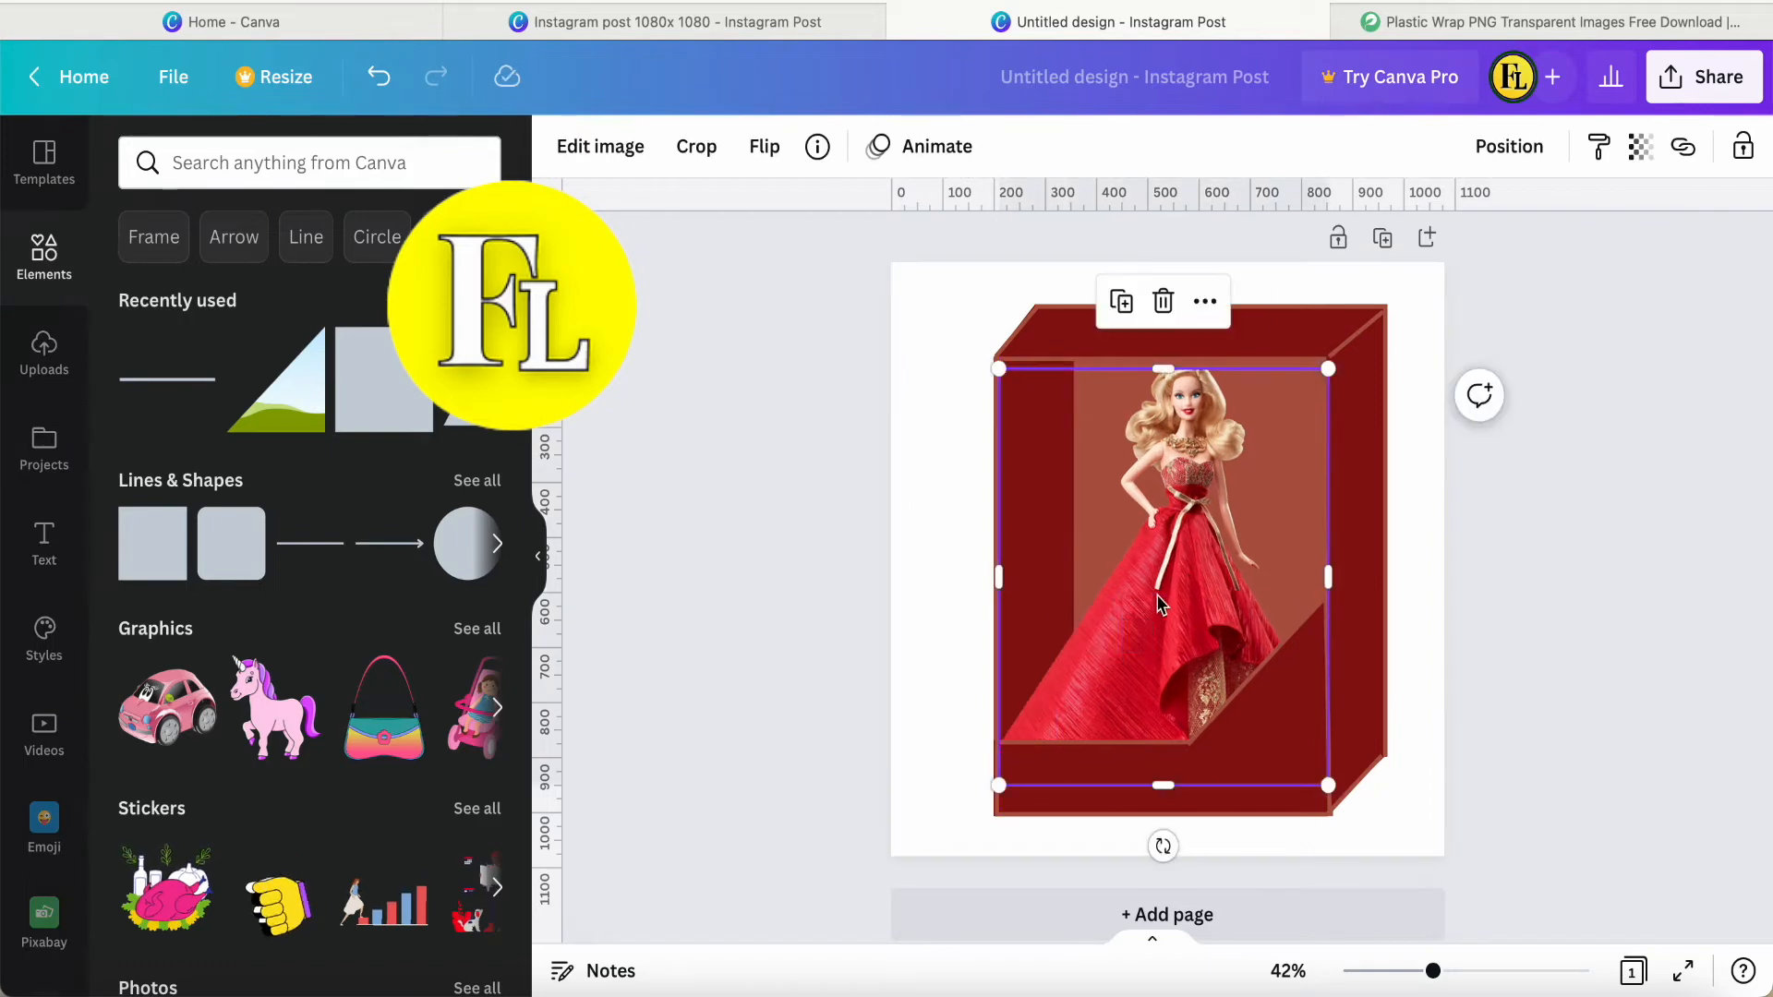
pyautogui.doubleClick(1097, 533)
pyautogui.click(922, 616)
pyautogui.click(921, 615)
# Search for "Gradient transparent", add the blue fading gradient and fit its sides to the box front's width.
pyautogui.click(265, 166)
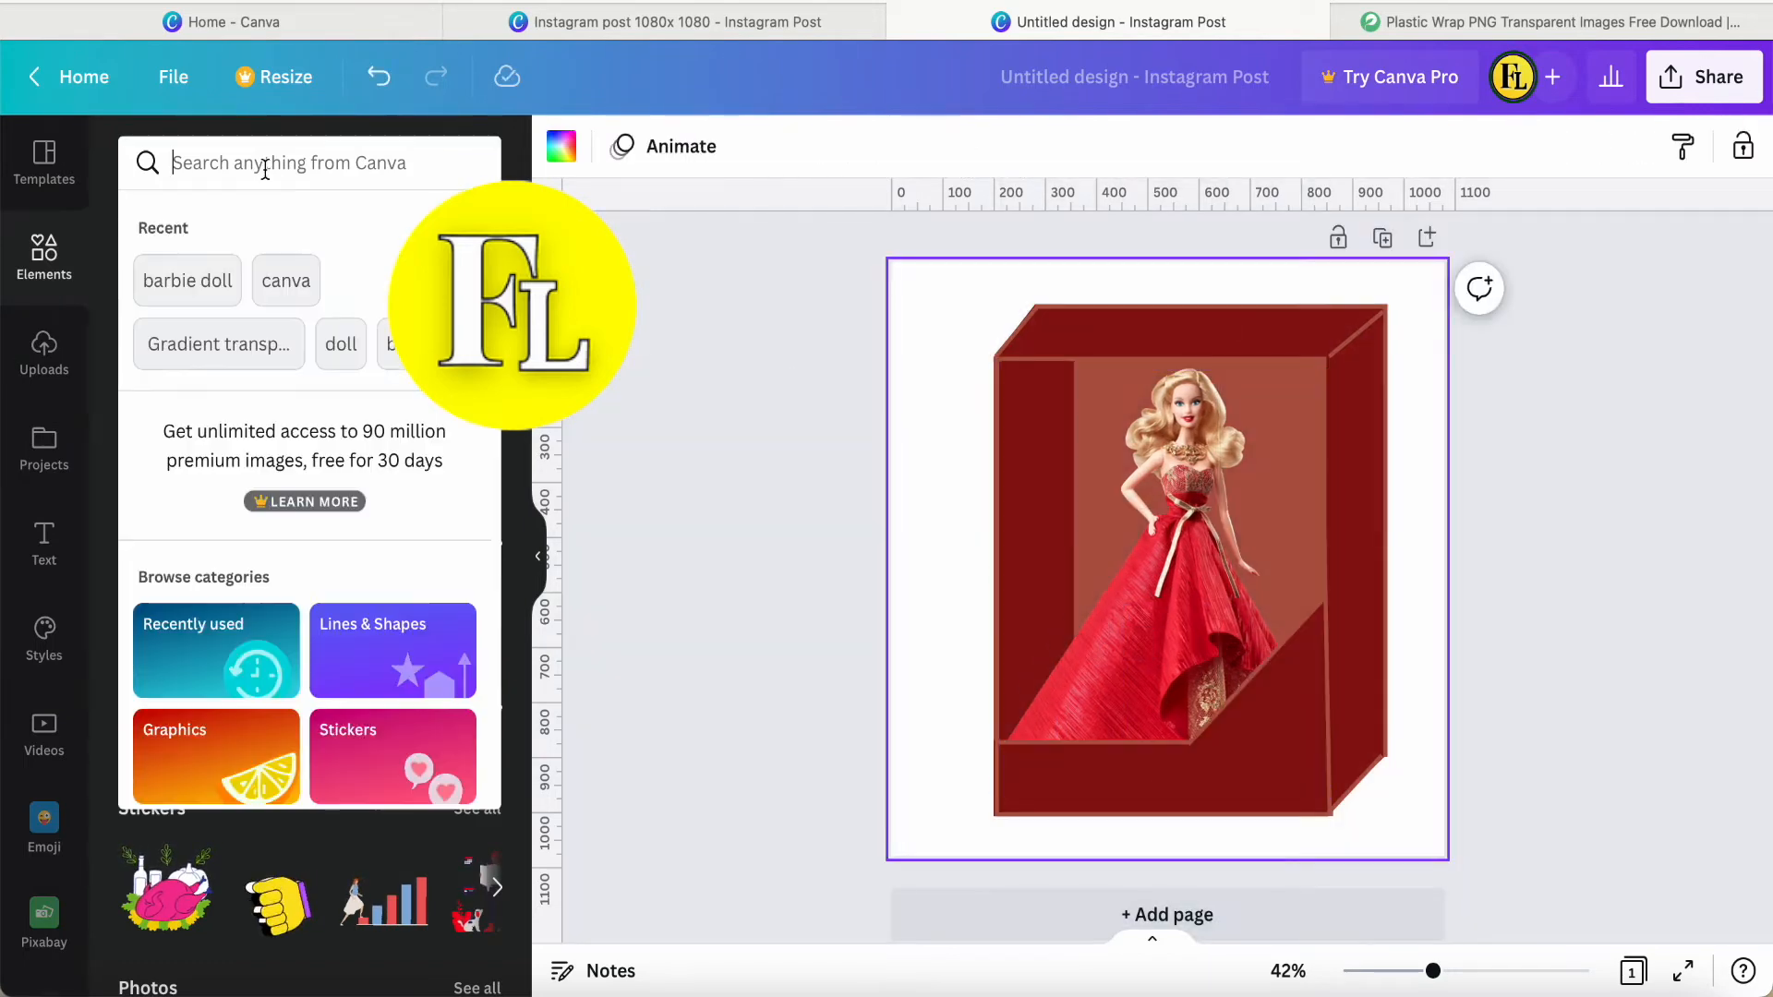
pyautogui.click(213, 345)
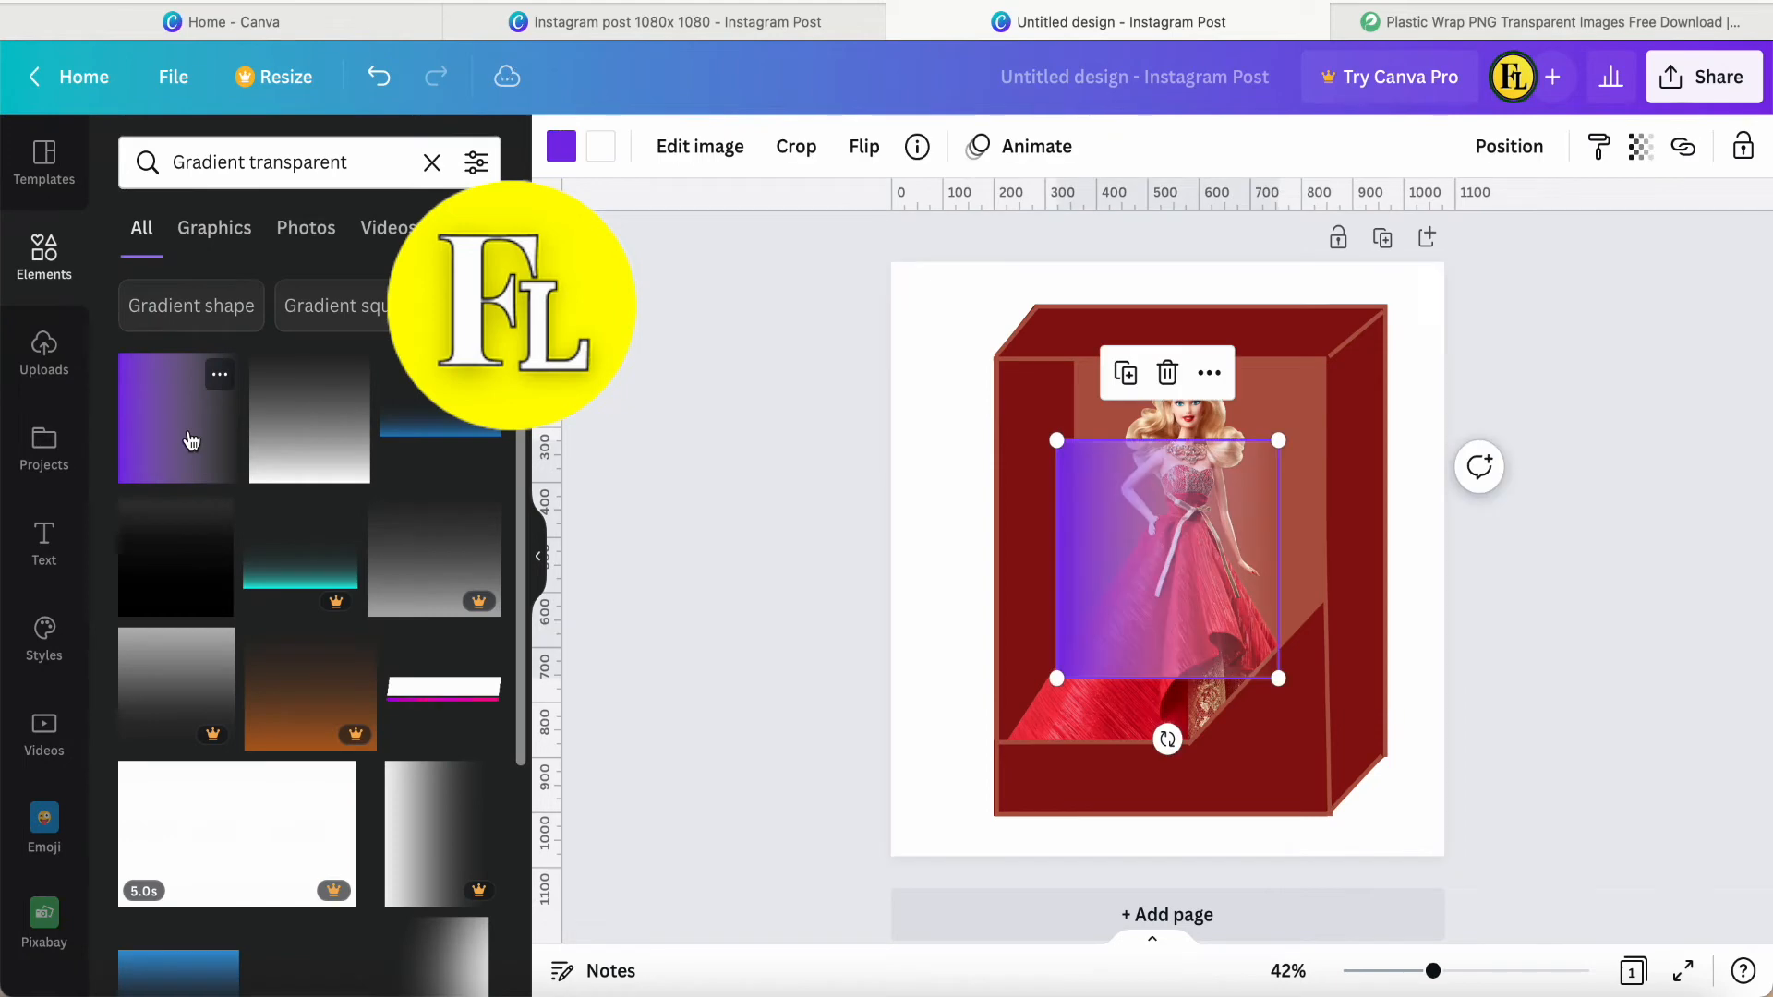
pyautogui.click(704, 652)
pyautogui.moveTo(945, 560); pyautogui.dragTo(994, 559)
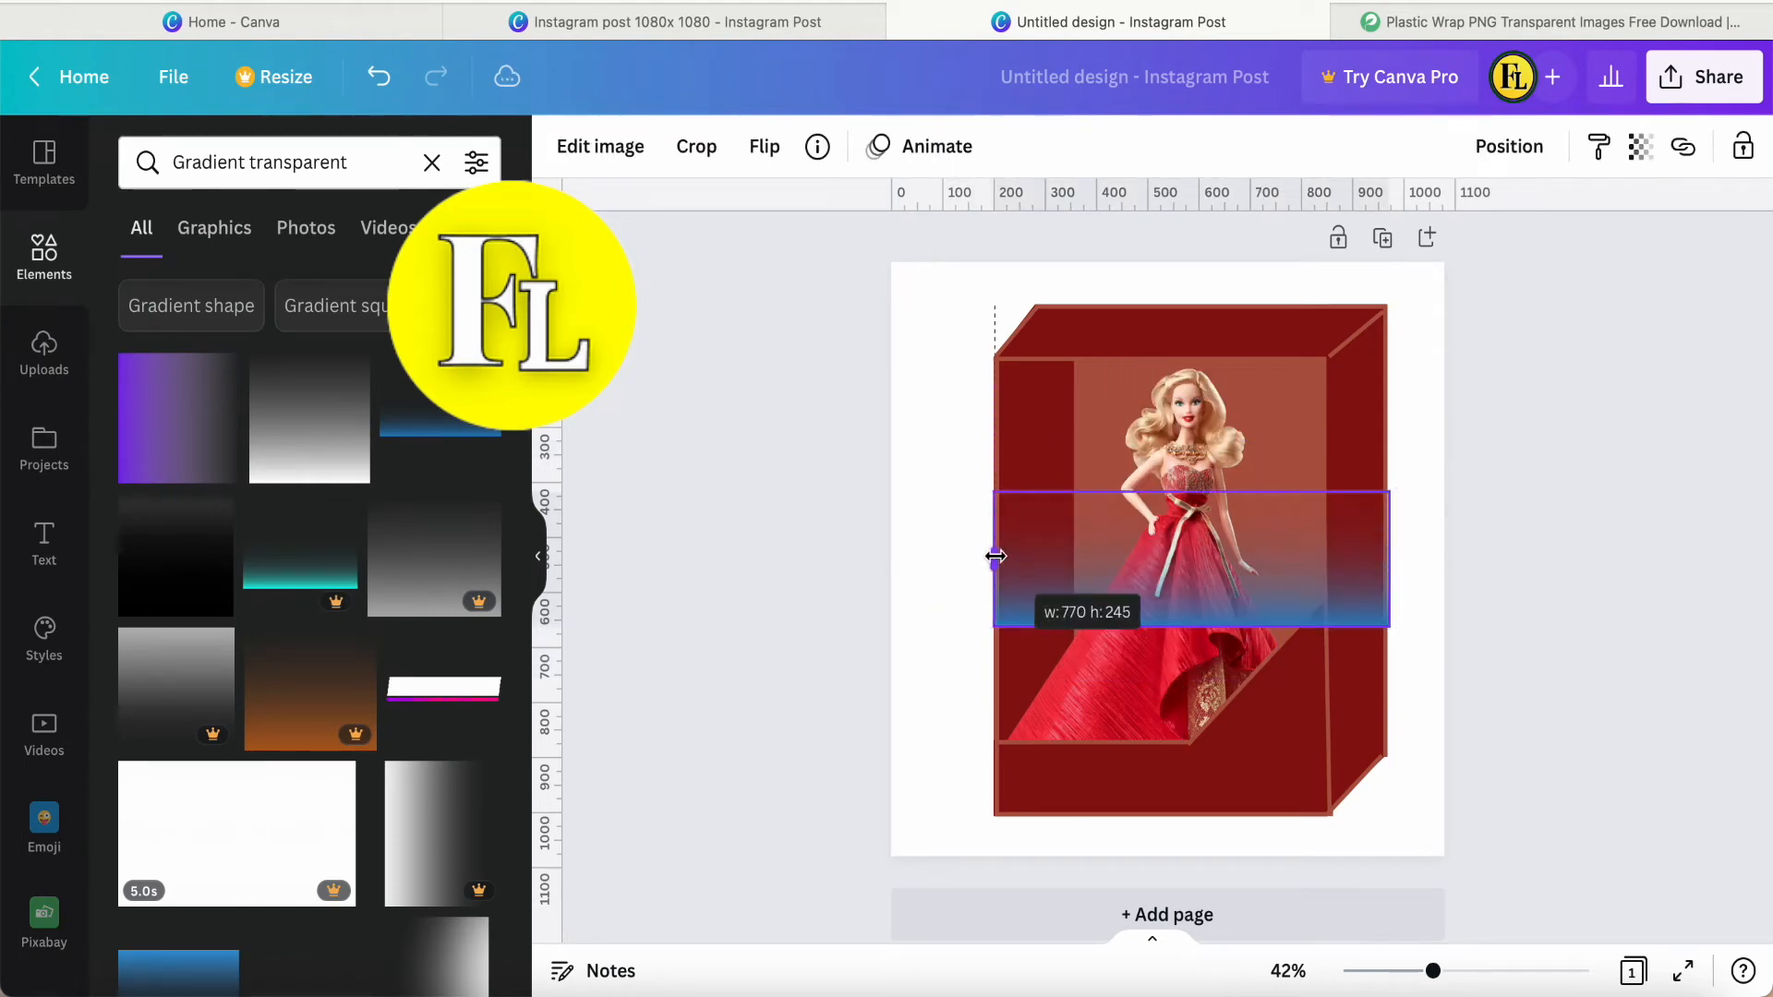
pyautogui.moveTo(1389, 560); pyautogui.dragTo(1333, 560)
# Turn the gradient upside down and fit it across the top of the window.
pyautogui.moveTo(1164, 688); pyautogui.dragTo(1164, 429)
pyautogui.moveTo(1161, 554); pyautogui.dragTo(1167, 420)
pyautogui.moveTo(1337, 427); pyautogui.dragTo(1326, 428)
# Apply the Cherry duotone effect to the gradient.
pyautogui.click(592, 154)
pyautogui.click(307, 396)
pyautogui.click(322, 289)
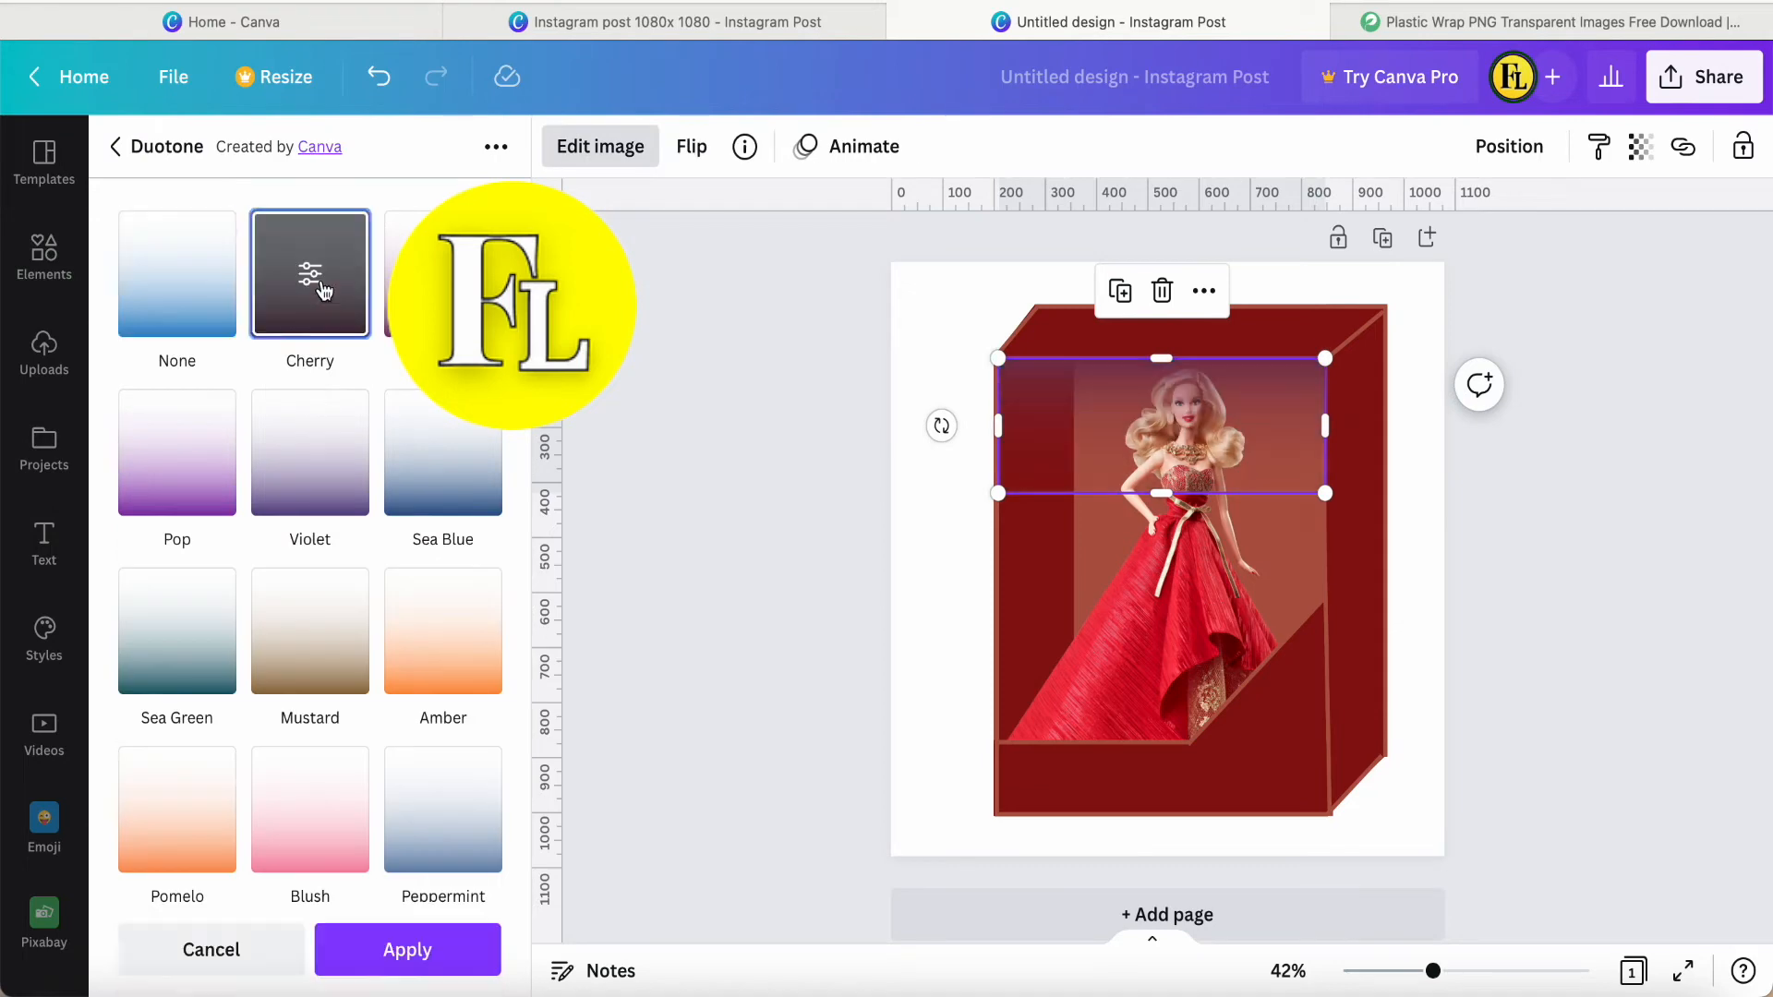
pyautogui.click(447, 946)
pyautogui.click(794, 701)
pyautogui.click(1143, 439)
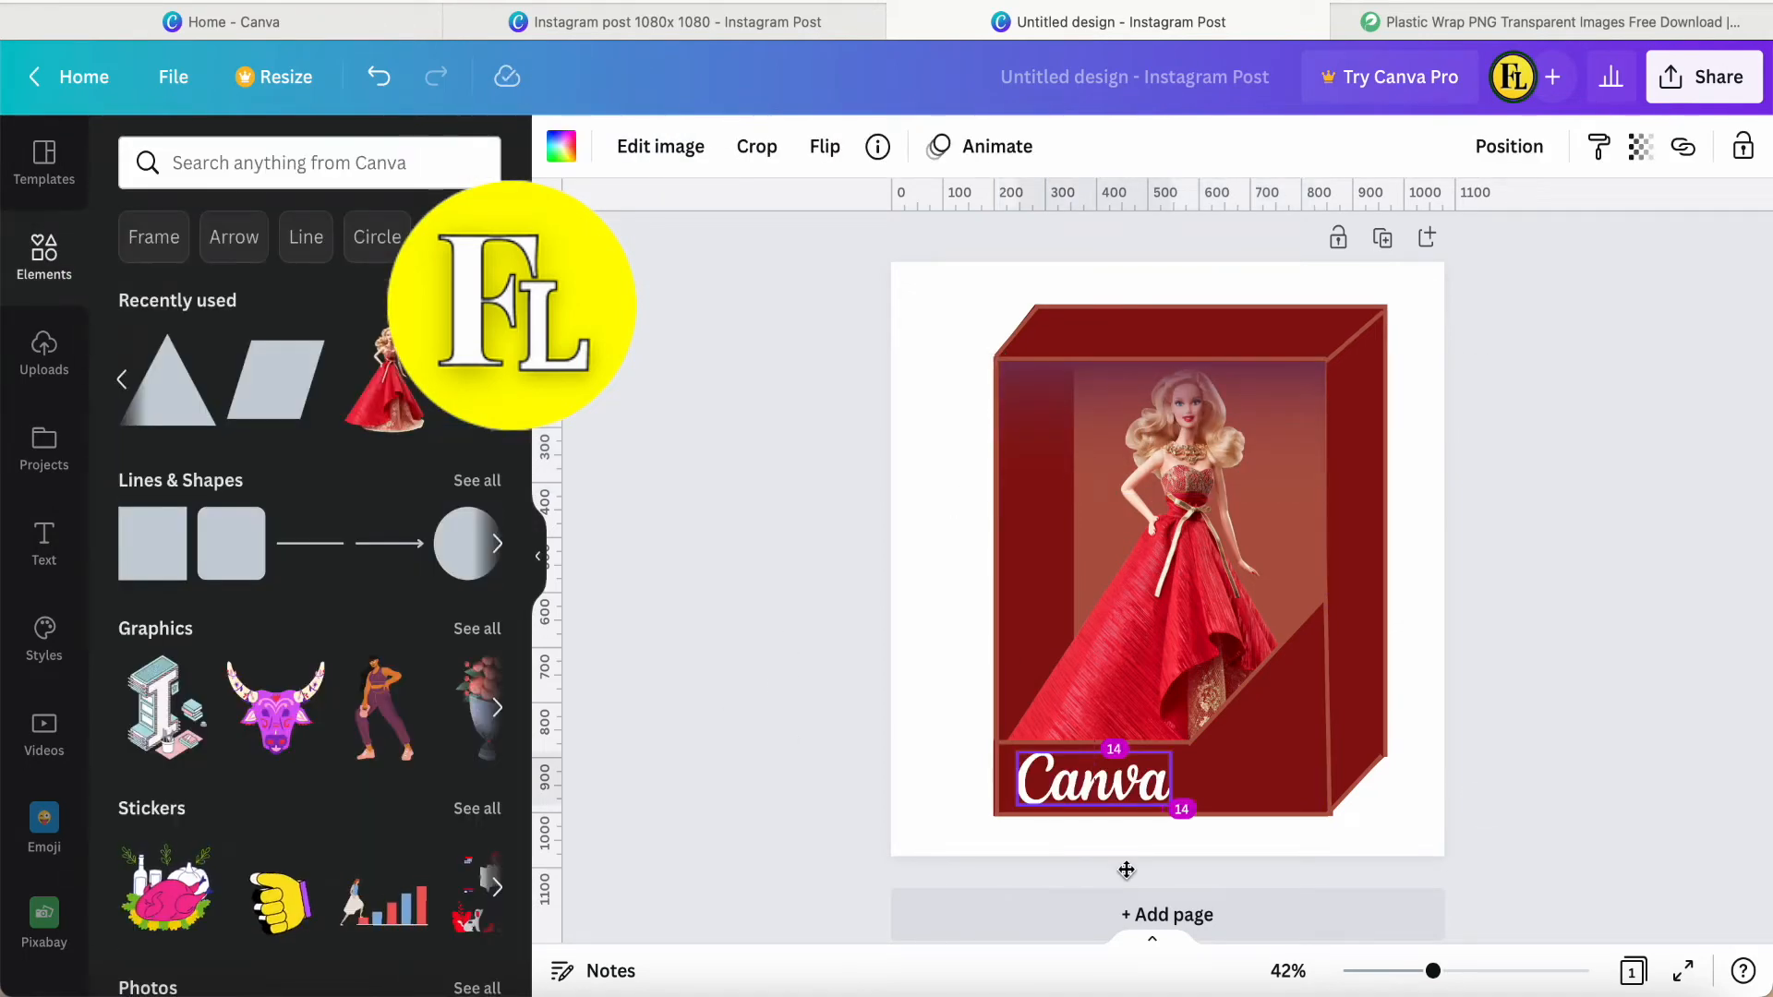
# Place the white Canva logo on the front's lower band and add a small copy of the doll in its lower-right corner.
pyautogui.moveTo(1127, 870); pyautogui.dragTo(1127, 870)
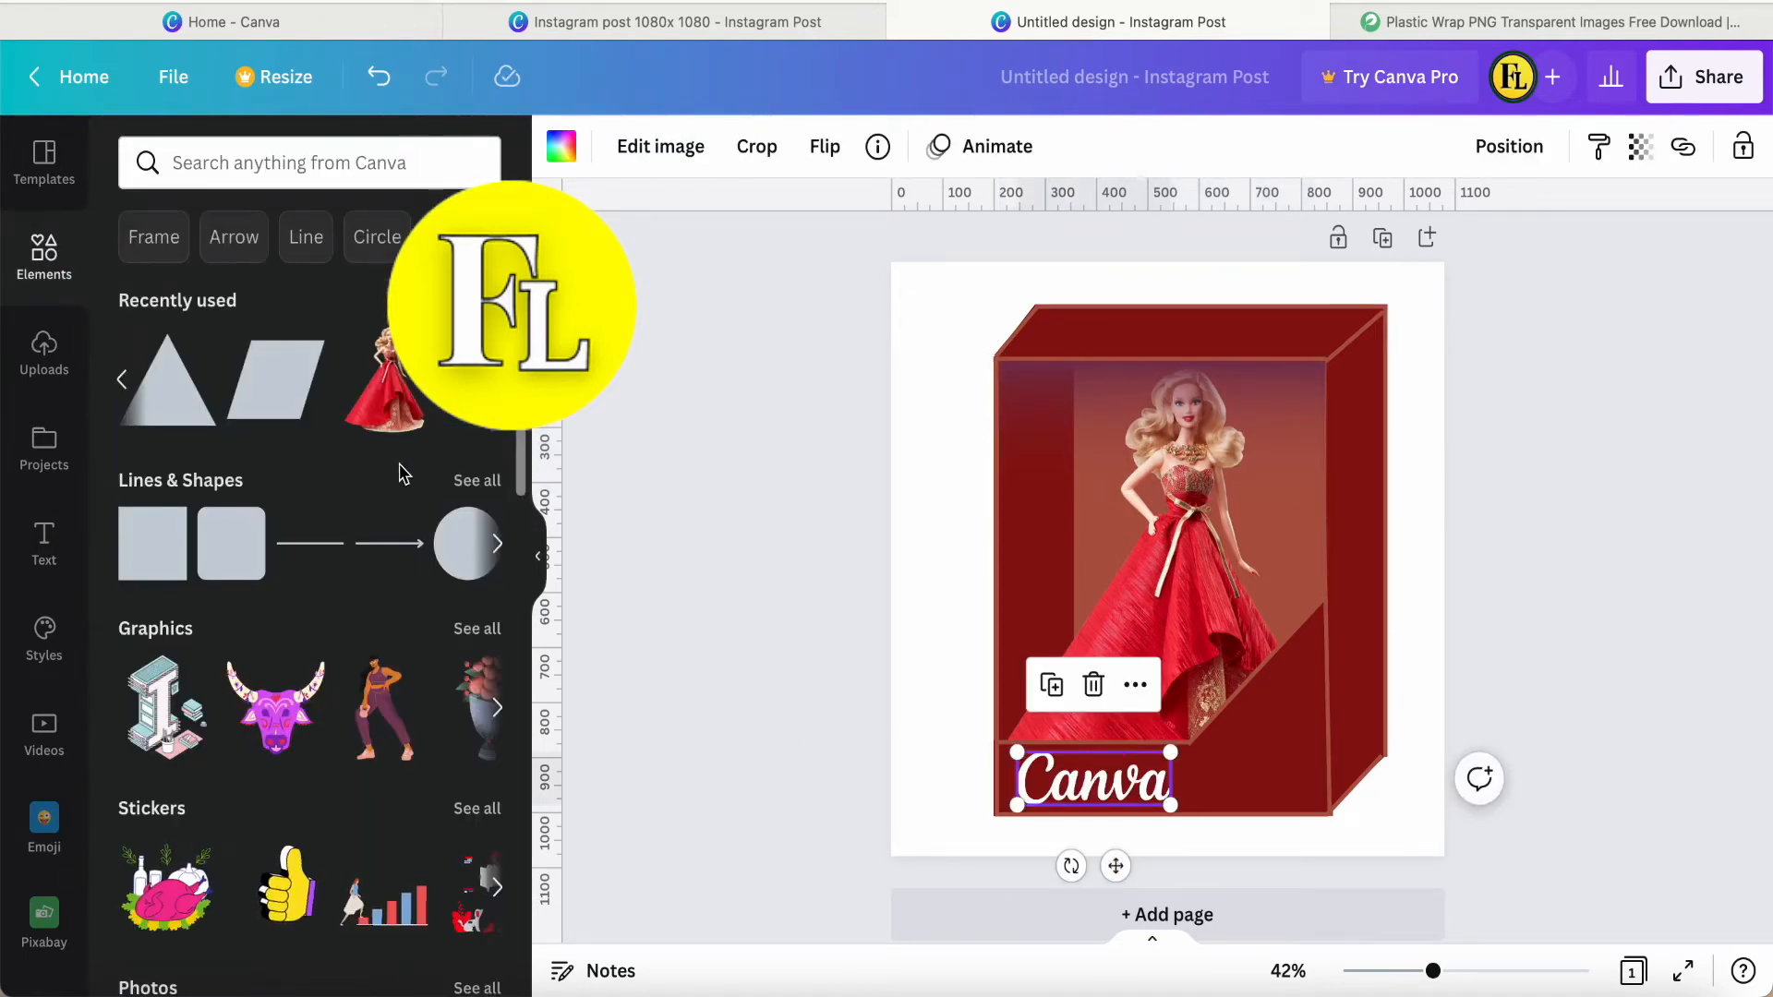
pyautogui.click(394, 407)
pyautogui.moveTo(1010, 356); pyautogui.dragTo(1272, 742)
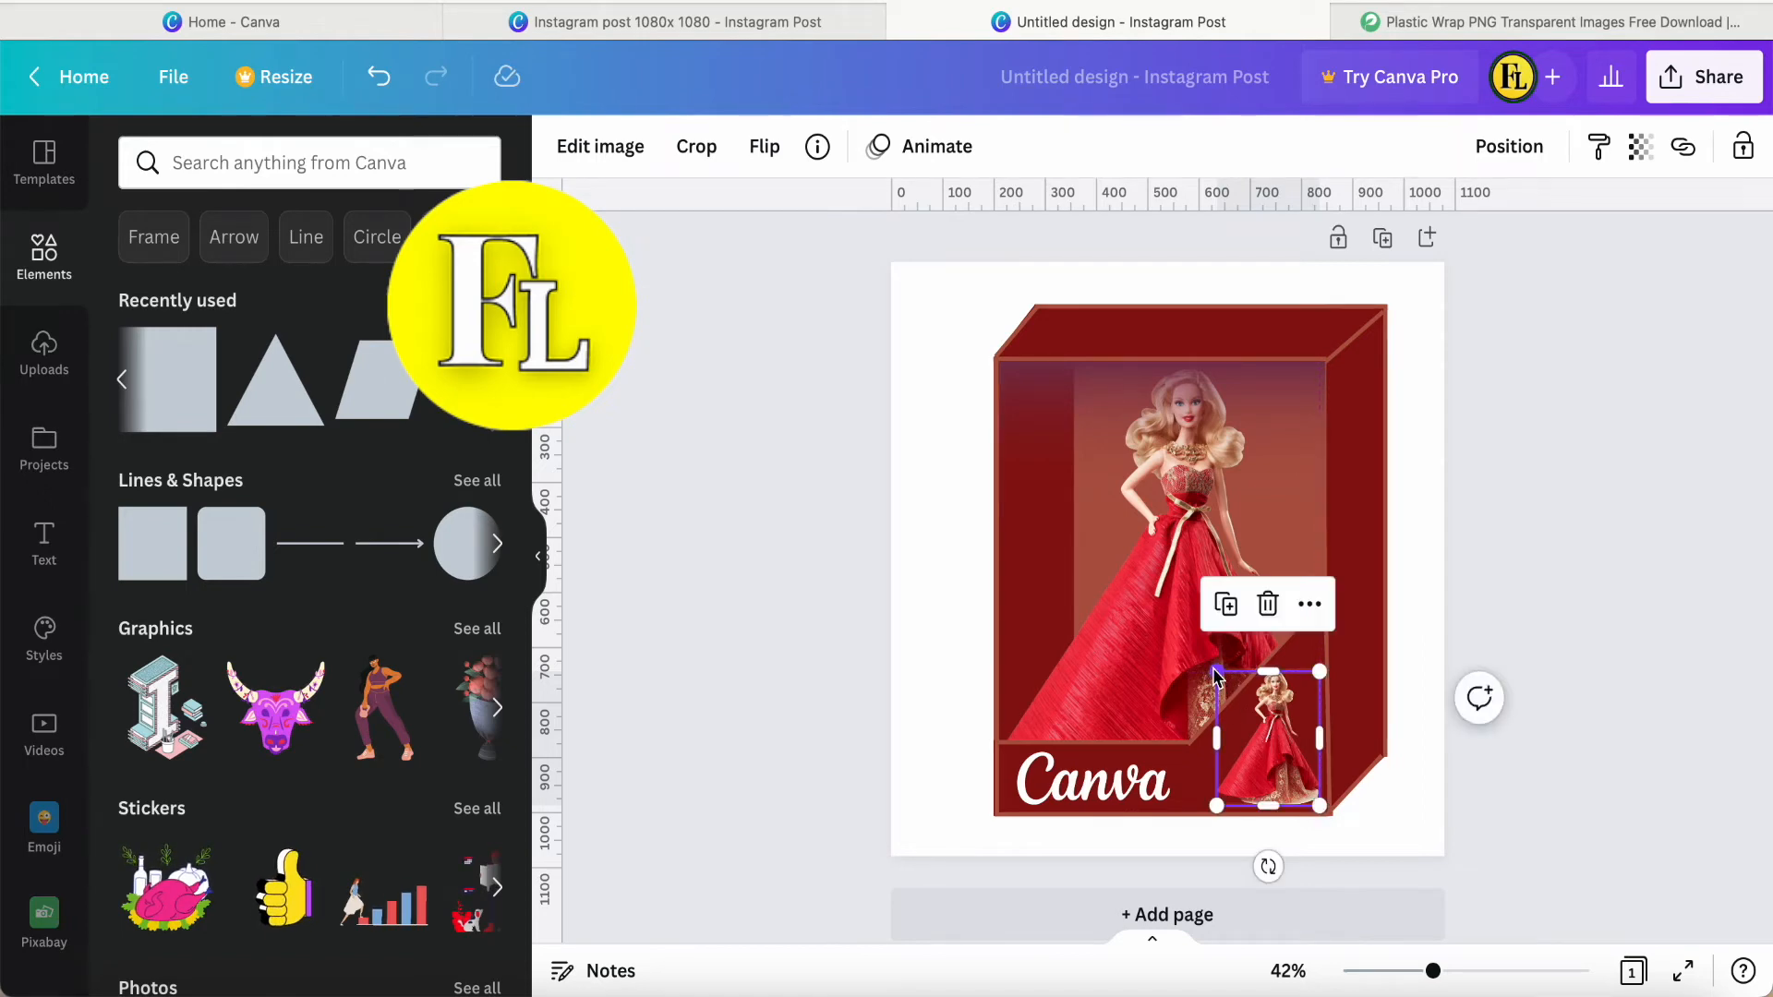
pyautogui.moveTo(1217, 674); pyautogui.dragTo(1225, 683)
pyautogui.moveTo(1261, 755); pyautogui.dragTo(1247, 755)
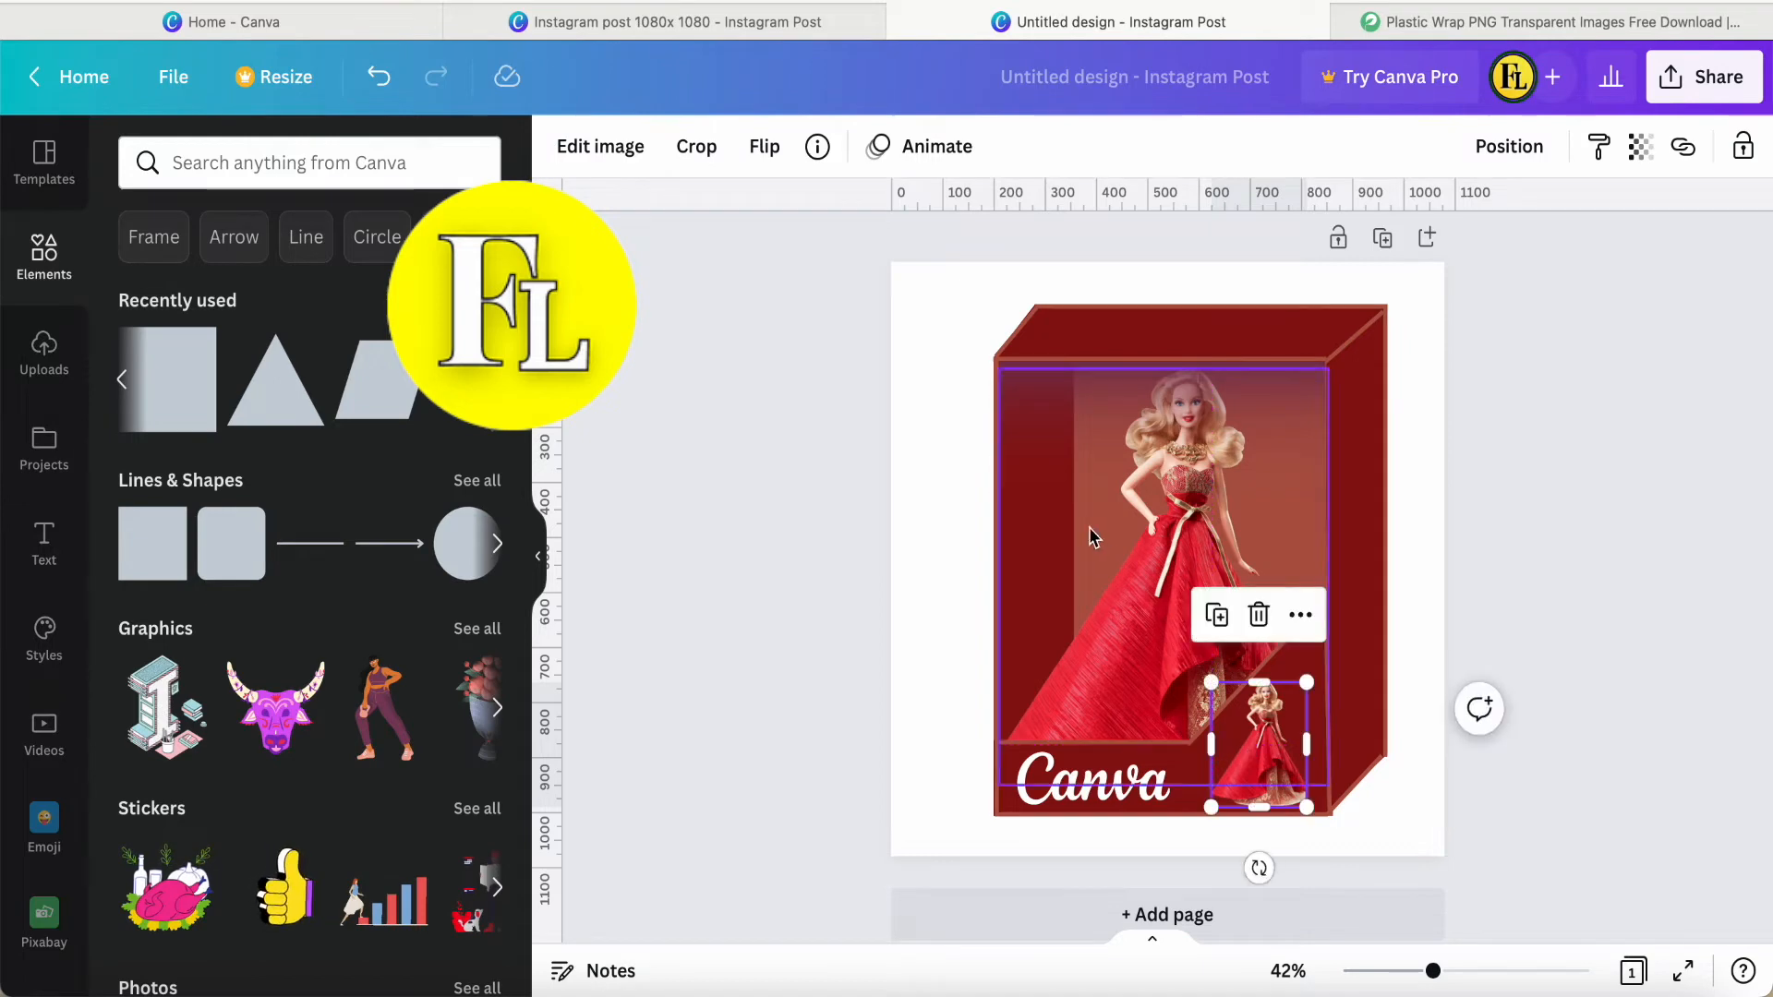
# Add a Glow shadow to the small doll and set its colour to white.
pyautogui.click(586, 155)
pyautogui.click(301, 386)
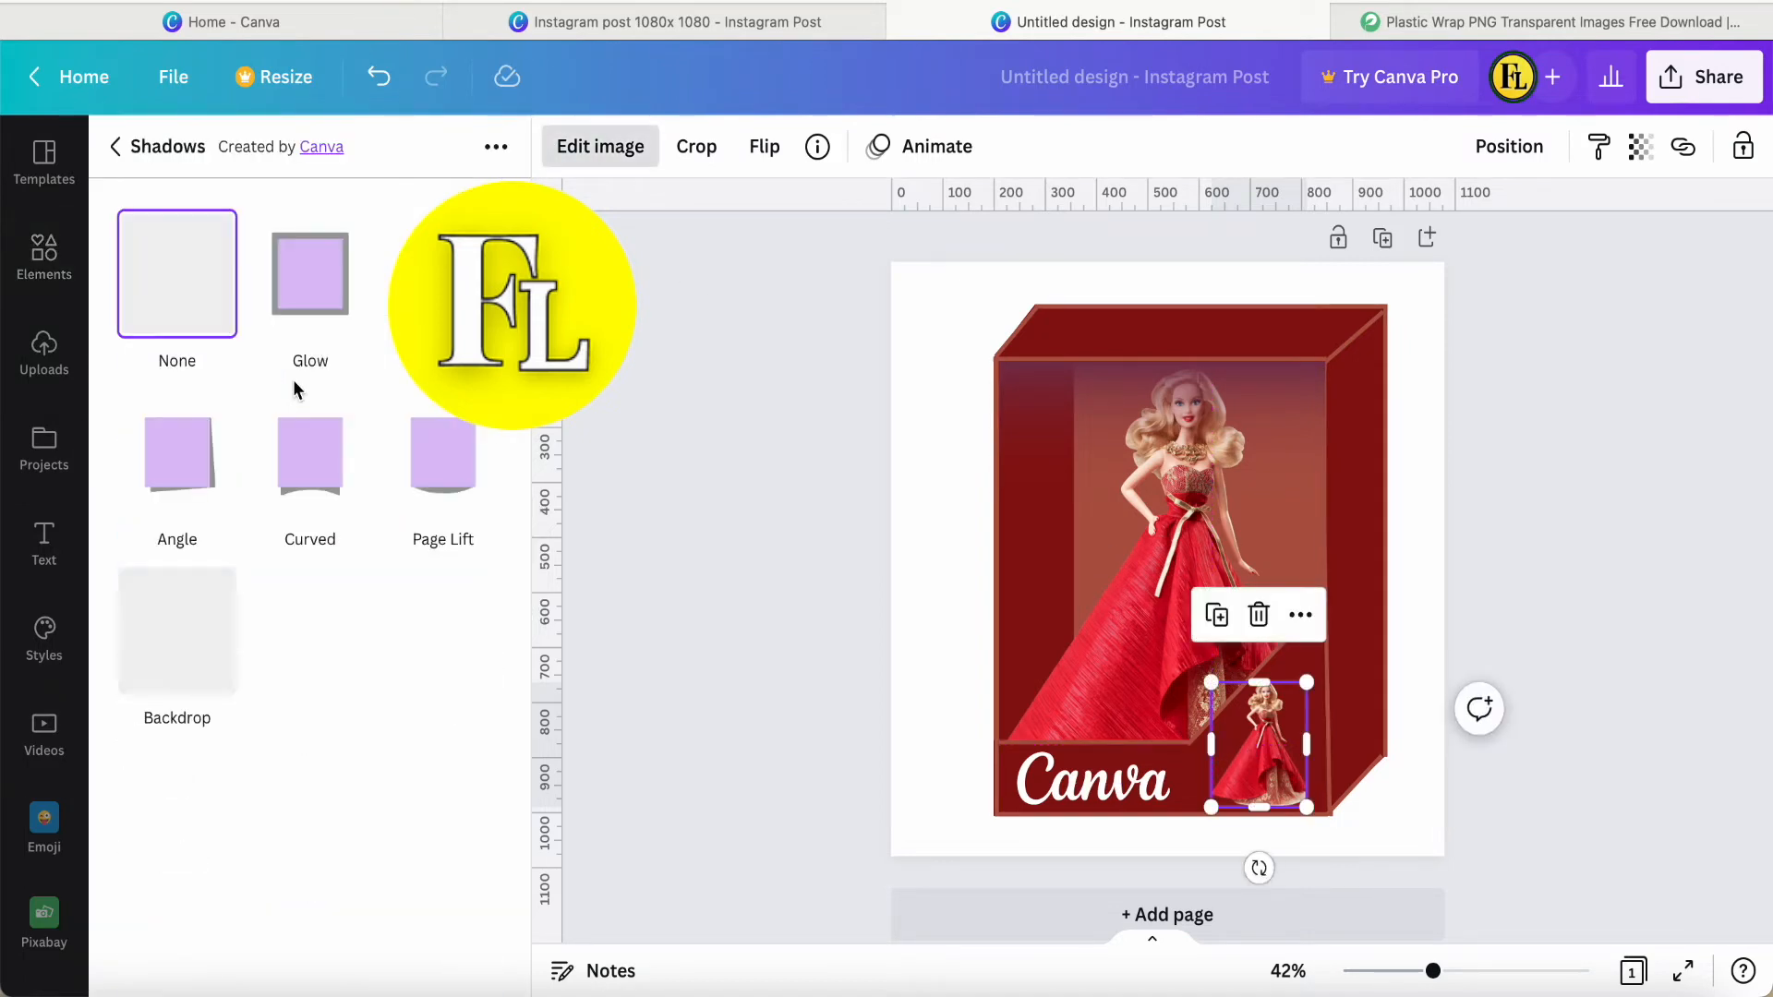
pyautogui.click(320, 314)
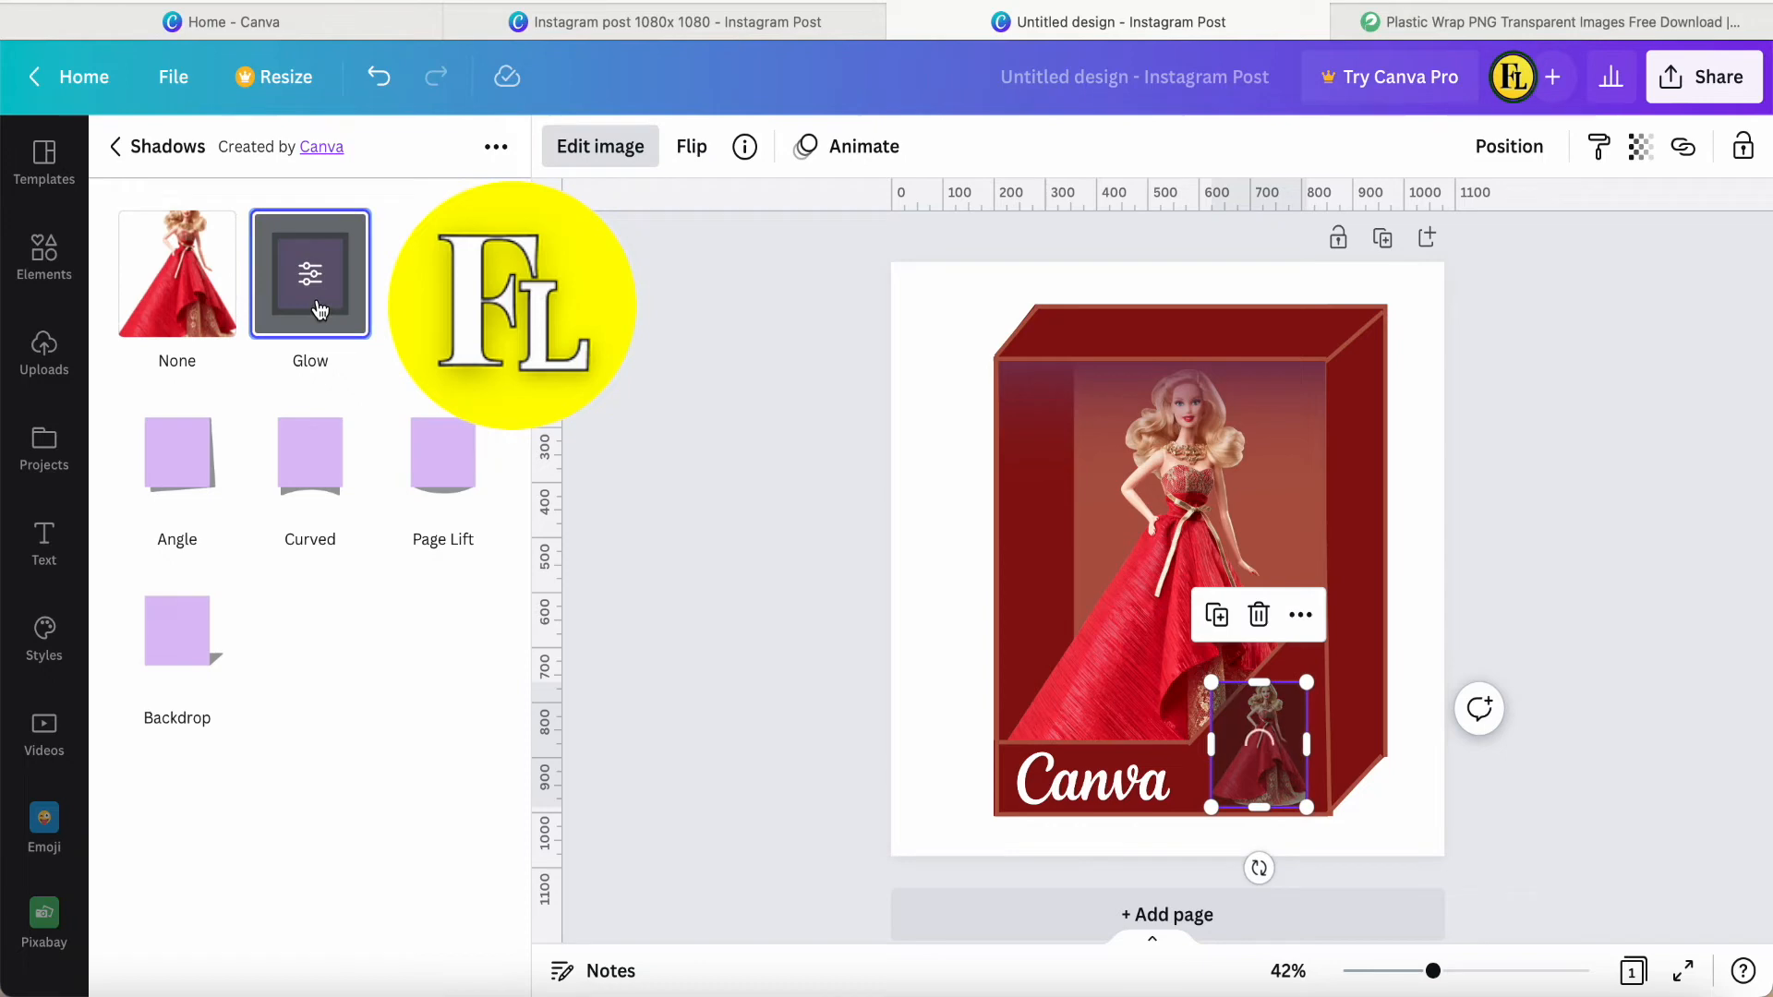
pyautogui.click(319, 308)
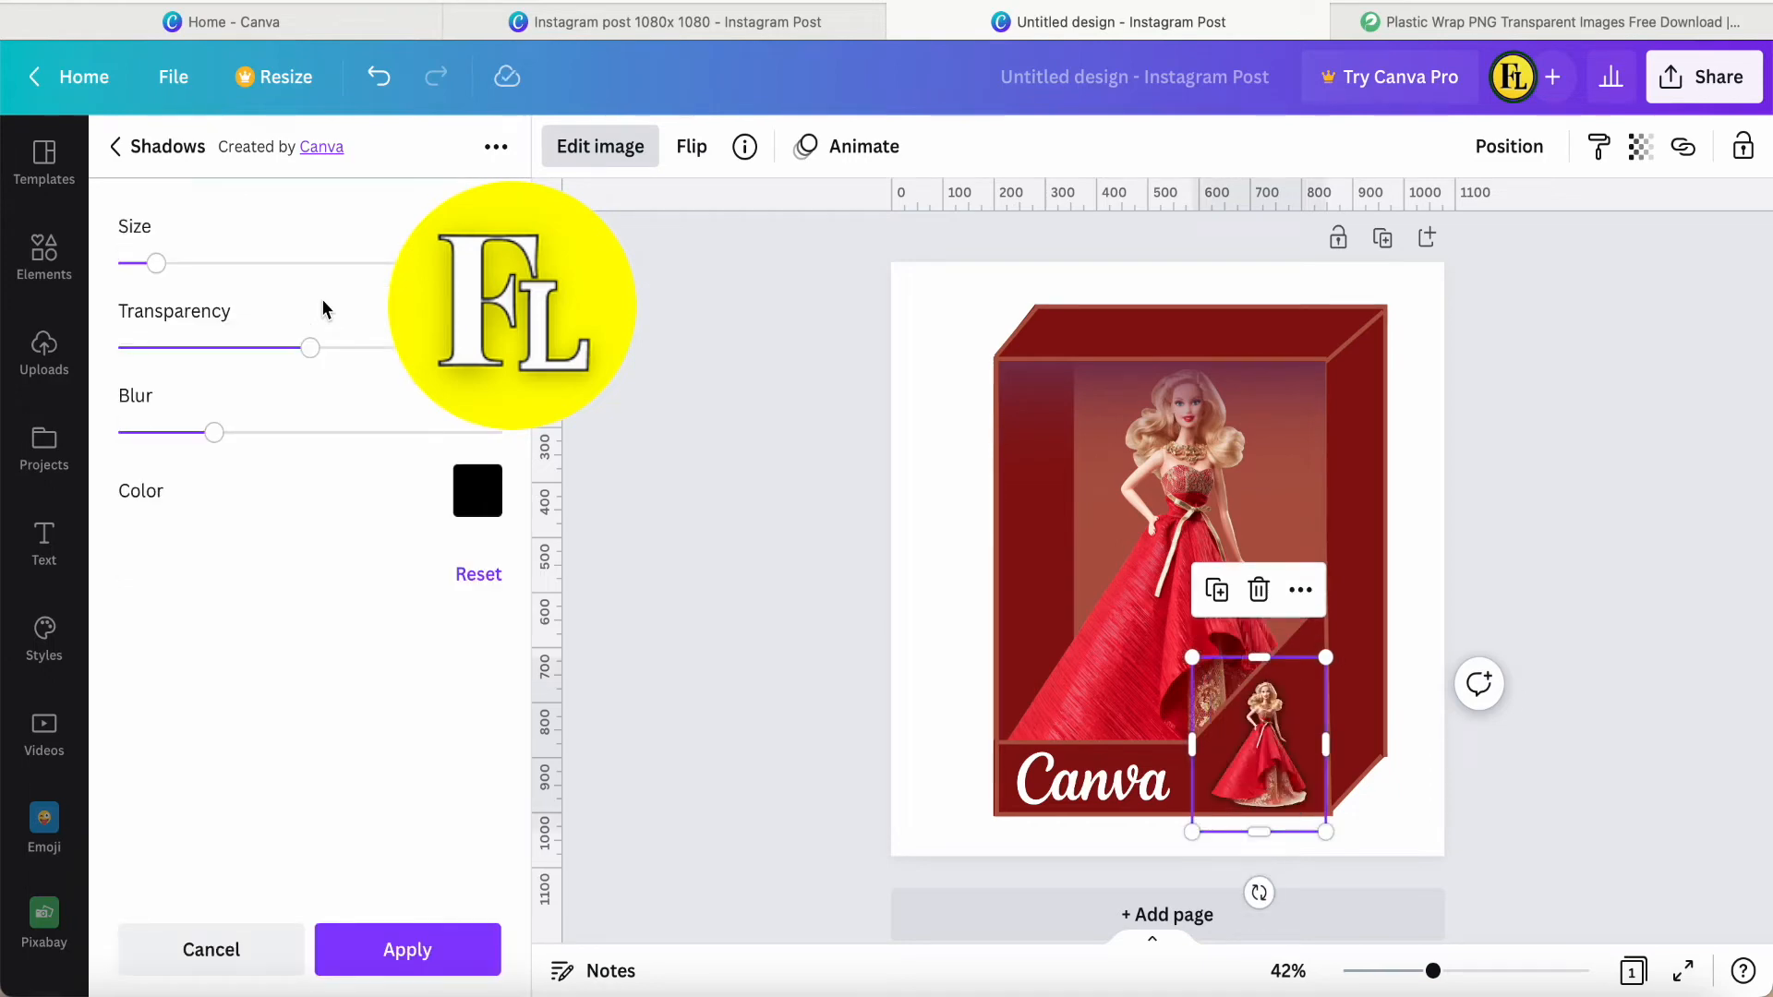
pyautogui.click(478, 492)
pyautogui.click(682, 623)
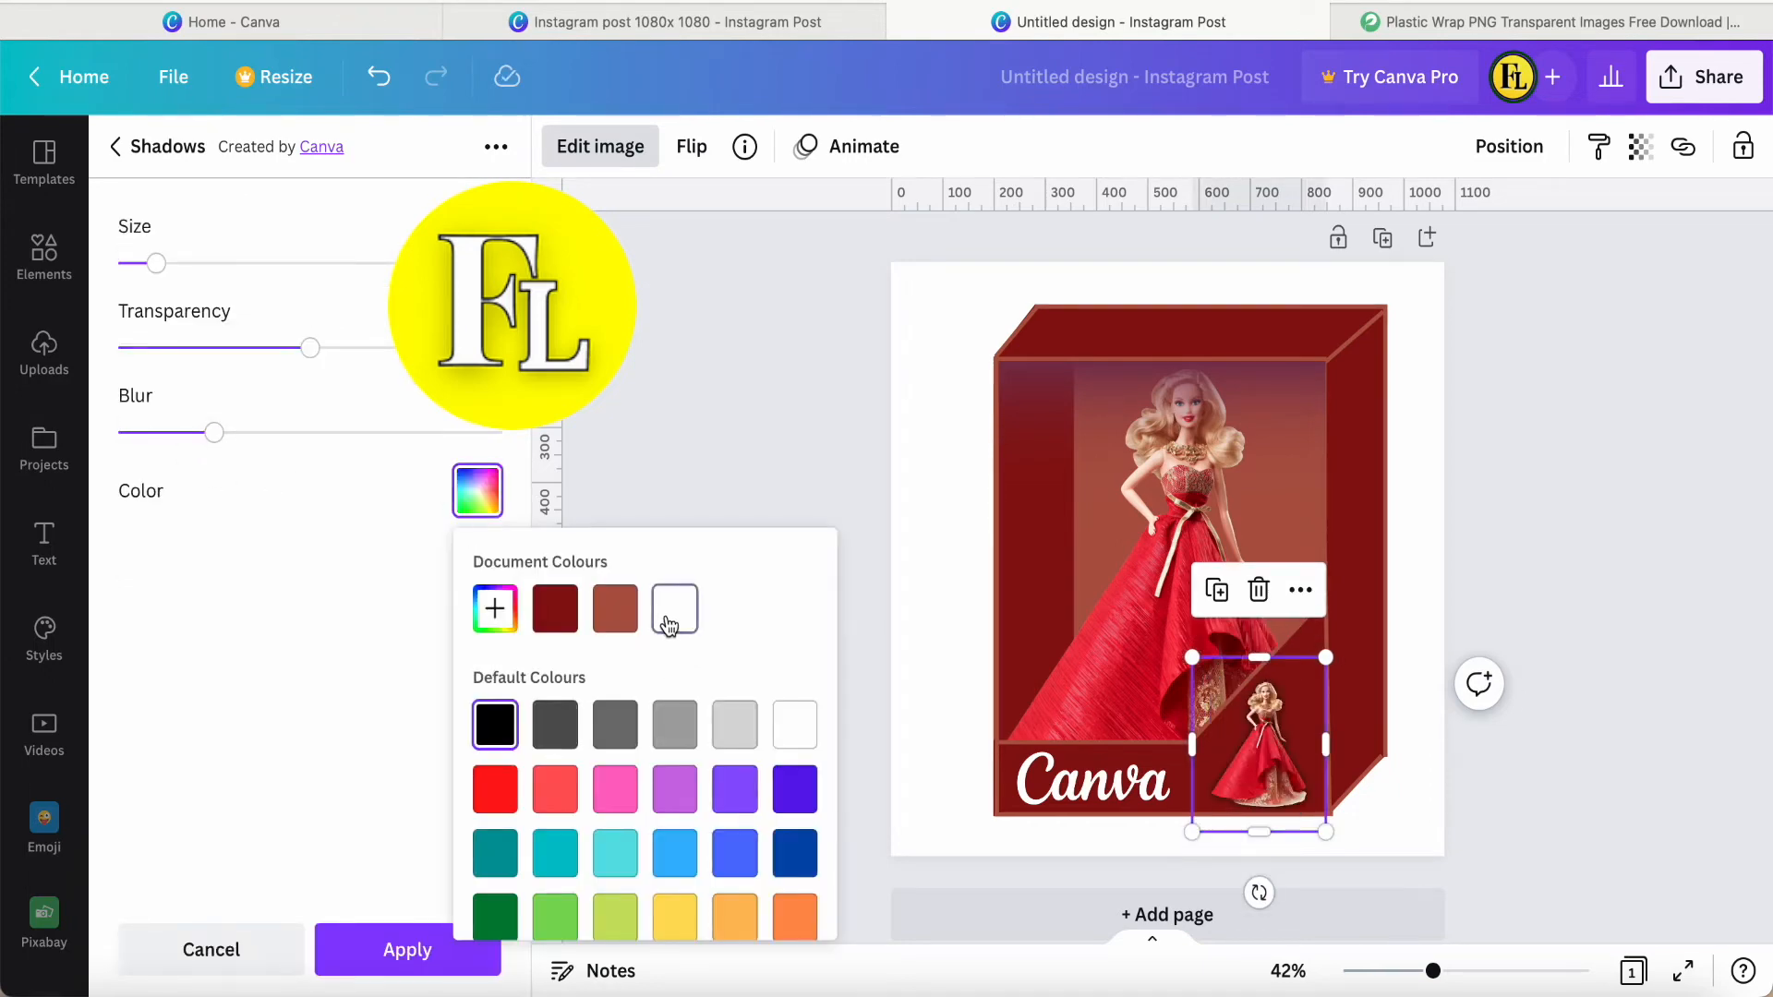
# Reduce the glow's blur to the minimum, increase its size into a solid outline and apply the shadow.
pyautogui.click(216, 437)
pyautogui.moveTo(212, 434); pyautogui.dragTo(118, 432)
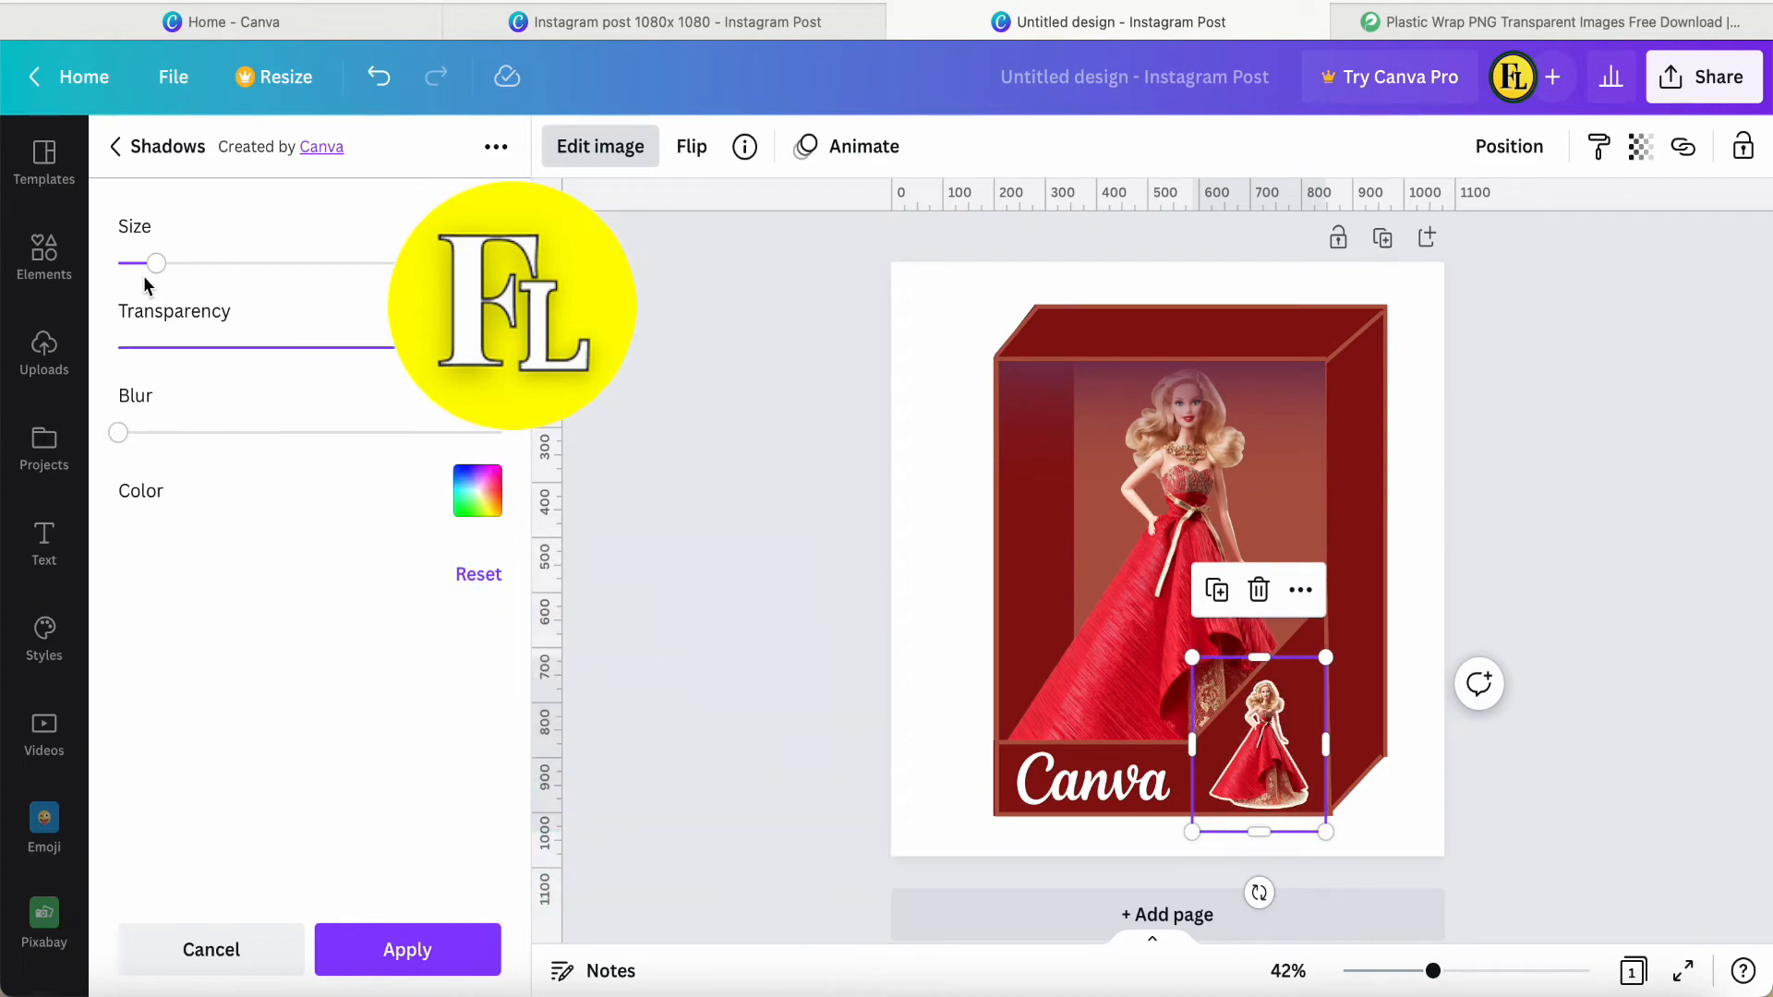
pyautogui.click(282, 265)
pyautogui.moveTo(271, 266); pyautogui.dragTo(227, 268)
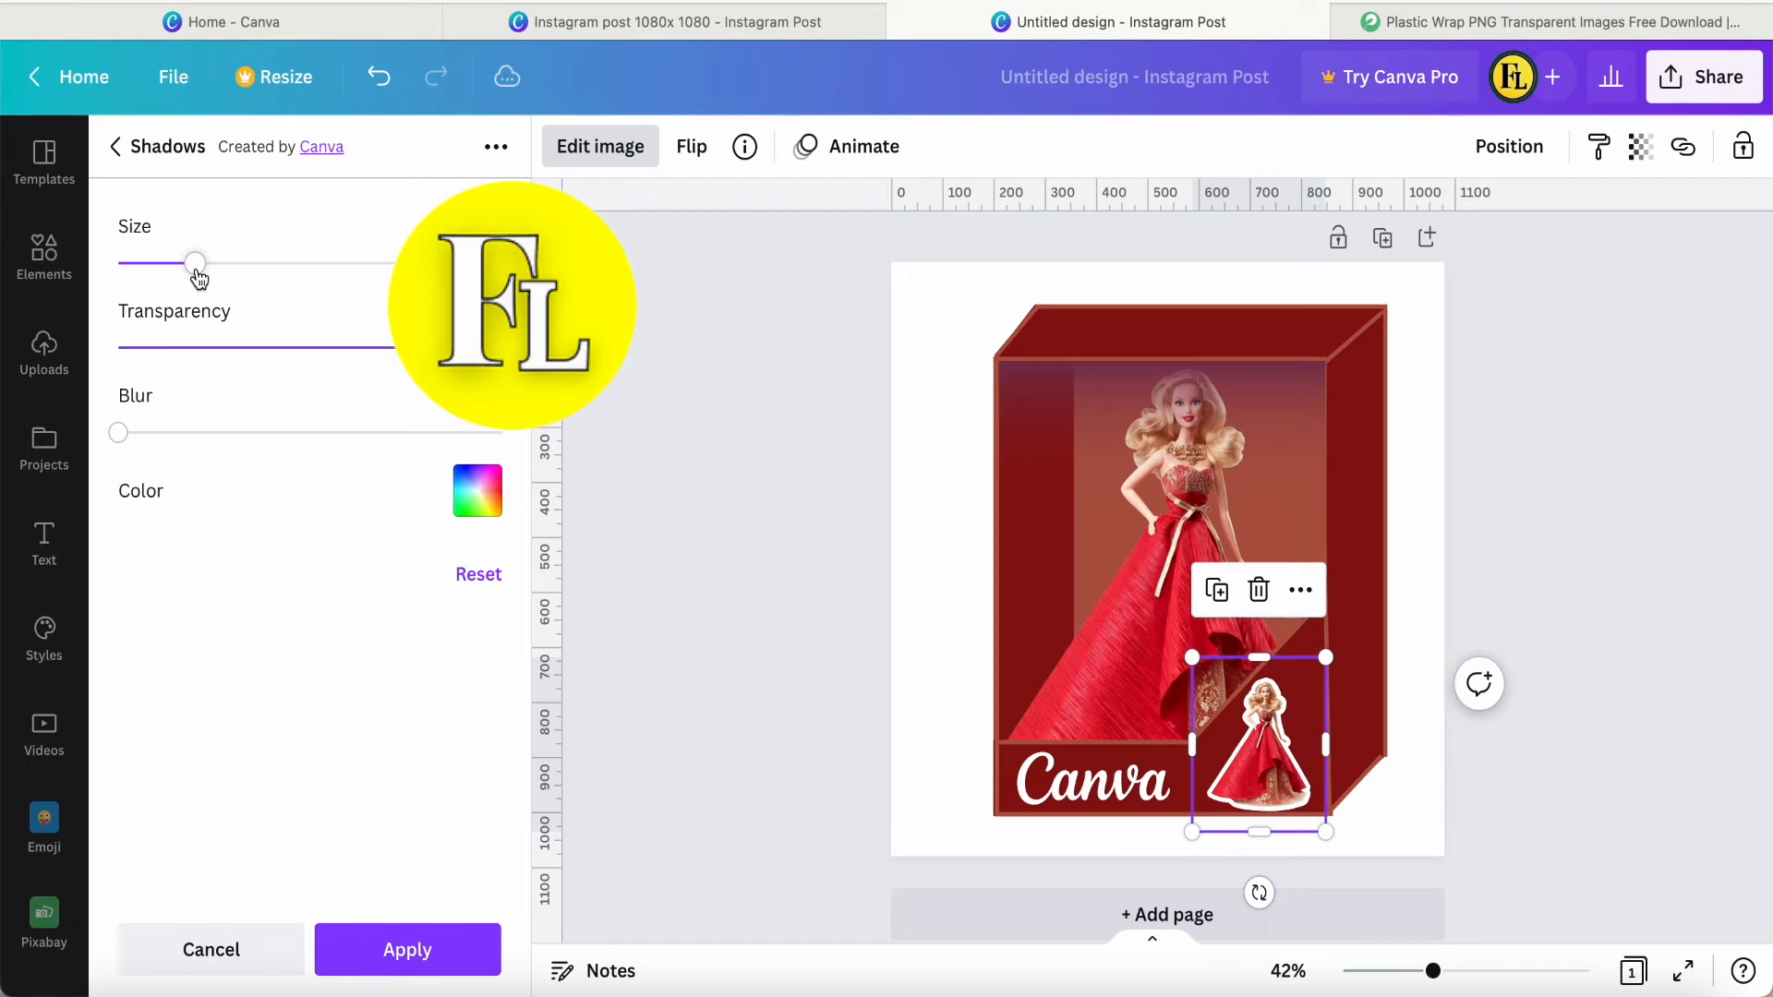
pyautogui.click(397, 956)
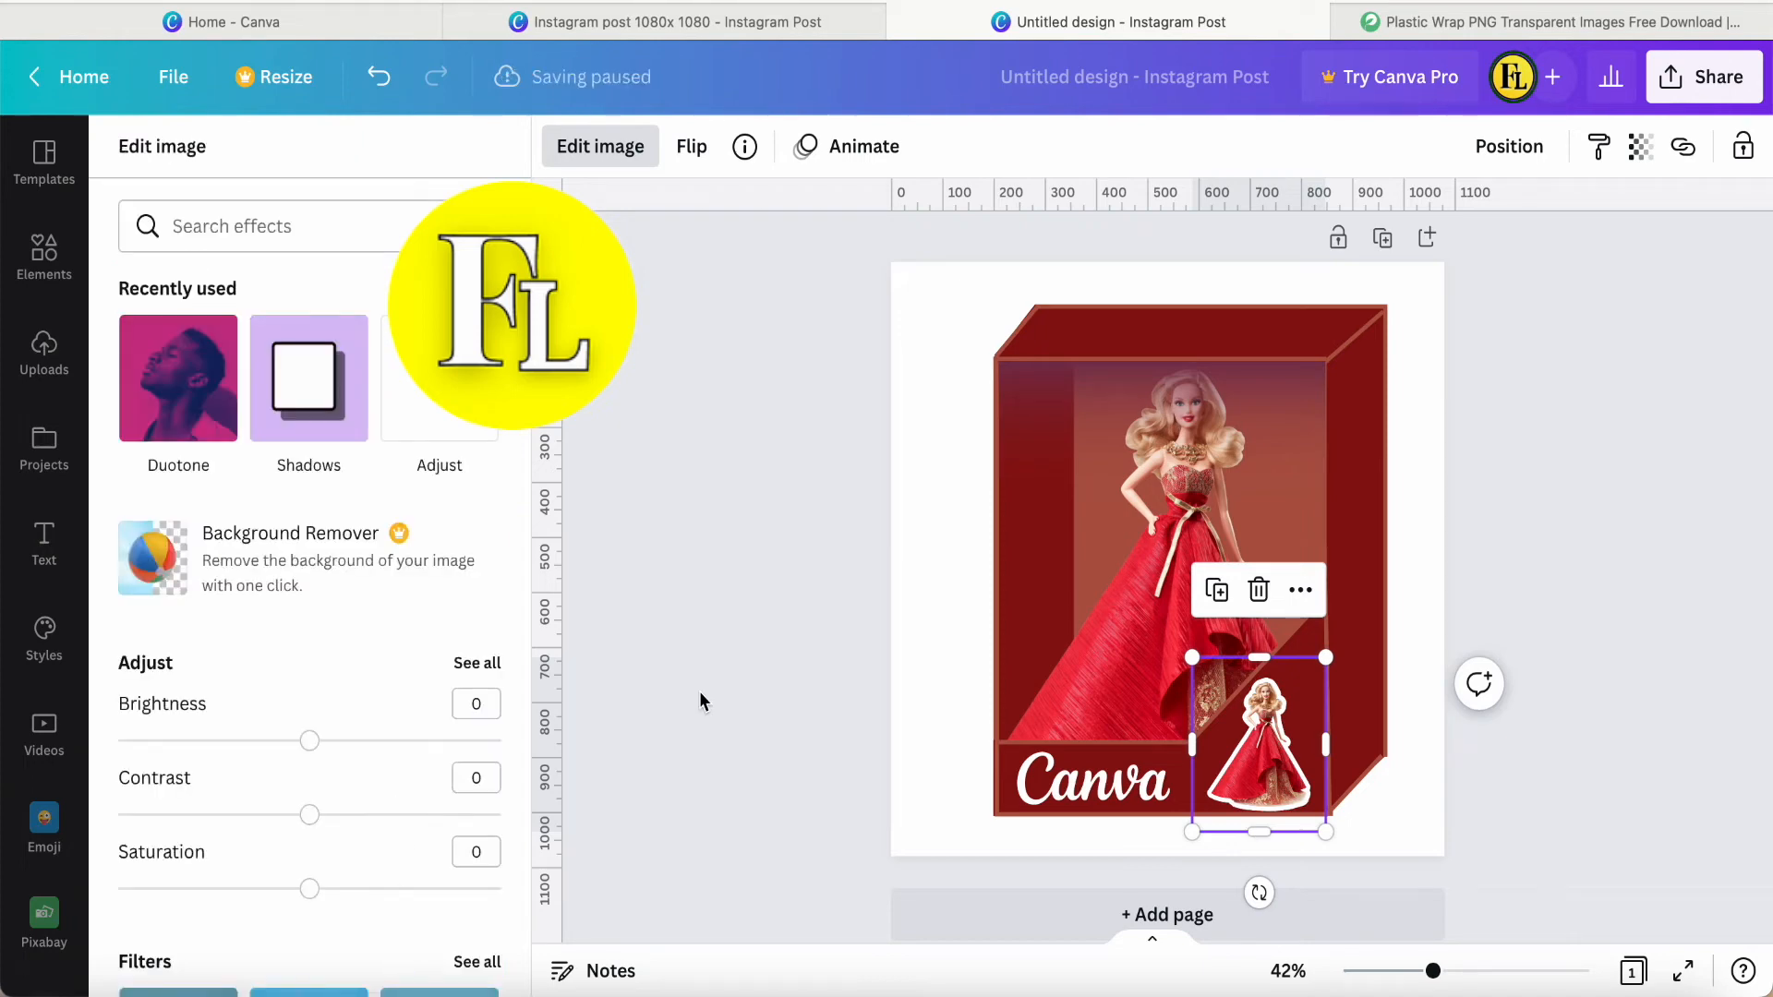
pyautogui.click(719, 651)
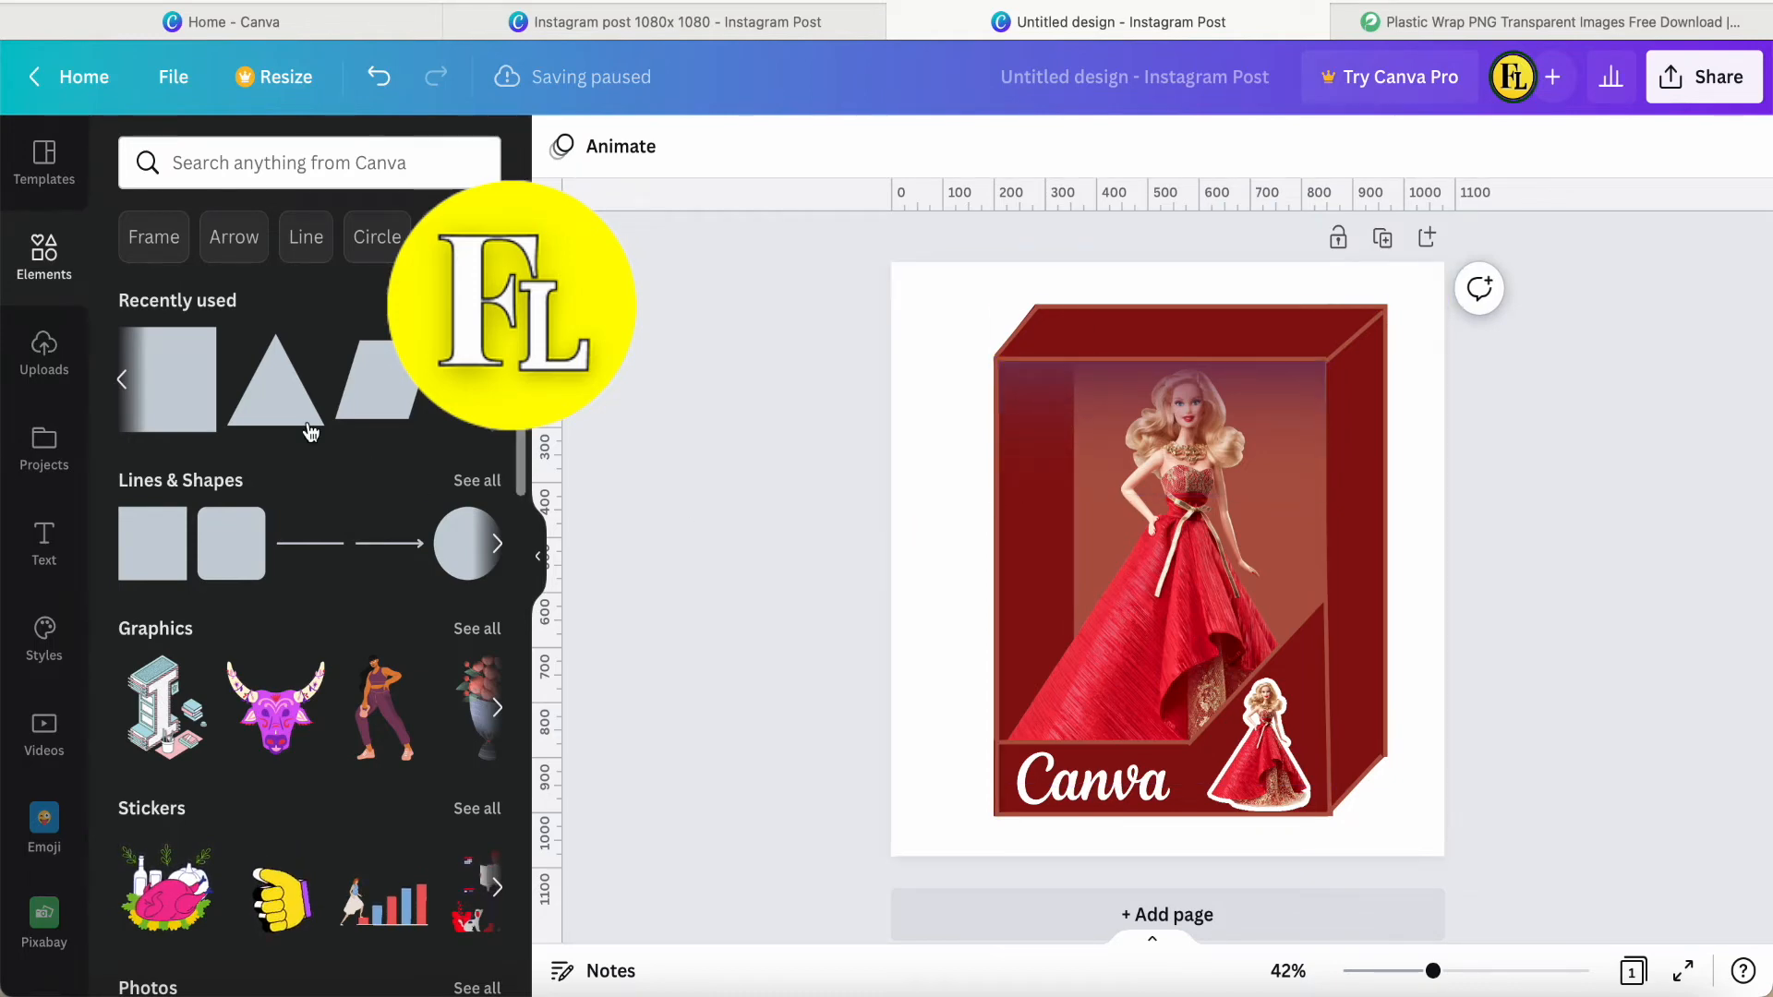
# Add a right triangle from the recently used elements, then rotate and shrink it into the window's upper-left corner.
pyautogui.click(126, 380)
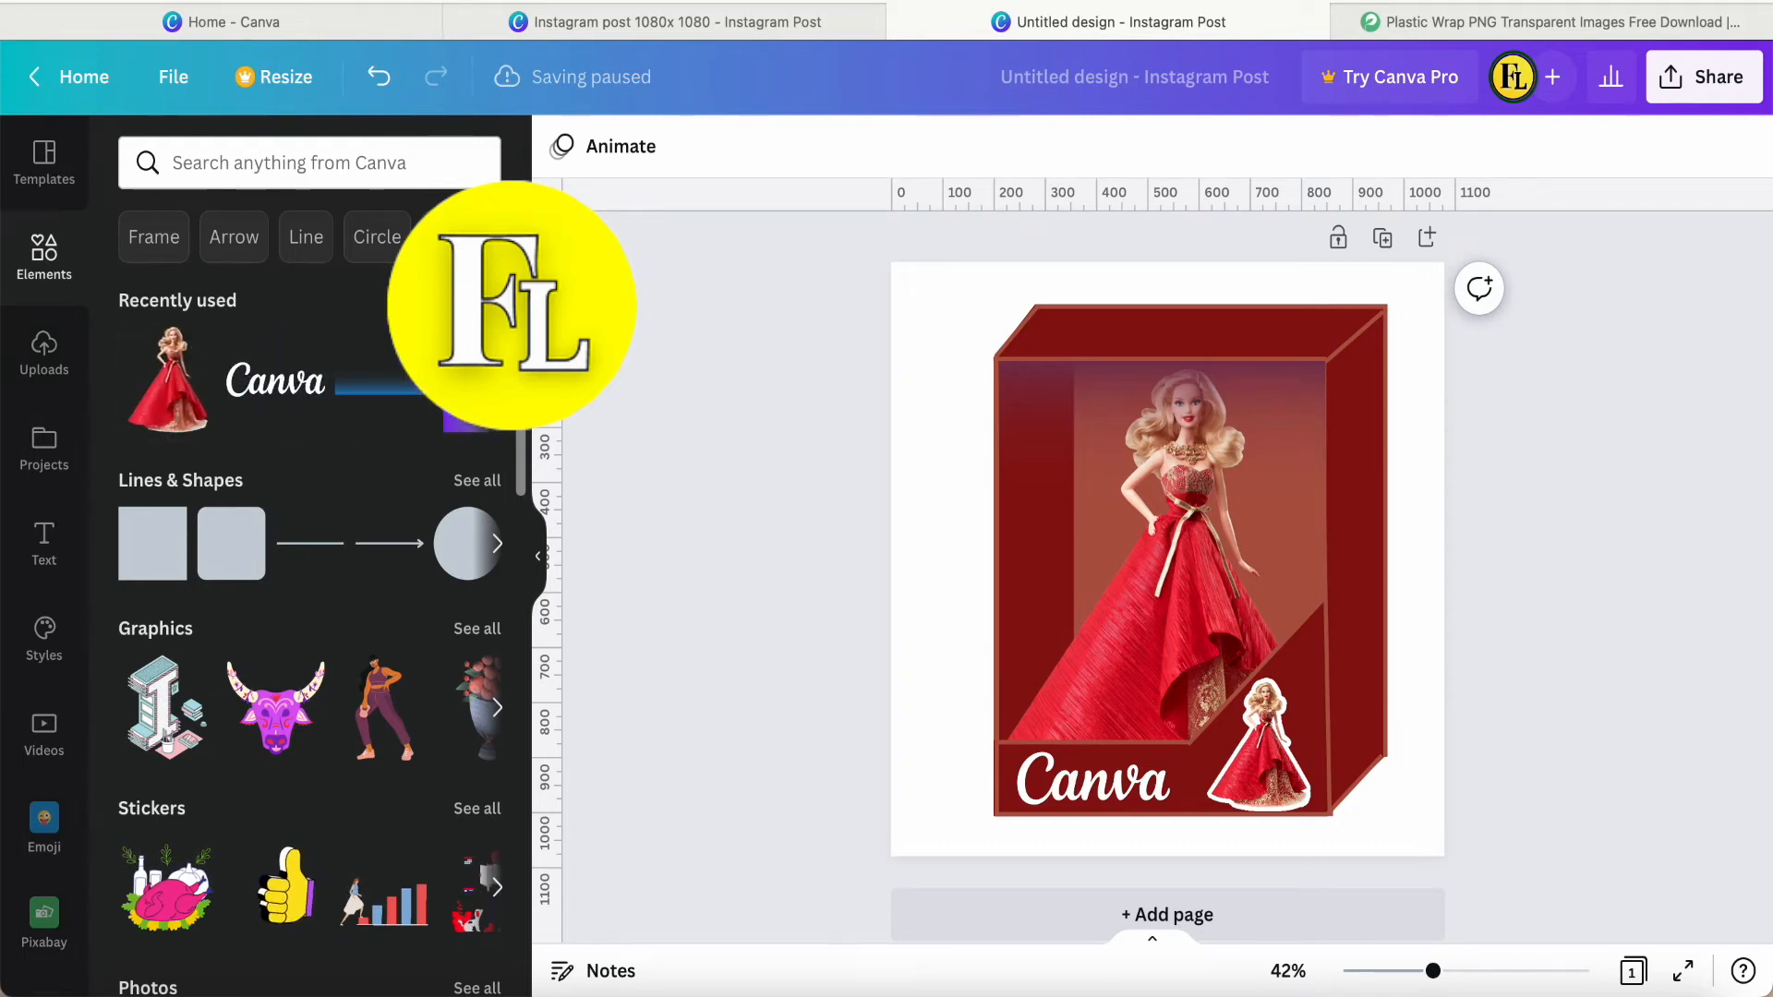
pyautogui.hscroll(3, 314, 428)
pyautogui.click(393, 411)
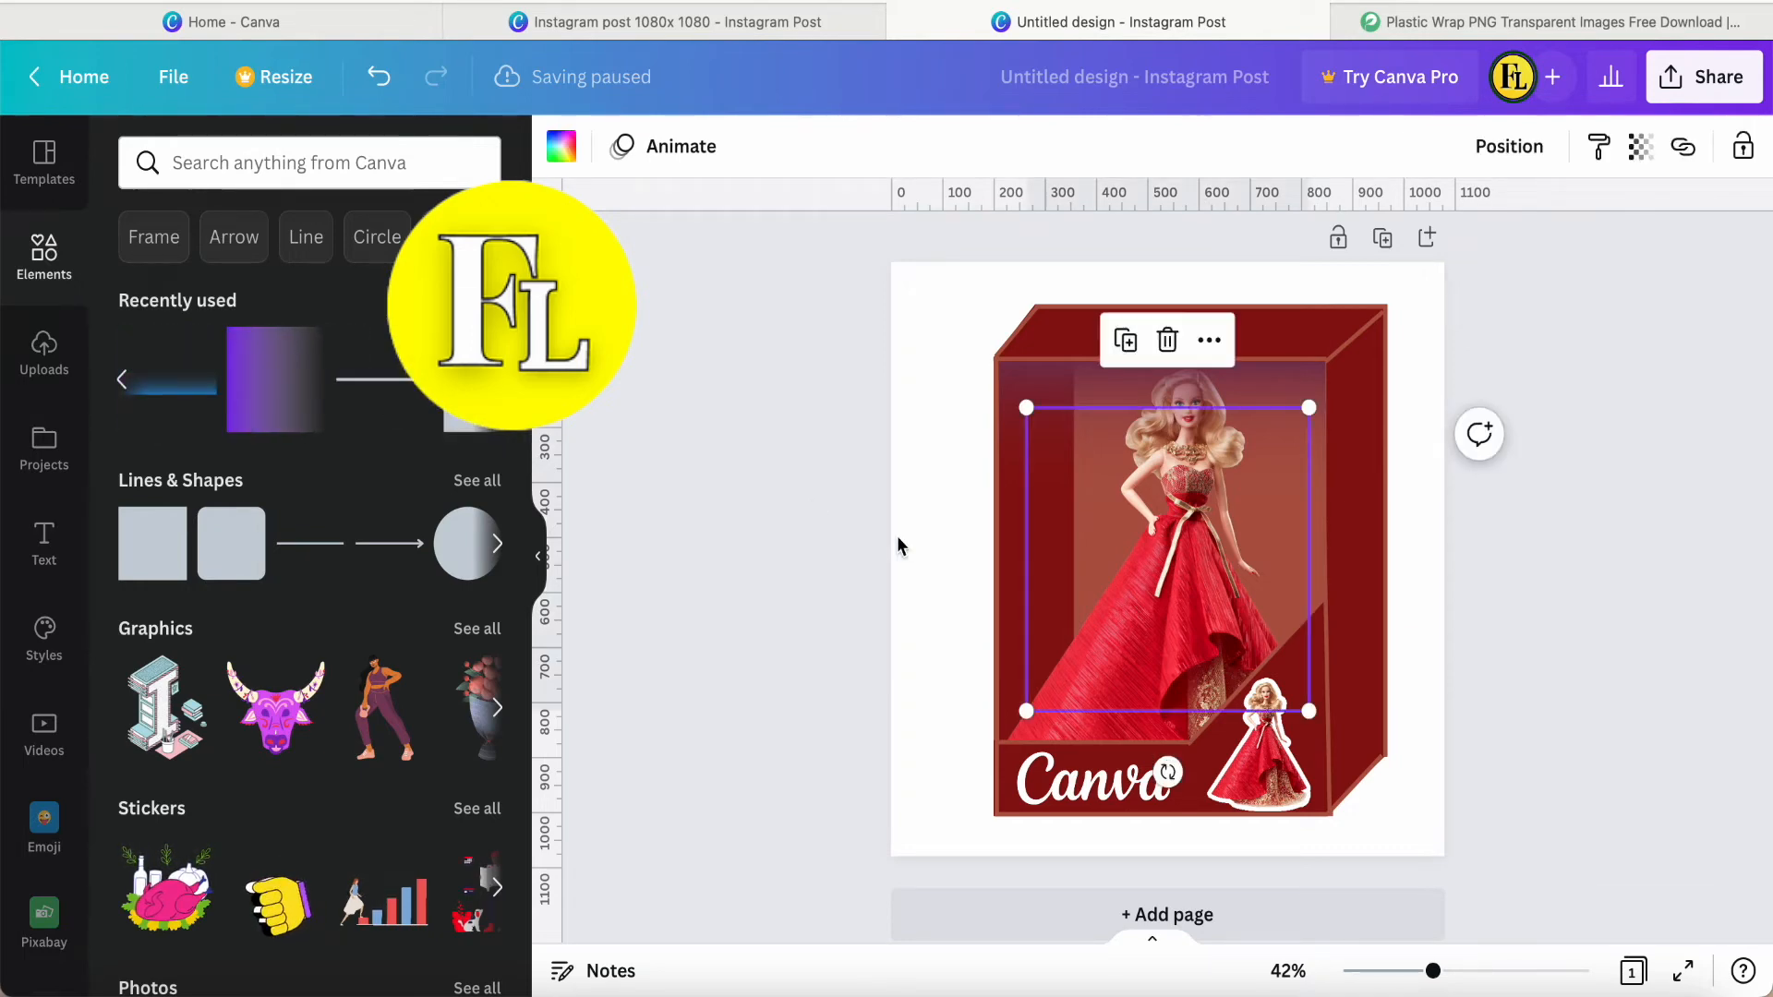
pyautogui.moveTo(1243, 482); pyautogui.dragTo(1191, 470)
pyautogui.moveTo(1115, 760); pyautogui.dragTo(1116, 334)
pyautogui.moveTo(1257, 699); pyautogui.dragTo(1099, 528)
pyautogui.moveTo(1028, 458); pyautogui.dragTo(1052, 424)
# Fill the corner triangle with dark red and align it with the window's upper-left corner.
pyautogui.click(562, 147)
pyautogui.click(210, 285)
pyautogui.moveTo(999, 361); pyautogui.dragTo(998, 361)
pyautogui.click(562, 147)
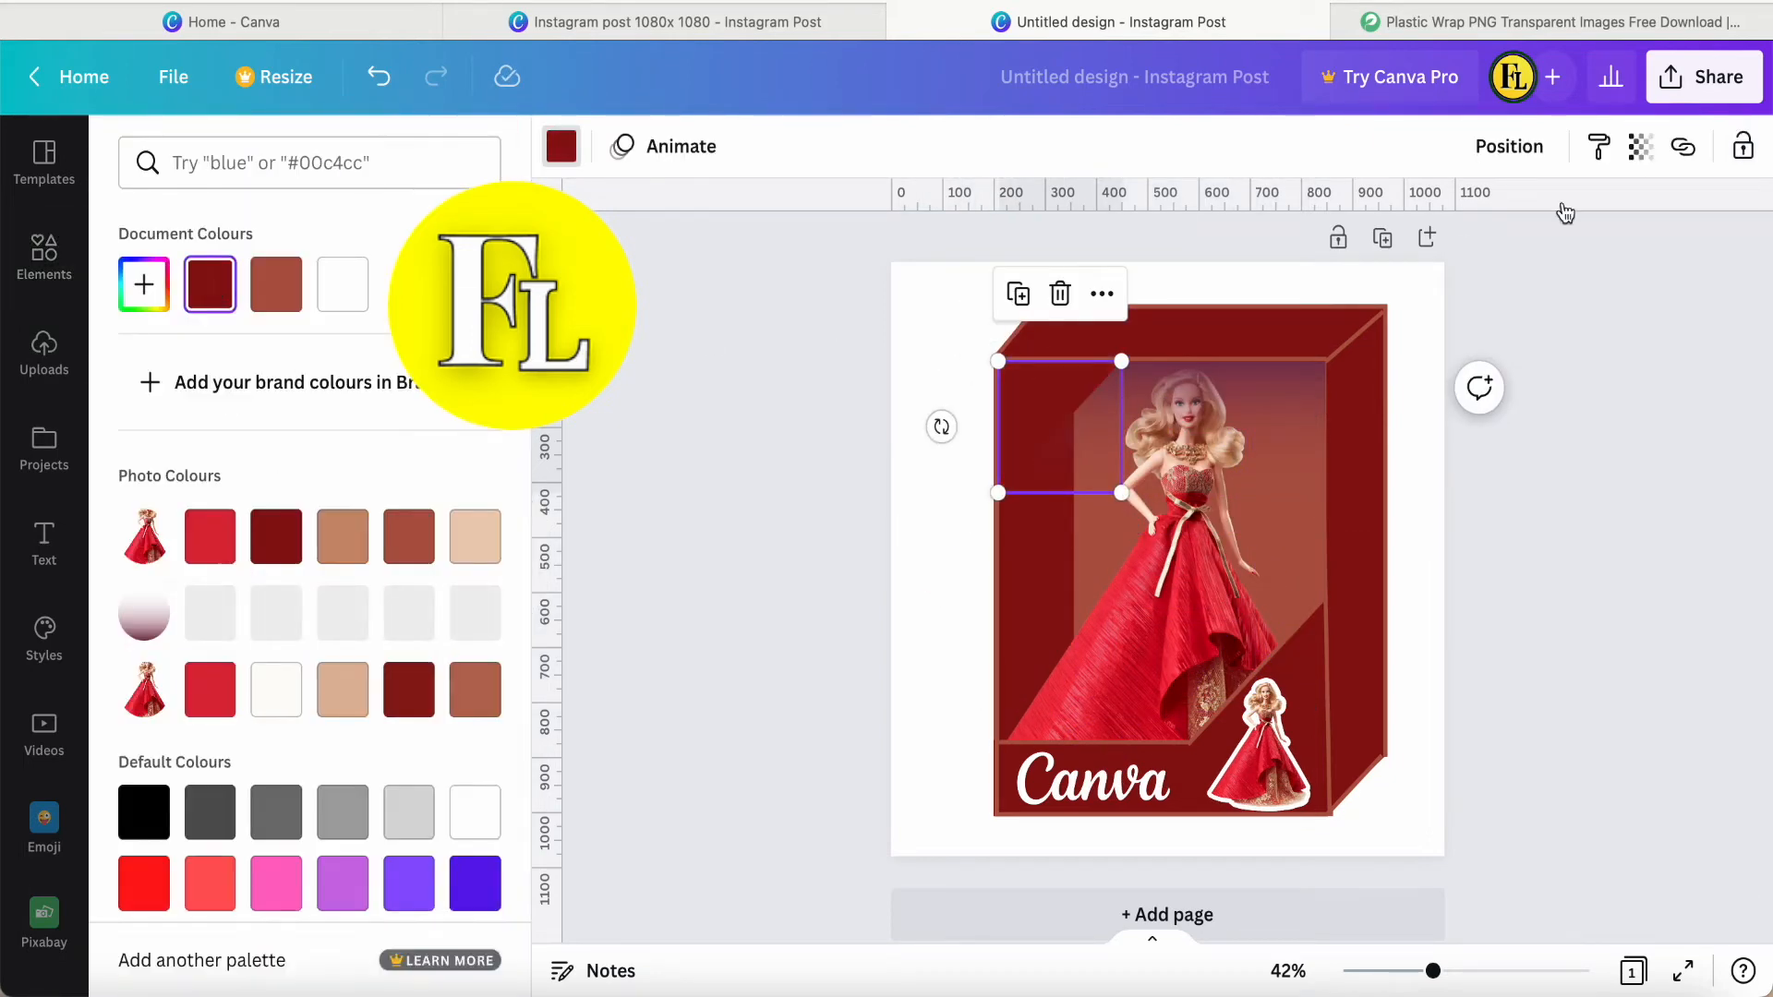
pyautogui.click(1169, 242)
# Duplicate the slanted window line and fit the copy along the upper-left triangle's diagonal edge.
pyautogui.click(1284, 650)
pyautogui.press('super+d')
pyautogui.moveTo(1317, 706); pyautogui.dragTo(1121, 463)
pyautogui.moveTo(997, 507); pyautogui.dragTo(1001, 505)
pyautogui.click(947, 487)
pyautogui.click(1064, 429)
pyautogui.moveTo(1121, 363); pyautogui.dragTo(1123, 361)
pyautogui.click(947, 488)
# Search for "hot sale" and place the red scalloped badge, scaled down, on the upper-left corner triangle.
pyautogui.click(289, 163)
pyautogui.write('hotsale')
pyautogui.press('Return')
pyautogui.scroll(-5, 277, 663)
pyautogui.click(200, 162)
pyautogui.press('Return')
pyautogui.scroll(-5, 195, 369)
pyautogui.scroll(-10, 194, 369)
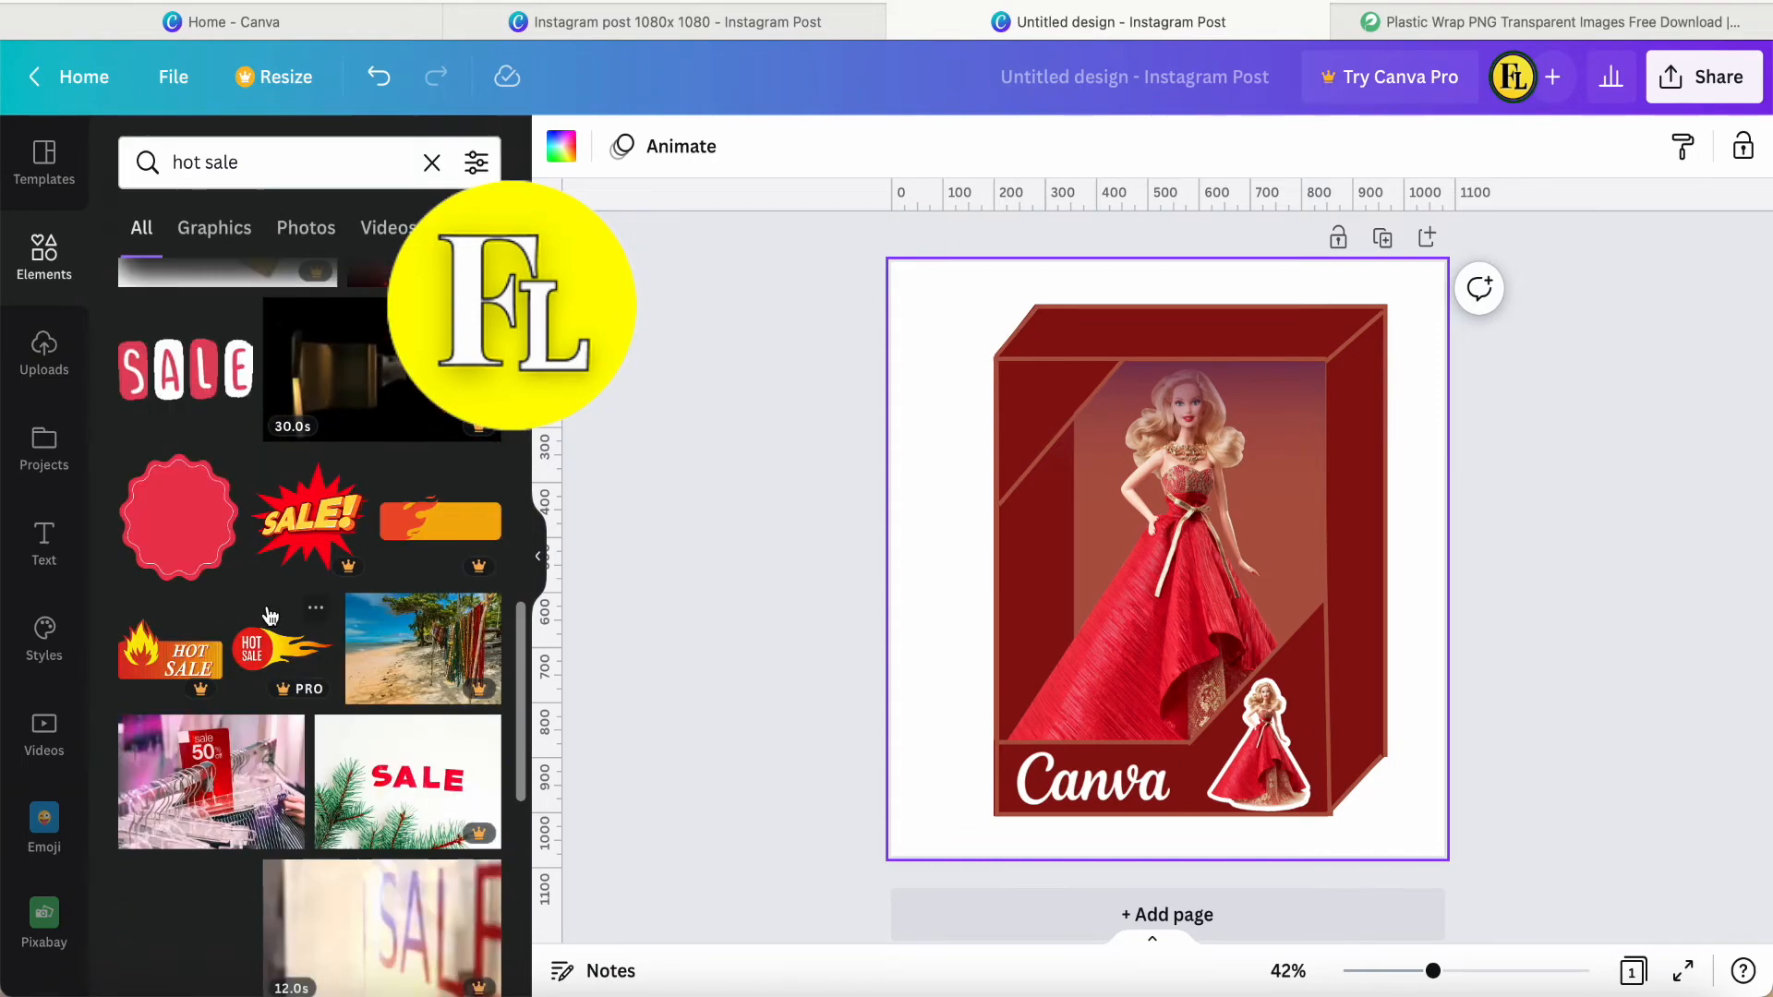
pyautogui.scroll(8, 188, 545)
pyautogui.moveTo(188, 545); pyautogui.dragTo(1061, 503)
pyautogui.click(924, 463)
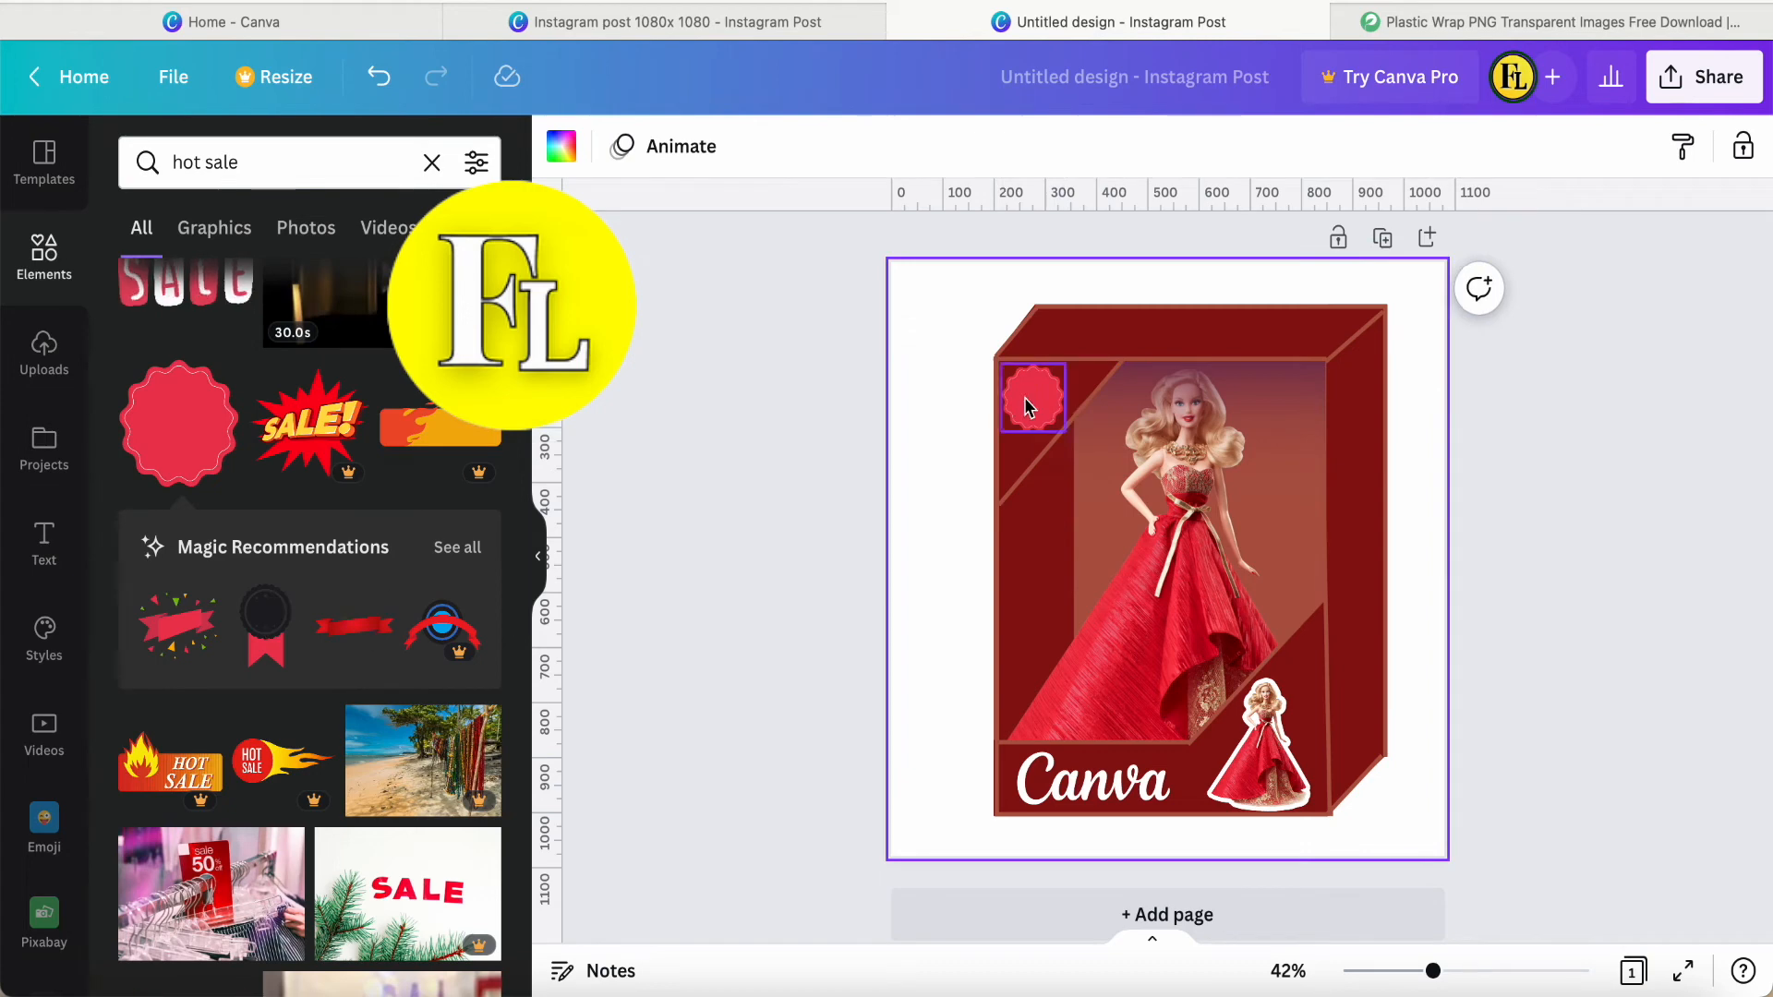
# Add a text reading "30%" and colour it white.
pyautogui.click(431, 163)
pyautogui.click(45, 545)
pyautogui.click(230, 442)
pyautogui.click(935, 146)
pyautogui.write('30%')
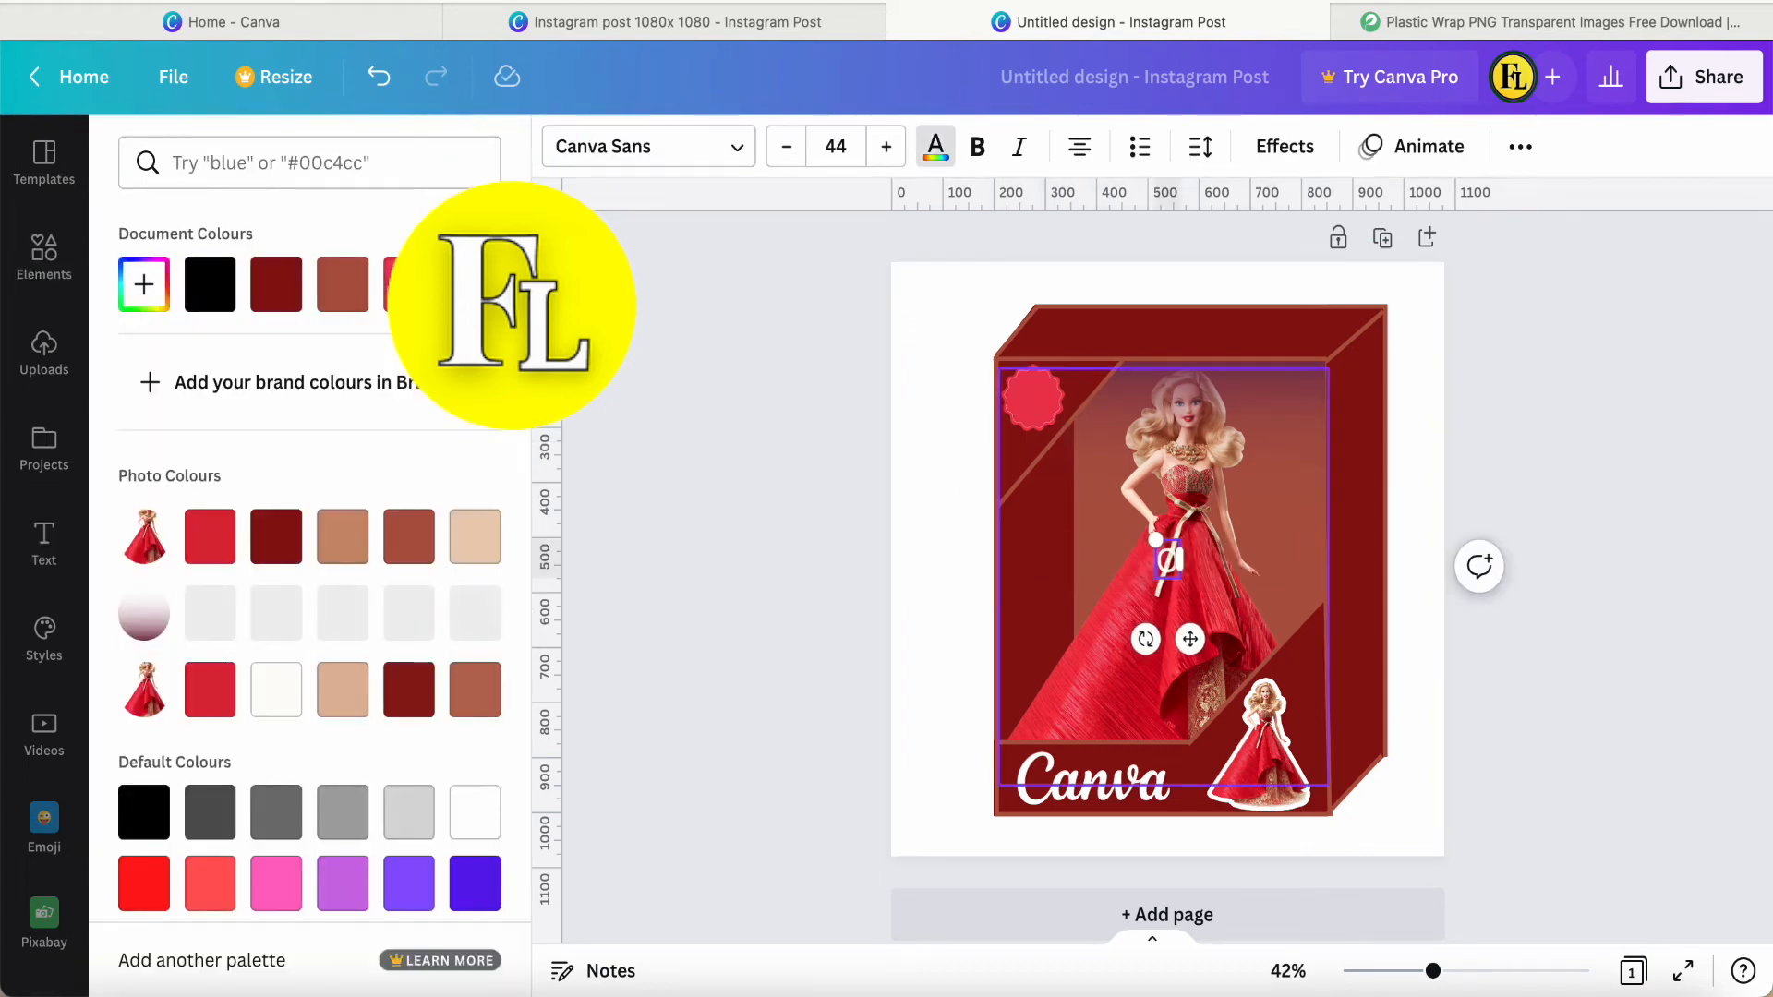
# Italicize the "30%" text and fit it at size 37.3 onto the centre of the red badge.
pyautogui.click(1020, 148)
pyautogui.moveTo(1191, 639); pyautogui.dragTo(1061, 476)
pyautogui.moveTo(1005, 374); pyautogui.dragTo(1015, 381)
pyautogui.moveTo(1064, 470); pyautogui.dragTo(1055, 470)
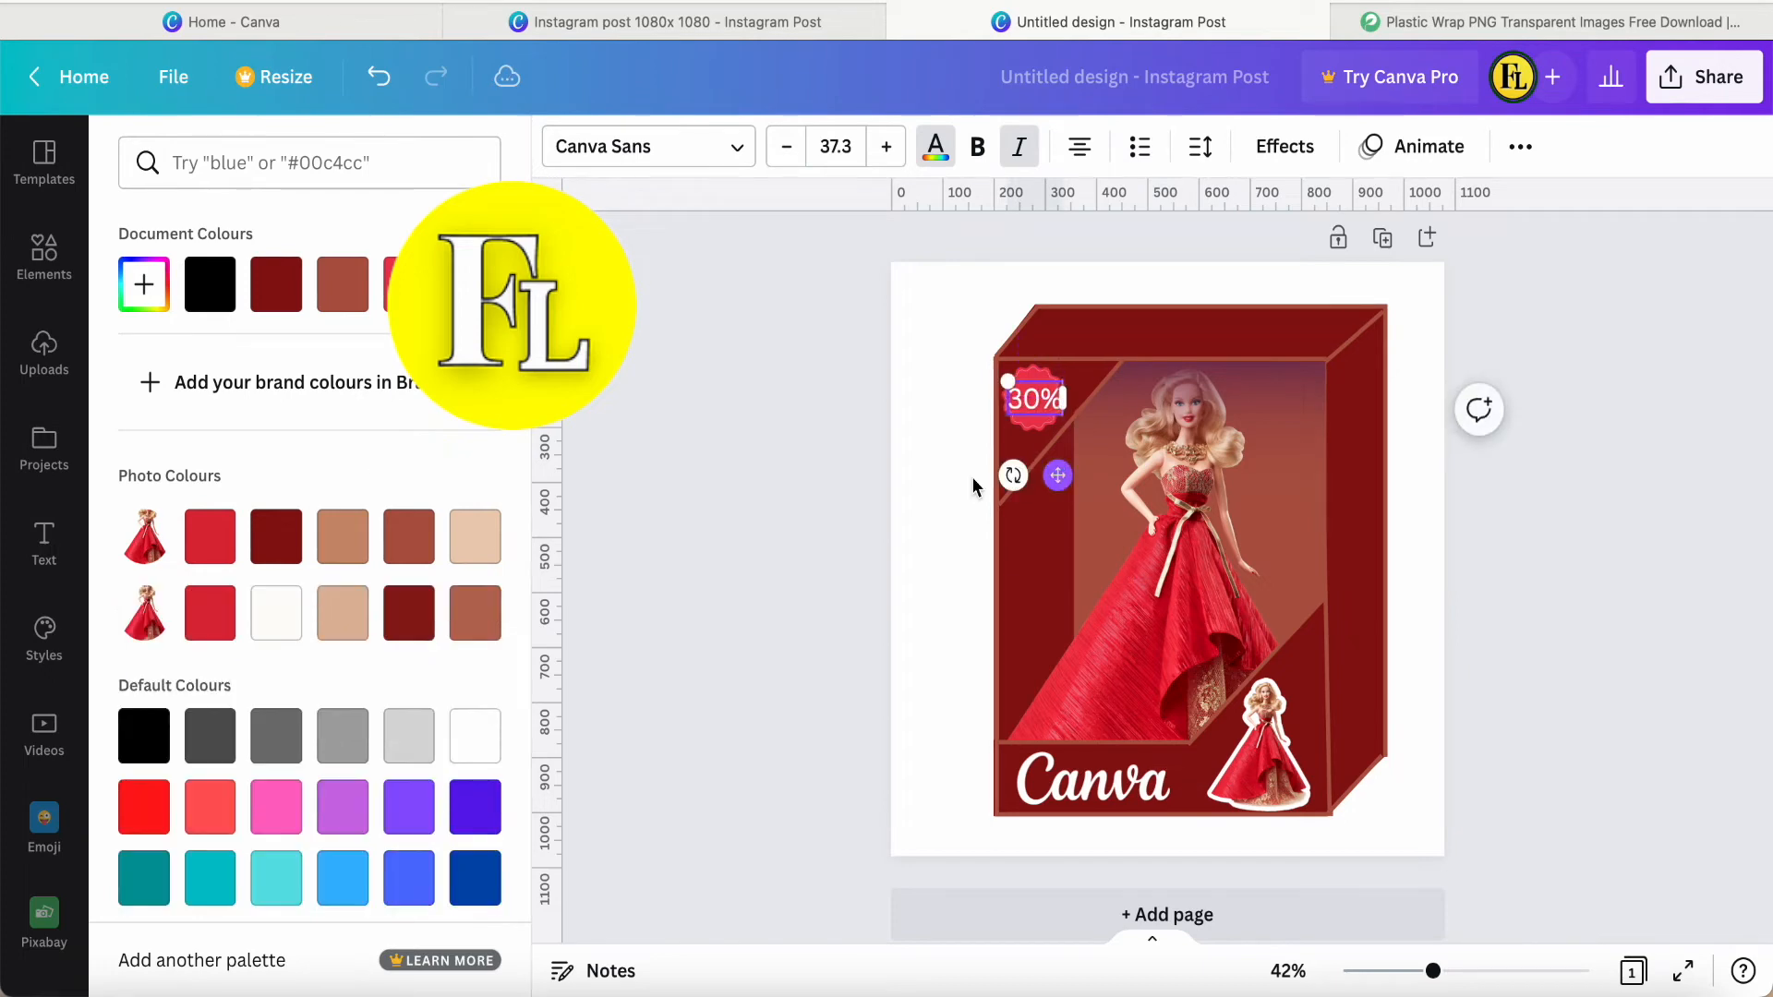
pyautogui.click(922, 490)
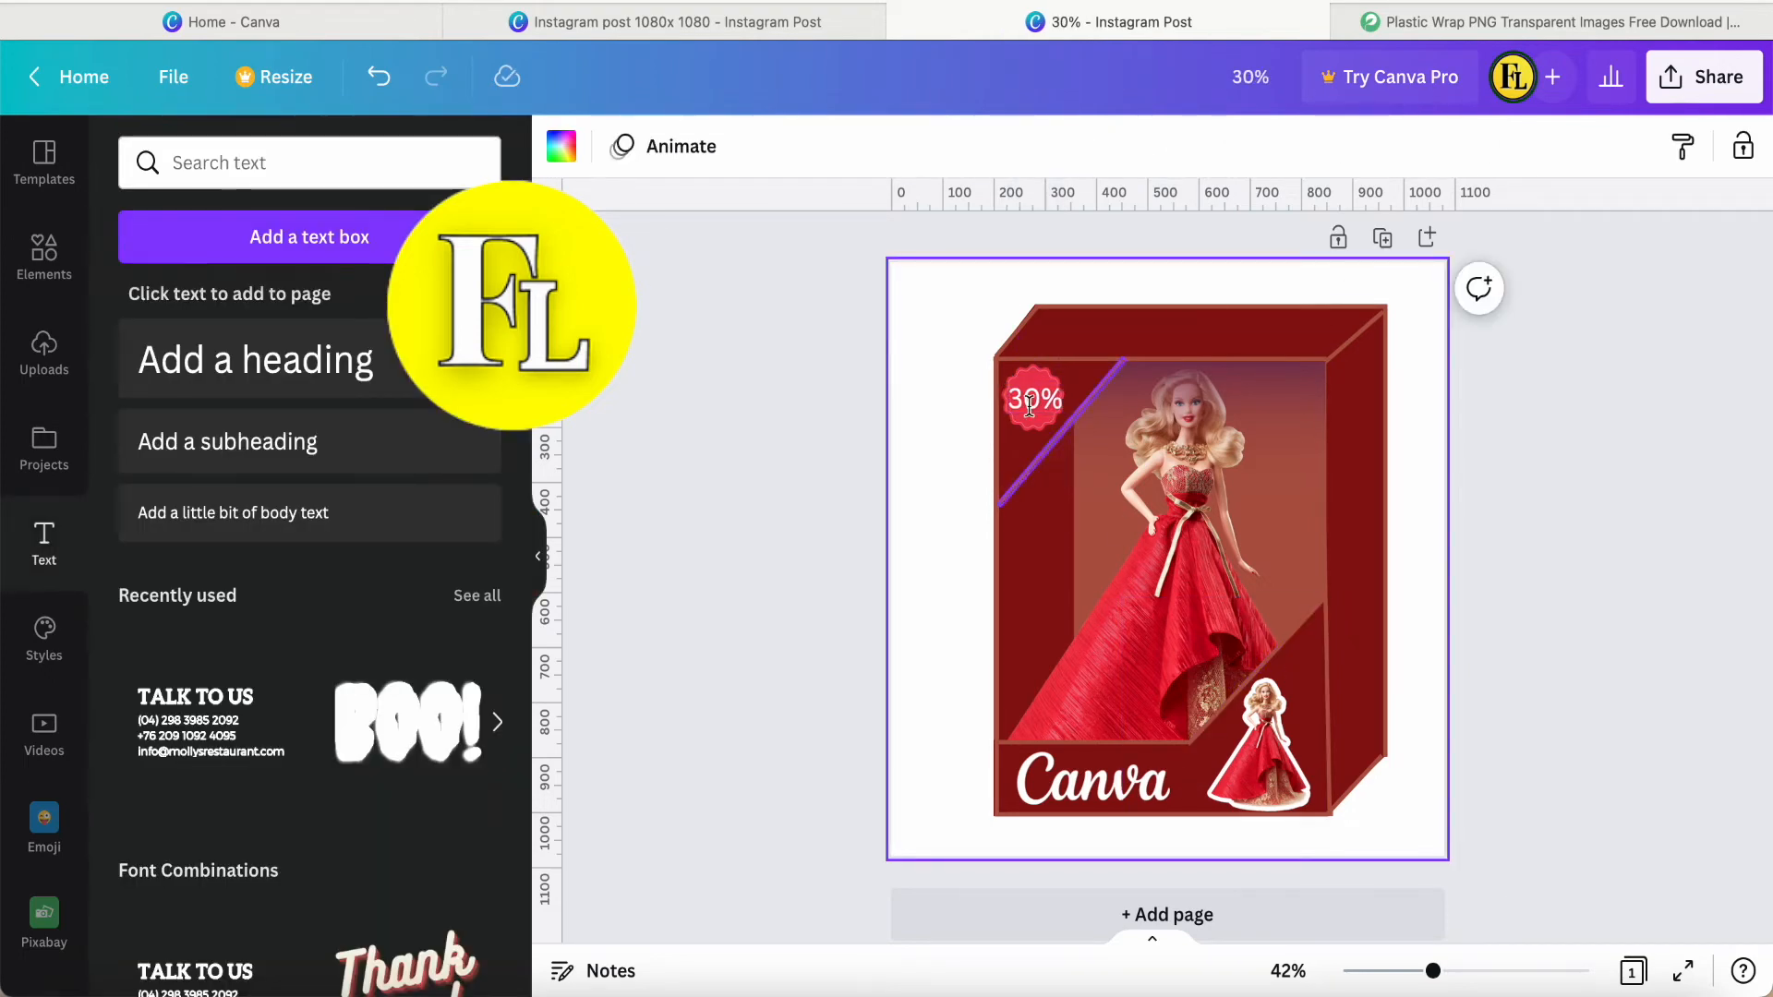
# Add the uploaded plastic wrap image with the light folds and crop its empty margins on all four sides.
pyautogui.click(43, 351)
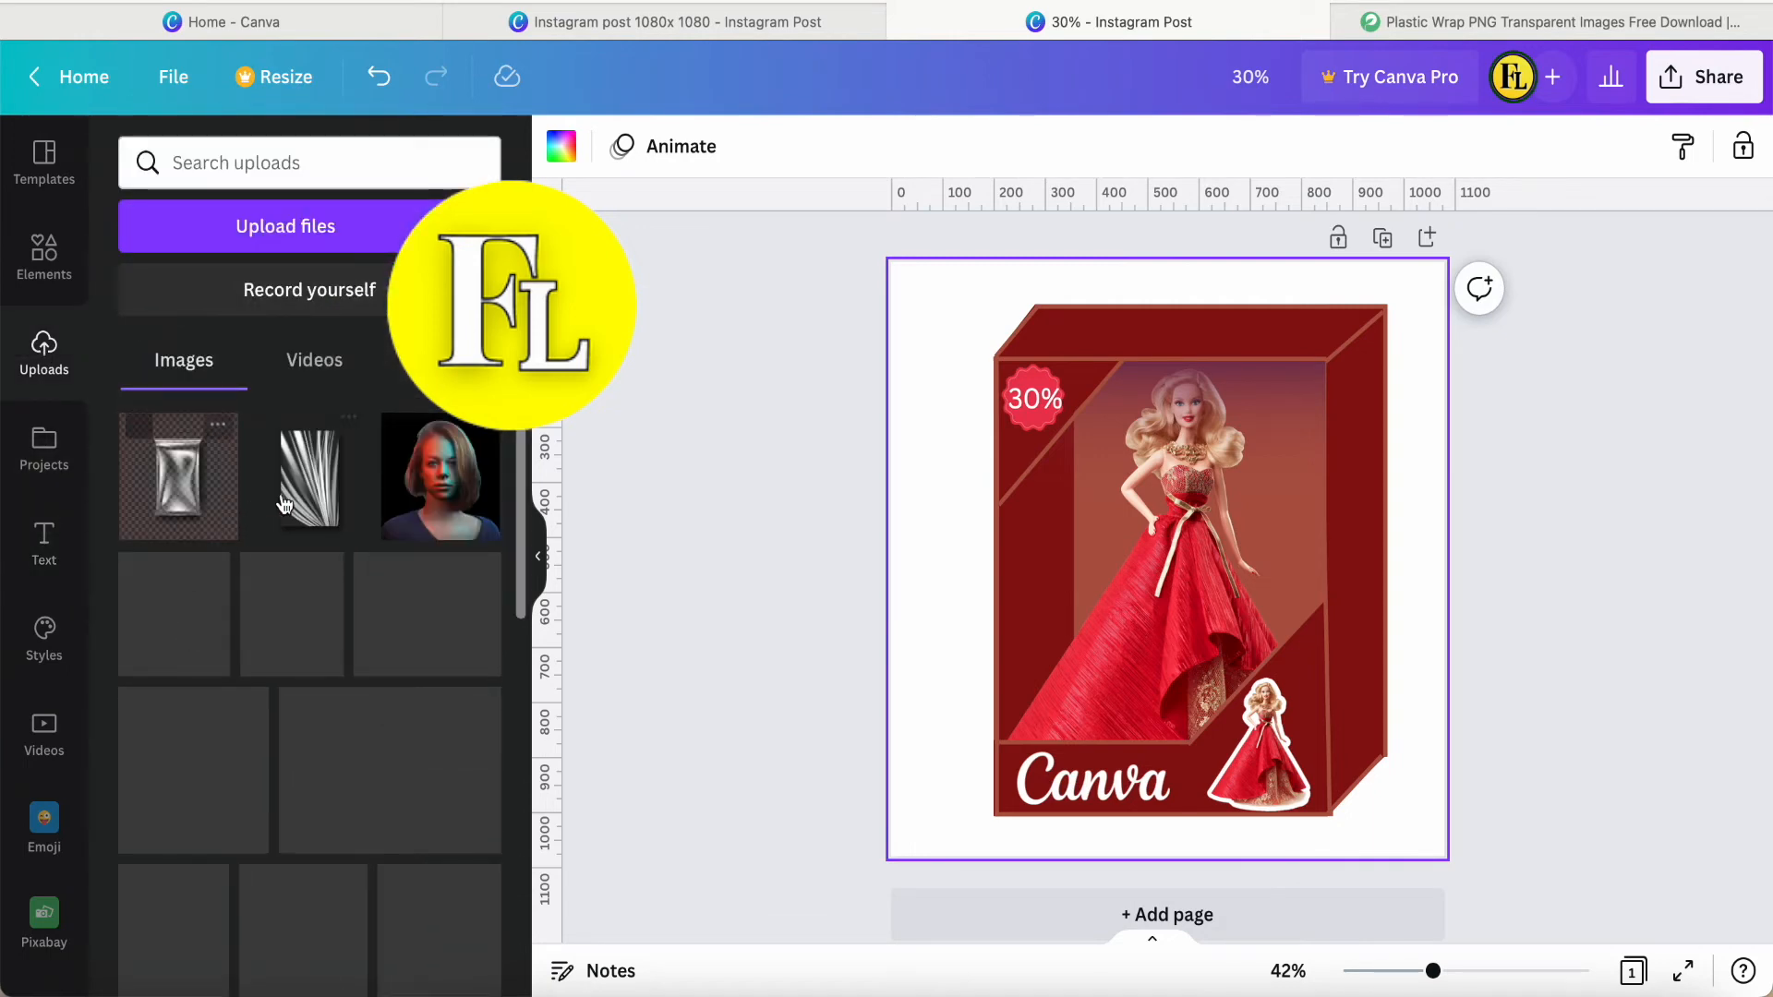
pyautogui.click(307, 498)
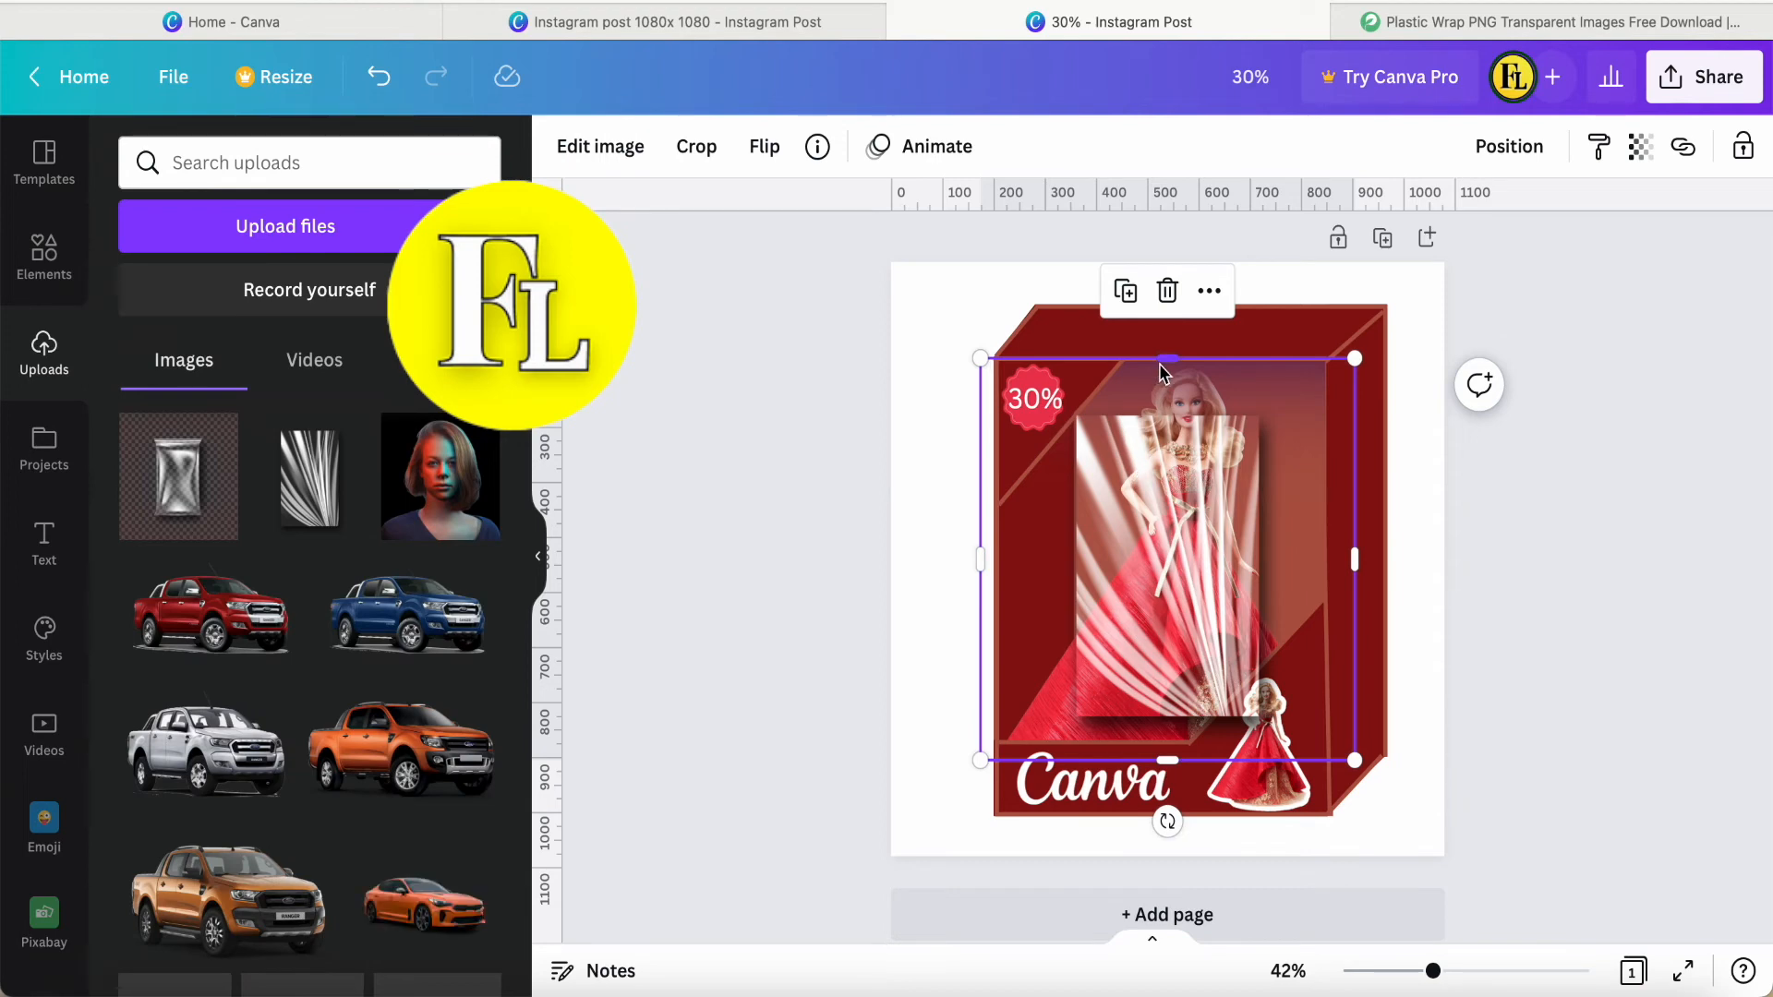
pyautogui.moveTo(1166, 360); pyautogui.dragTo(1171, 423)
pyautogui.moveTo(981, 588); pyautogui.dragTo(1077, 596)
pyautogui.moveTo(1355, 591); pyautogui.dragTo(1261, 595)
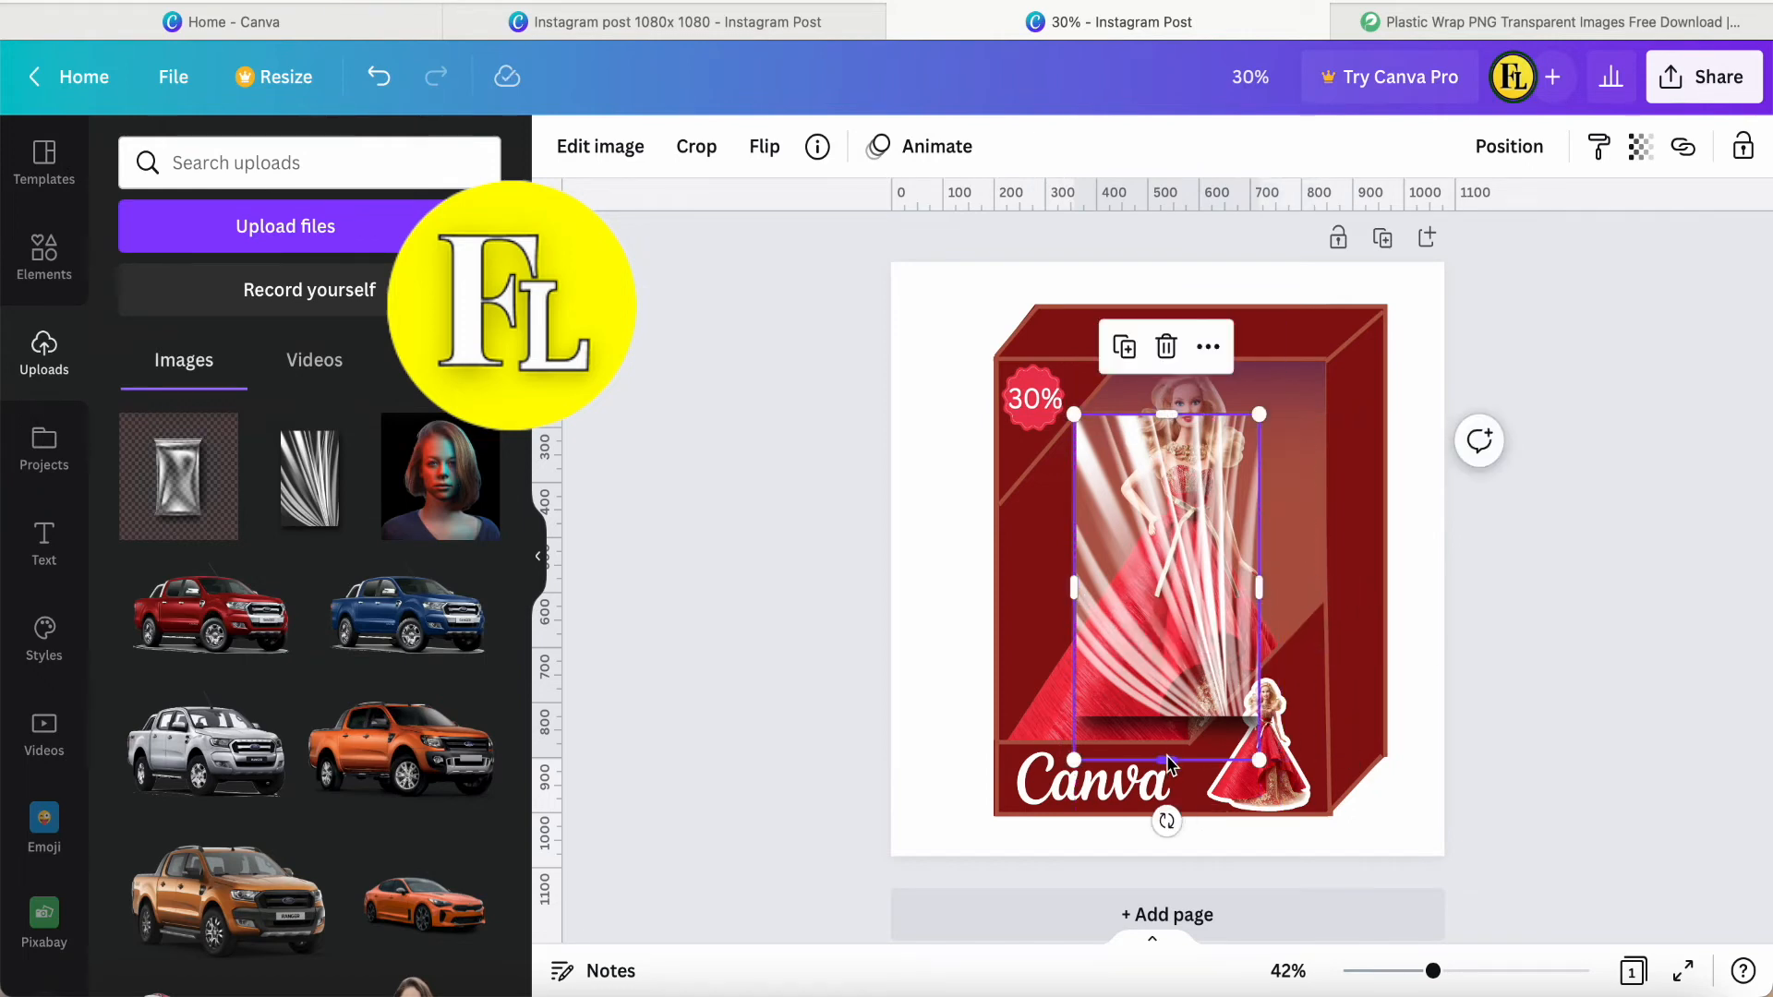
pyautogui.moveTo(1171, 763); pyautogui.dragTo(1175, 718)
# Align the plastic wrap with the window's upper-left corner, enlarge it to the window's width and crop its lower overhang.
pyautogui.moveTo(1167, 612); pyautogui.dragTo(1100, 567)
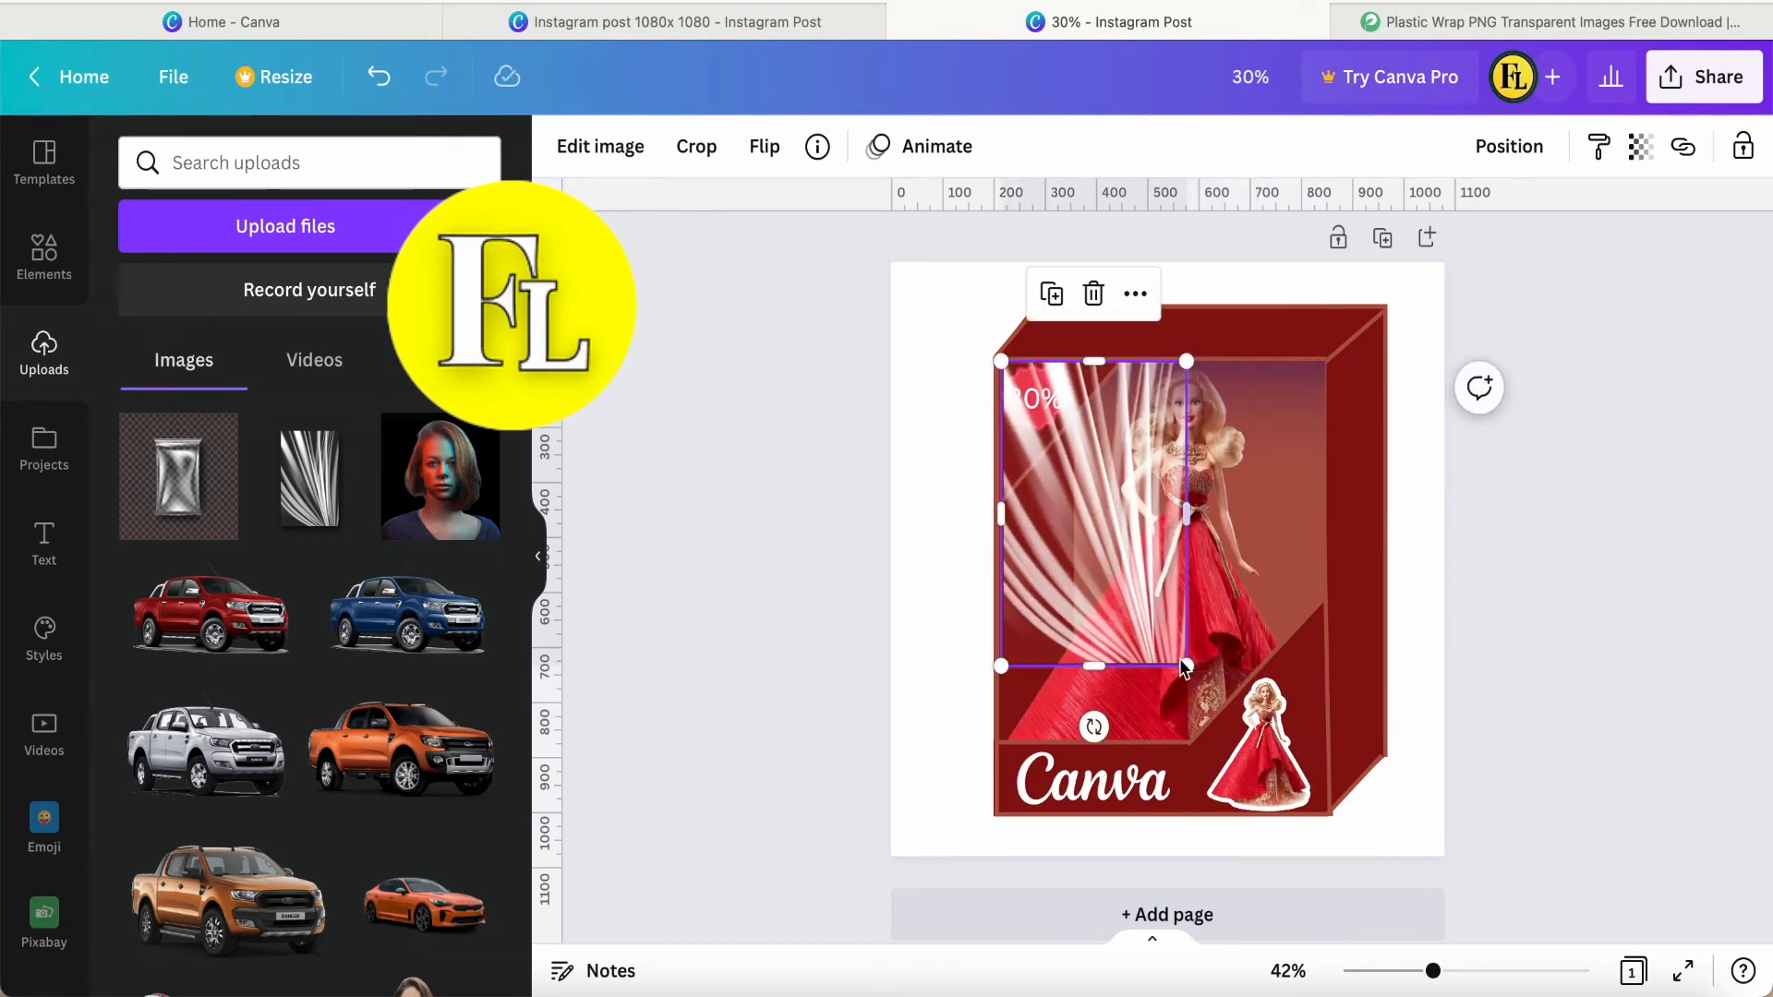
pyautogui.moveTo(1189, 669); pyautogui.dragTo(1446, 802)
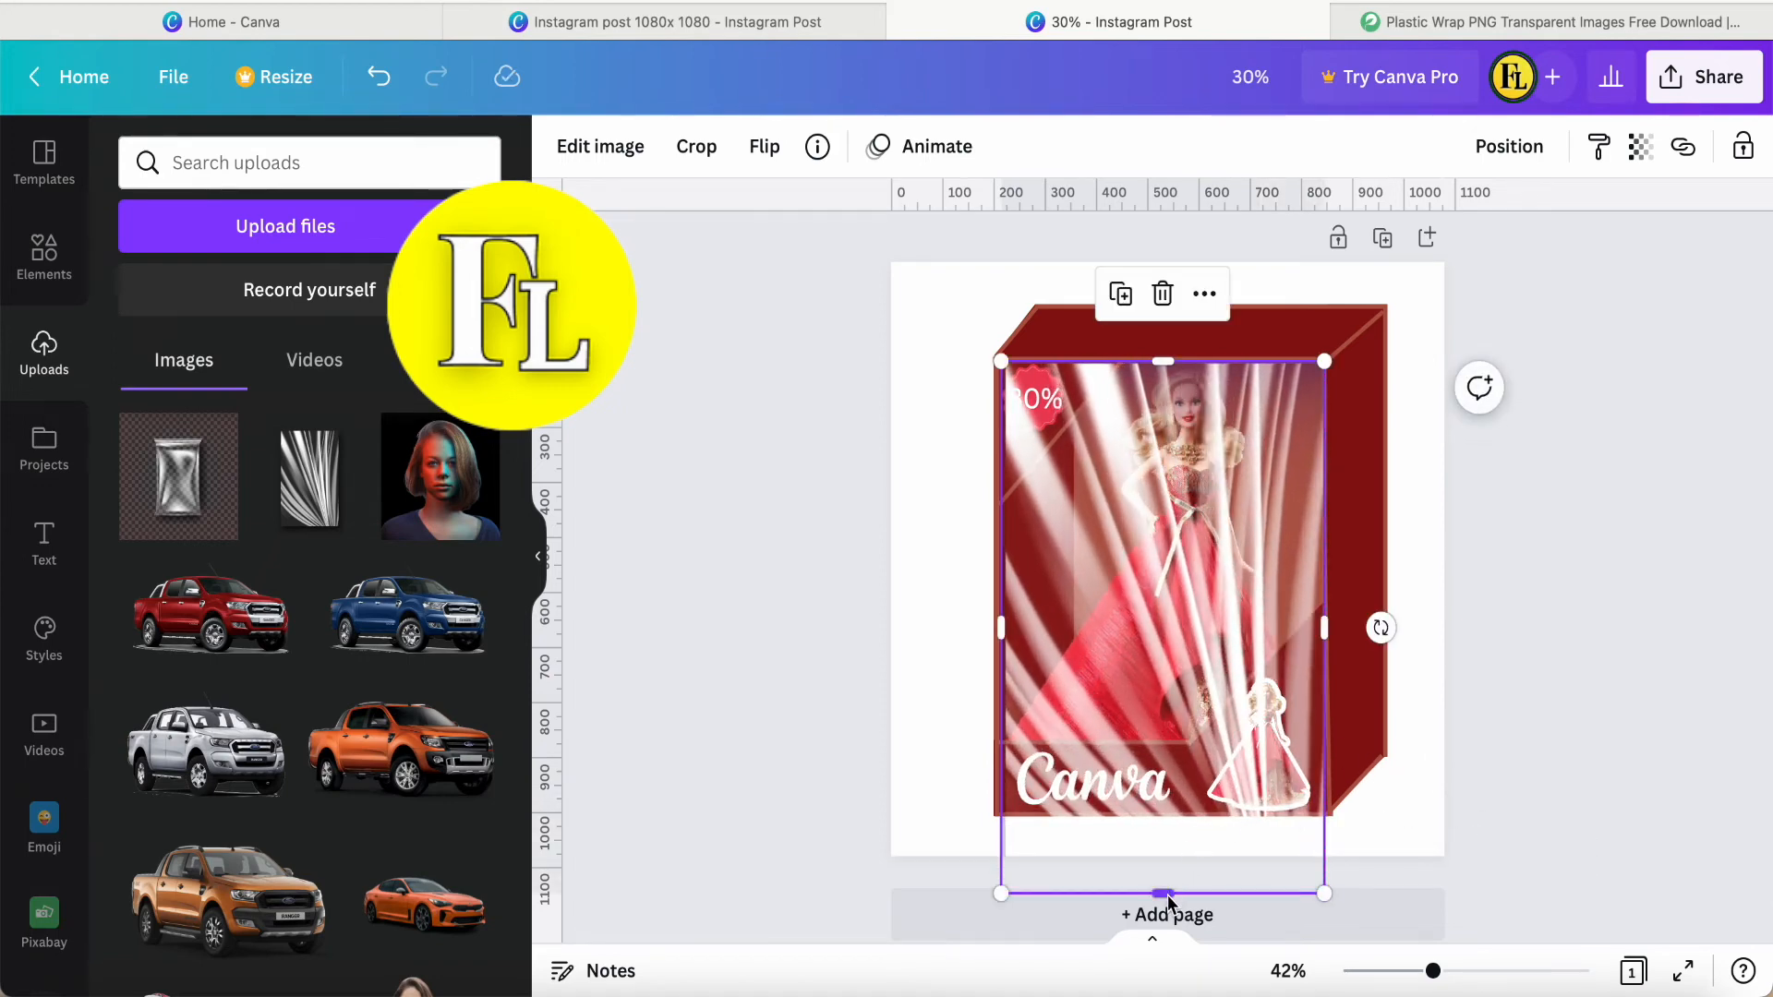
pyautogui.moveTo(1164, 898); pyautogui.dragTo(1167, 757)
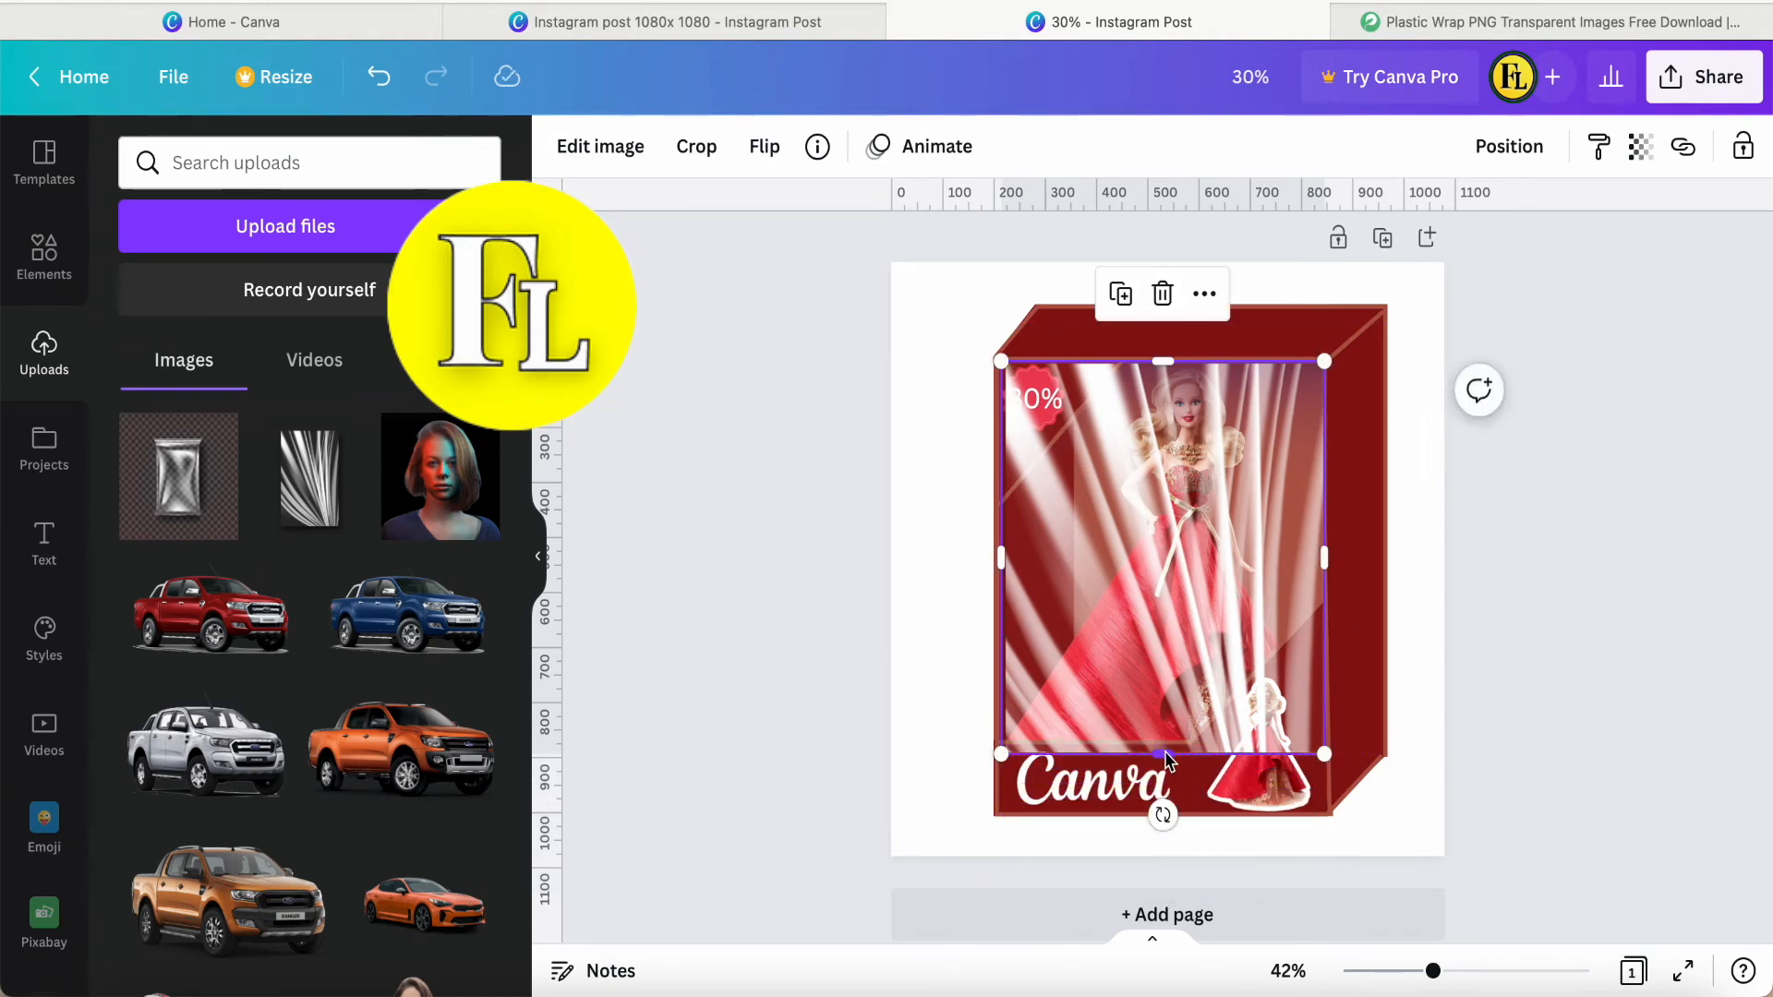
# Send the plastic wrap backward repeatedly until it lies behind the badge, corner triangles, edge lines, logo and small doll.
pyautogui.rightClick(1177, 560)
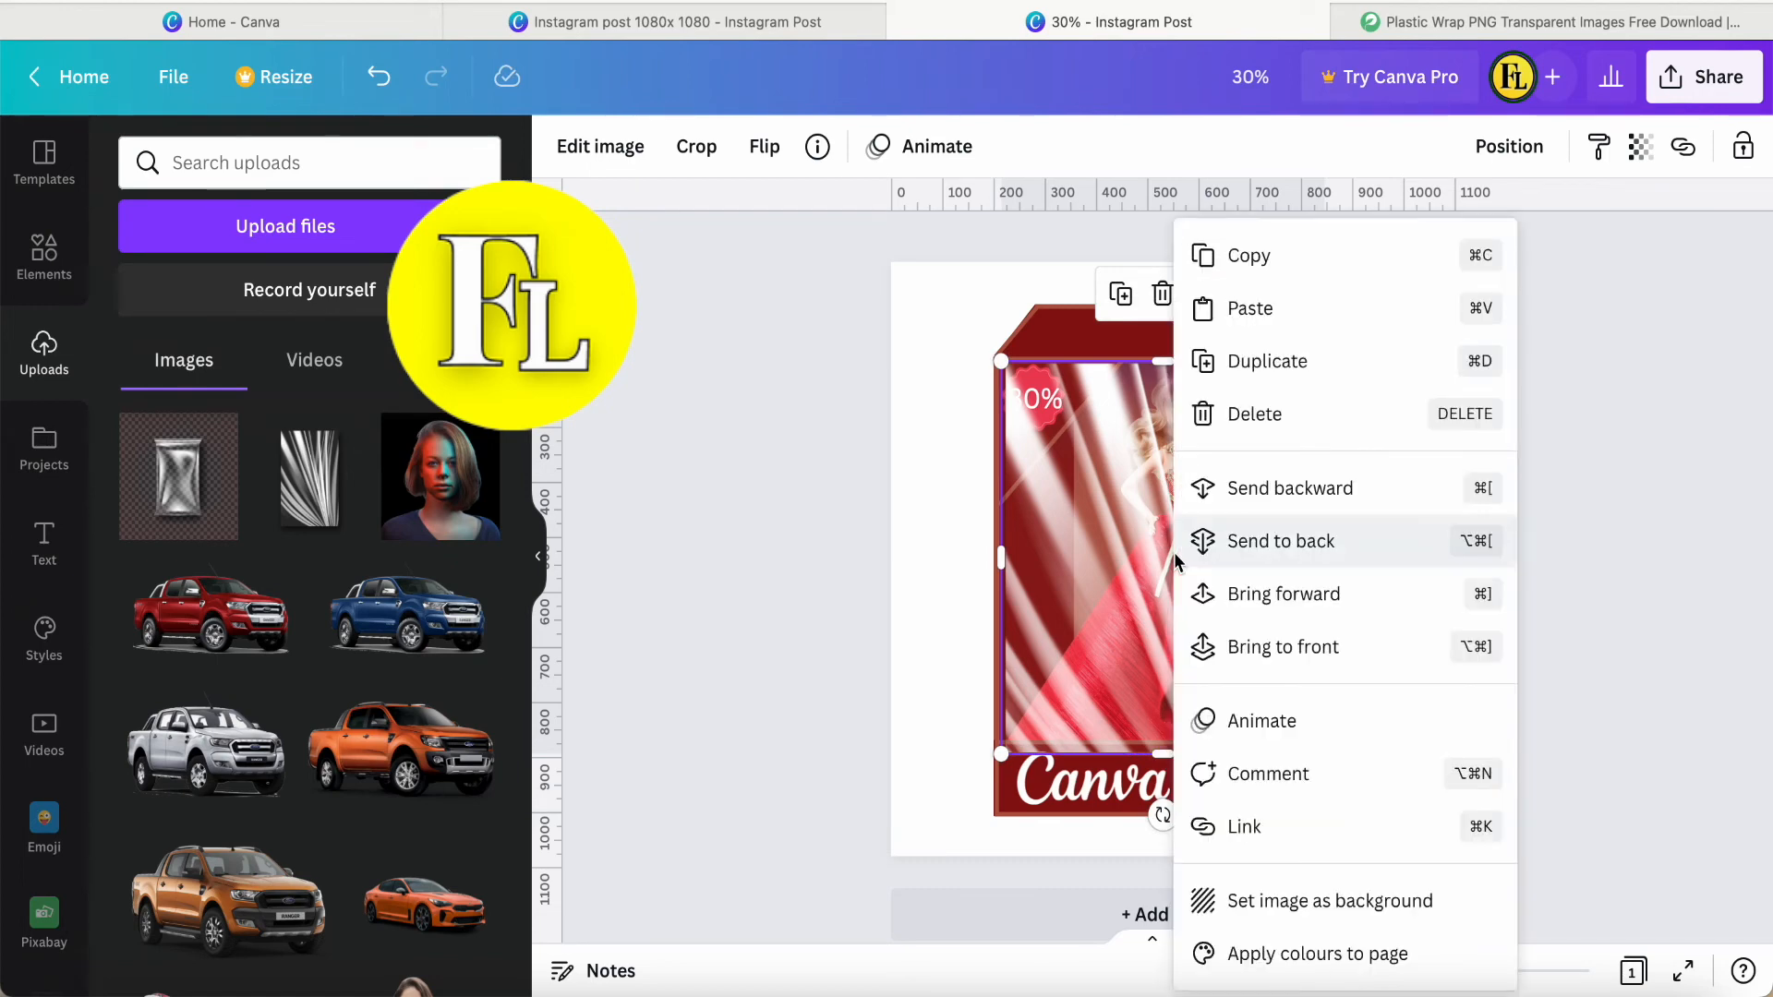
pyautogui.click(1252, 503)
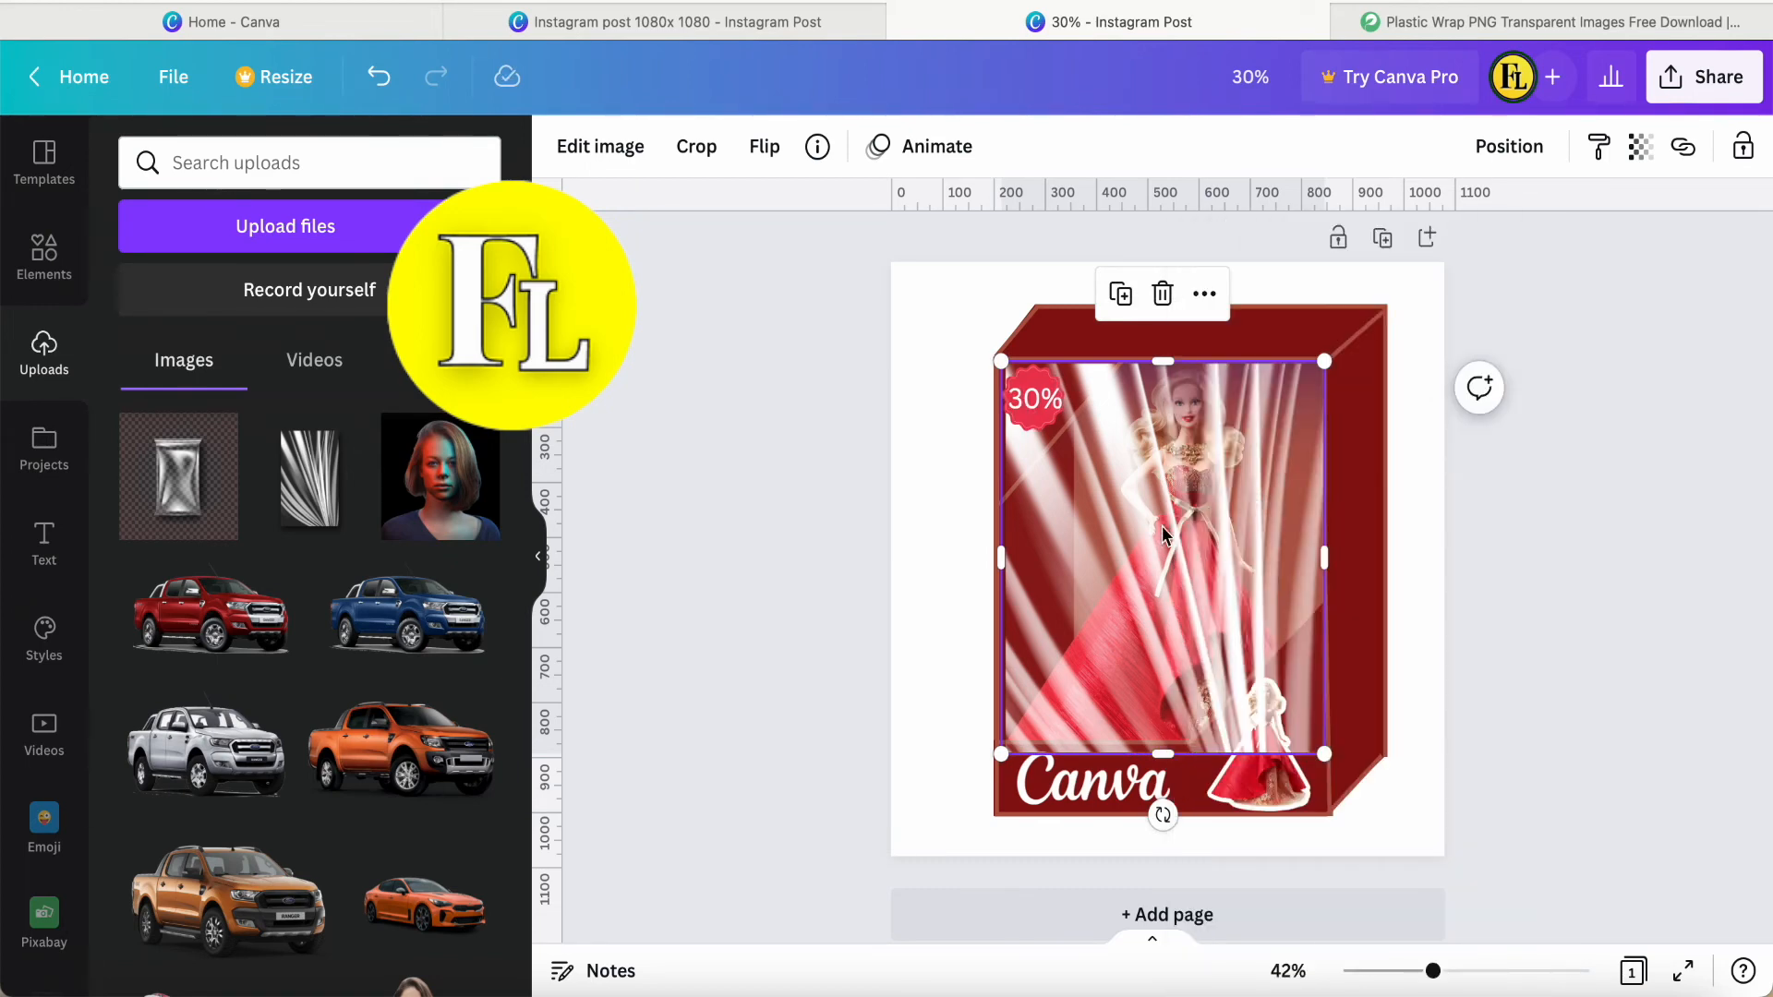
pyautogui.rightClick(1163, 534)
pyautogui.click(1238, 491)
pyautogui.rightClick(1197, 526)
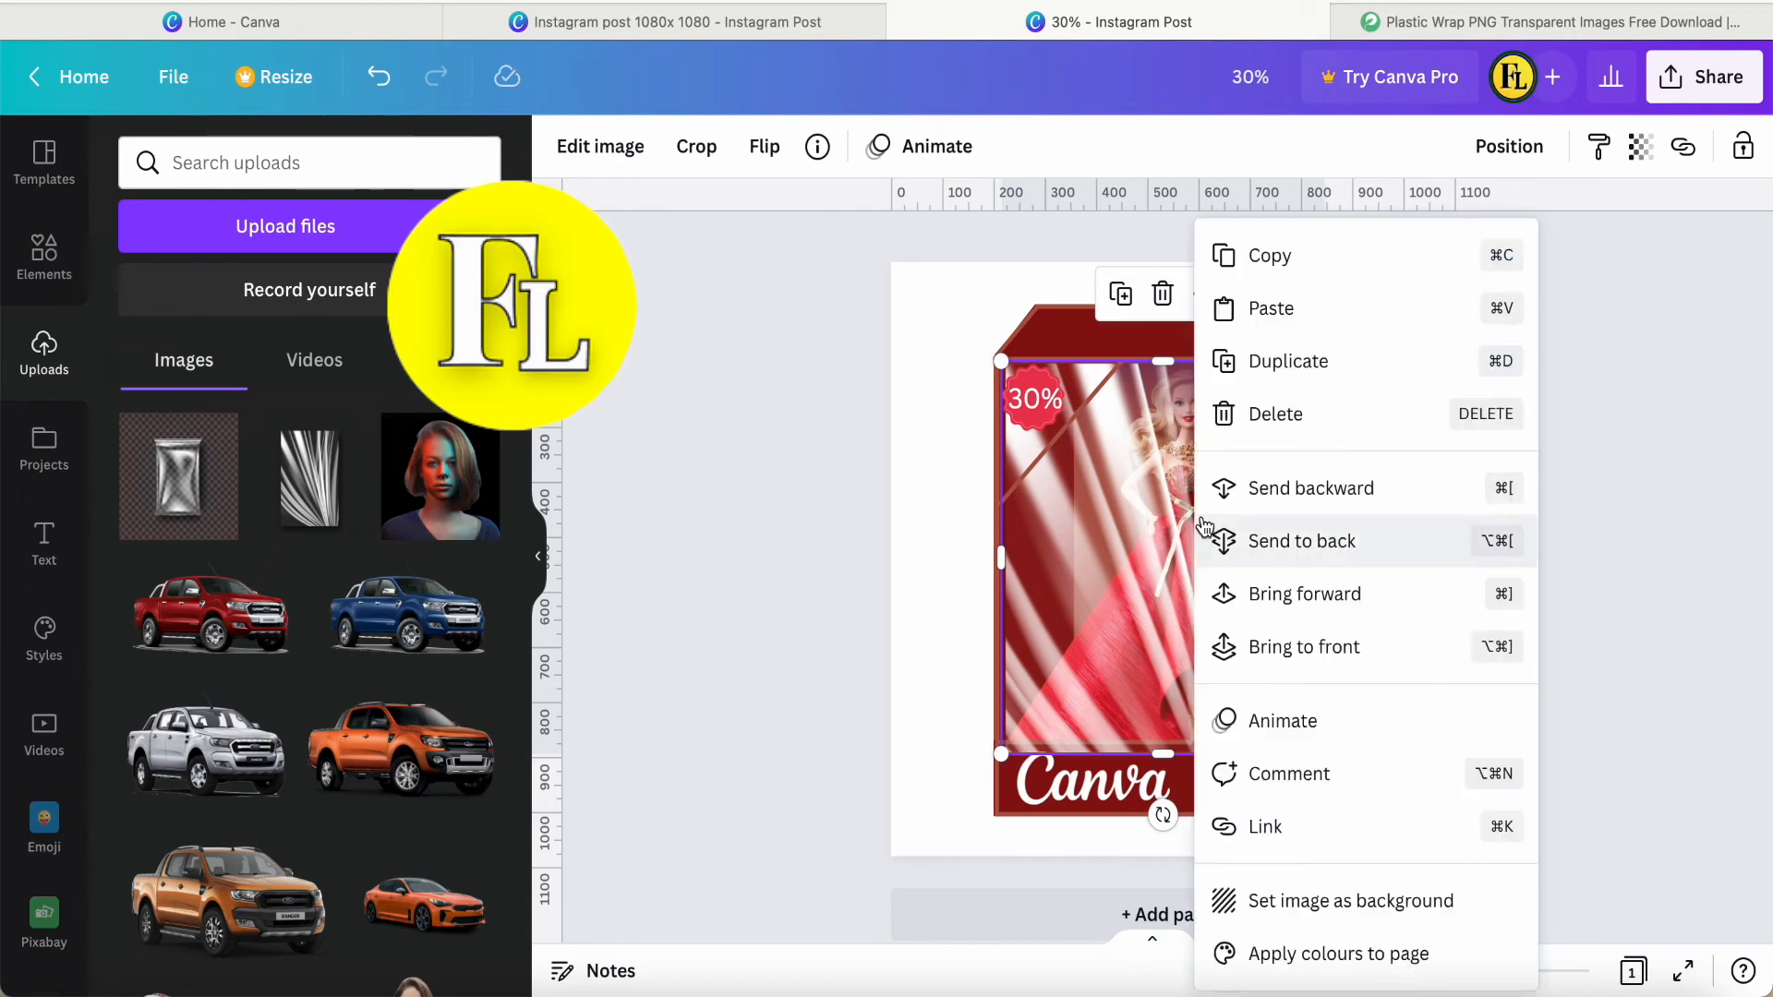
pyautogui.click(1271, 508)
pyautogui.rightClick(1182, 544)
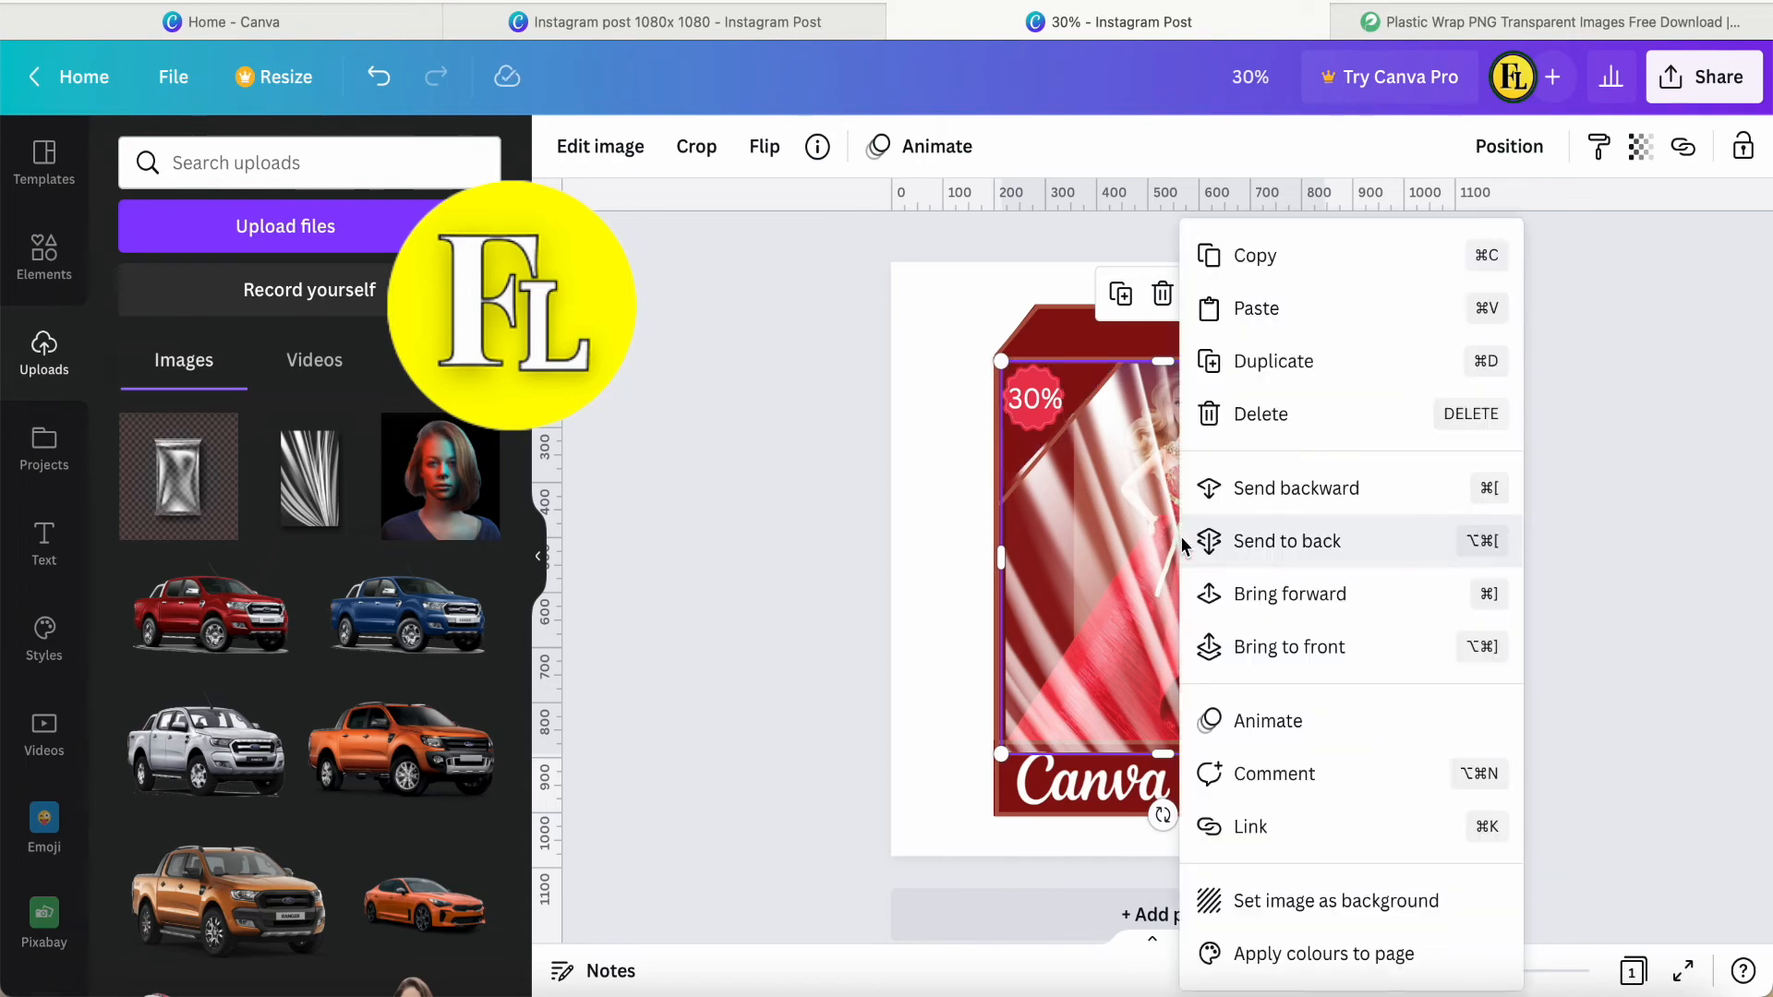
pyautogui.click(1275, 502)
pyautogui.rightClick(1170, 531)
pyautogui.click(1252, 499)
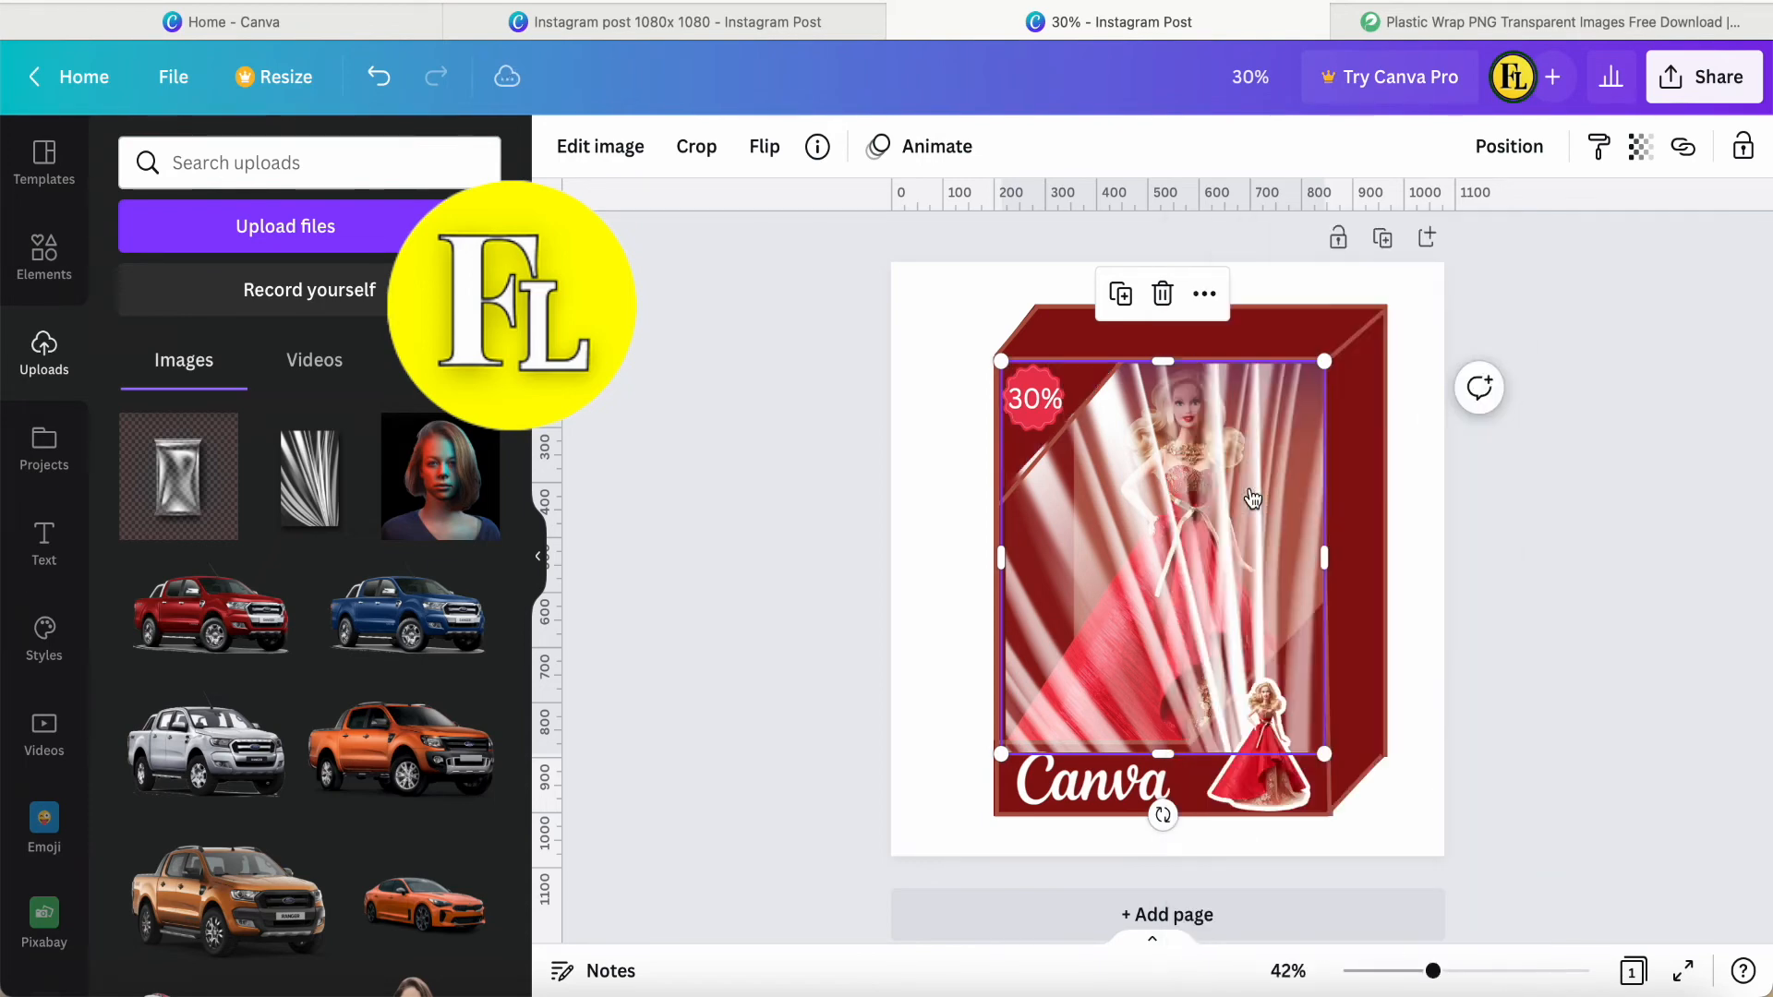
pyautogui.rightClick(1179, 523)
pyautogui.click(1261, 504)
pyautogui.rightClick(1189, 526)
pyautogui.click(1266, 493)
pyautogui.rightClick(1165, 543)
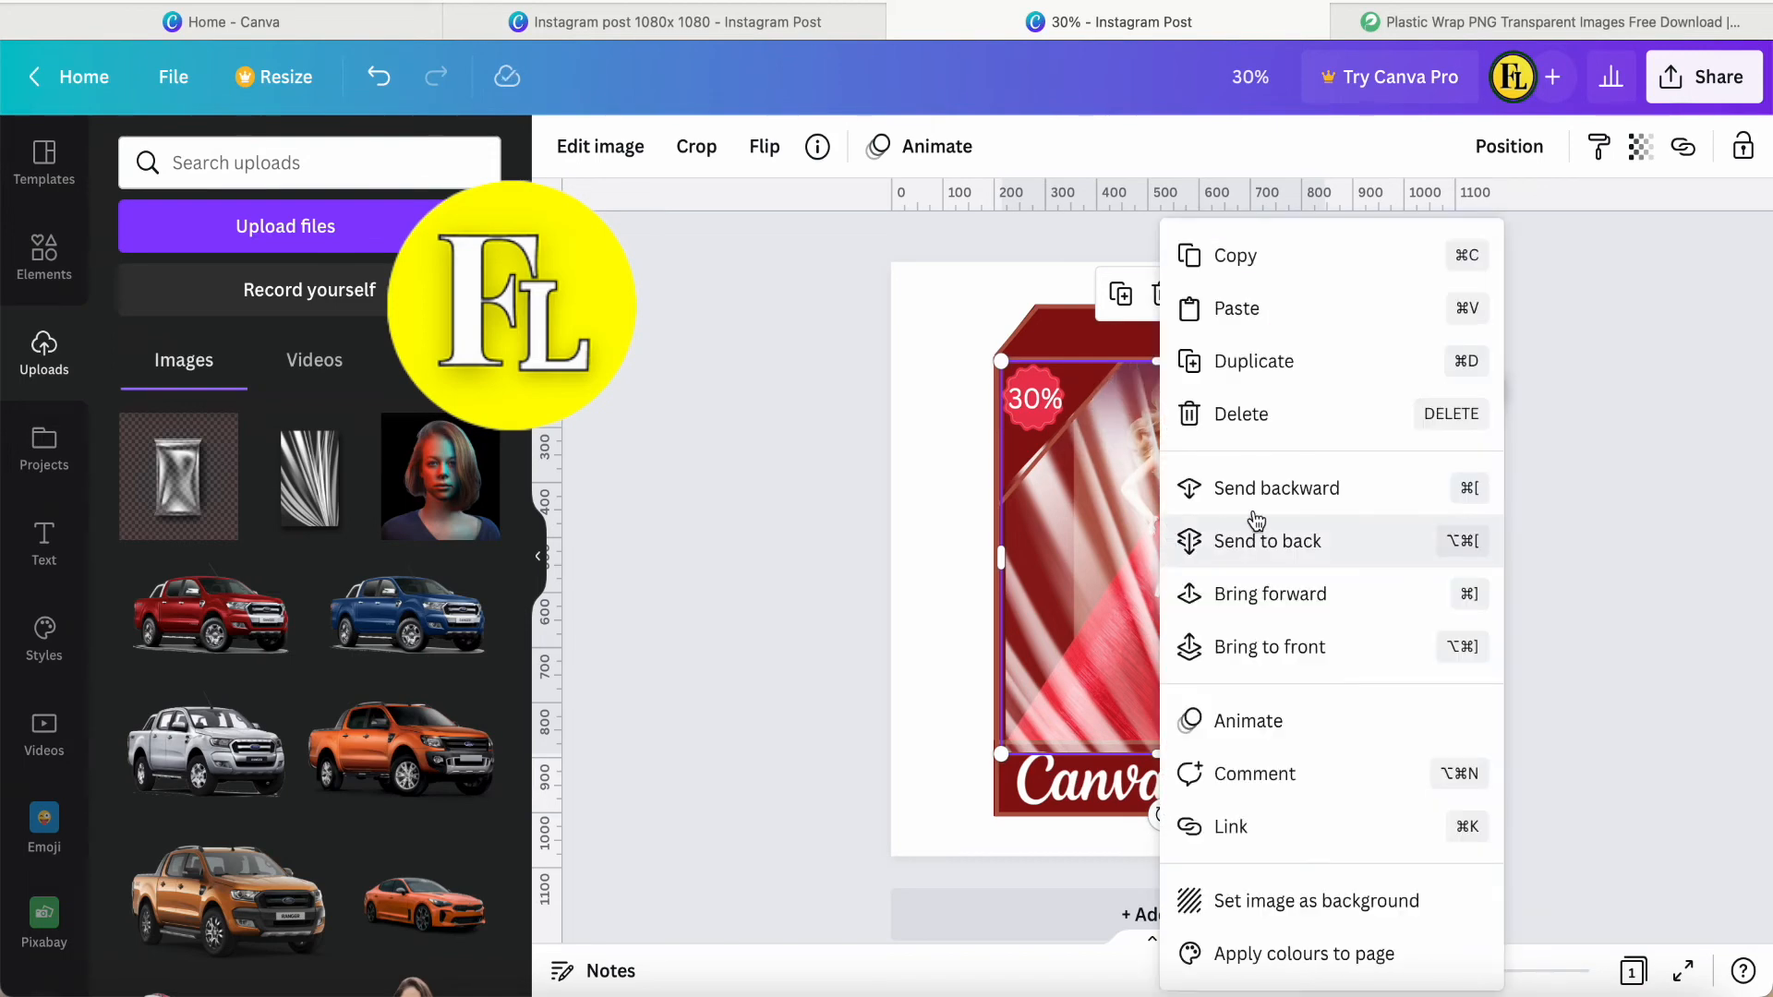
pyautogui.click(1272, 496)
pyautogui.rightClick(1200, 558)
pyautogui.click(1284, 542)
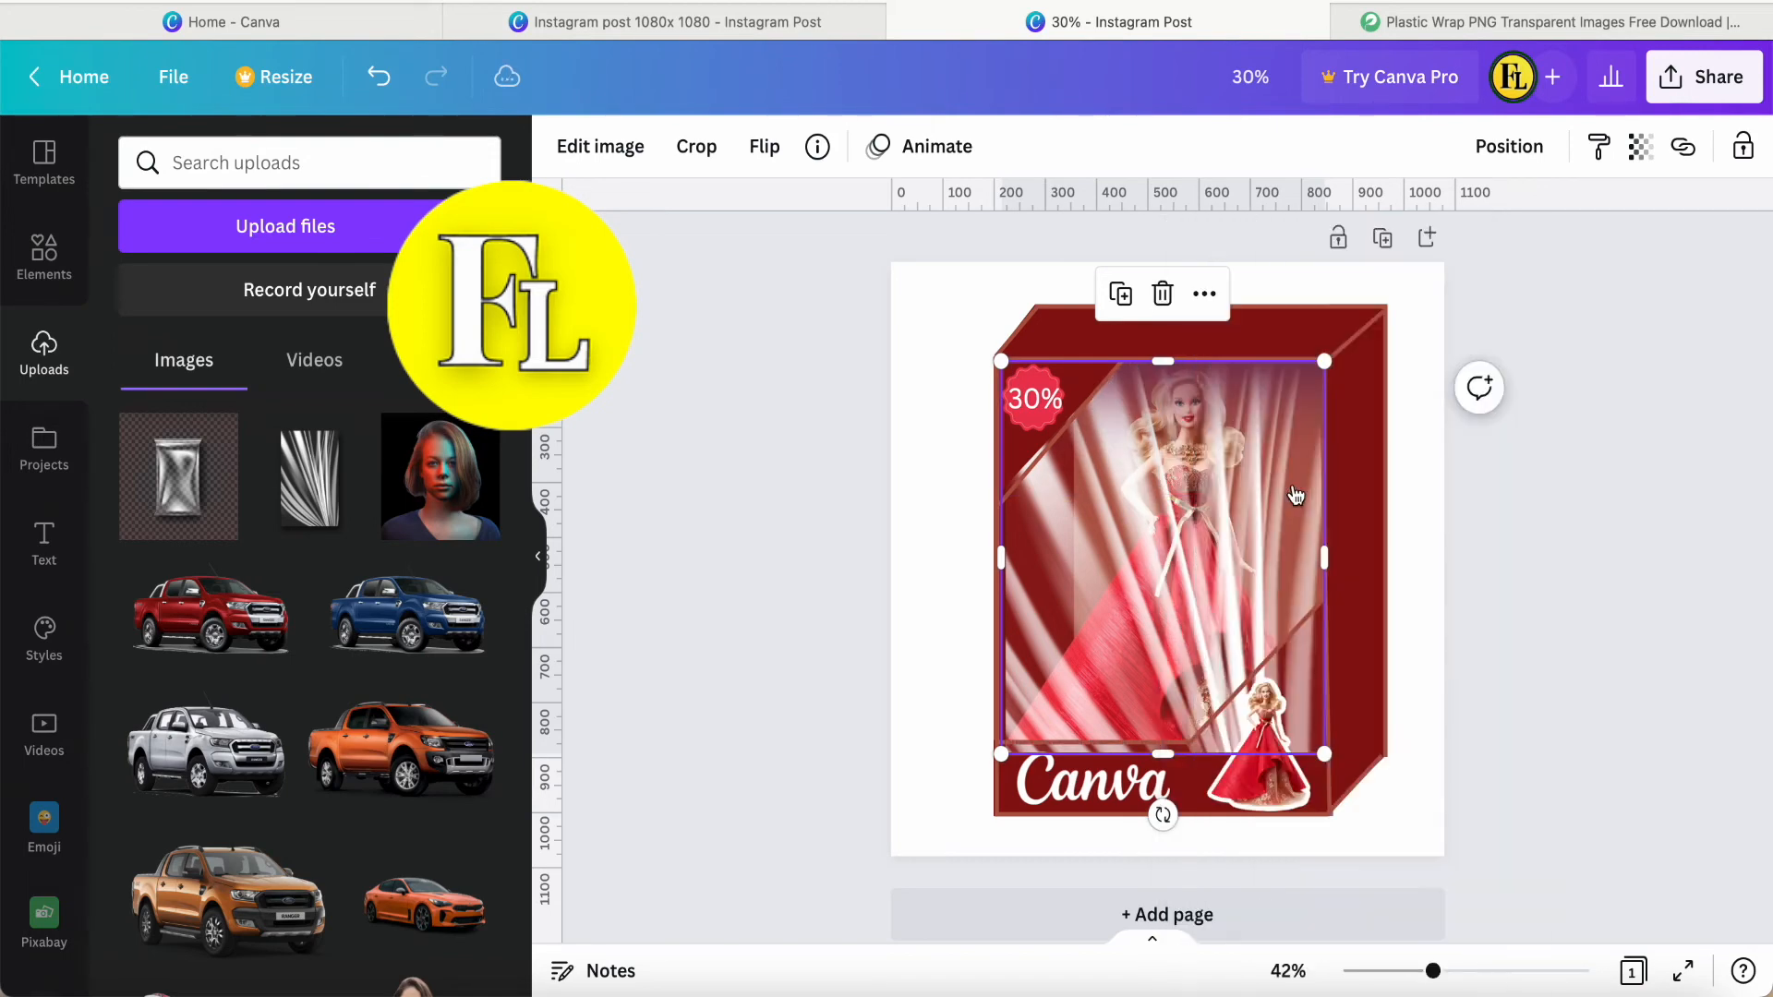
pyautogui.rightClick(1173, 552)
pyautogui.click(1259, 502)
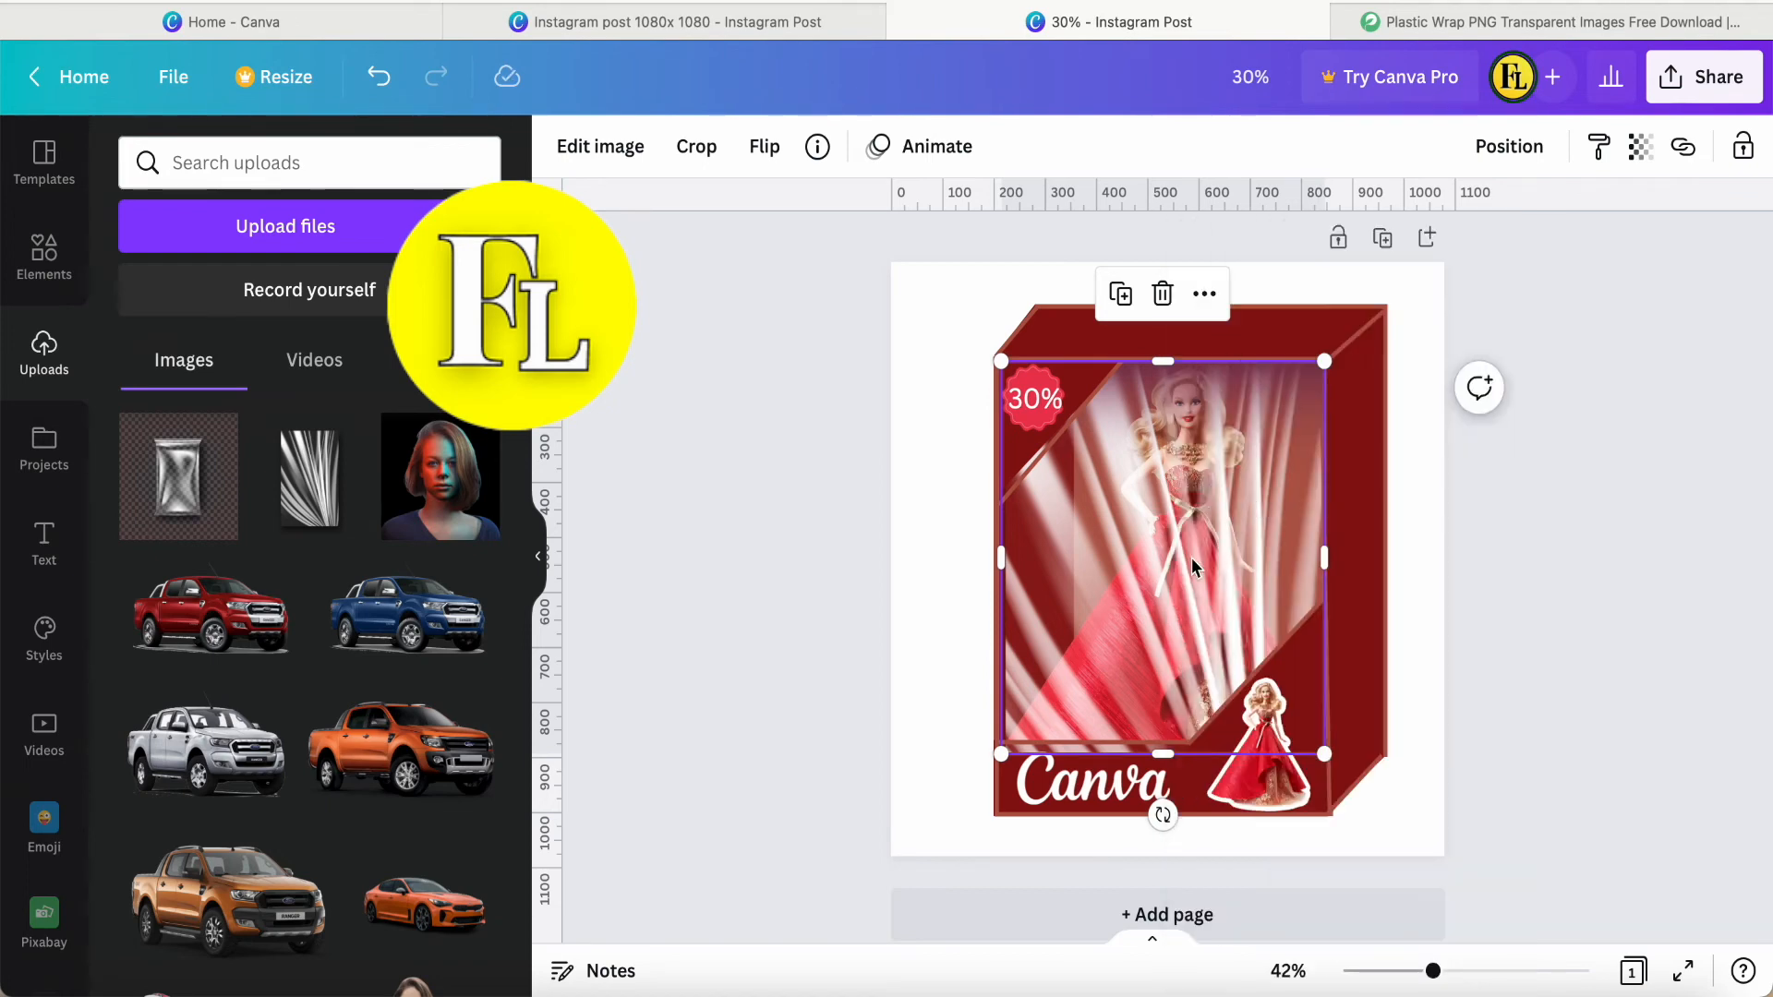
pyautogui.rightClick(1192, 560)
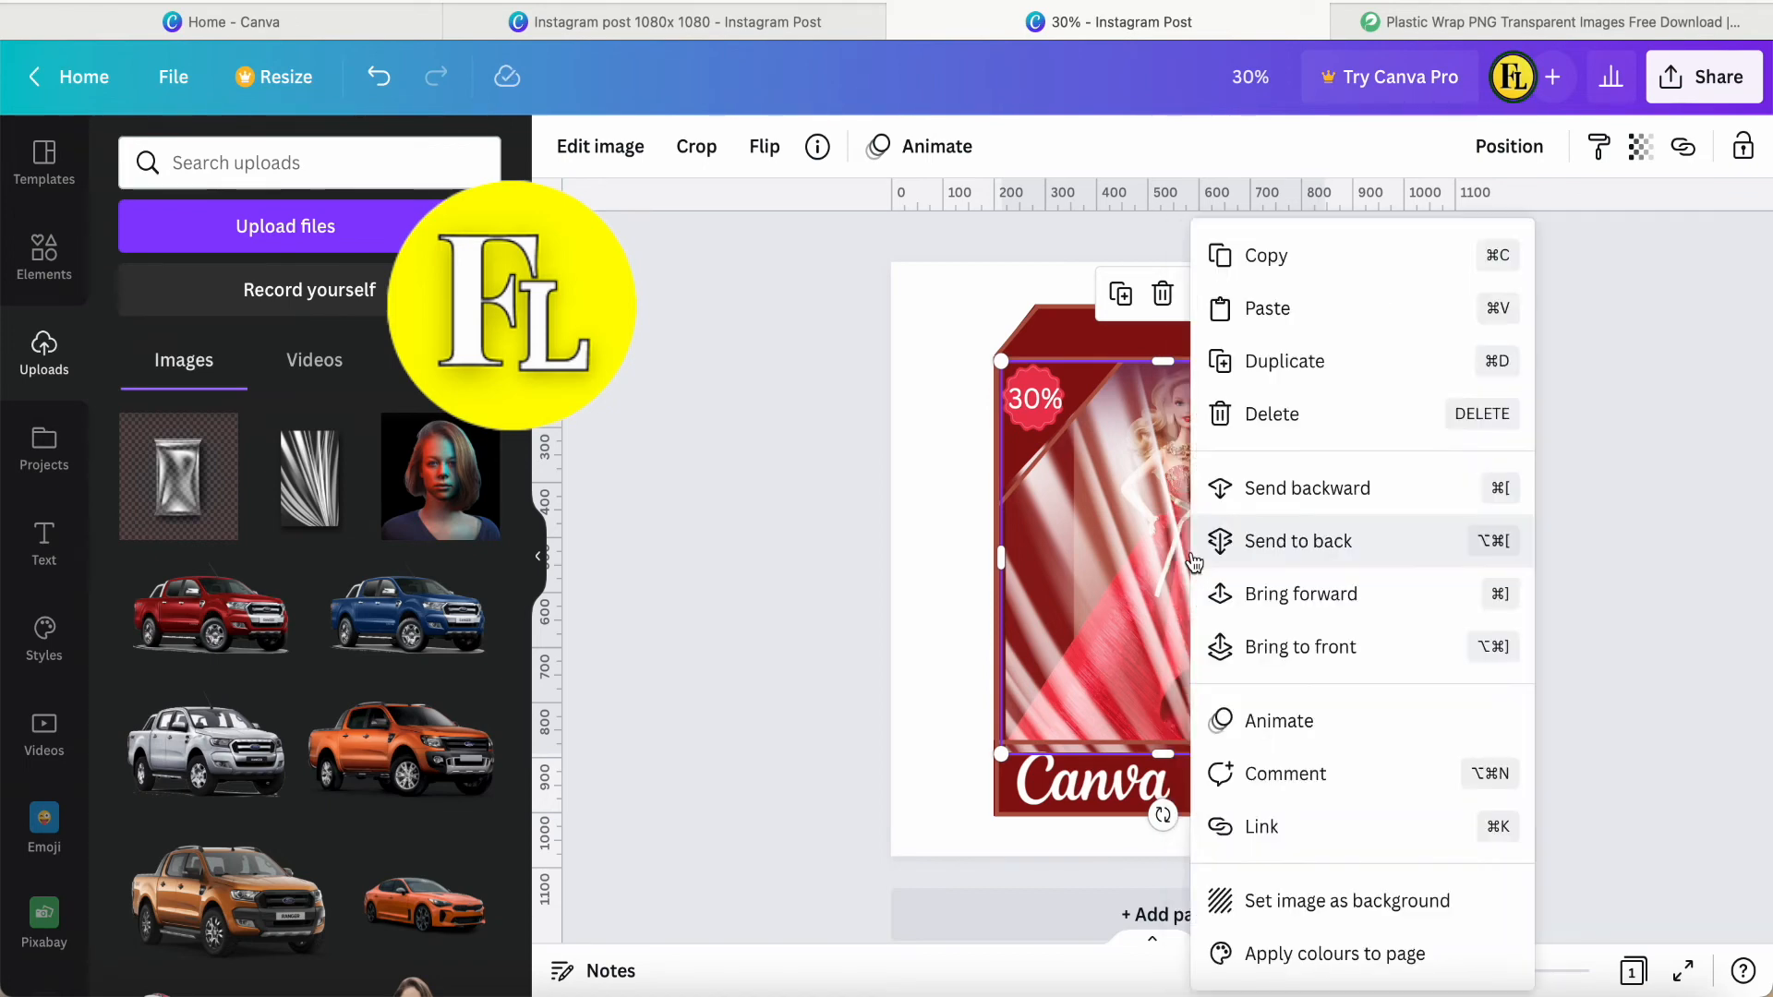
pyautogui.click(1282, 500)
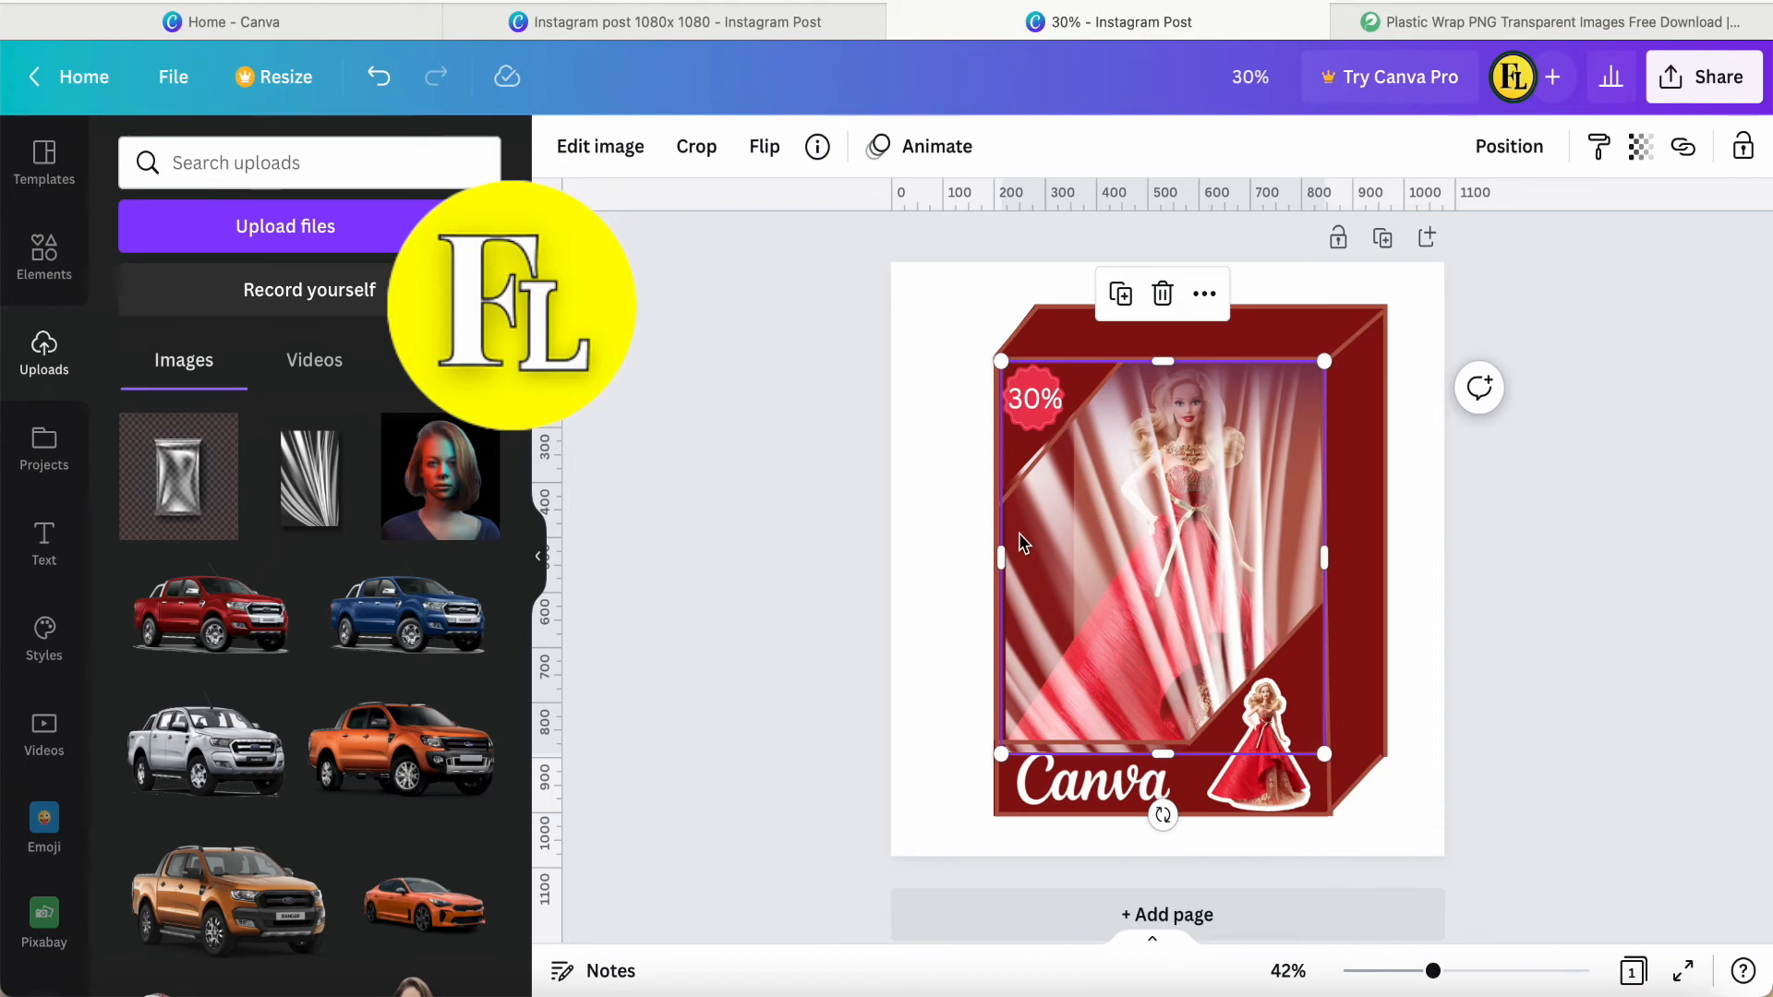
pyautogui.rightClick(1143, 517)
pyautogui.click(1267, 500)
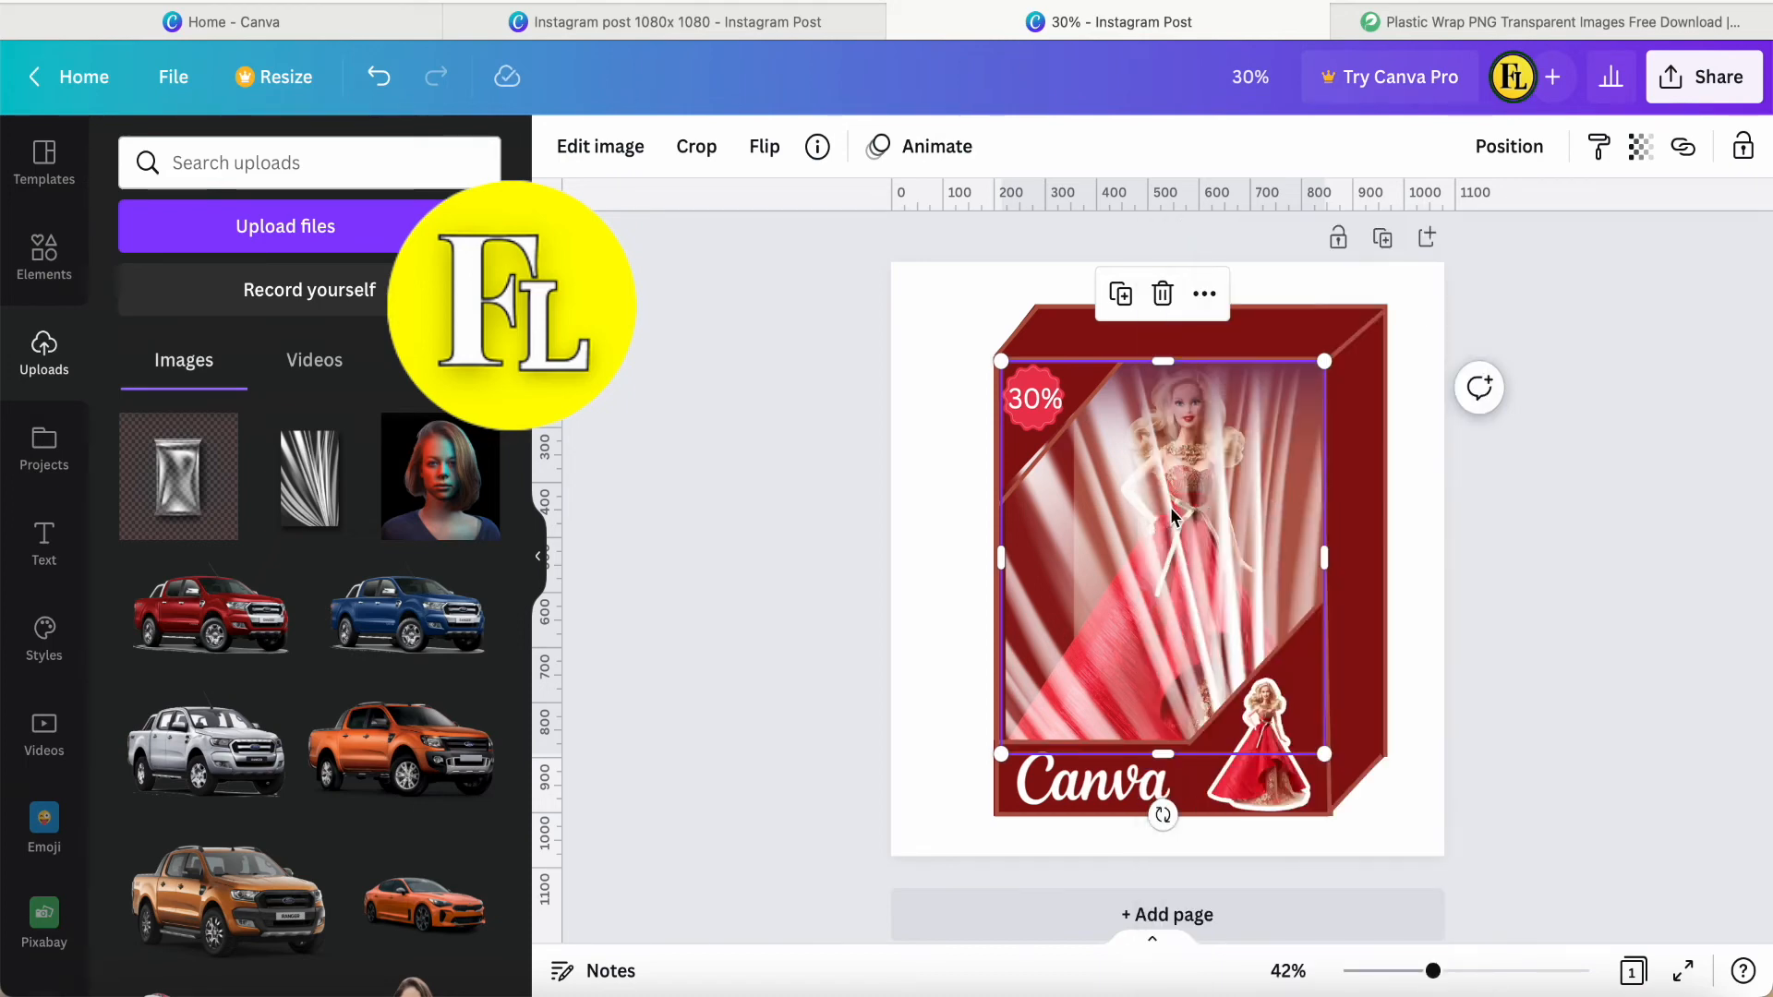
pyautogui.click(935, 539)
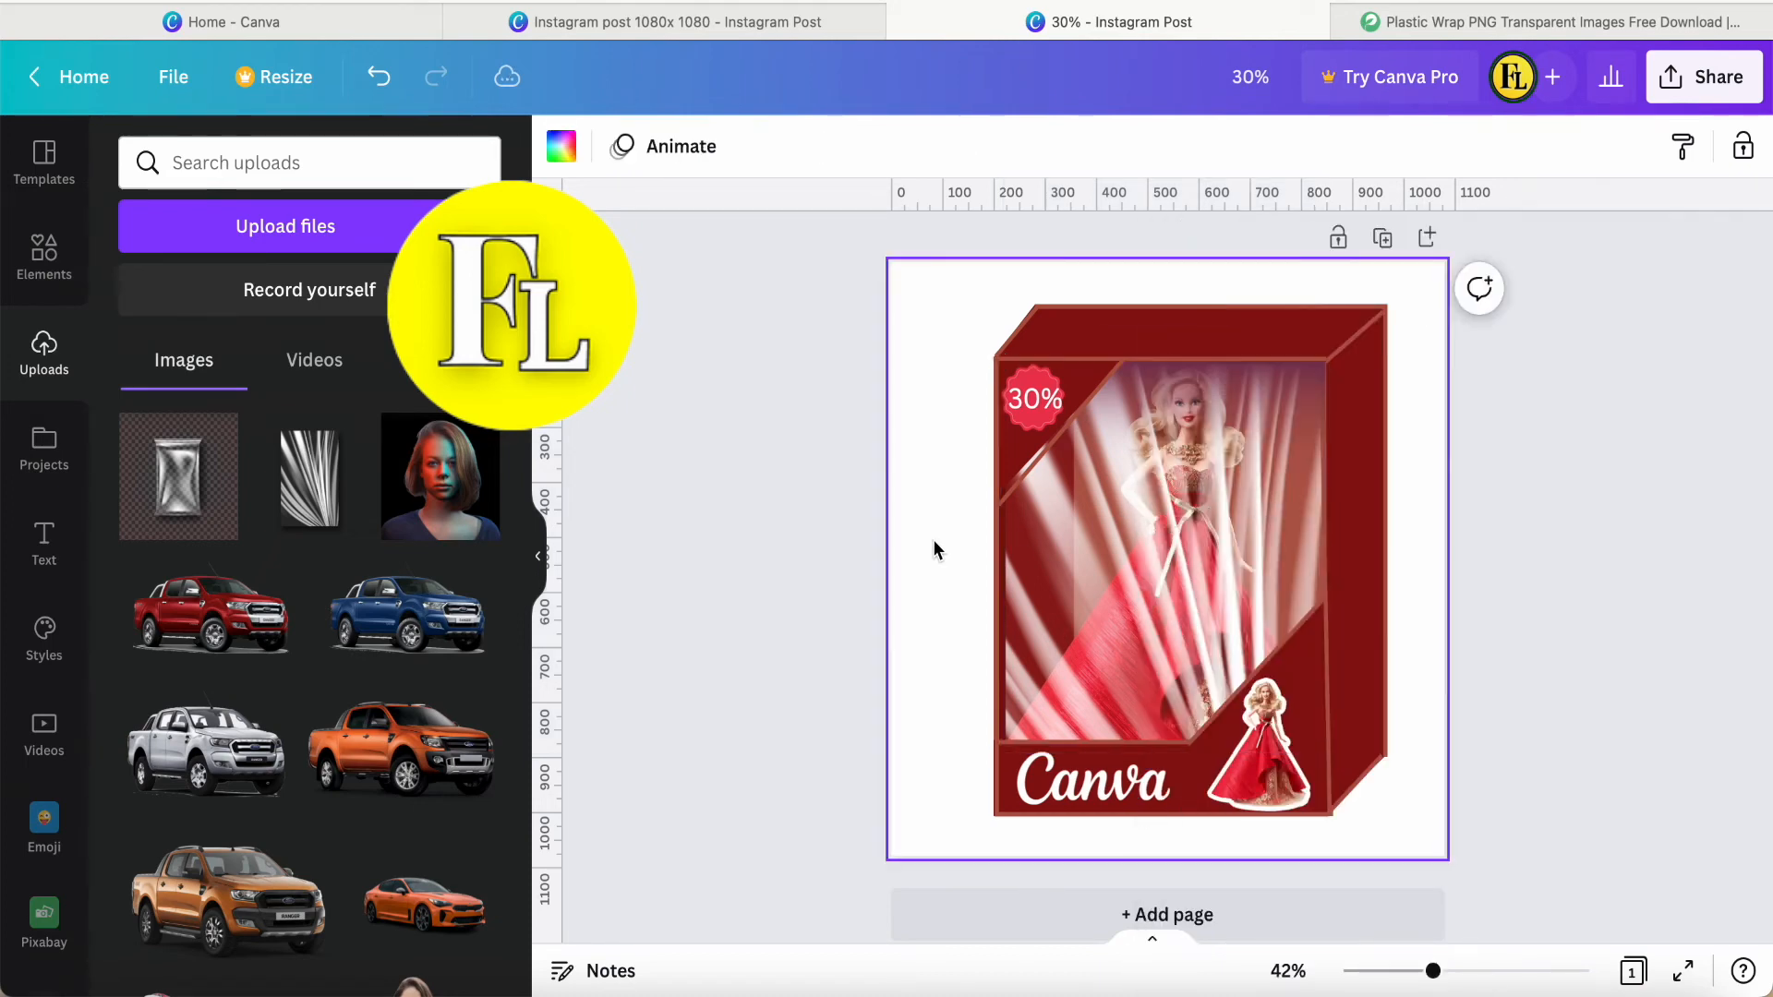
# Shift the lower end of the upper-left triangle's diagonal line slightly to fit the box's left edge.
pyautogui.click(1024, 476)
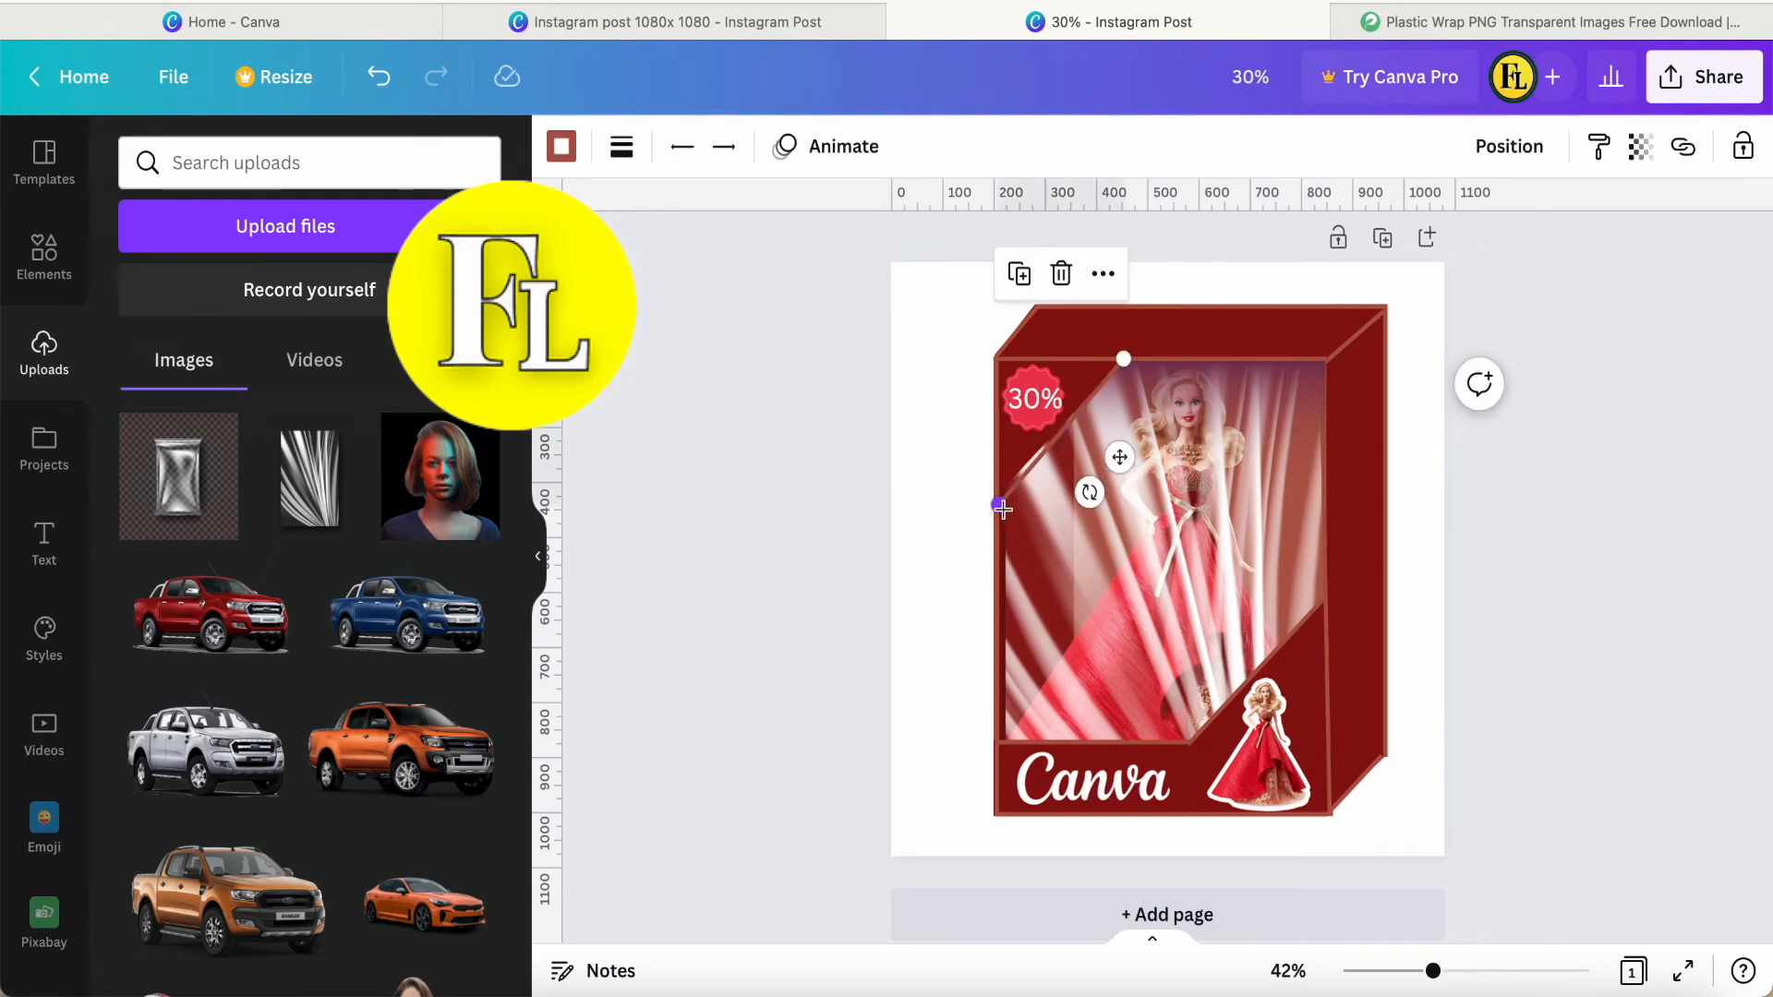
pyautogui.moveTo(1002, 503); pyautogui.dragTo(1004, 499)
pyautogui.click(939, 534)
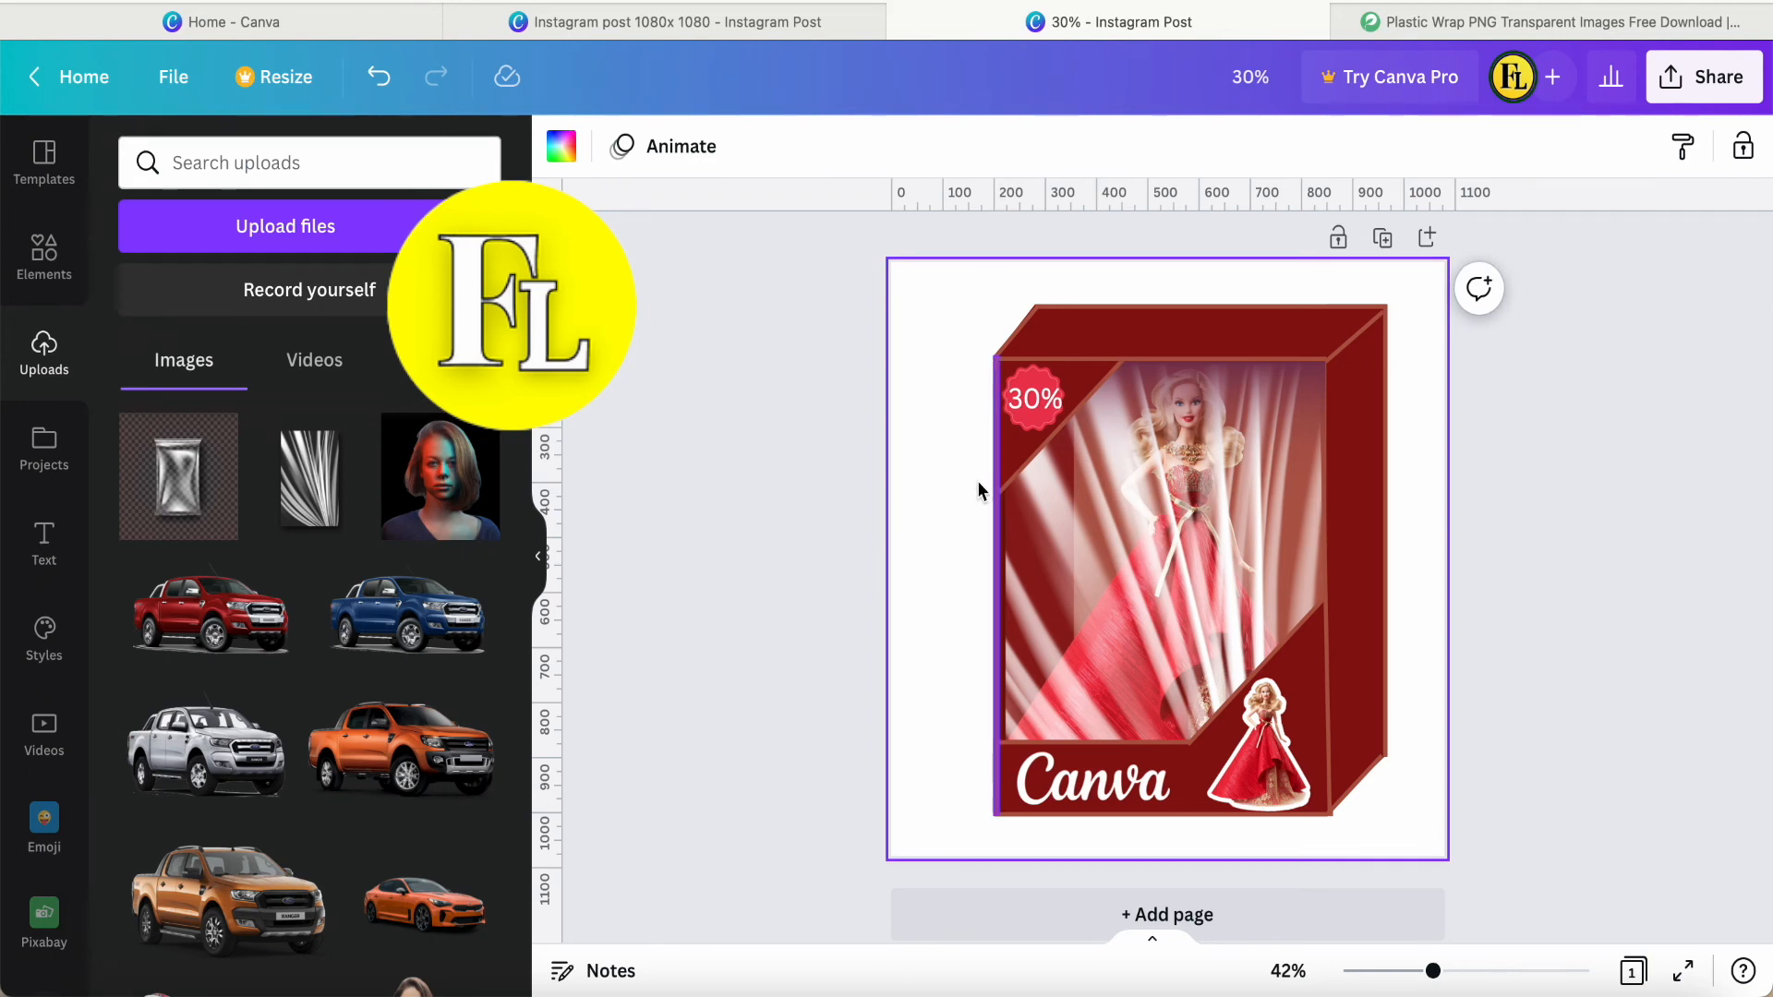
# Set the plastic wrap image's transparency to 67.
pyautogui.click(1141, 562)
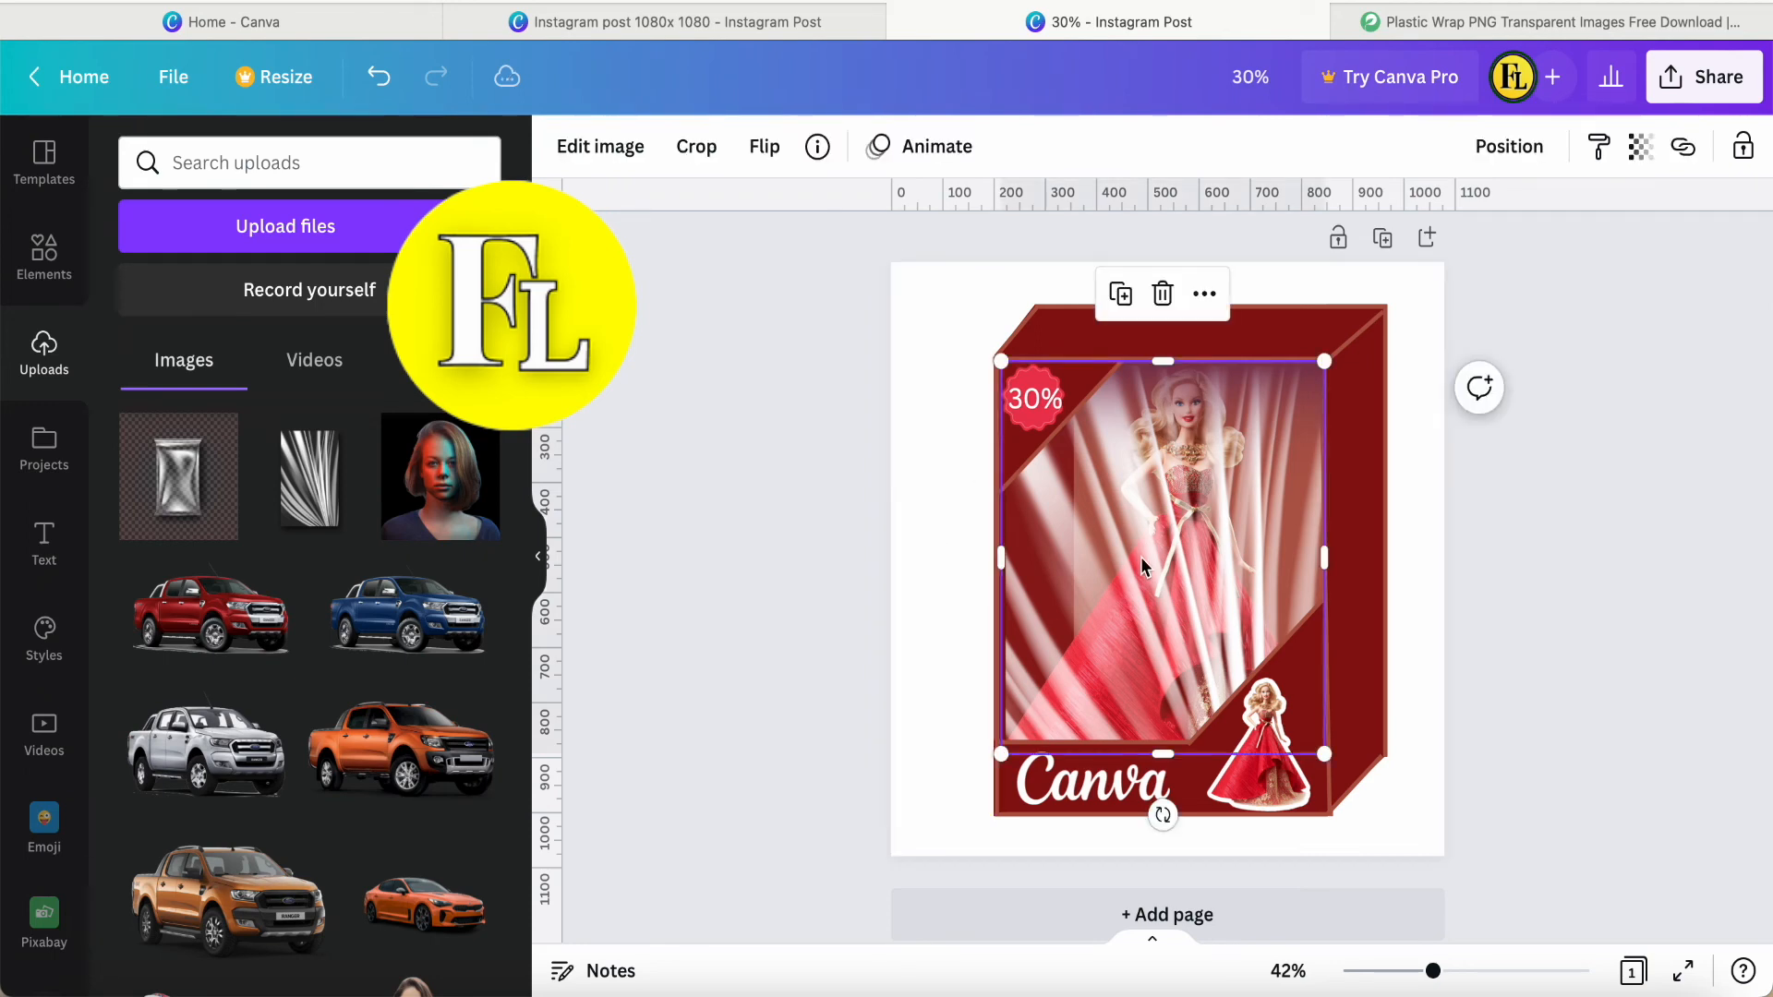
pyautogui.click(1638, 159)
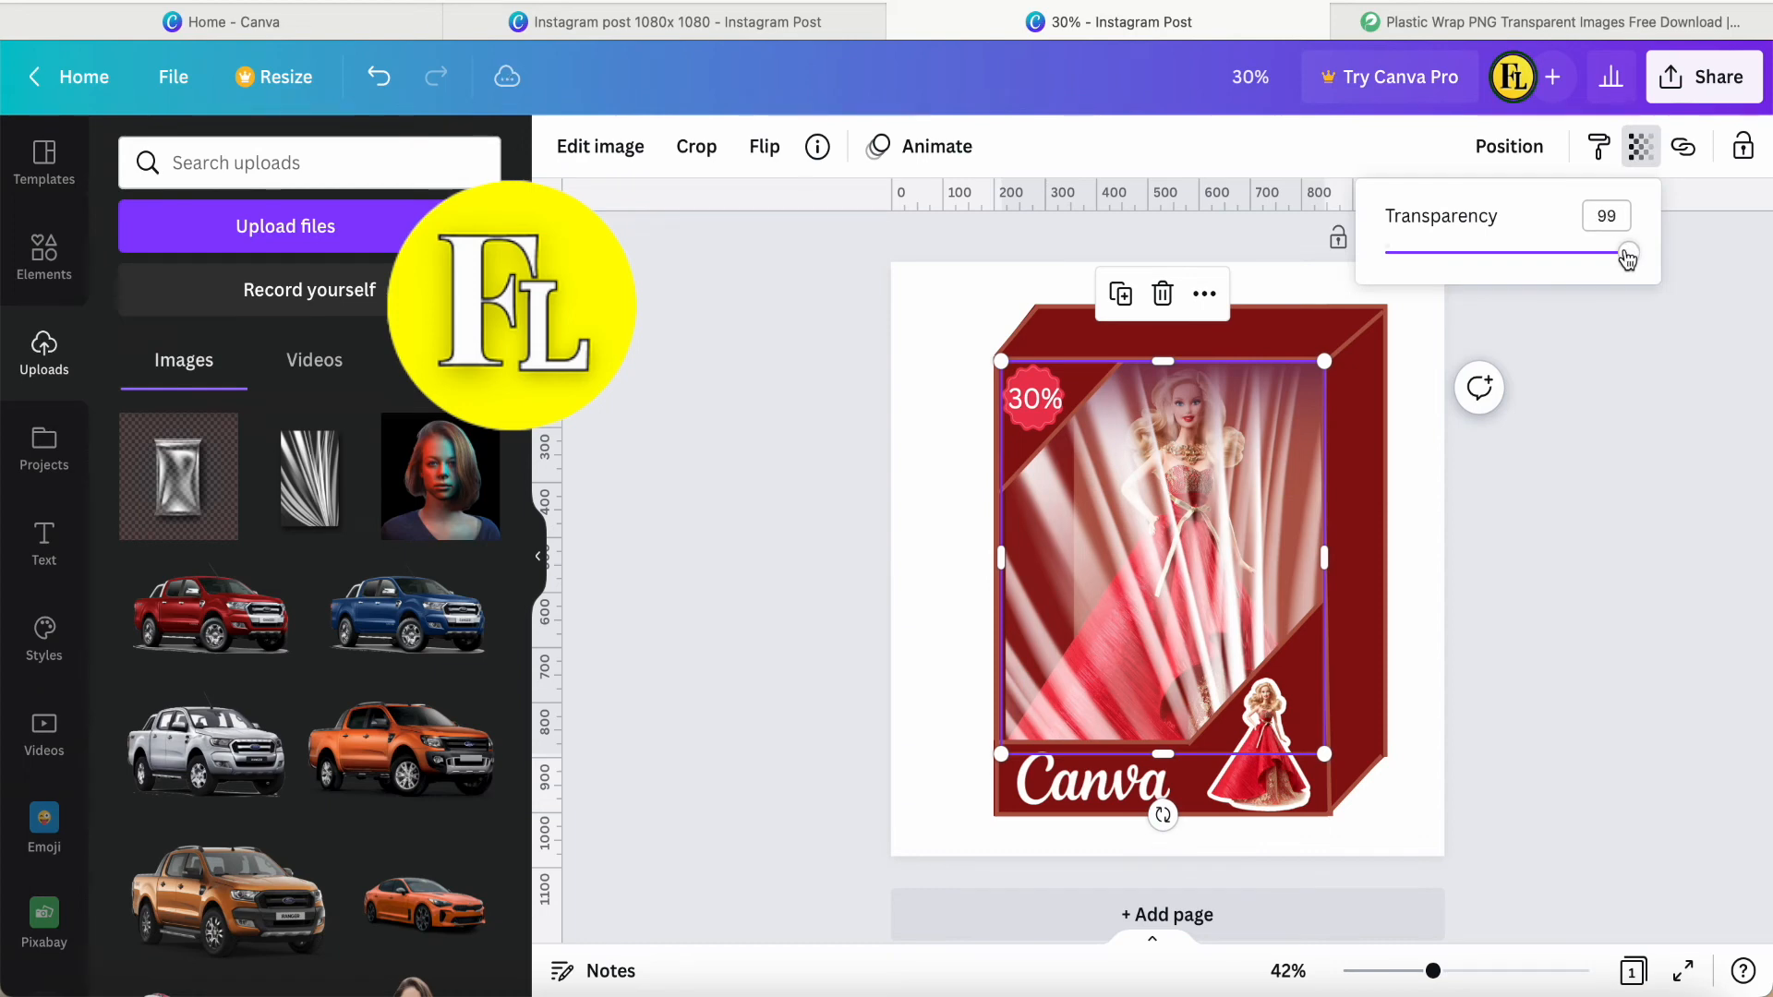
pyautogui.moveTo(1628, 258); pyautogui.dragTo(1561, 267)
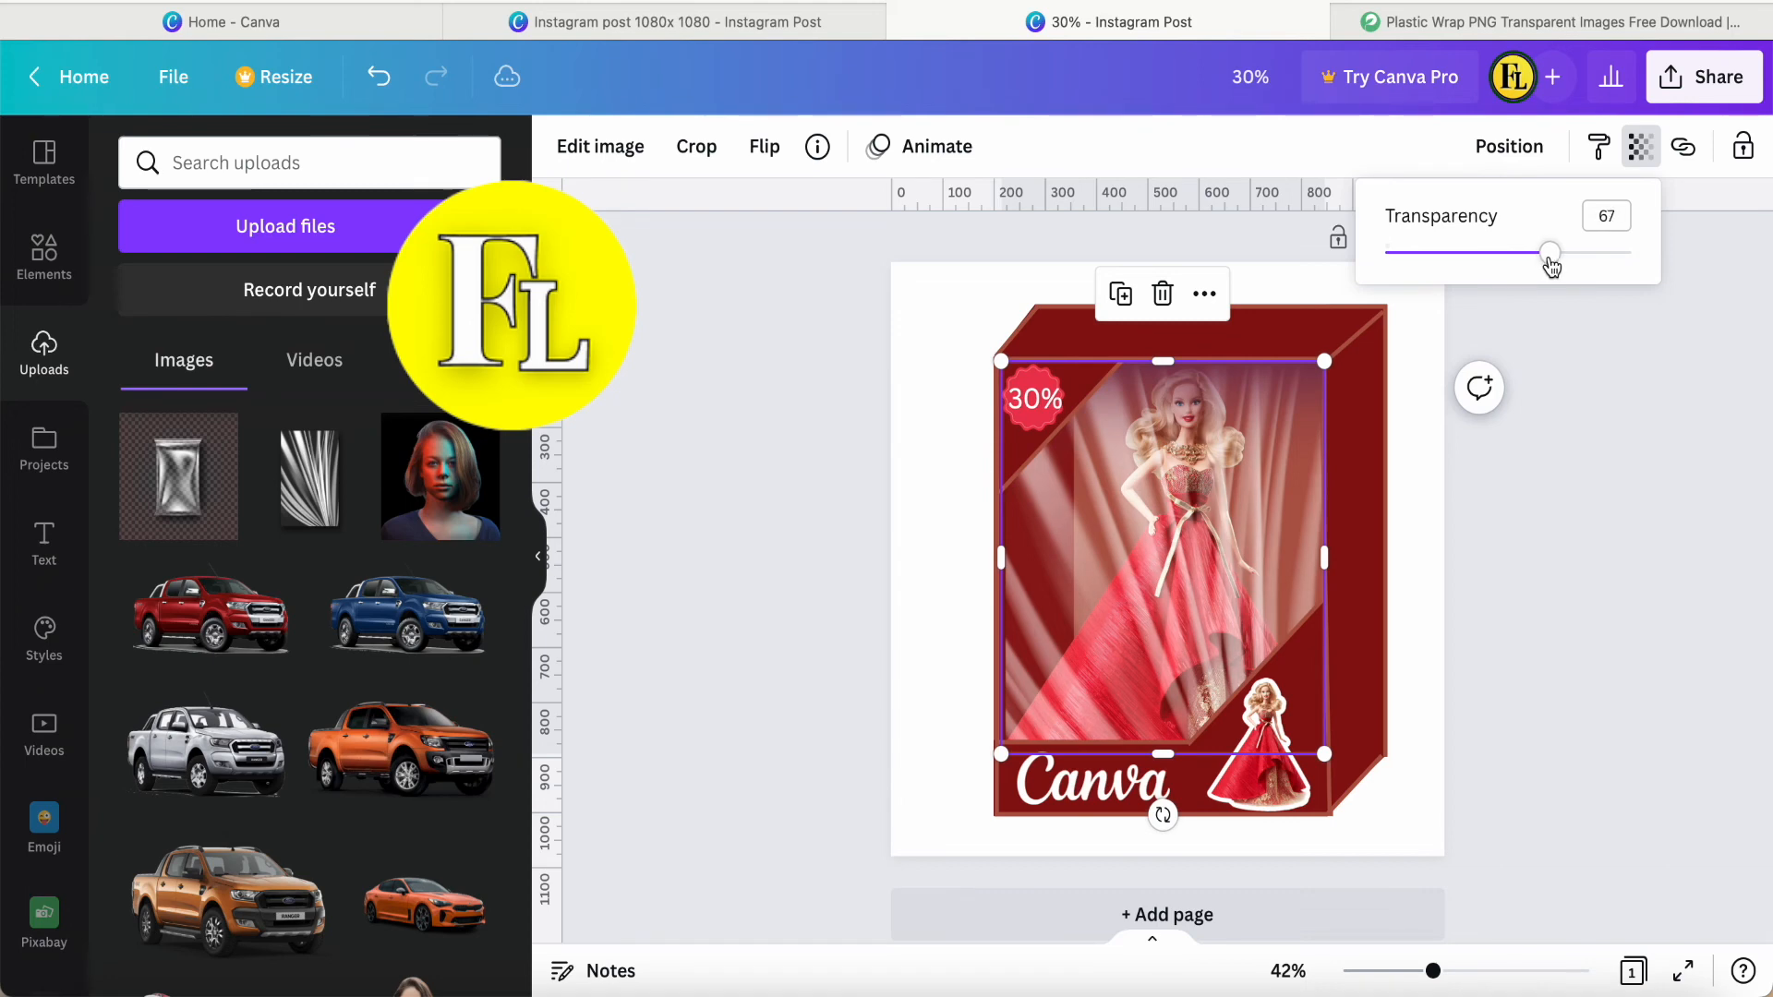
pyautogui.click(1559, 467)
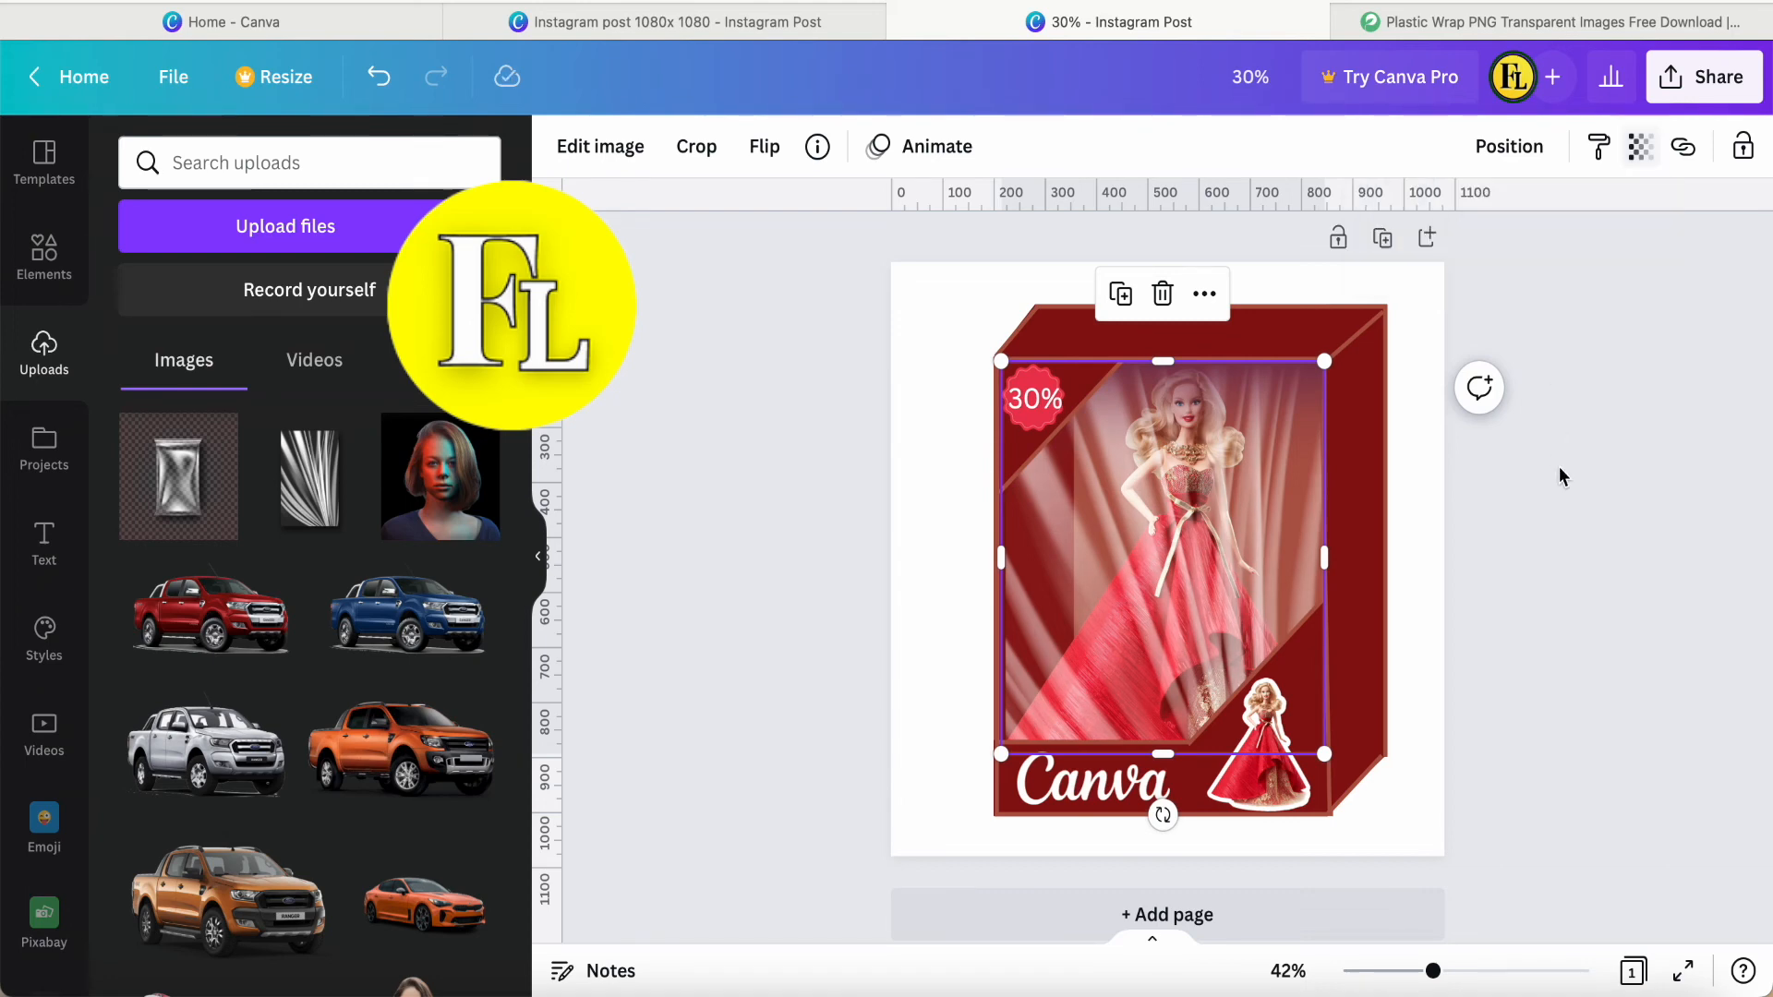
pyautogui.click(1559, 468)
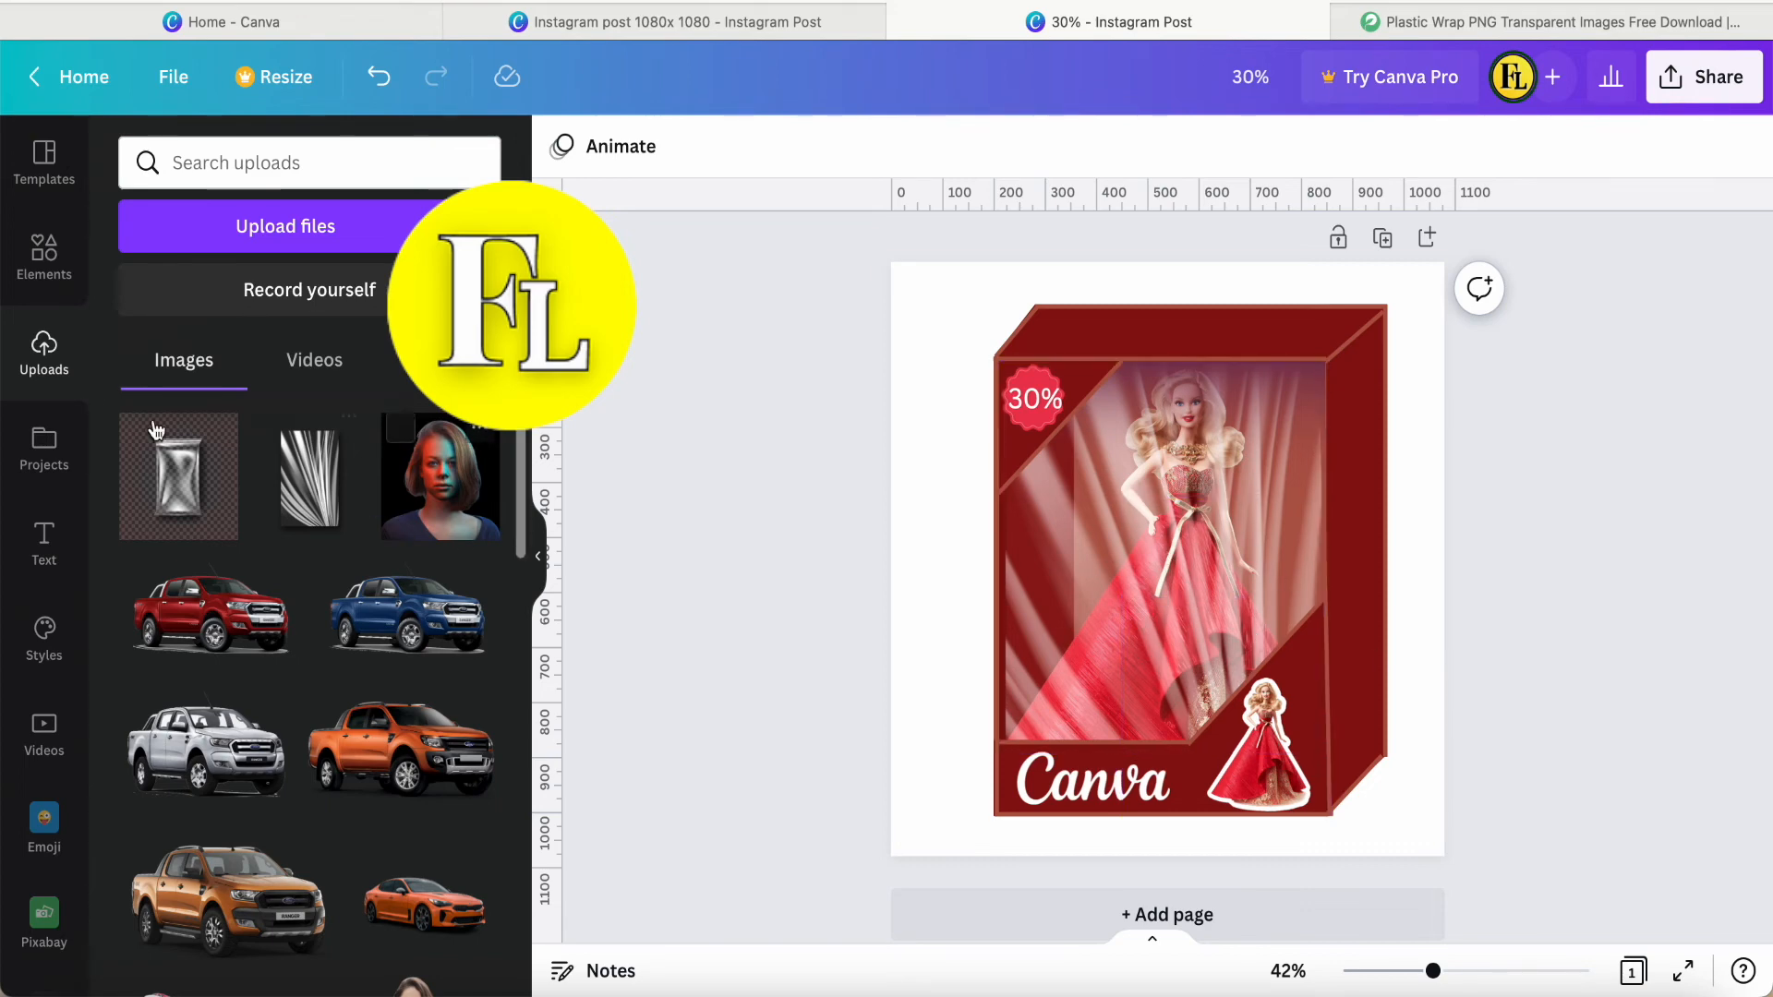
# Search the elements for "plastic cover" and look through the results for alternative plastic film textures.
pyautogui.click(43, 263)
pyautogui.click(219, 164)
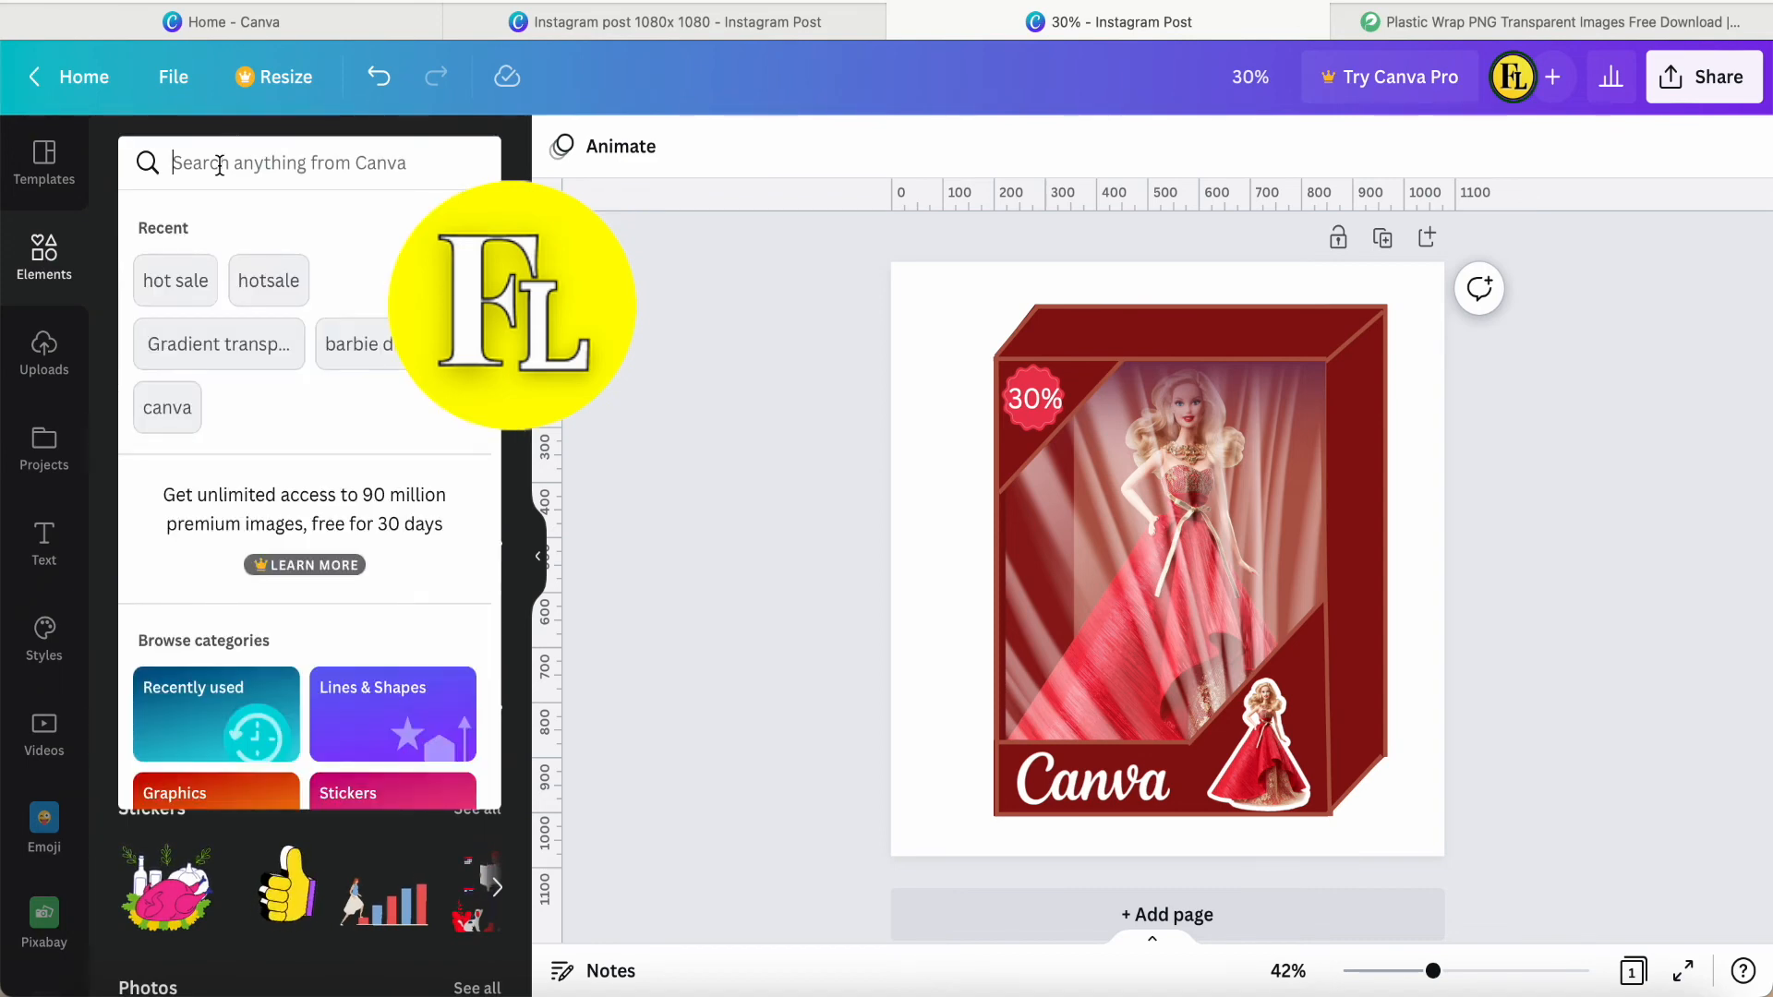
pyautogui.write('plast')
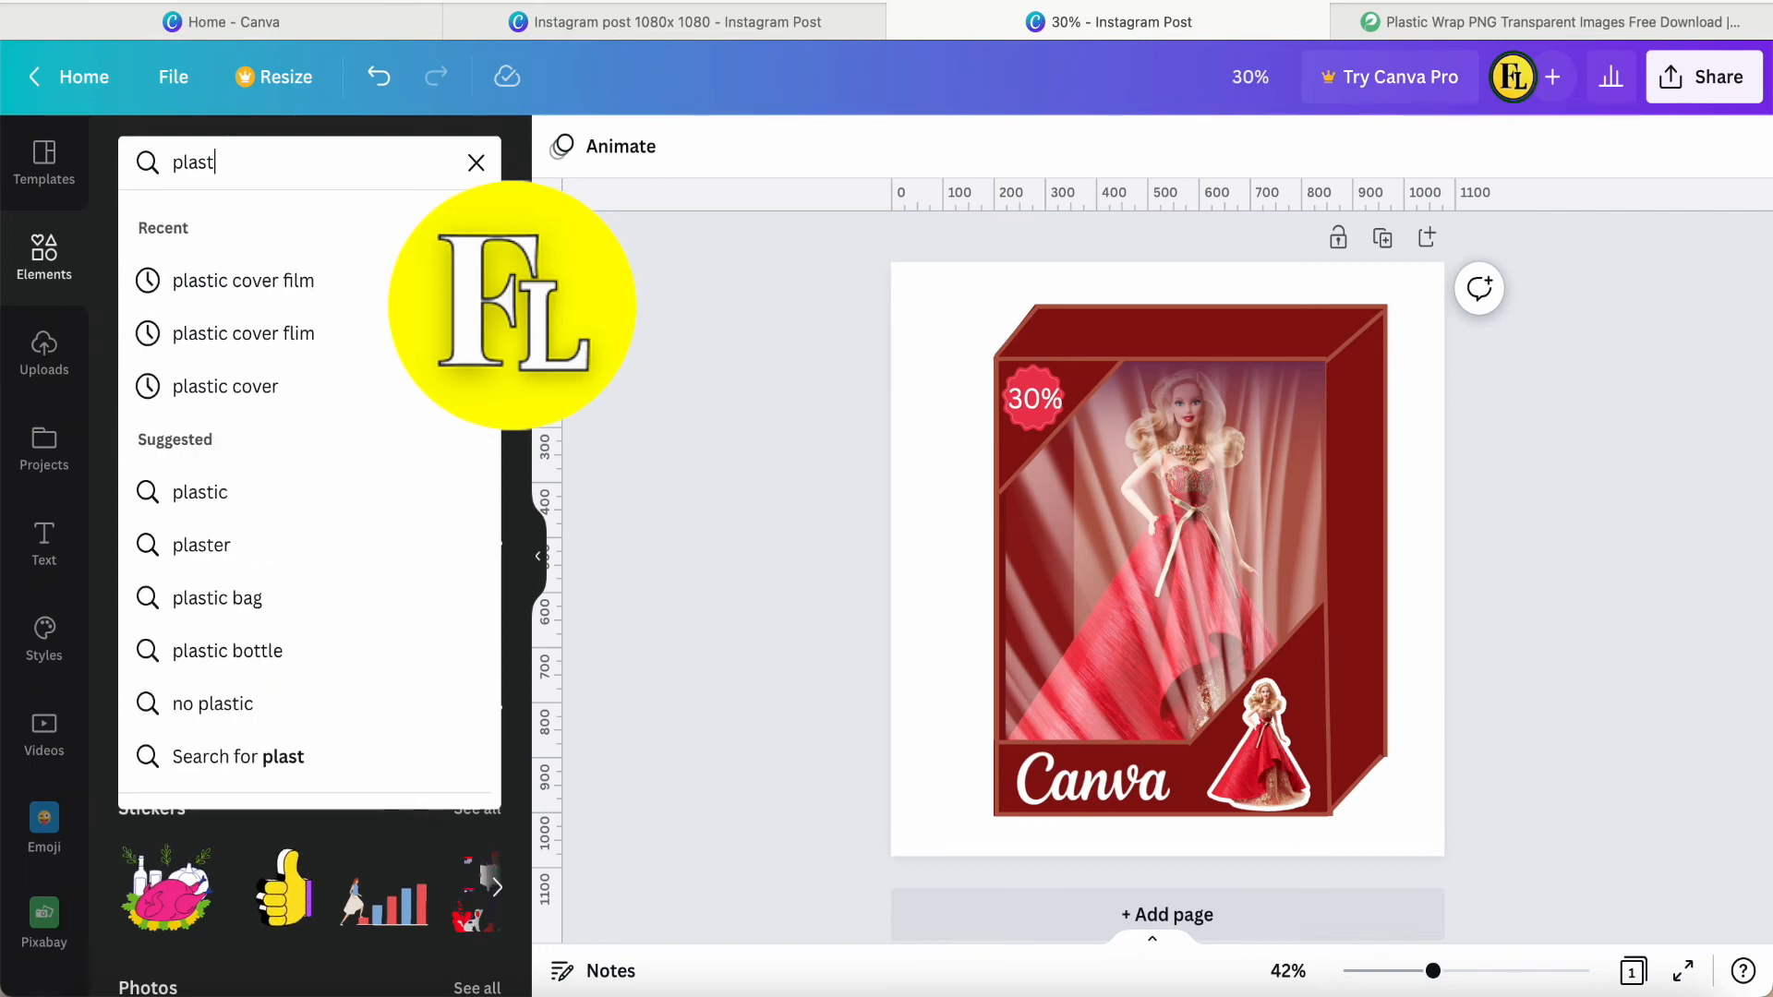
pyautogui.click(223, 386)
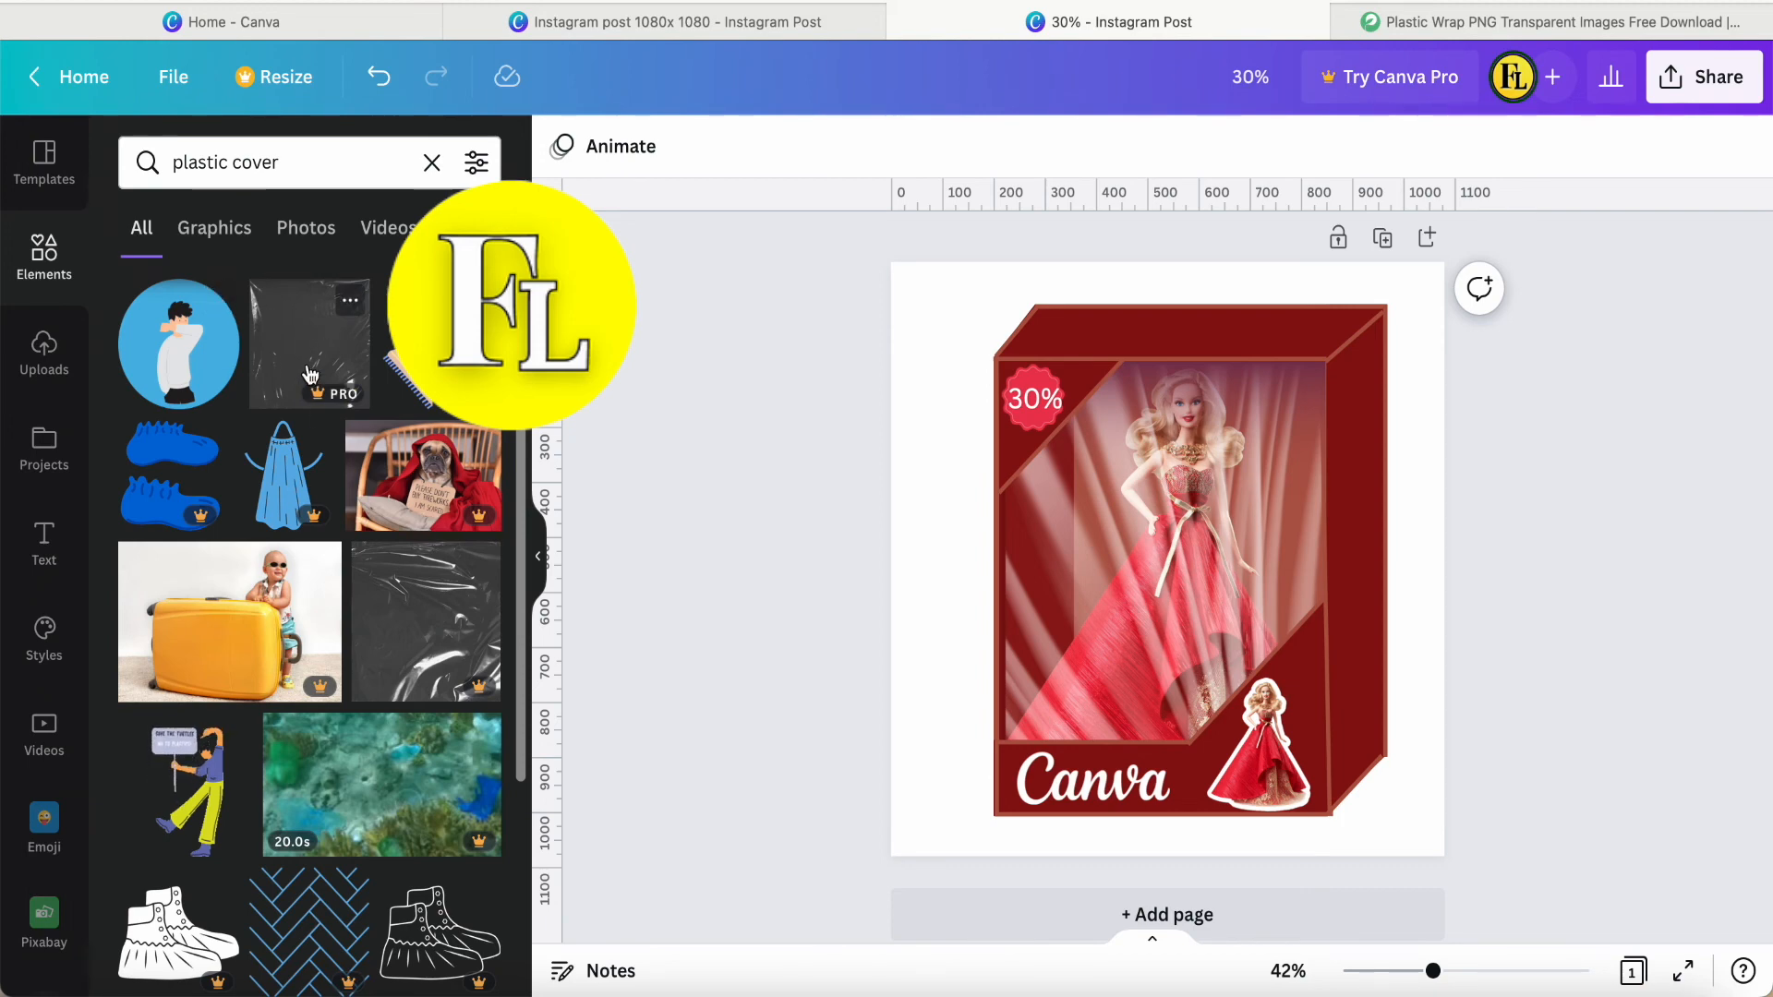
pyautogui.scroll(-3, 417, 634)
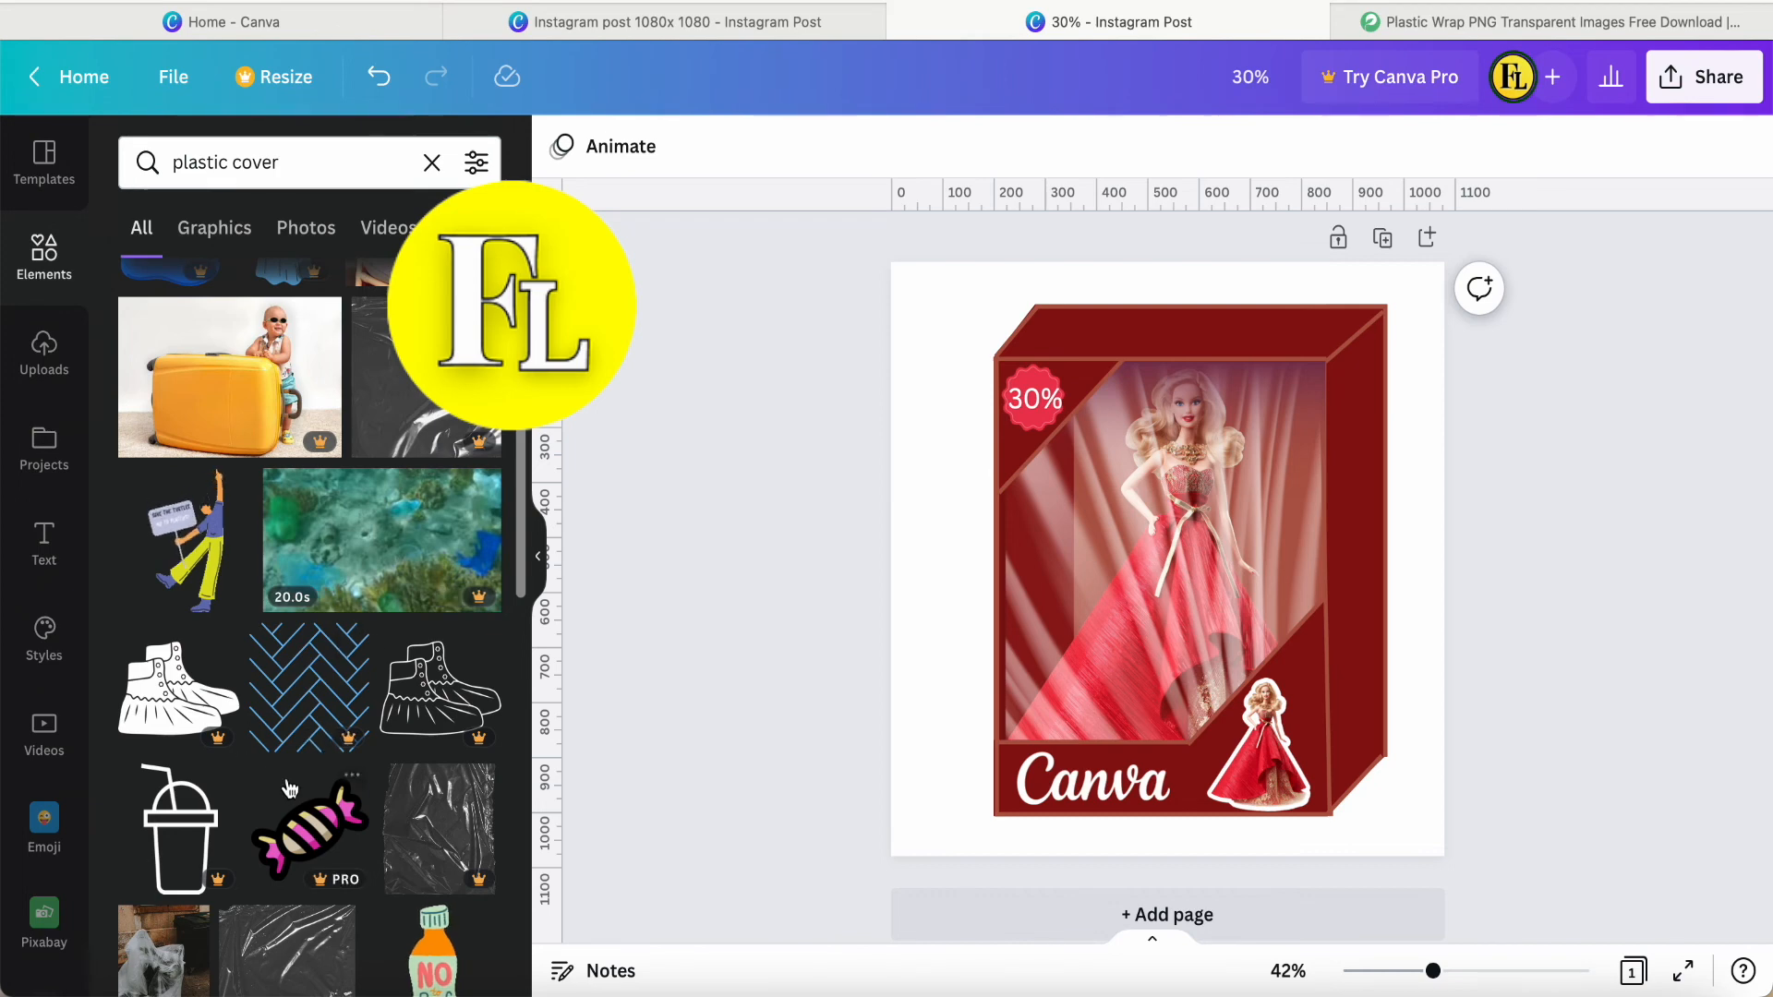
pyautogui.scroll(-1, 300, 898)
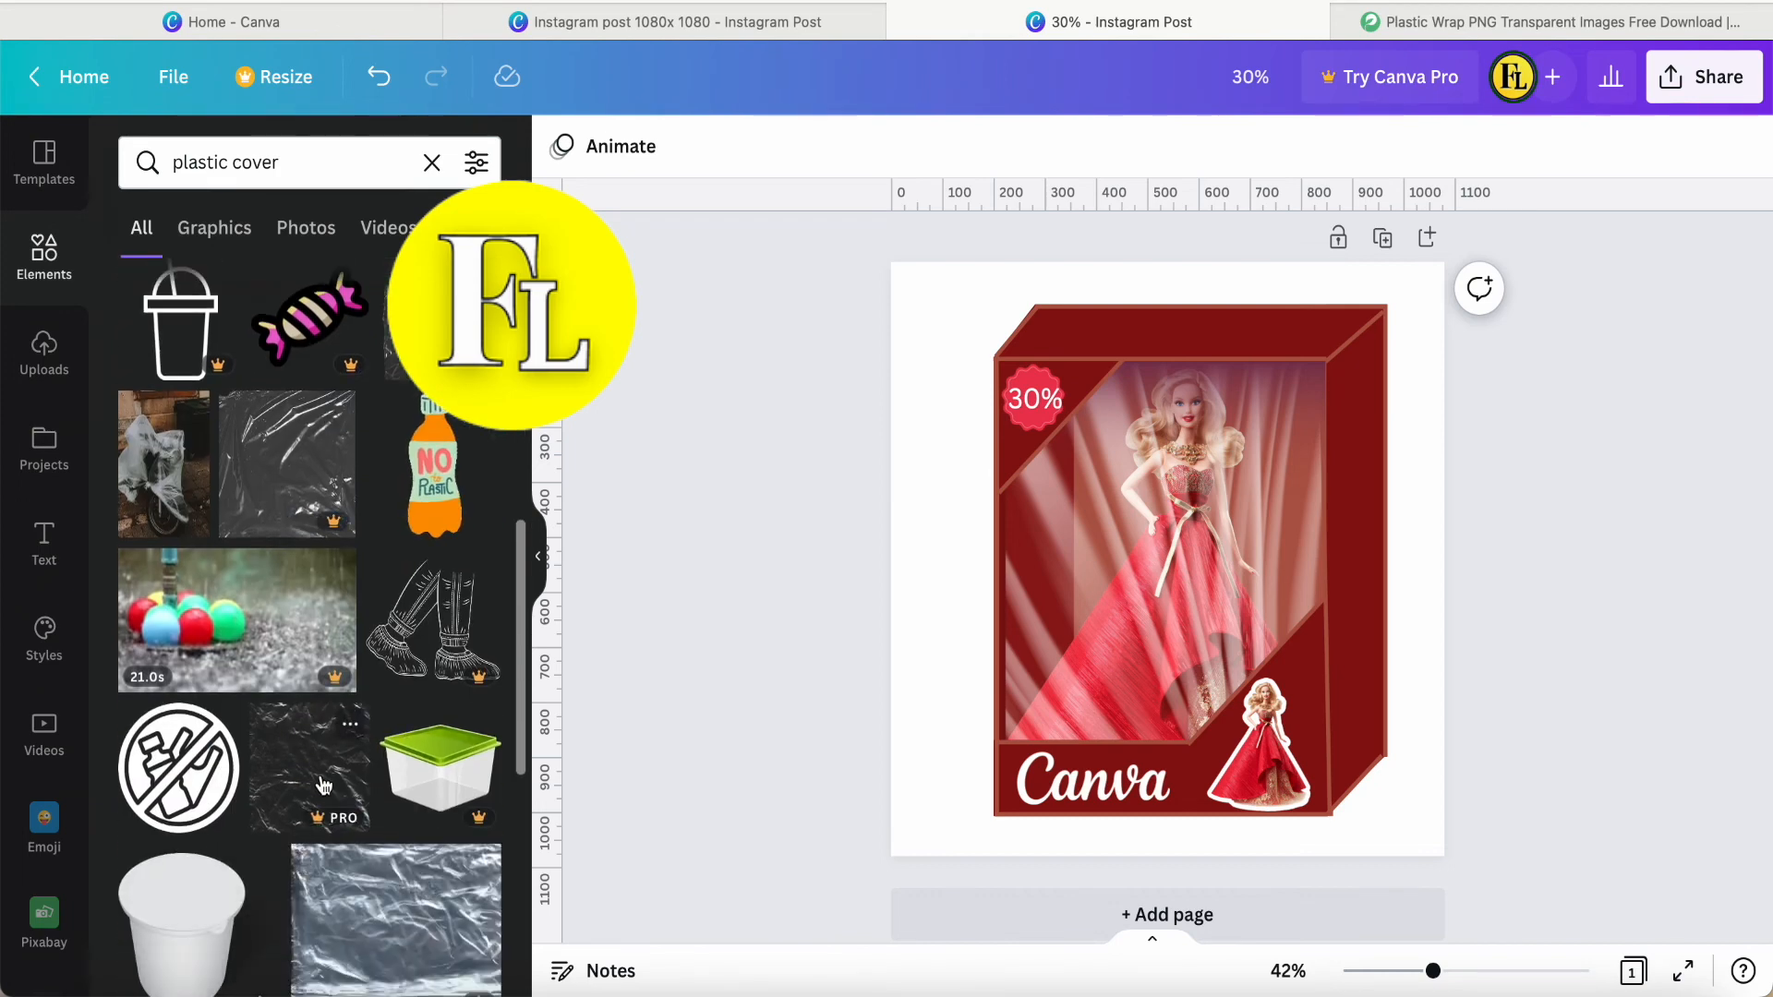
pyautogui.scroll(-4, 282, 854)
pyautogui.scroll(-3, 309, 833)
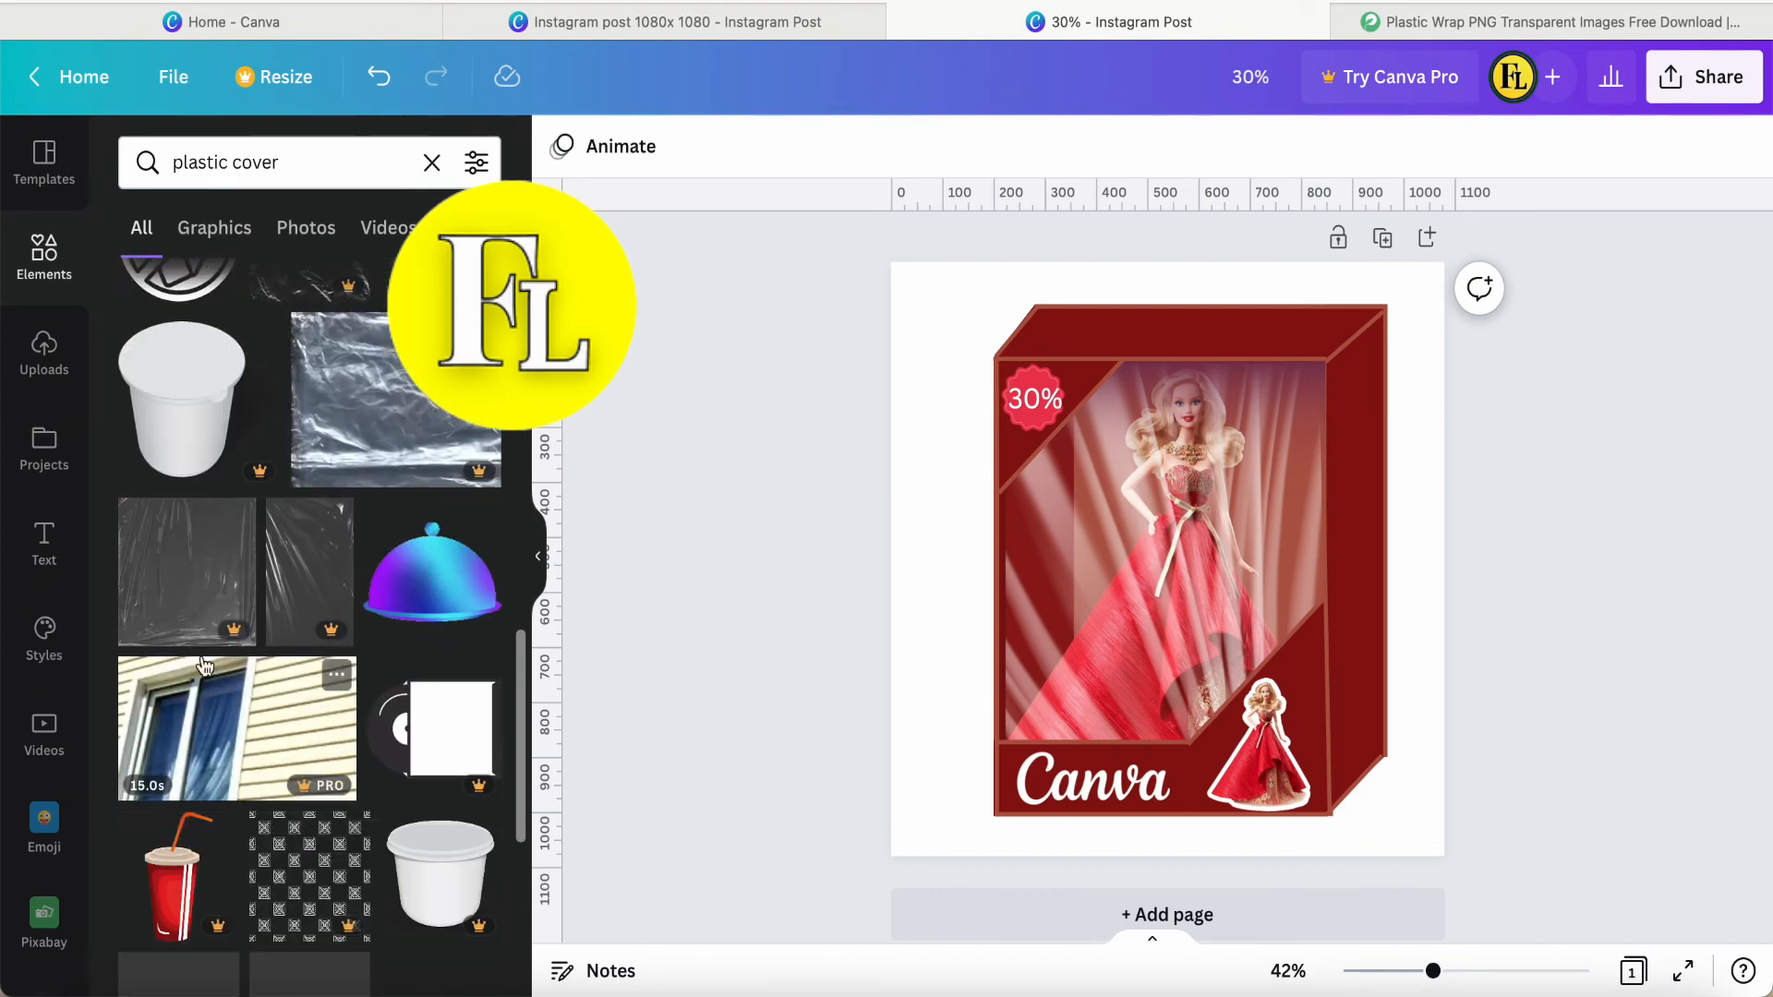
# Switch to the pngtree page and look through its plastic wrap PNG images.
pyautogui.click(1472, 20)
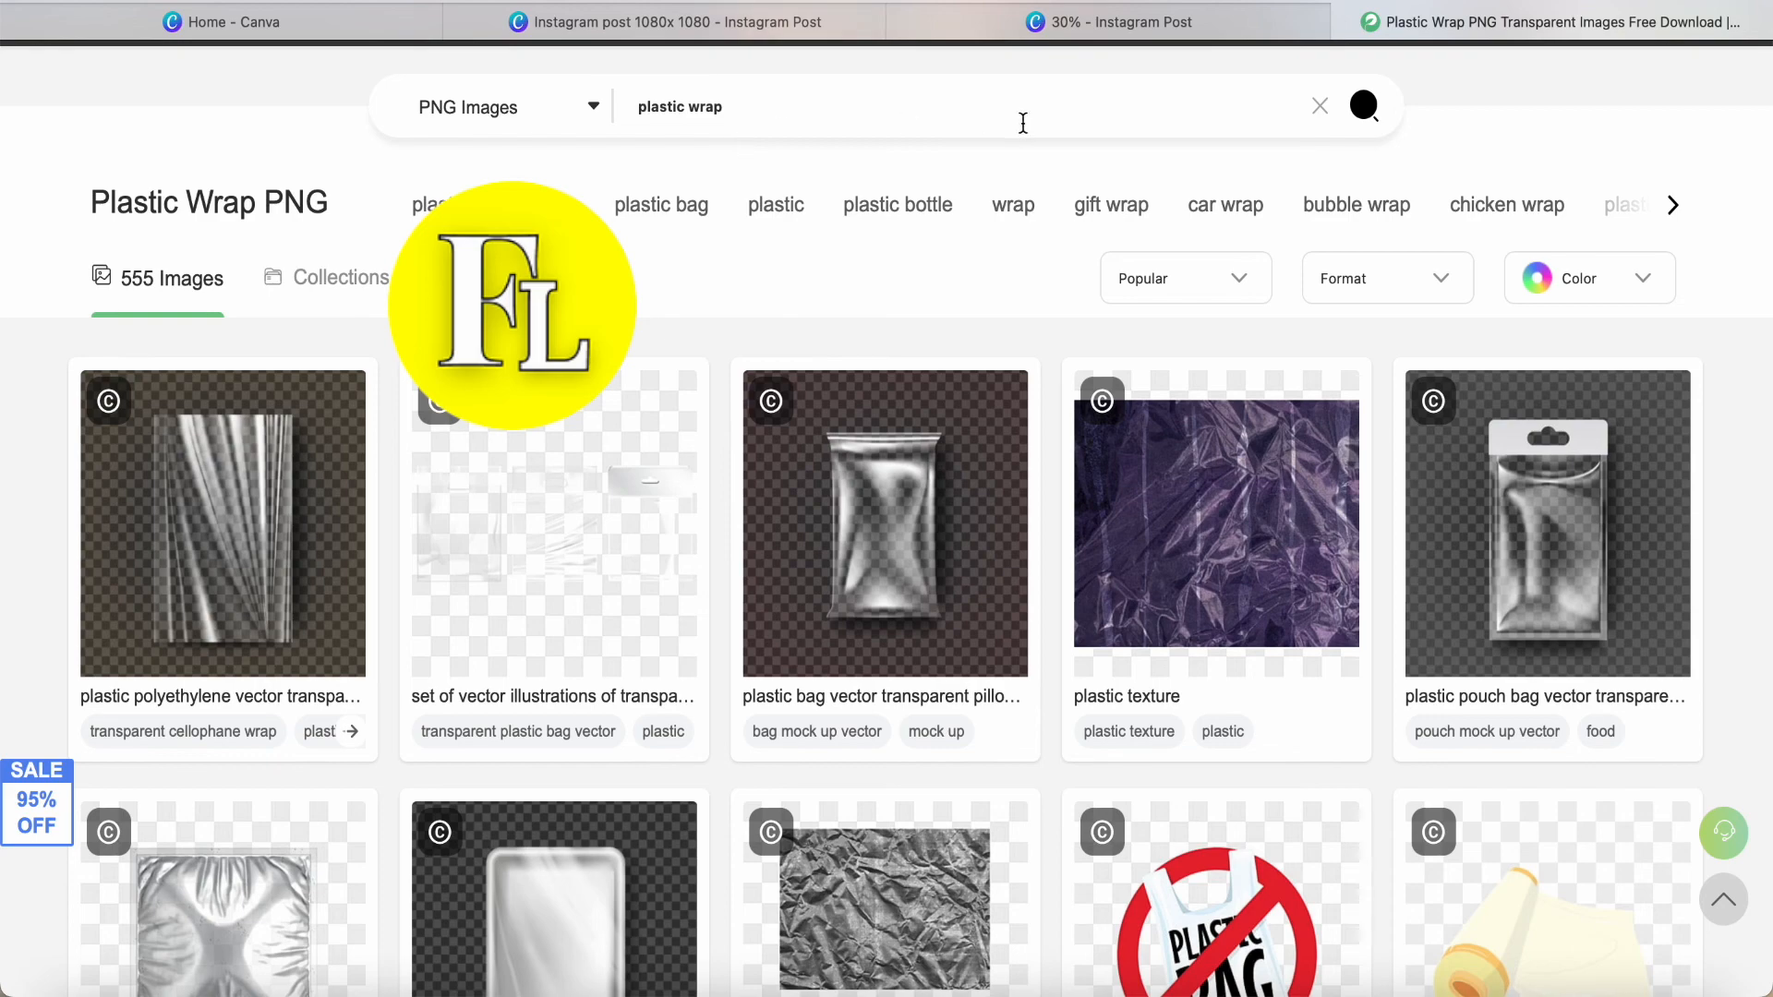
pyautogui.scroll(2, 1444, 109)
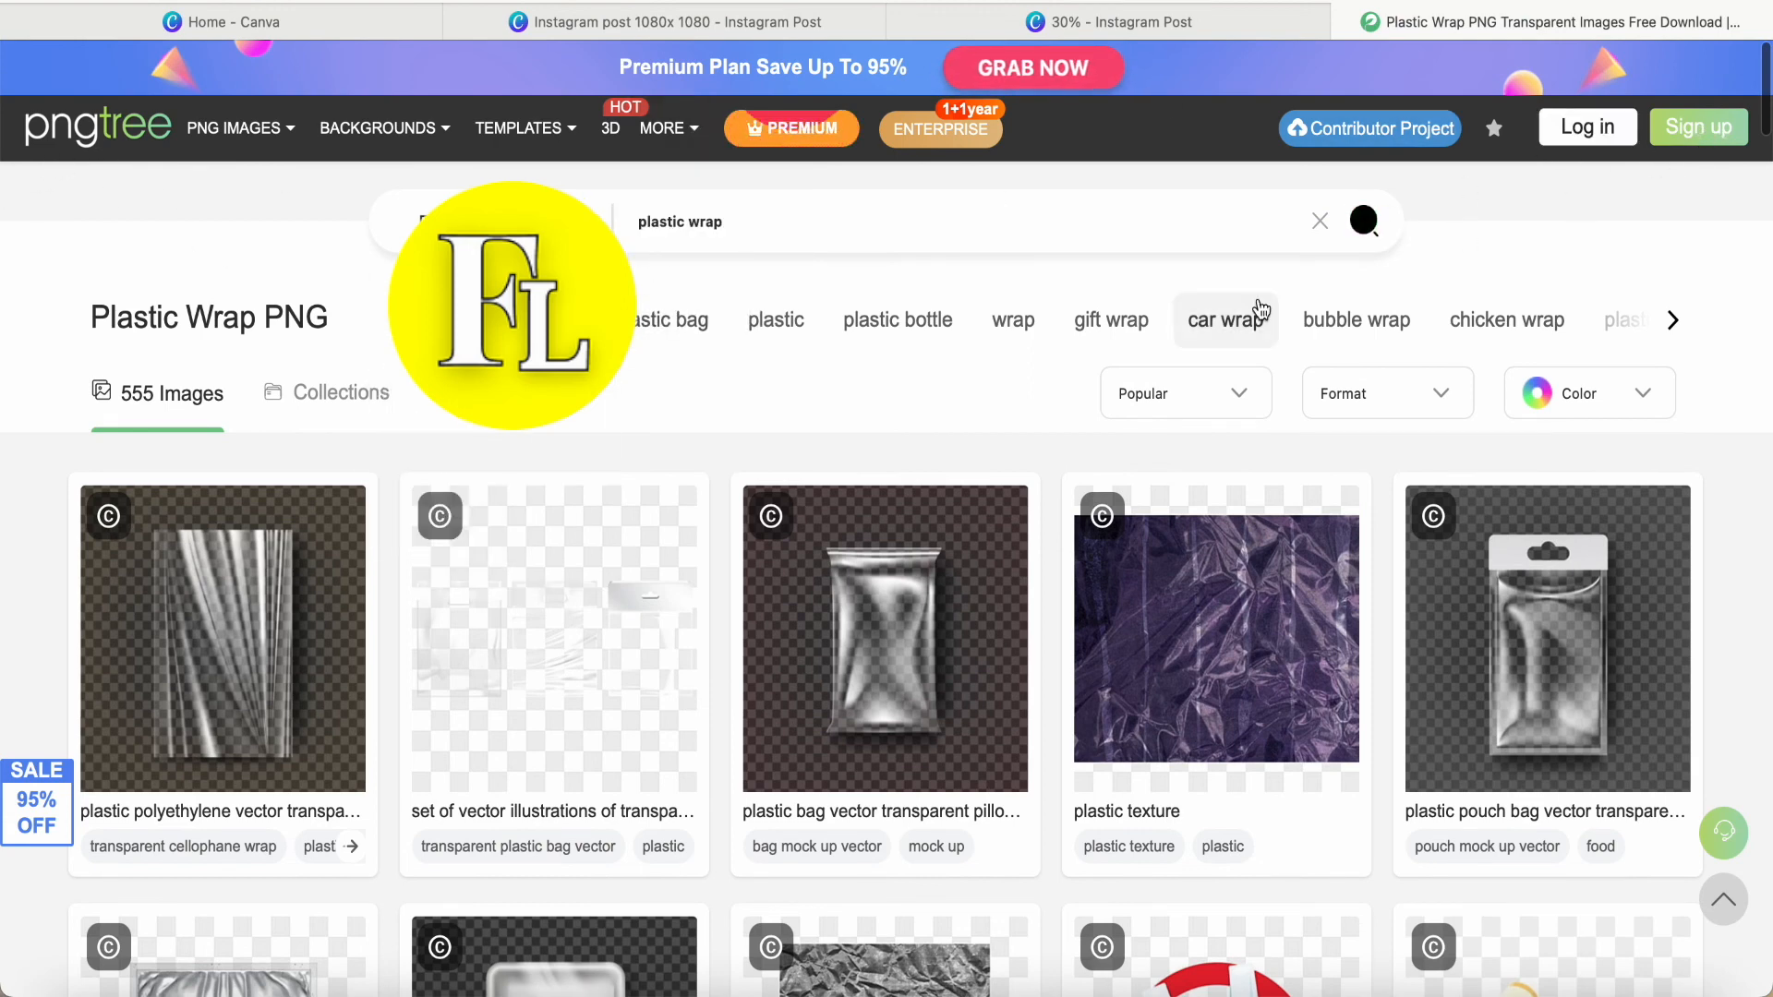
pyautogui.scroll(-3, 836, 448)
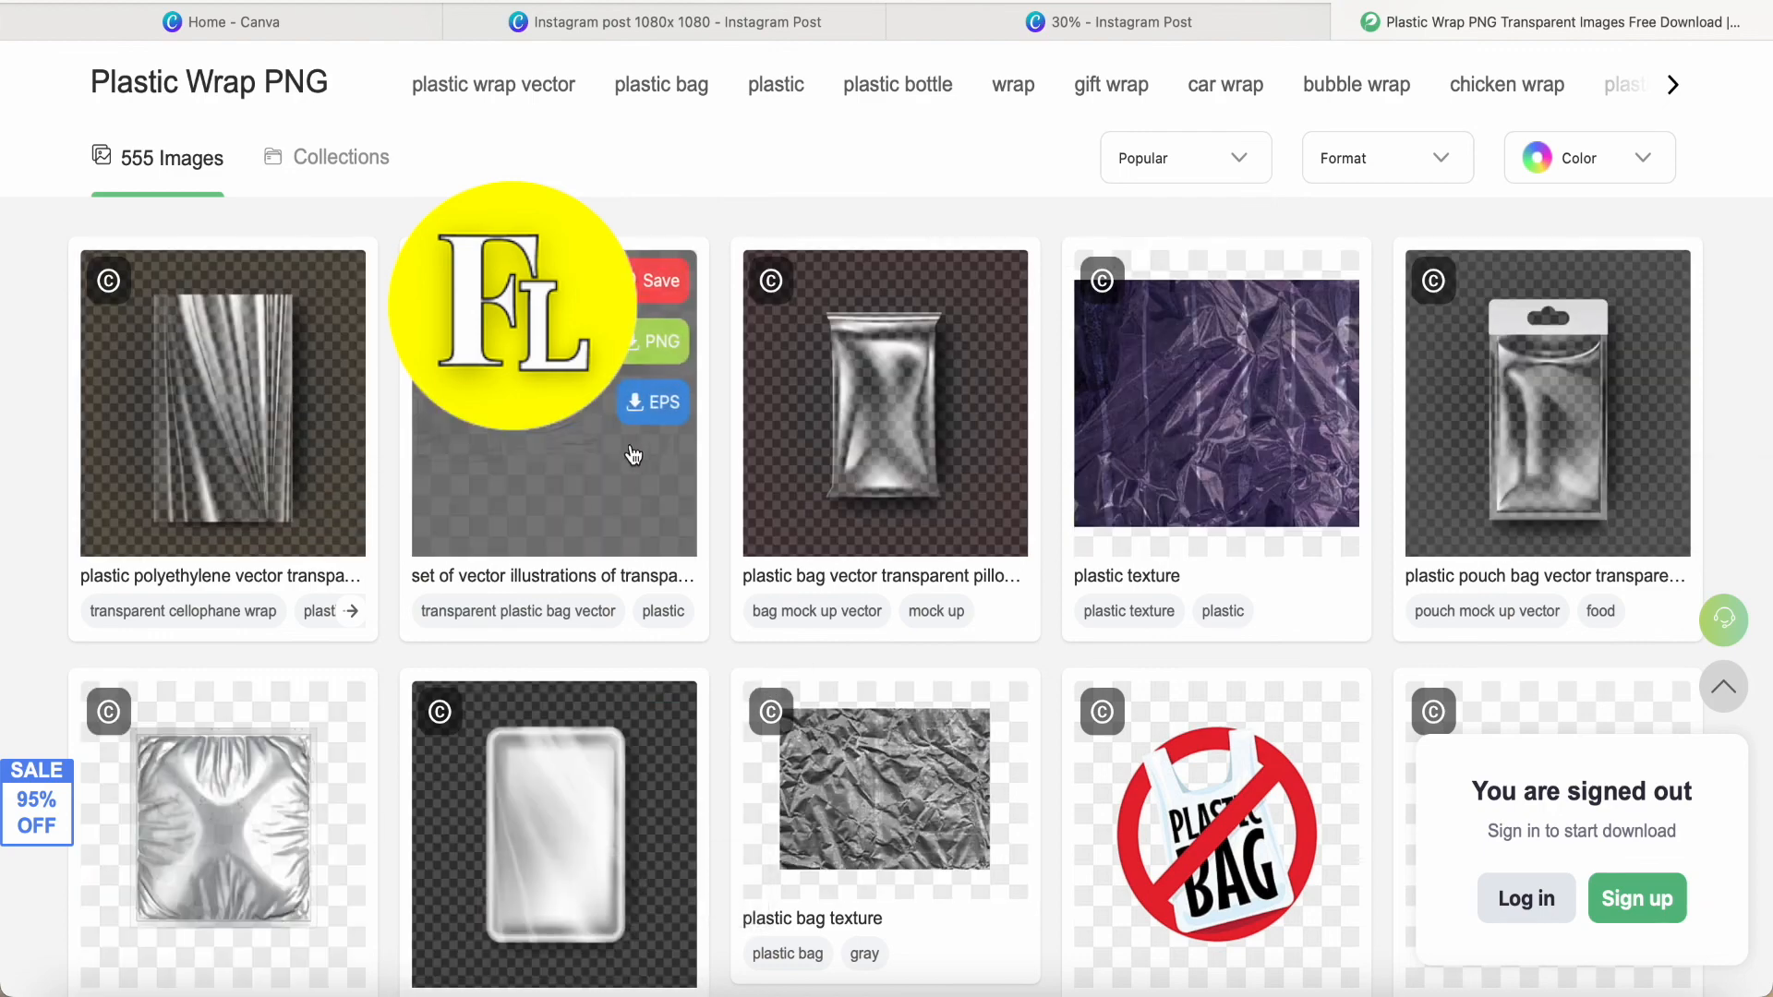
pyautogui.scroll(2, 858, 635)
pyautogui.scroll(2, 859, 635)
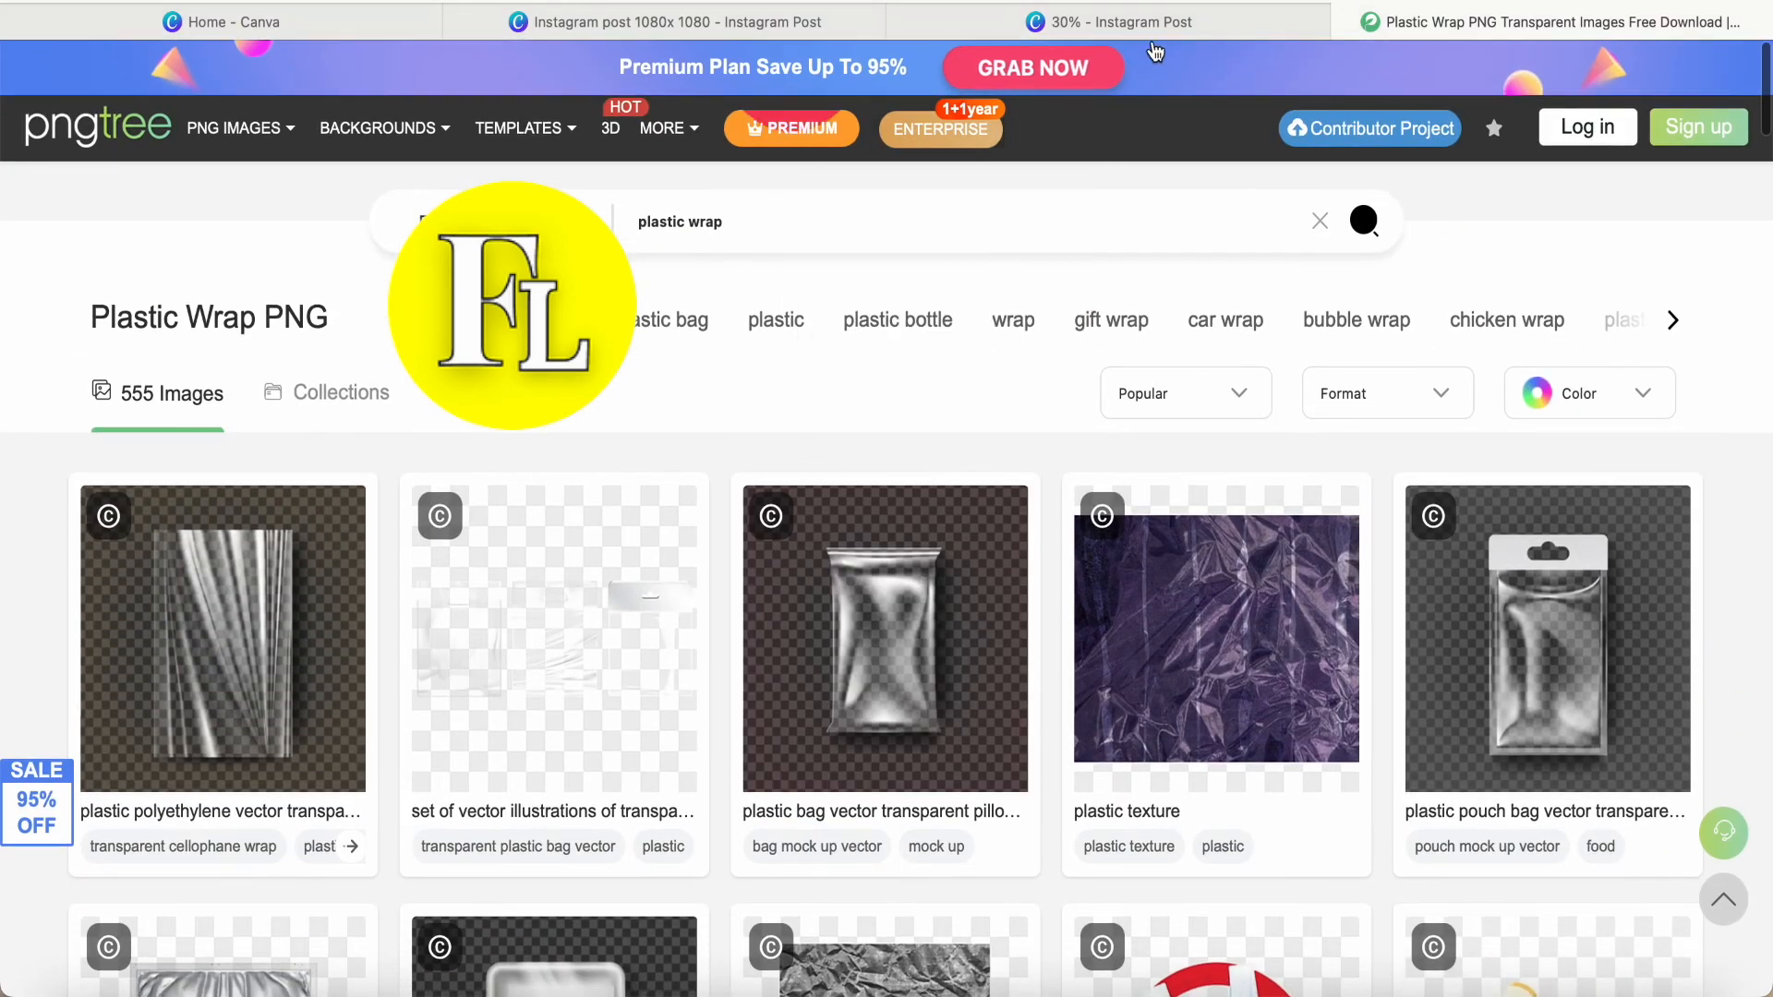
# Return to the Canva design and present the finished doll box in full screen.
pyautogui.click(1006, 19)
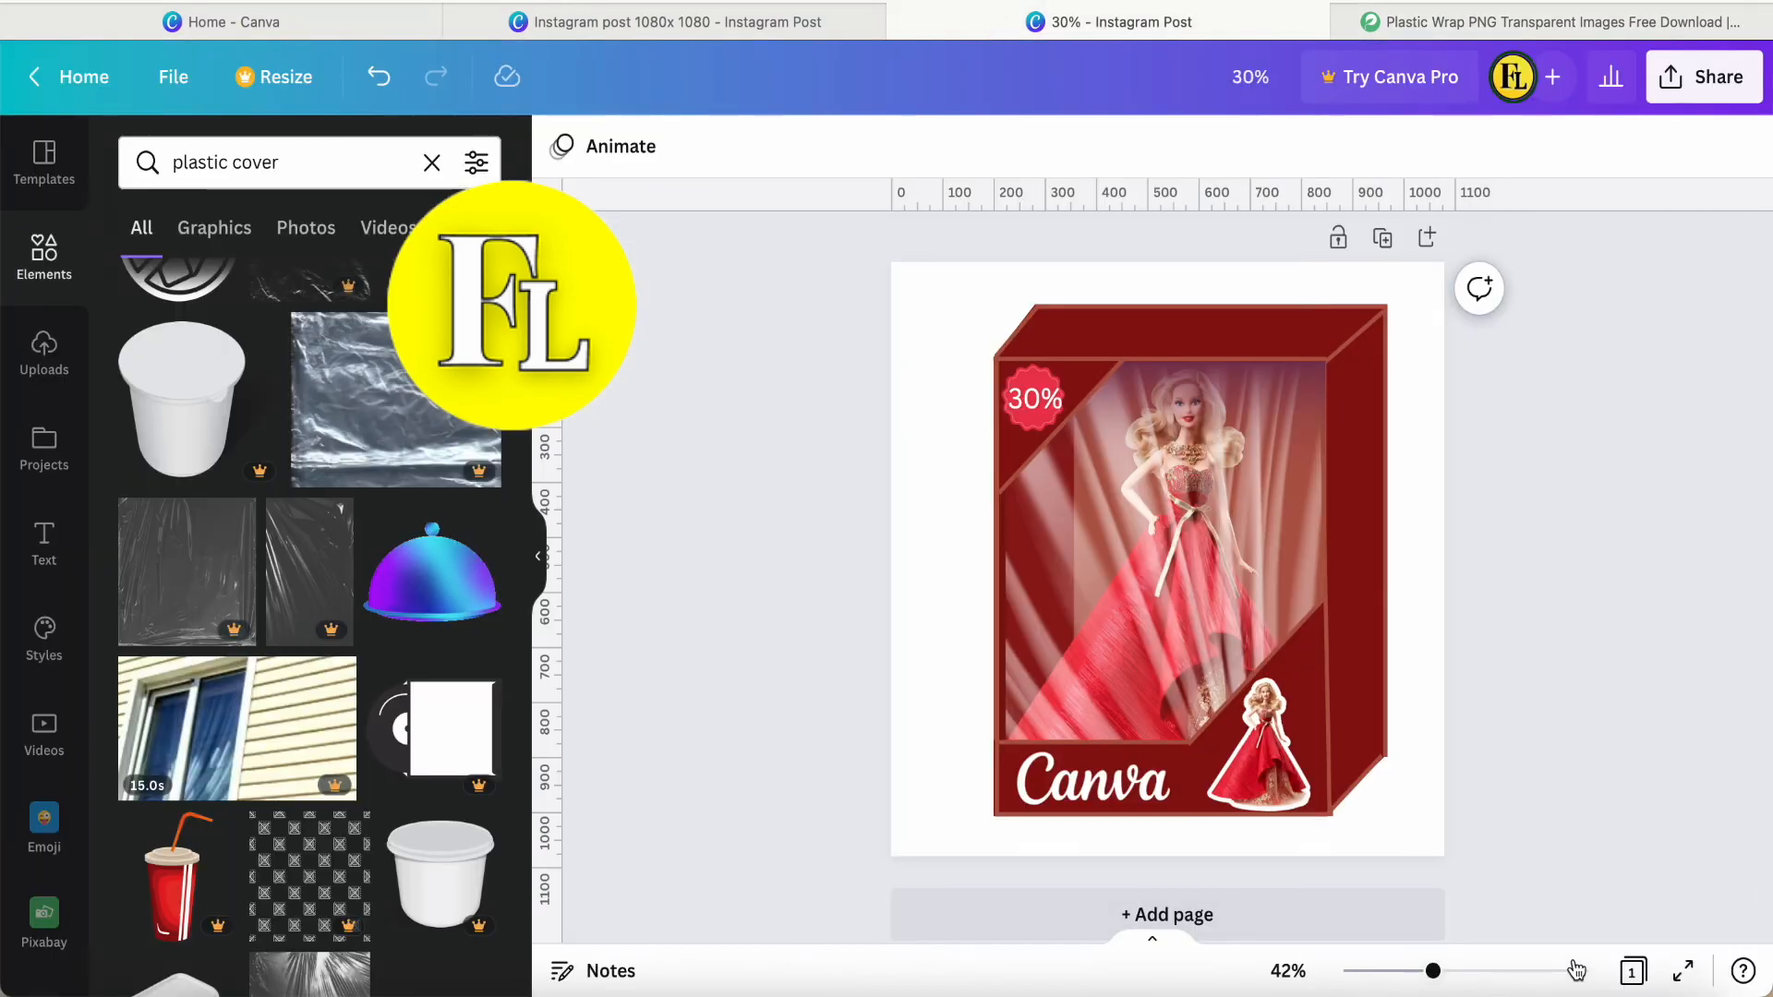
pyautogui.click(1678, 975)
pyautogui.click(1682, 980)
pyautogui.click(1691, 979)
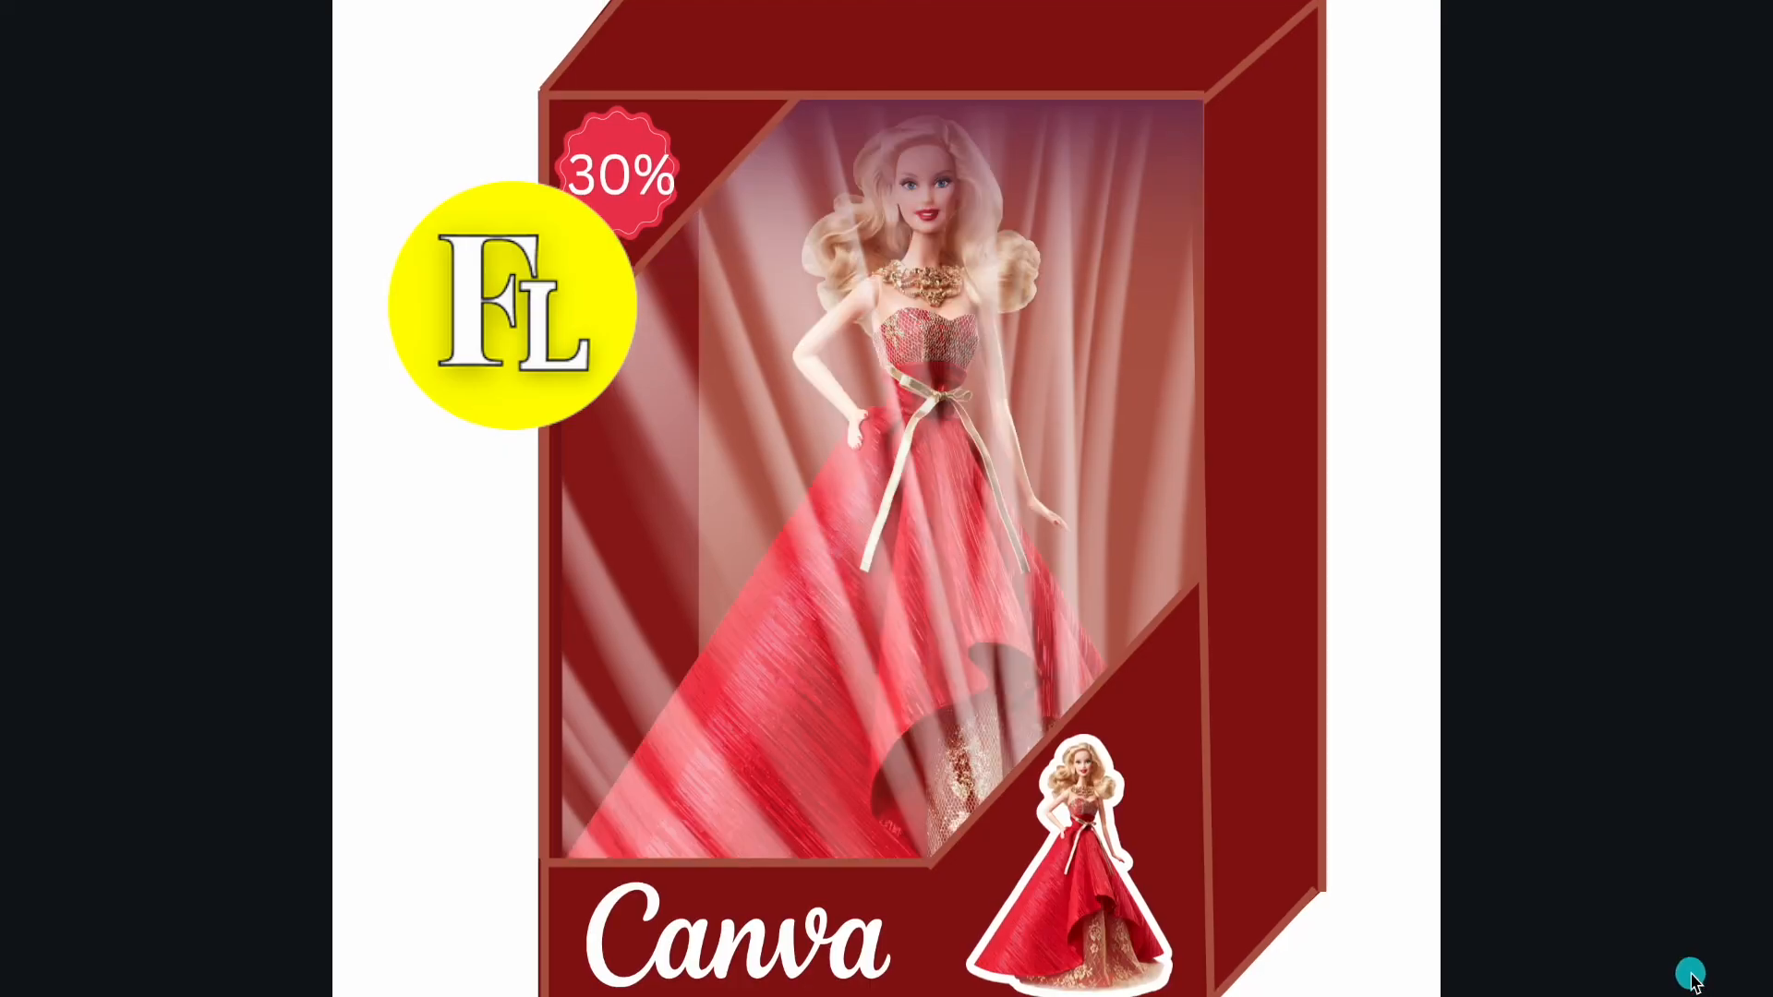